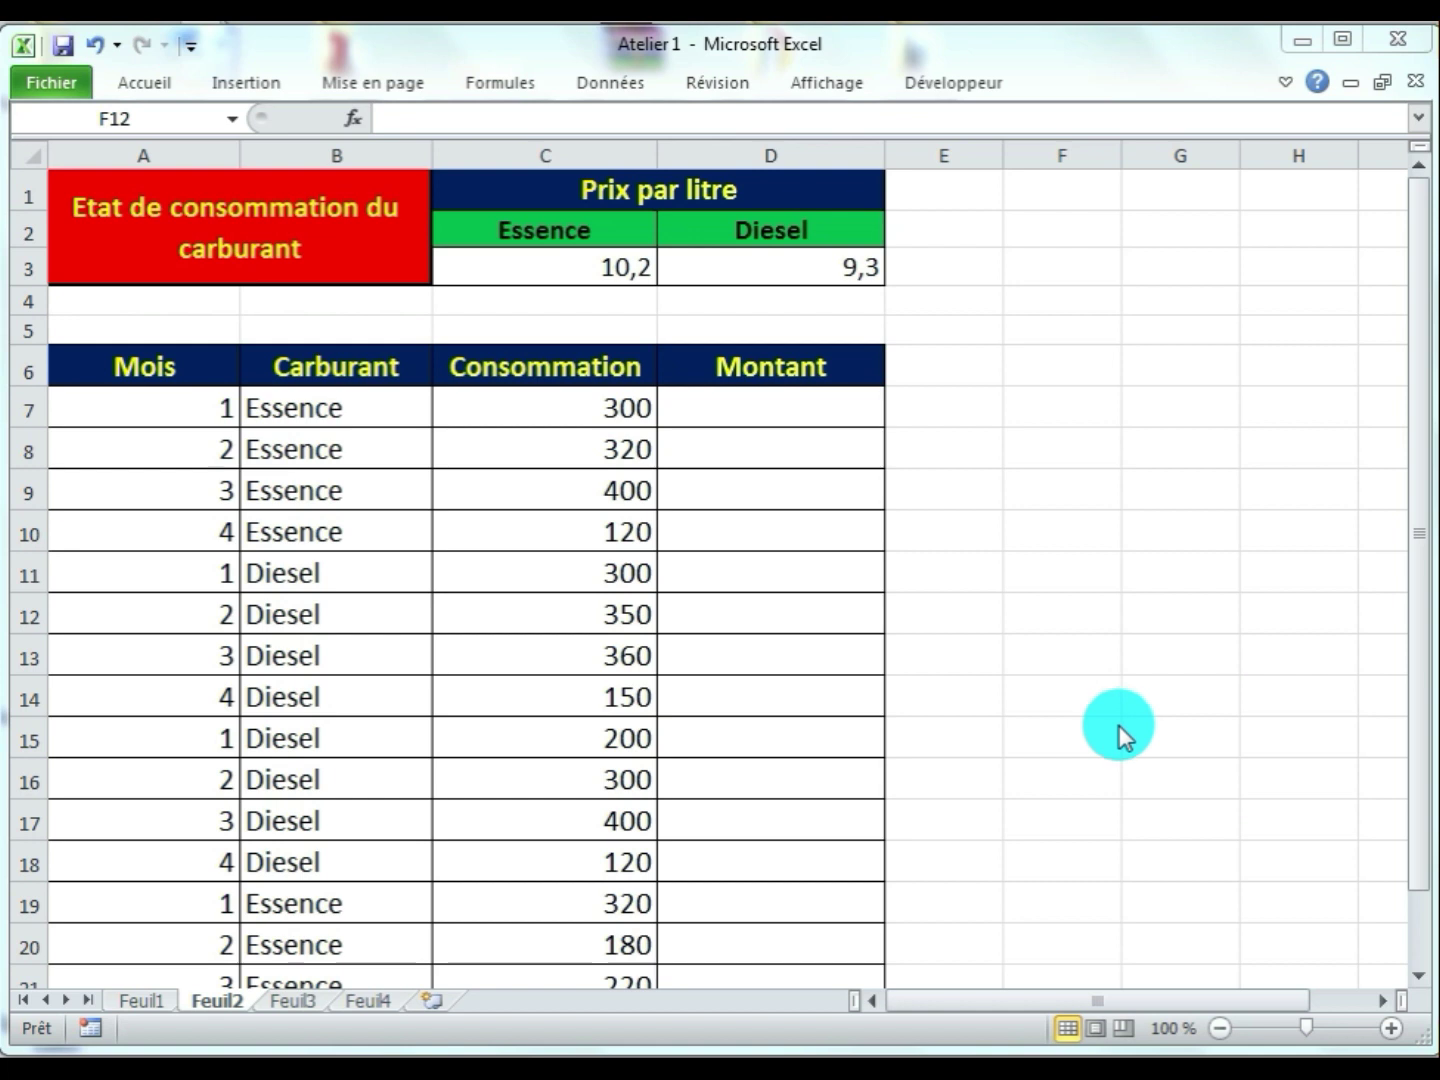
Enter "300 litres" in cell F8 and 10,2 in cell G8 as a test calculation beside the table
left_click(1078, 618)
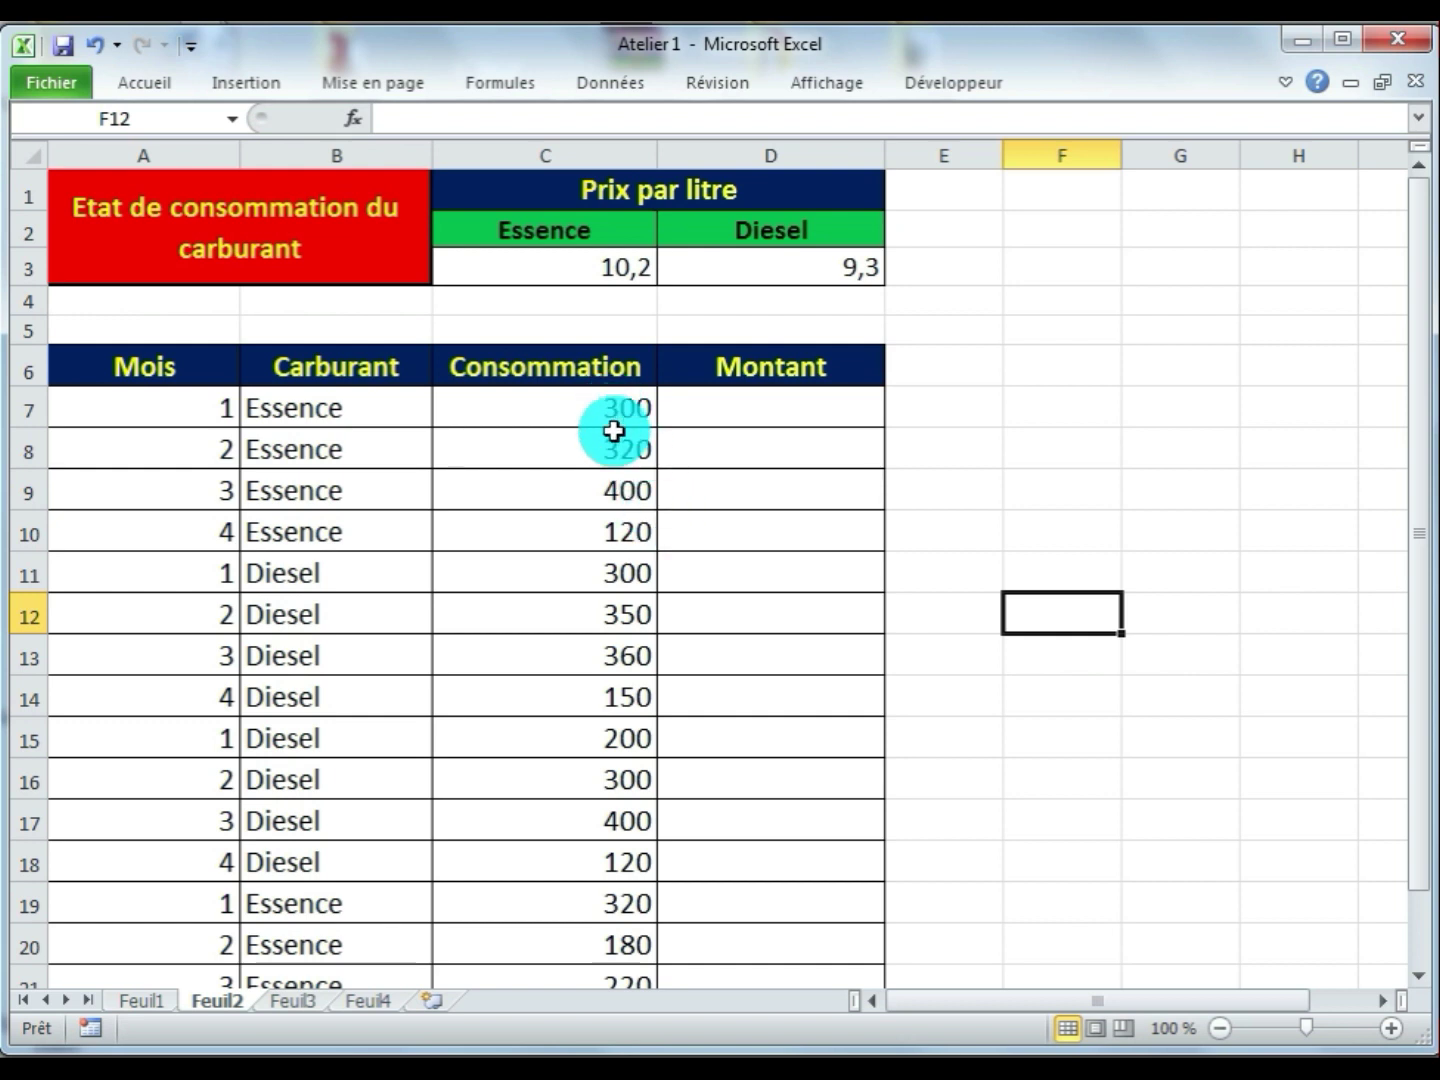
left_click(1030, 453)
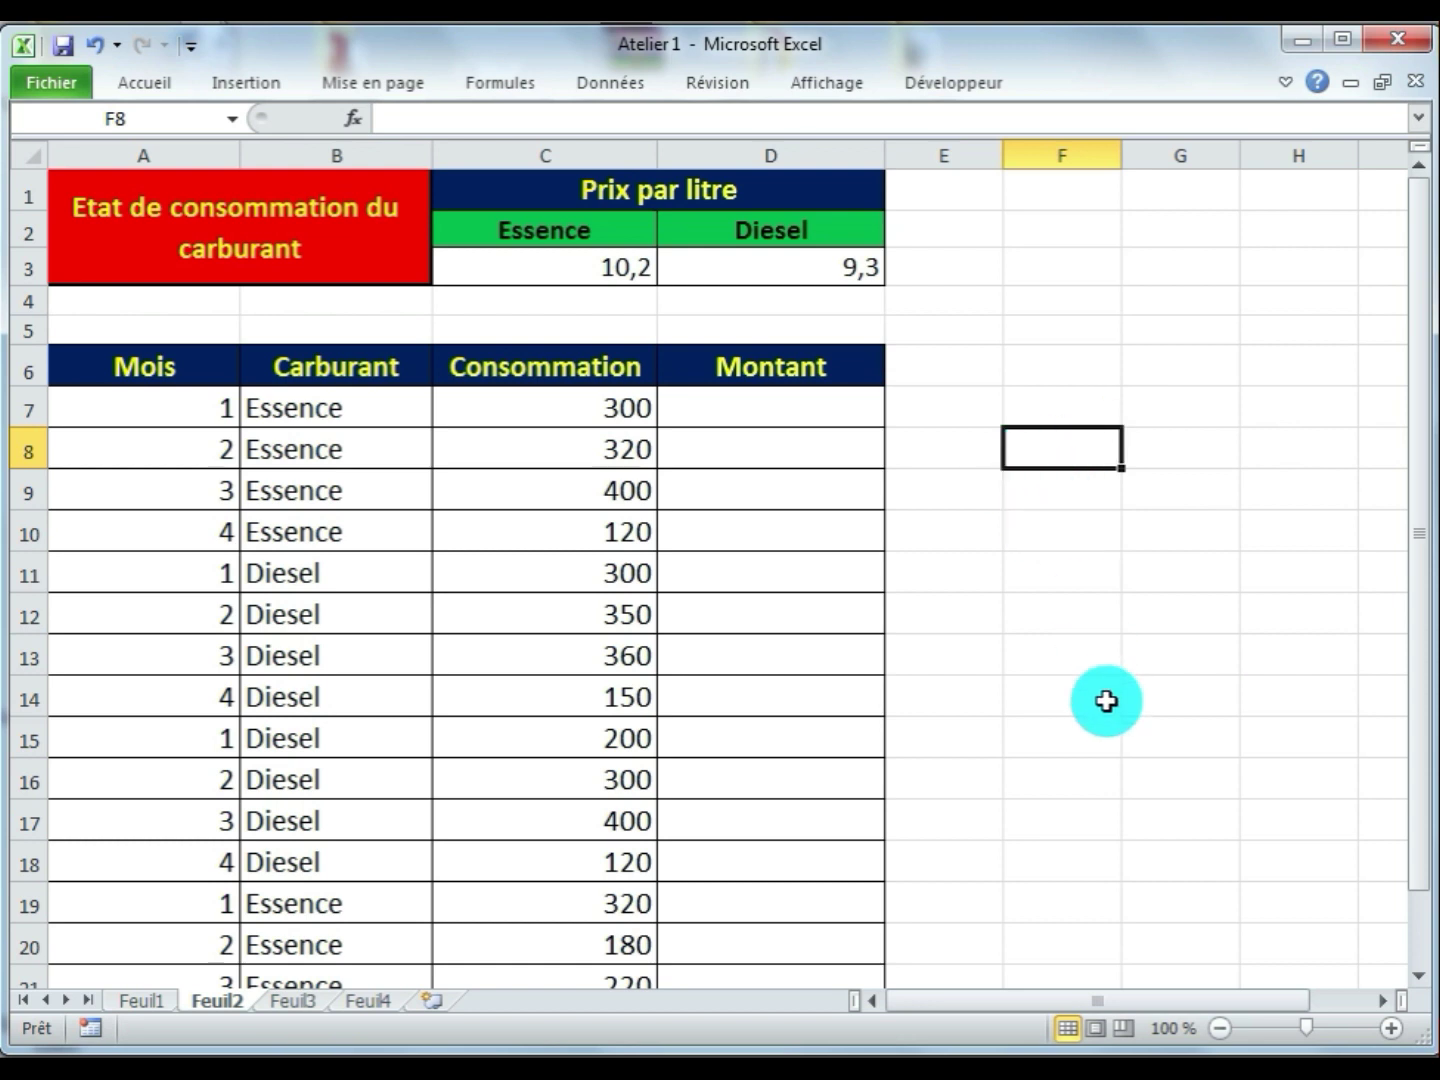
type("300 litres")
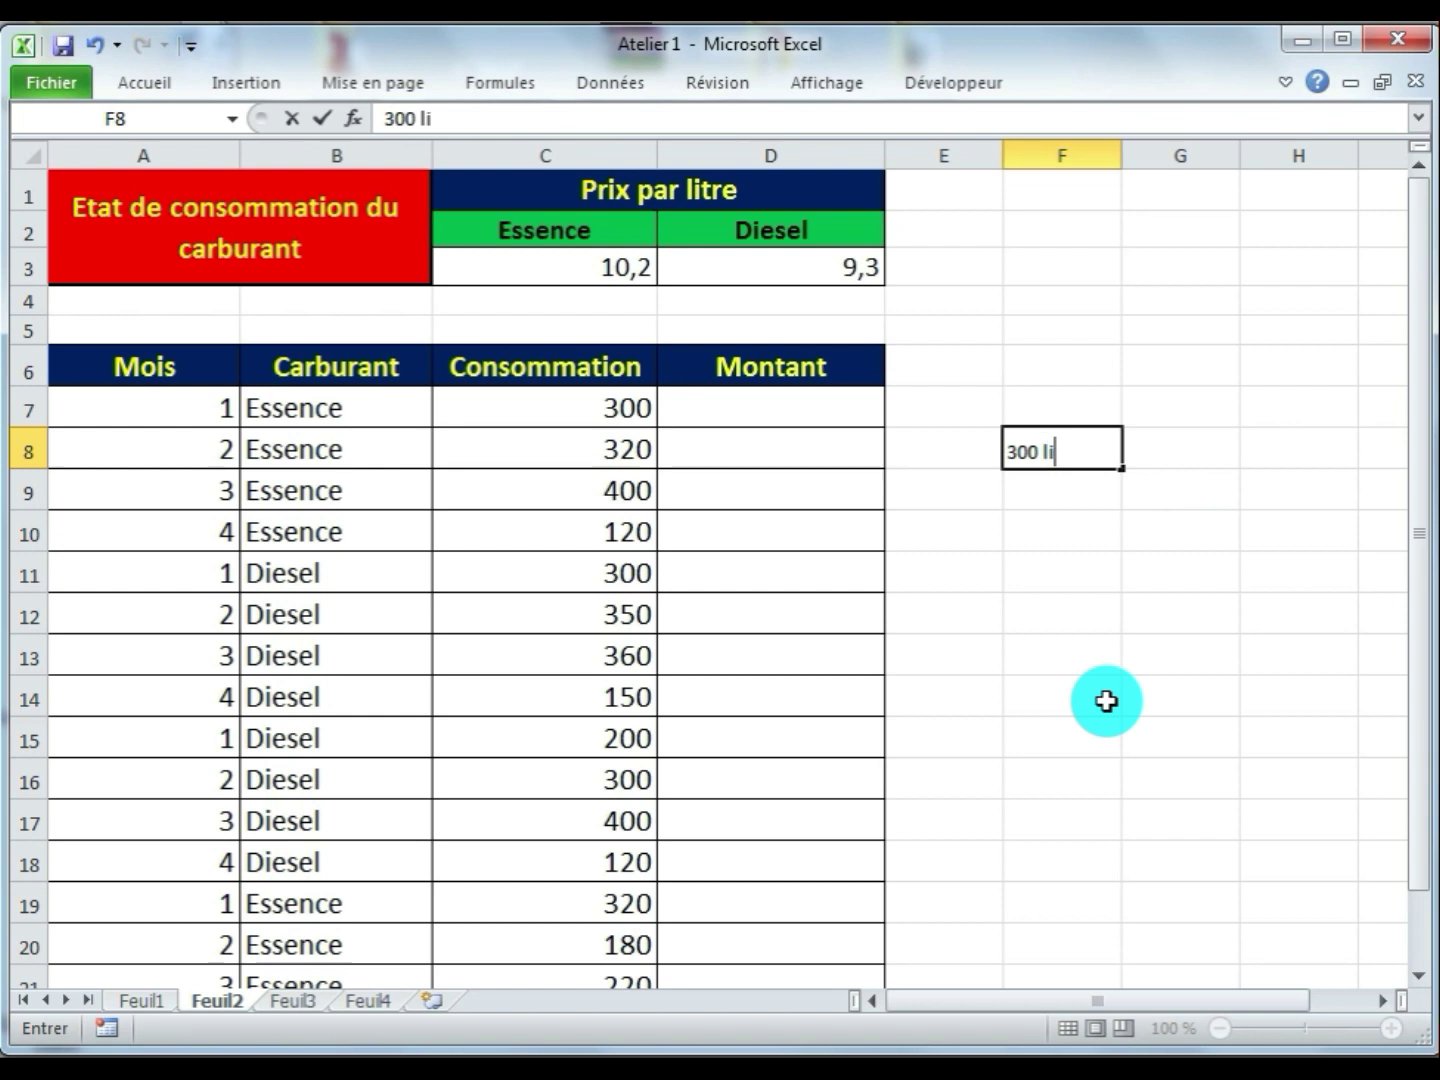
left_click(1189, 452)
type("10,2")
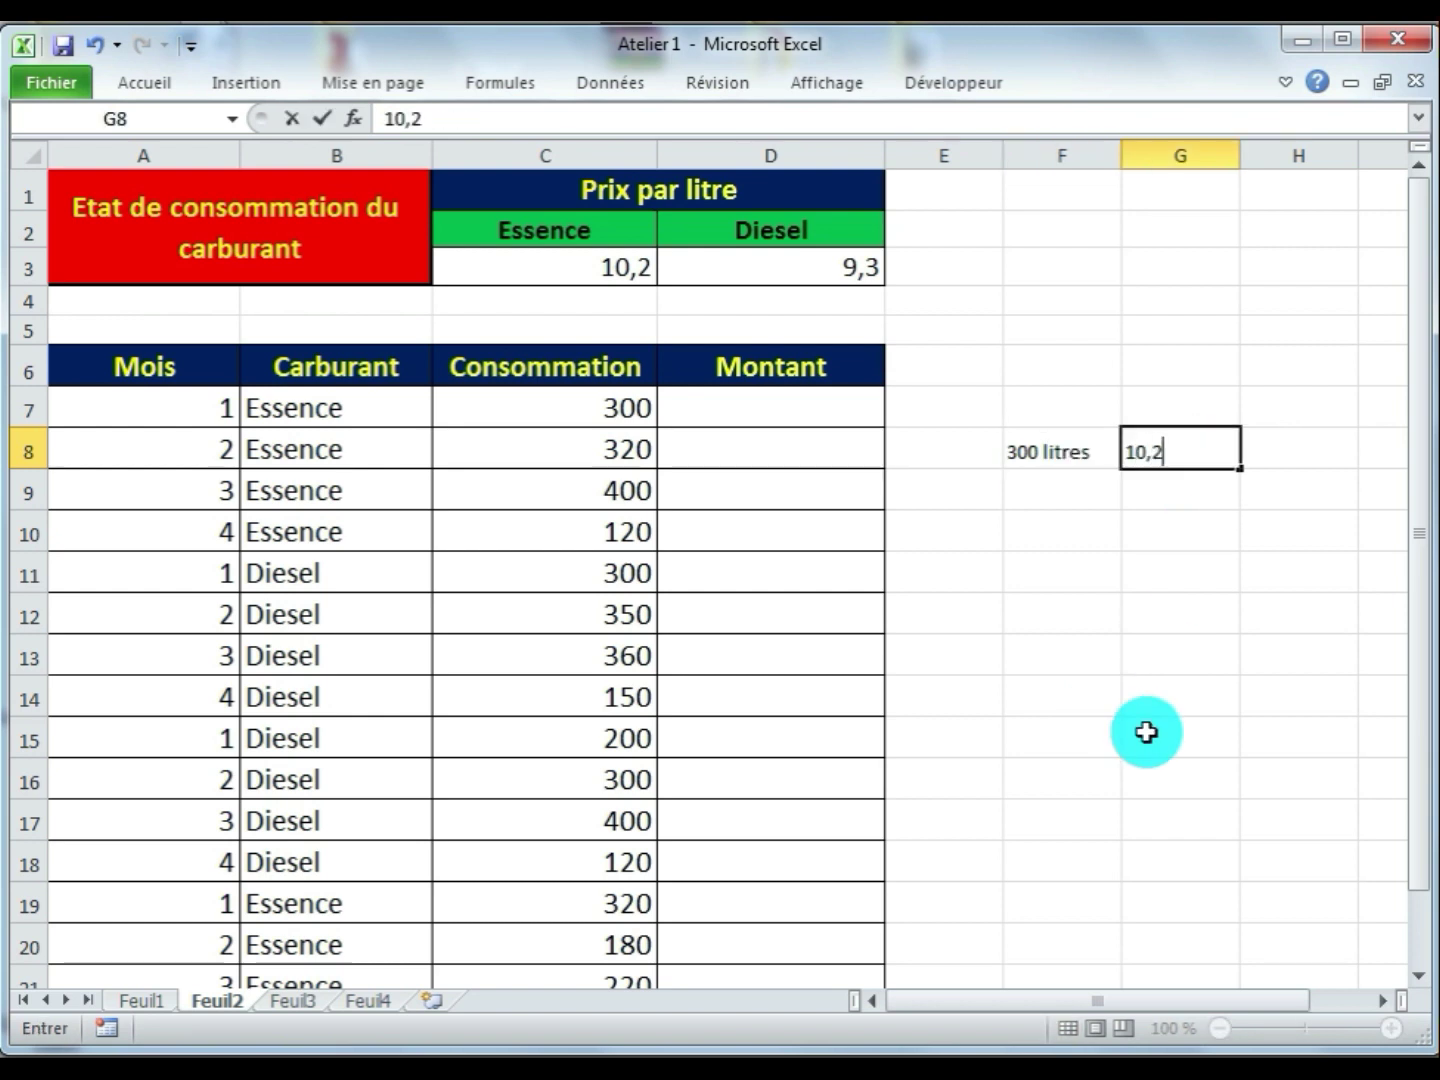
key("Return")
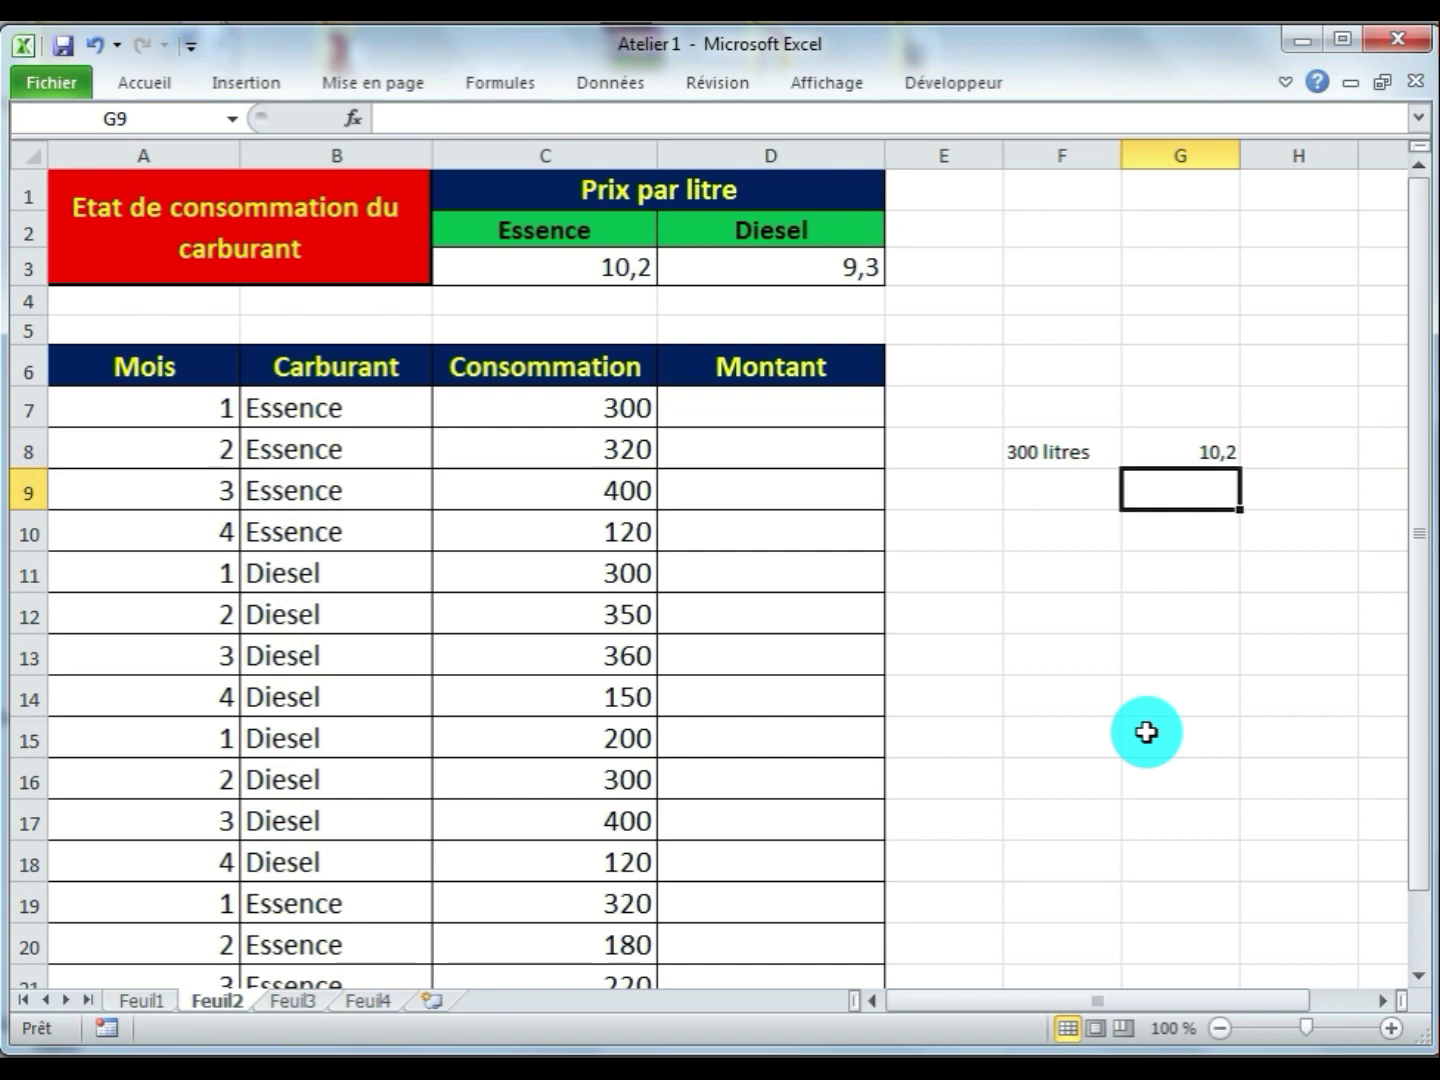
Try to multiply the text quantity by the price with the formula =F8*G8 in cell H8
left_click(1319, 449)
type("=")
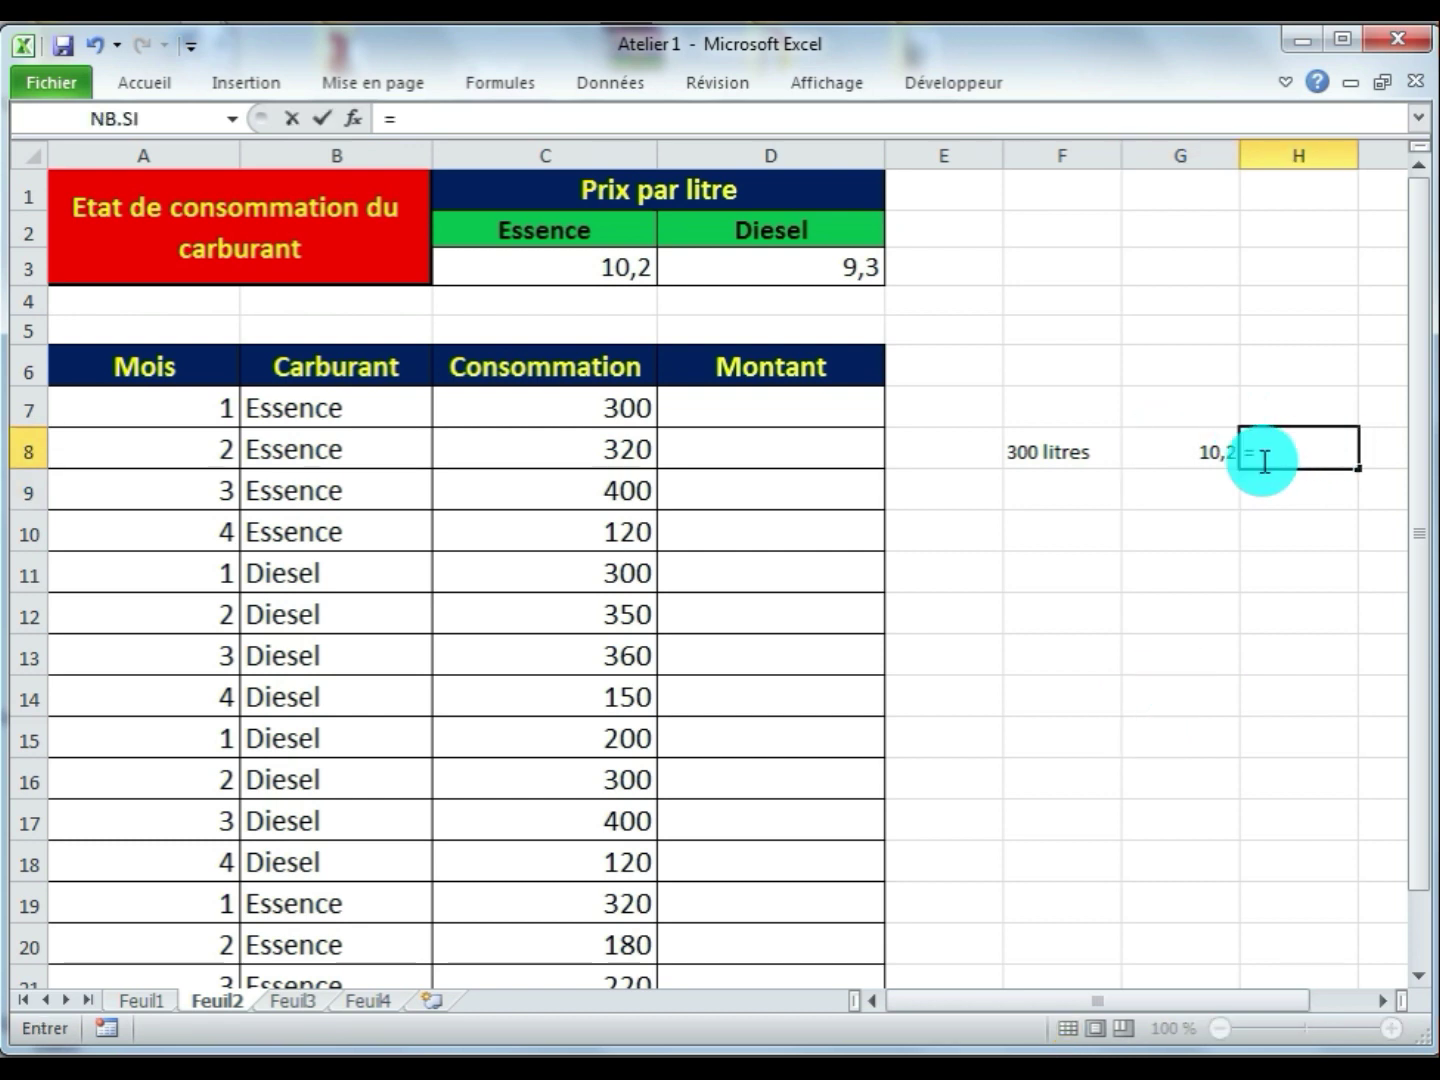
left_click(1063, 448)
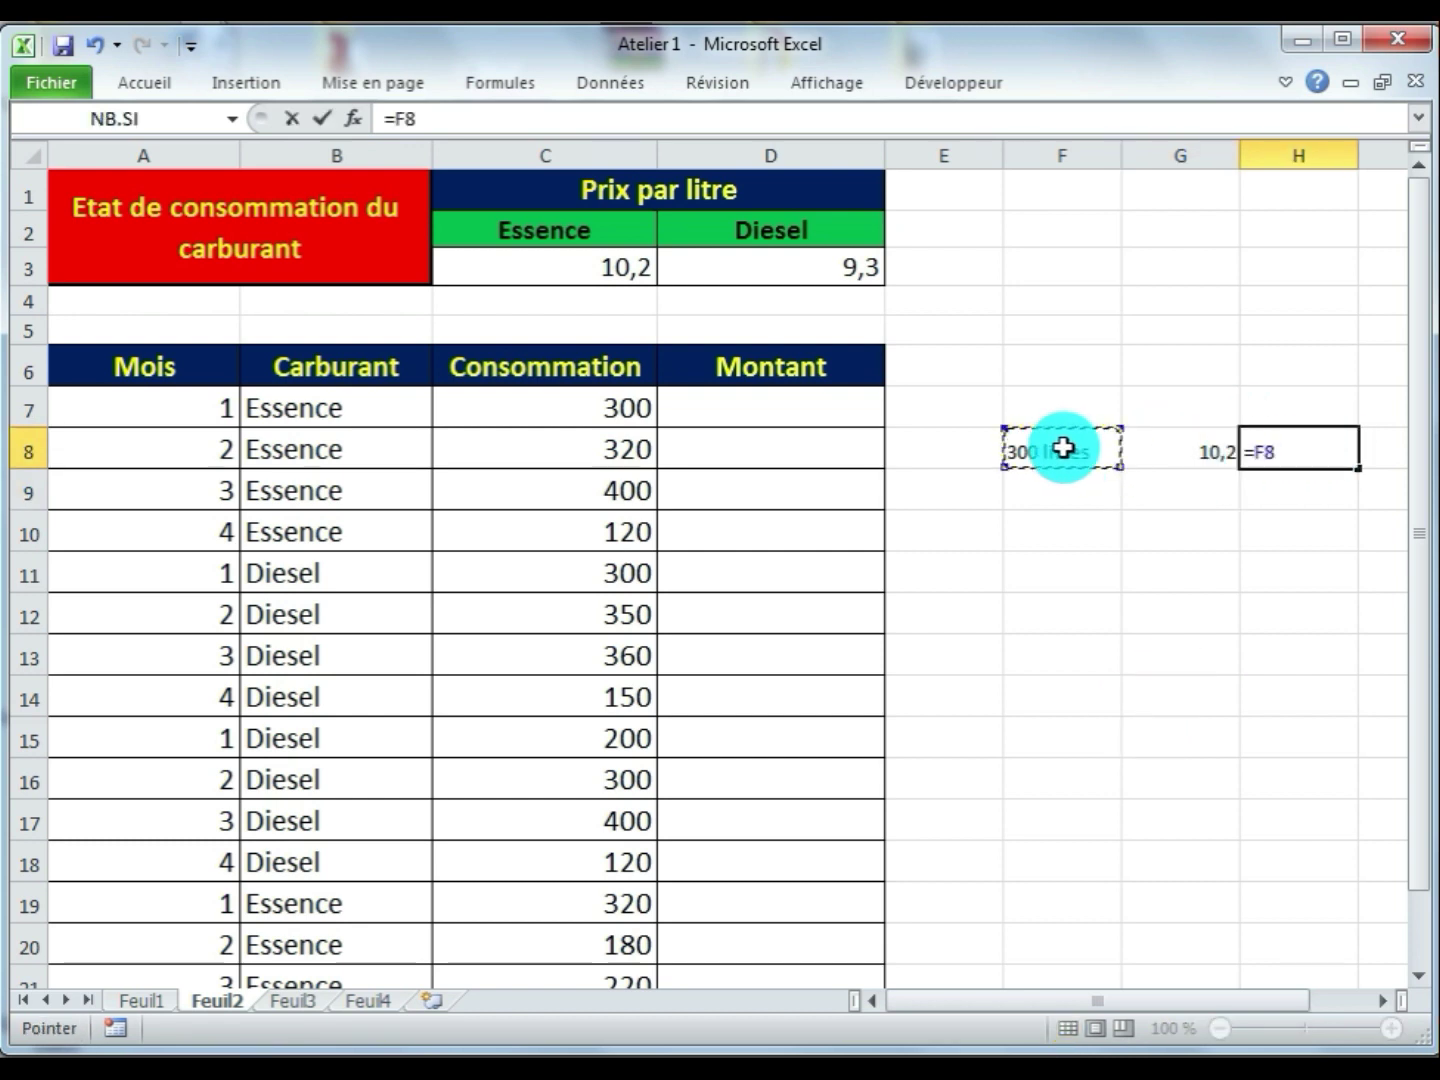
type("*")
left_click(1184, 445)
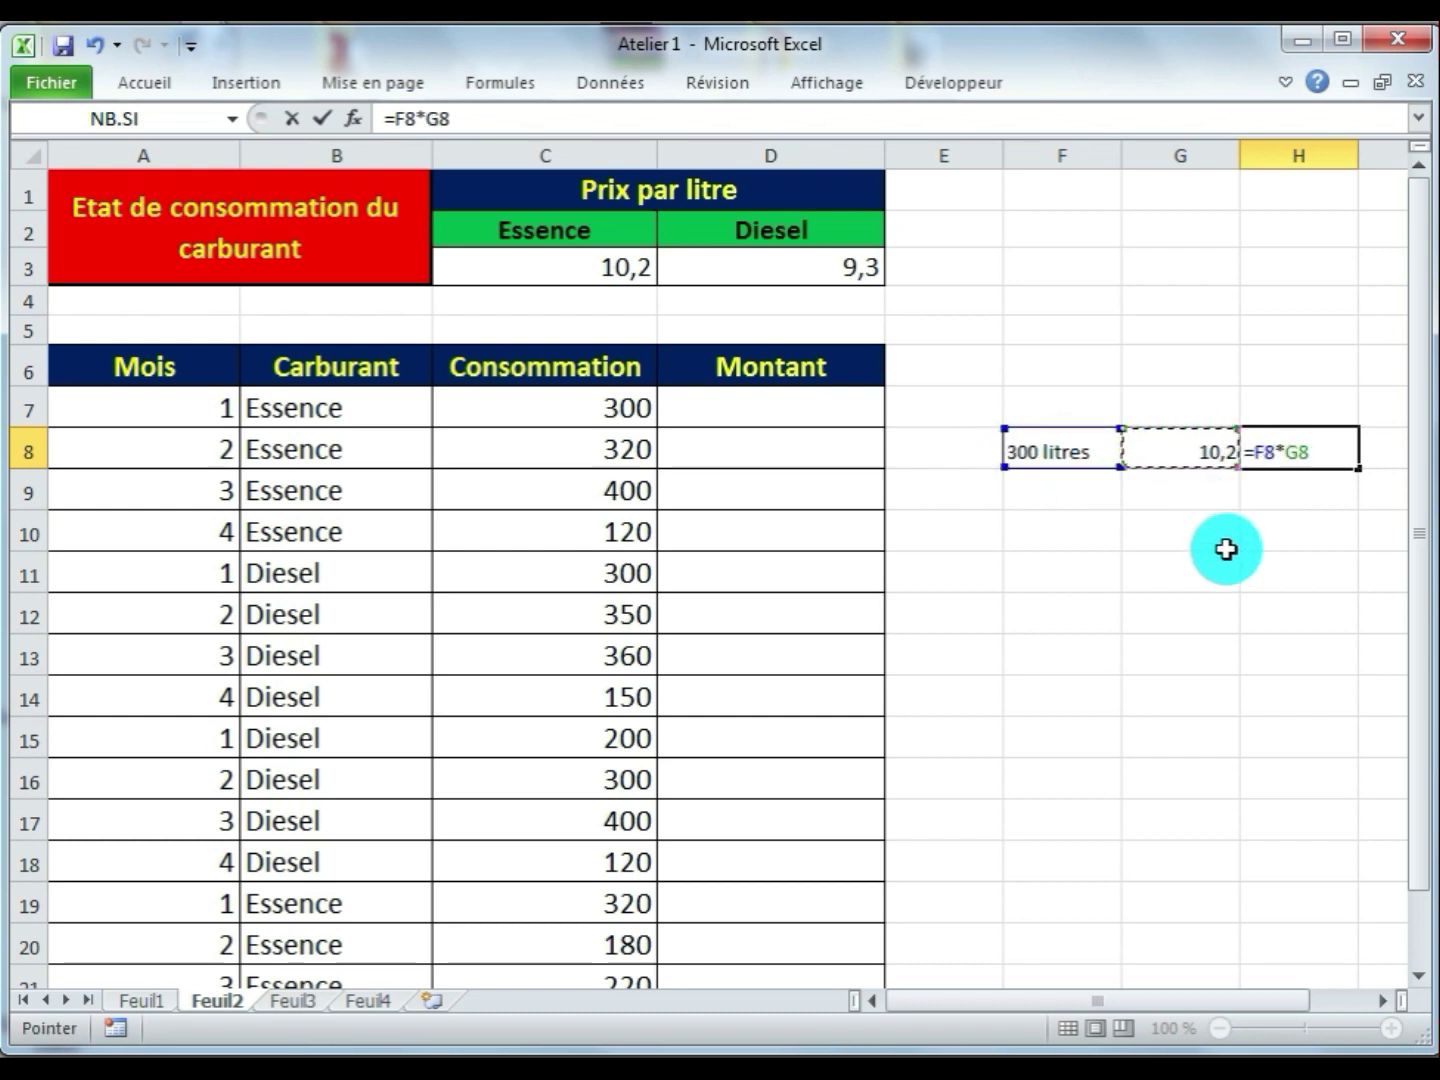
key("Return")
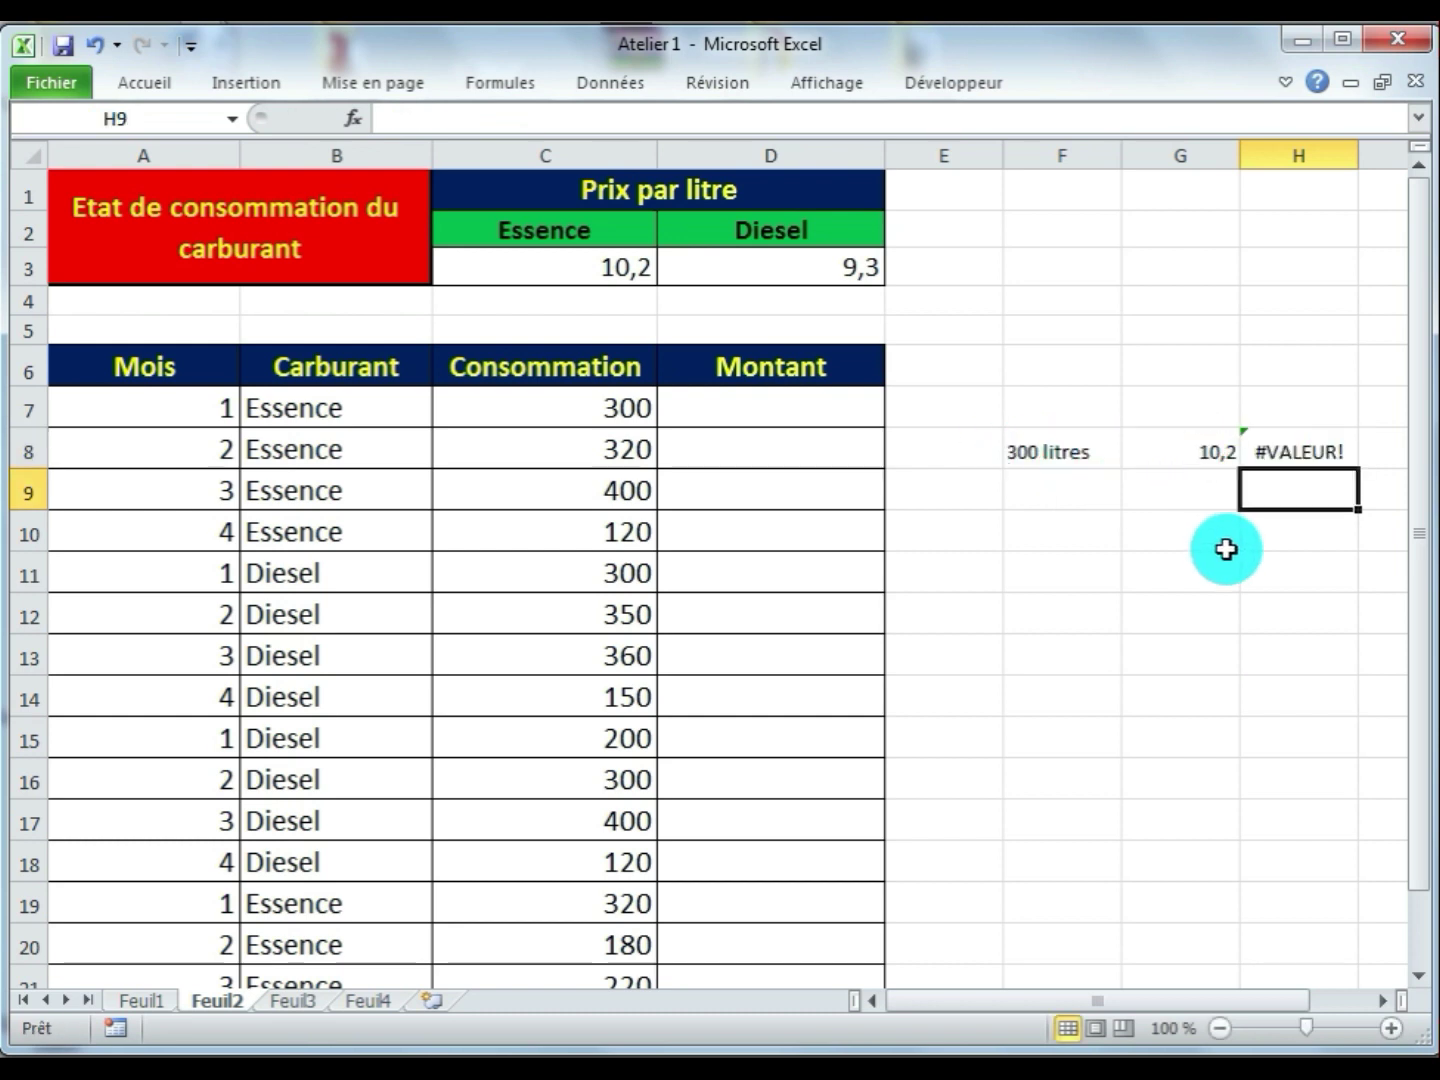
left_click(1289, 455)
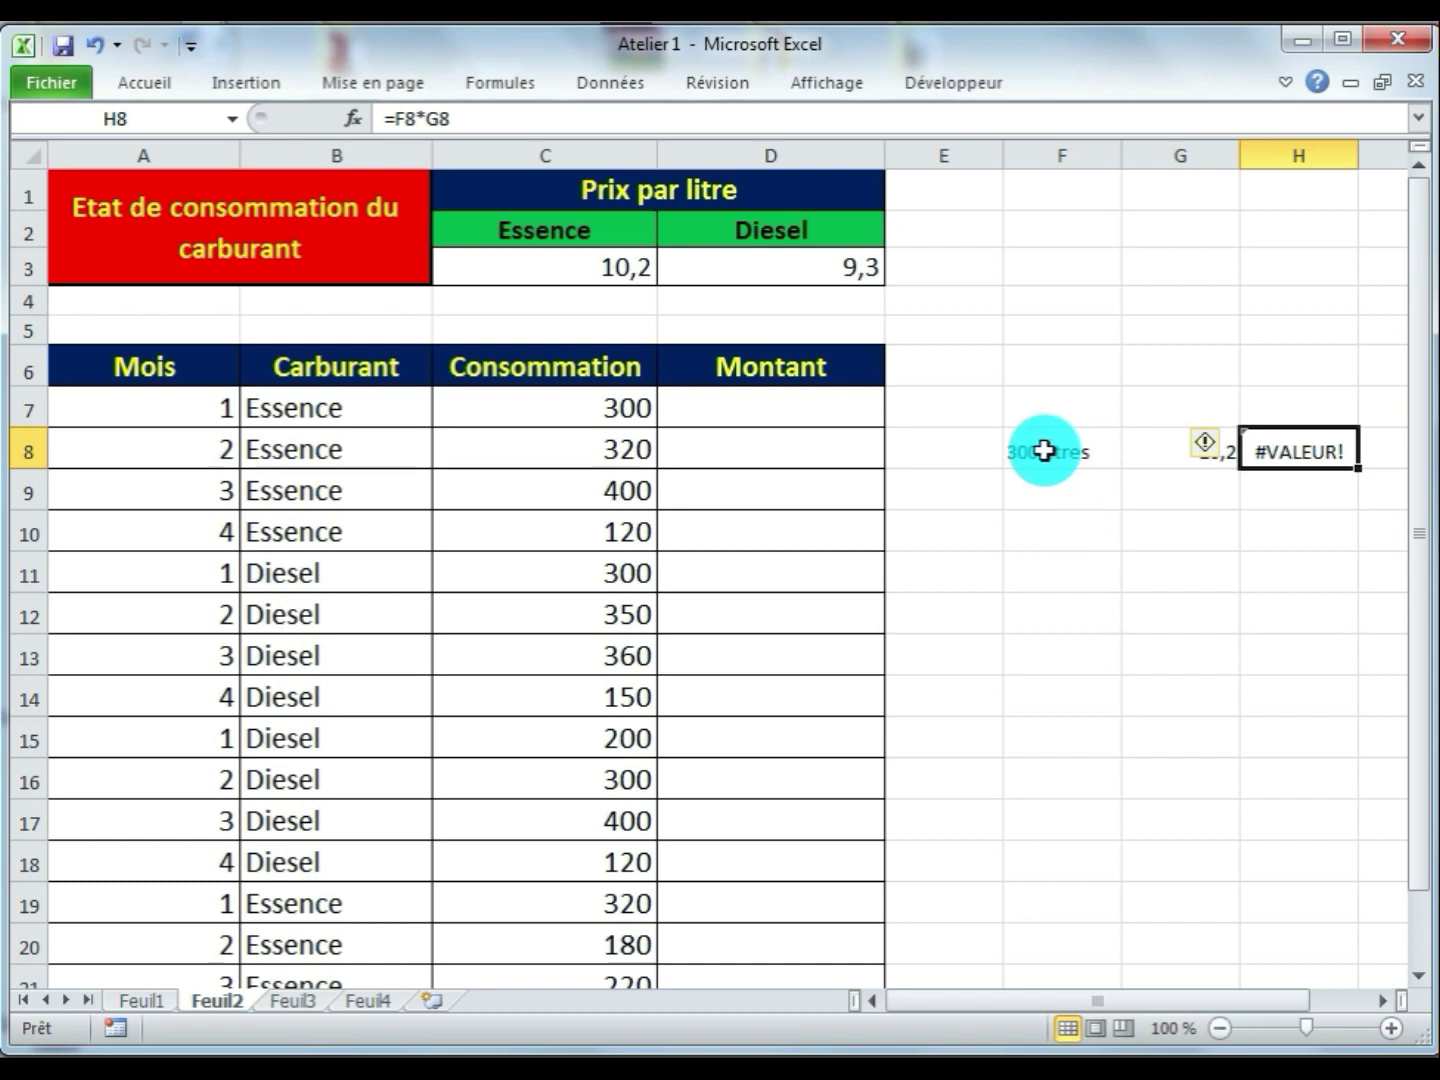
Clear the test quantity, price and formula from range F8:H9
left_click_drag(1041, 451, 1267, 472)
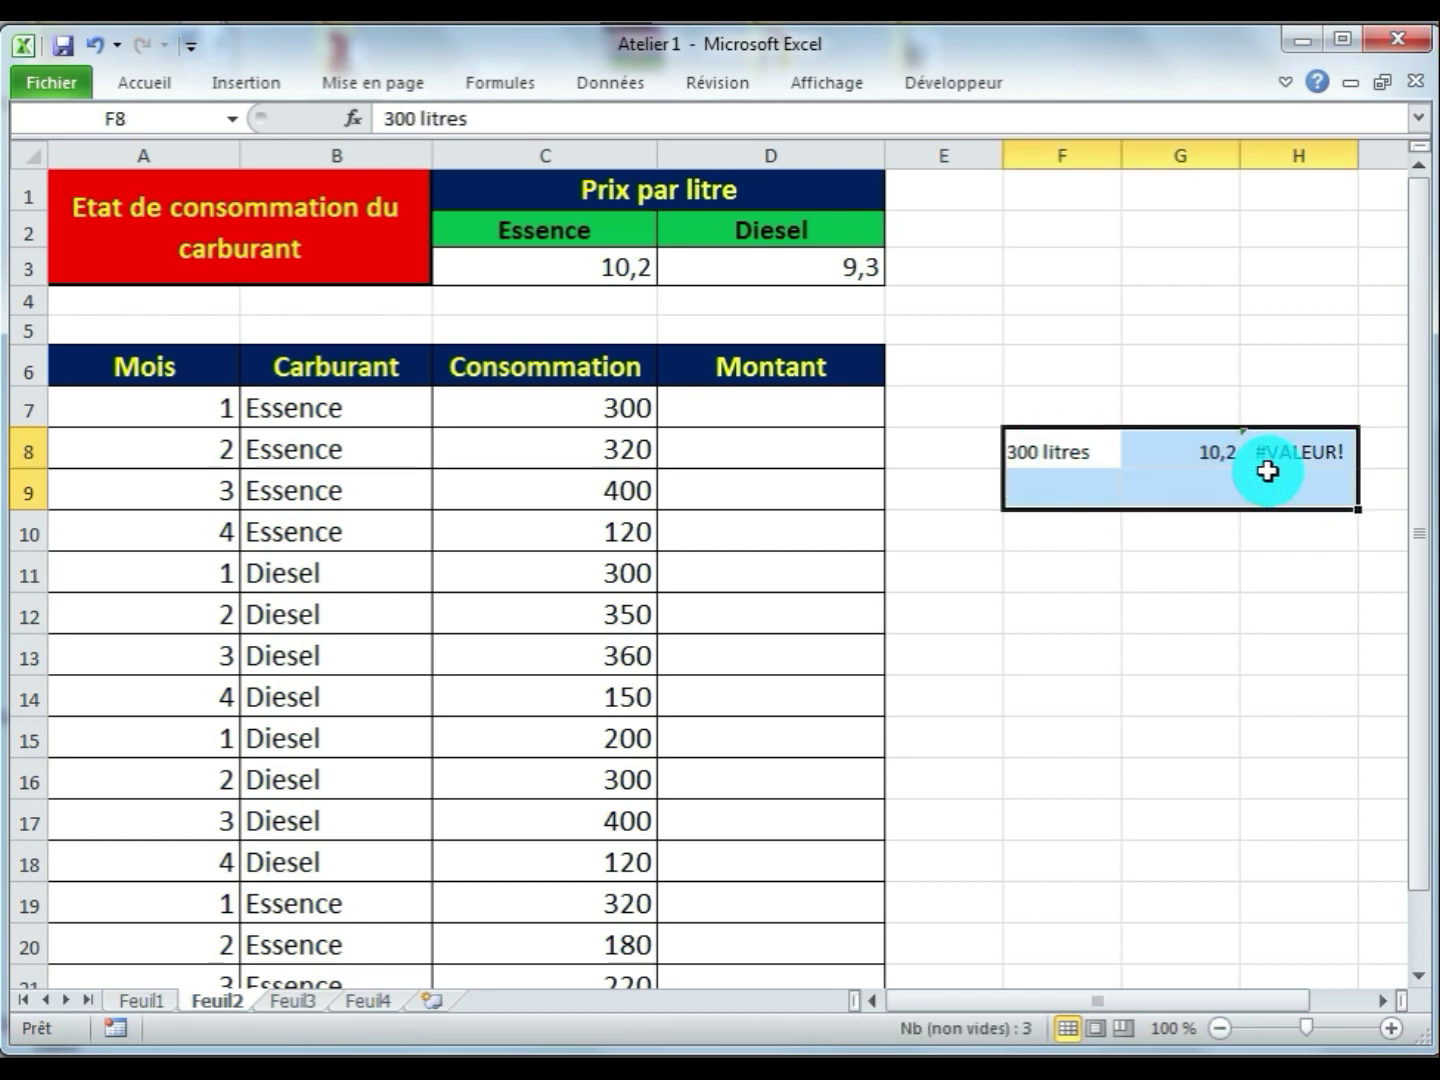
key("Delete")
left_click(1264, 659)
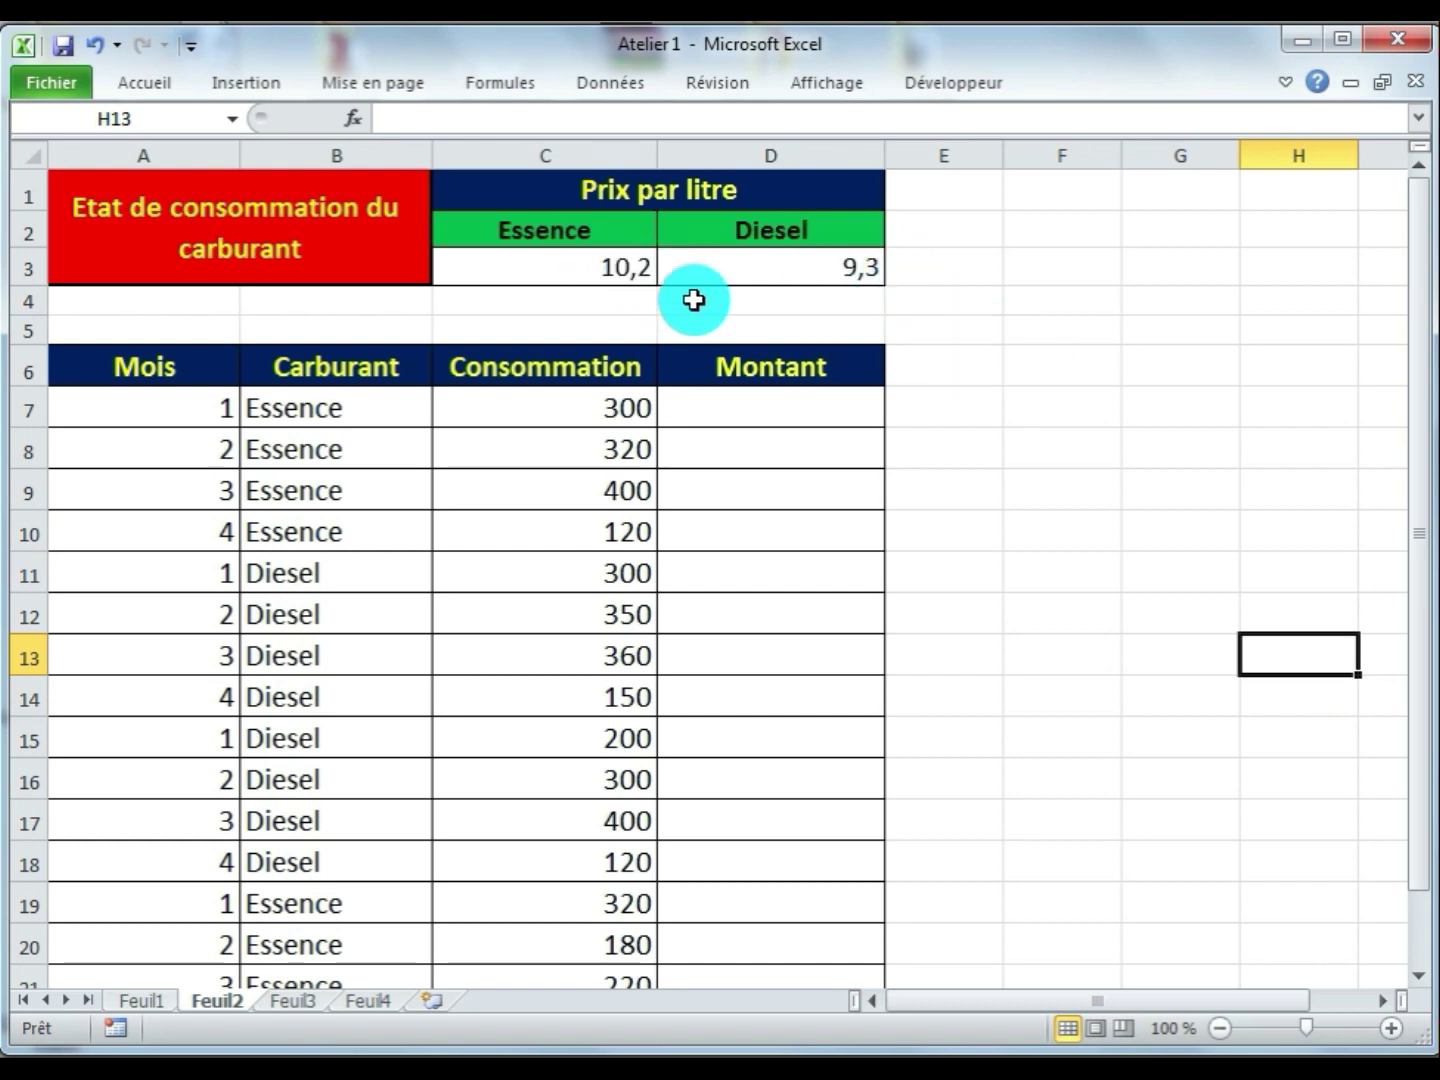
Open the custom (Personnalisée) number format settings for the Essence and Diesel prices in C3:D3
left_click(614, 267)
left_click_drag(613, 266, 755, 266)
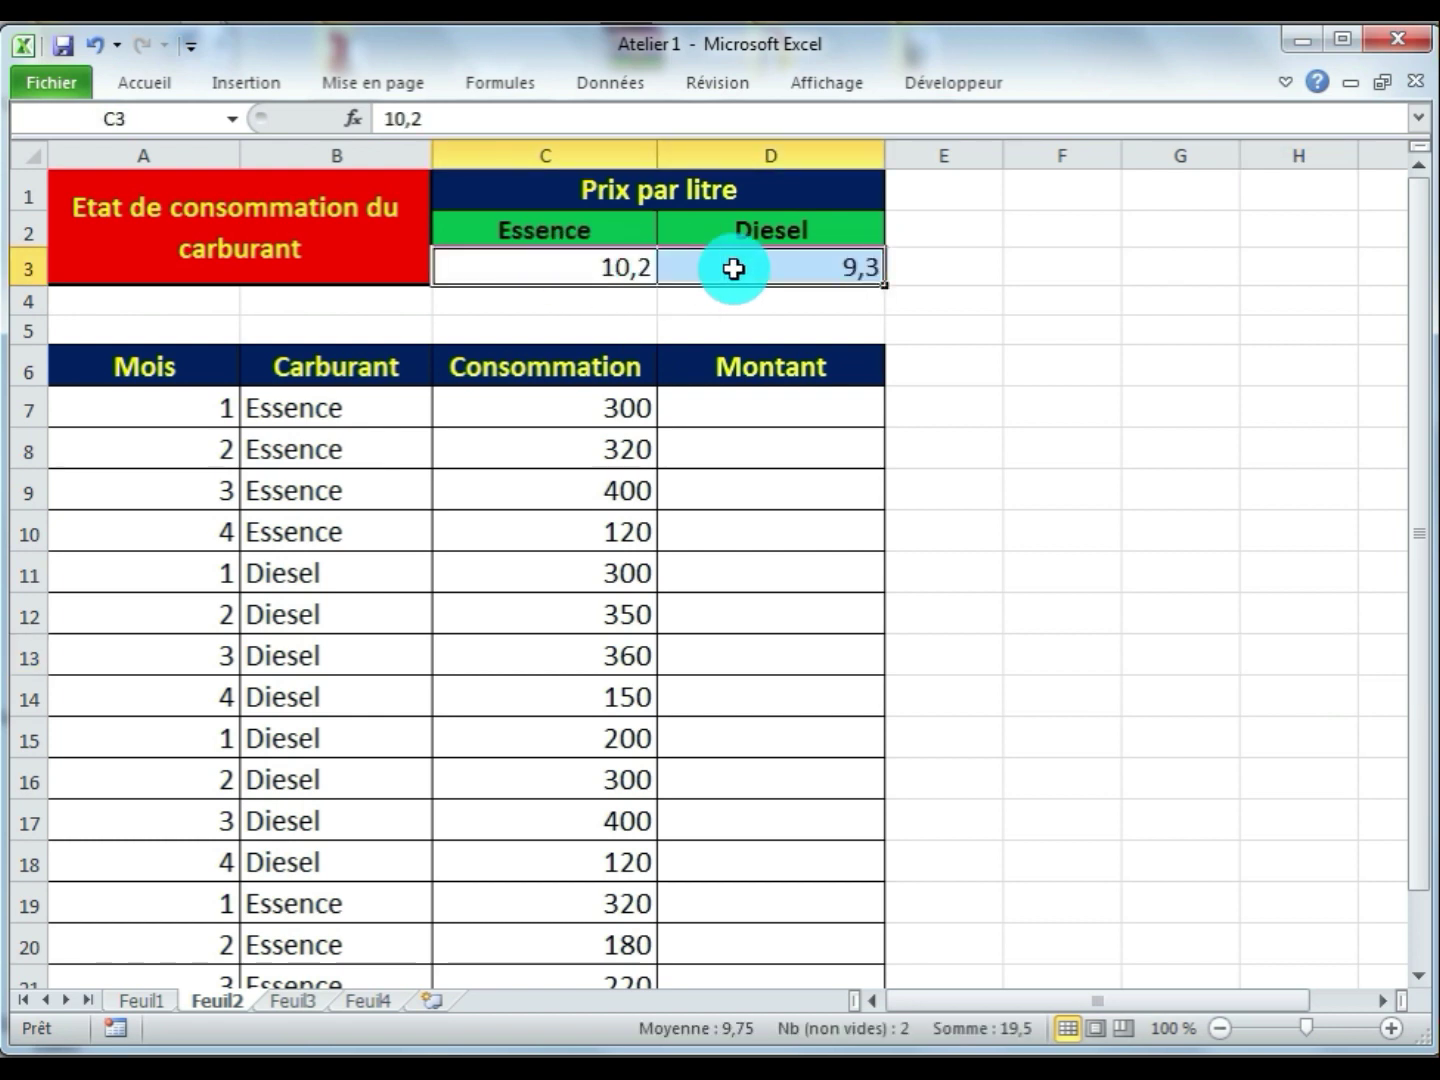
left_click(144, 85)
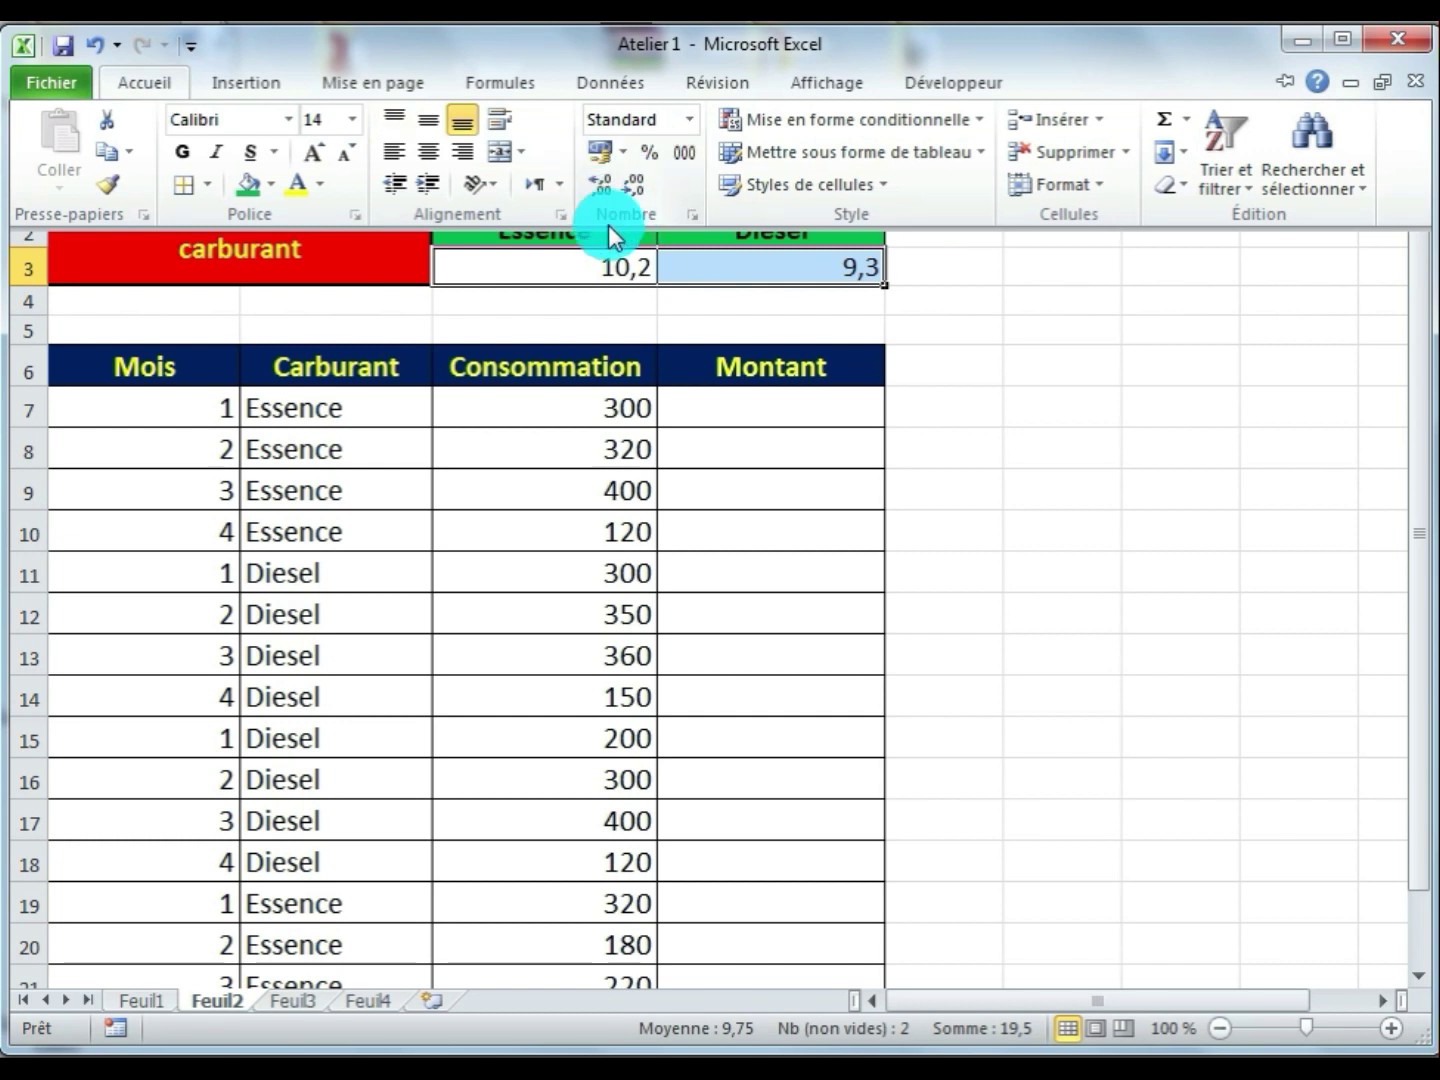
left_click(689, 119)
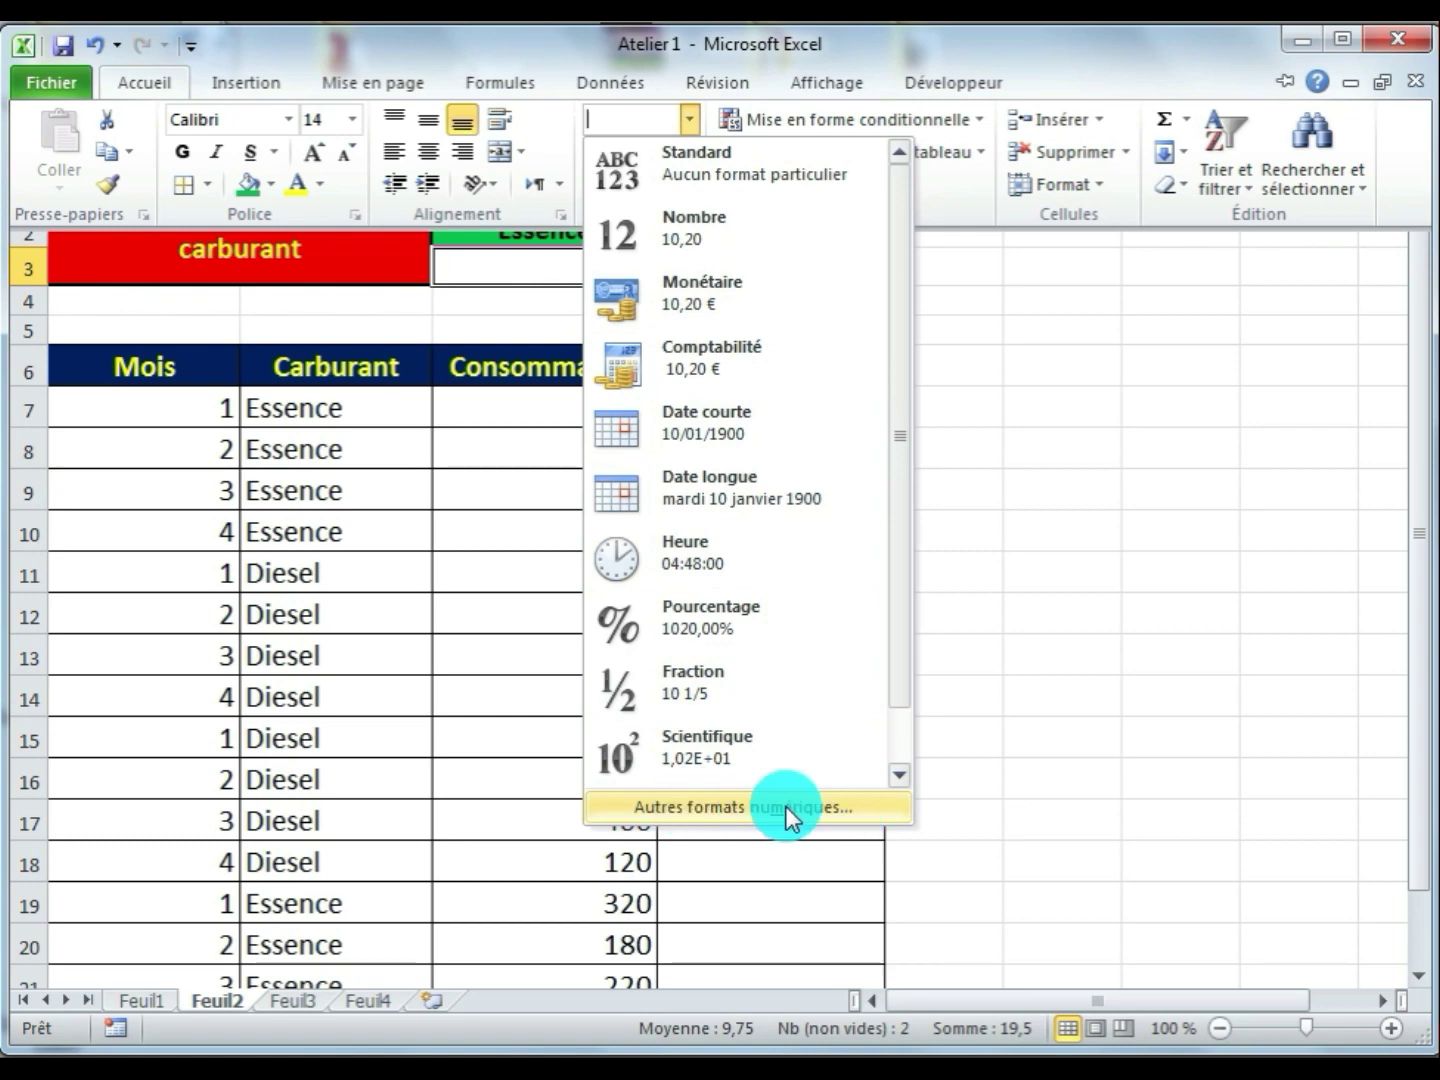
left_click(855, 808)
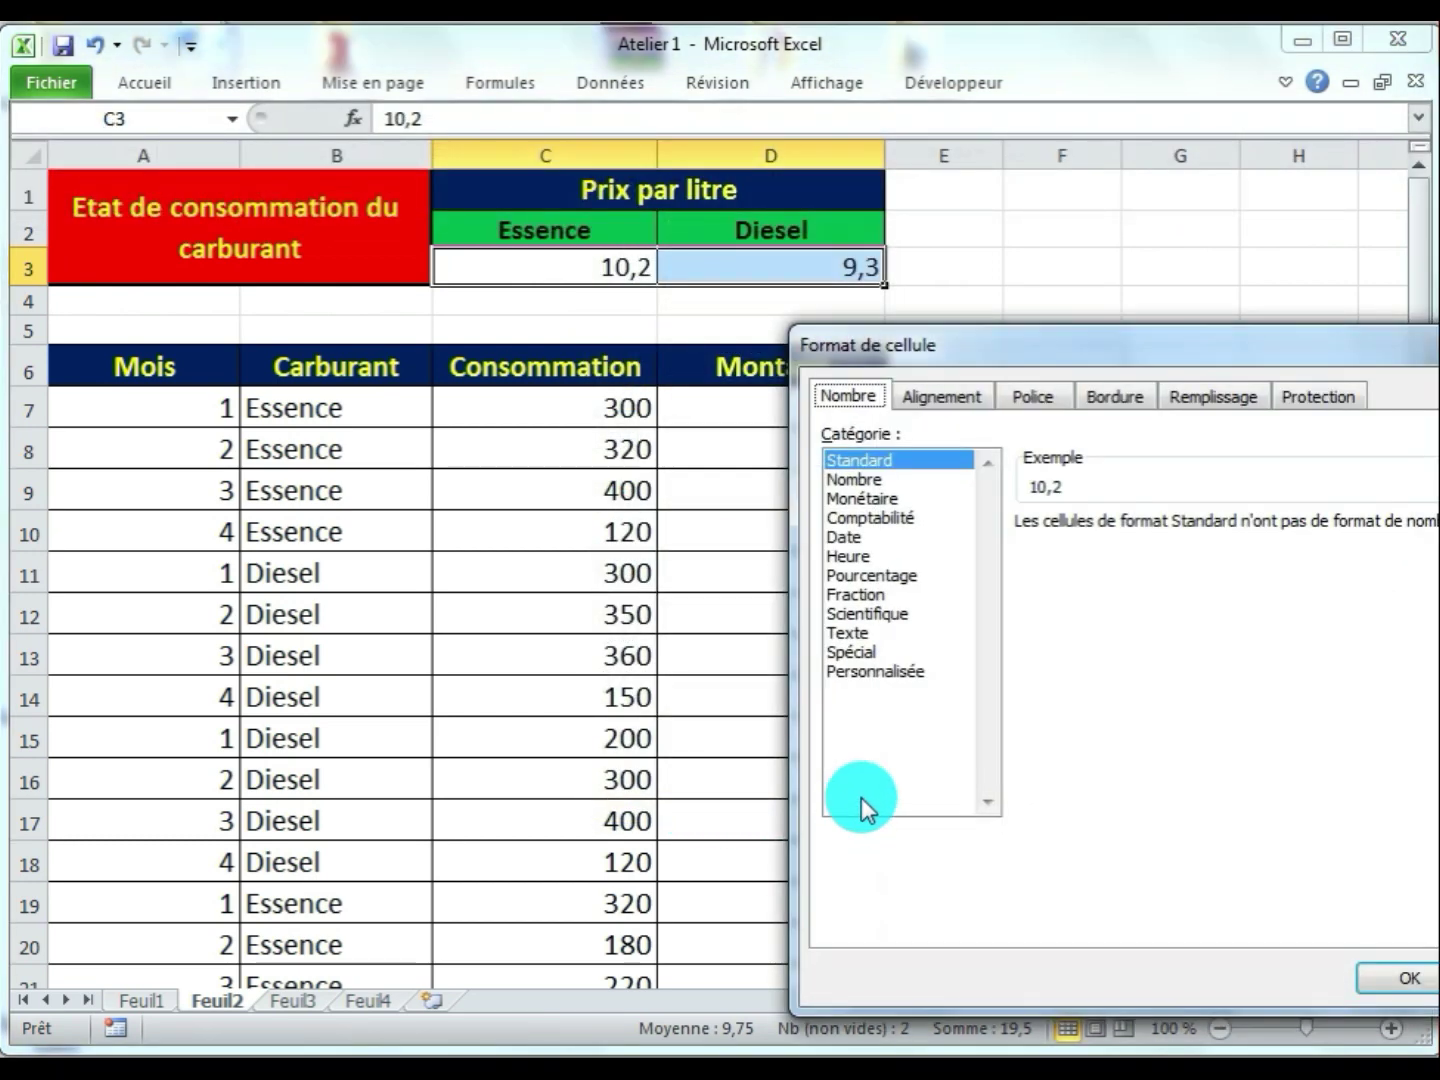
left_click_drag(1012, 347, 589, 353)
left_click(475, 680)
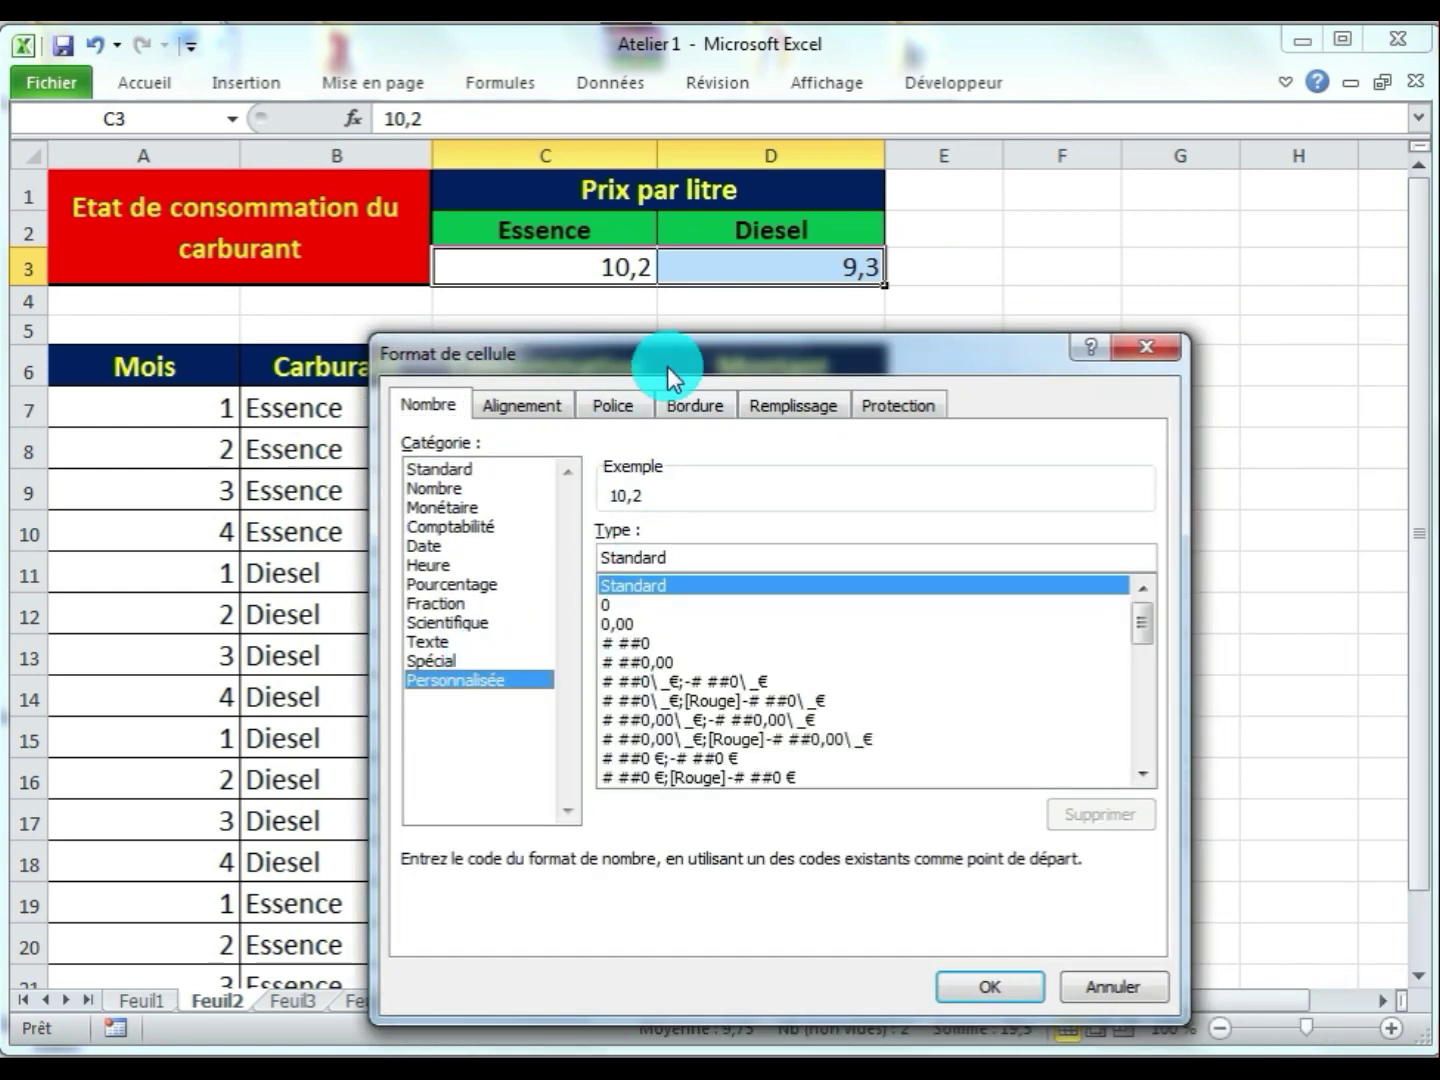
left_click_drag(667, 365, 721, 359)
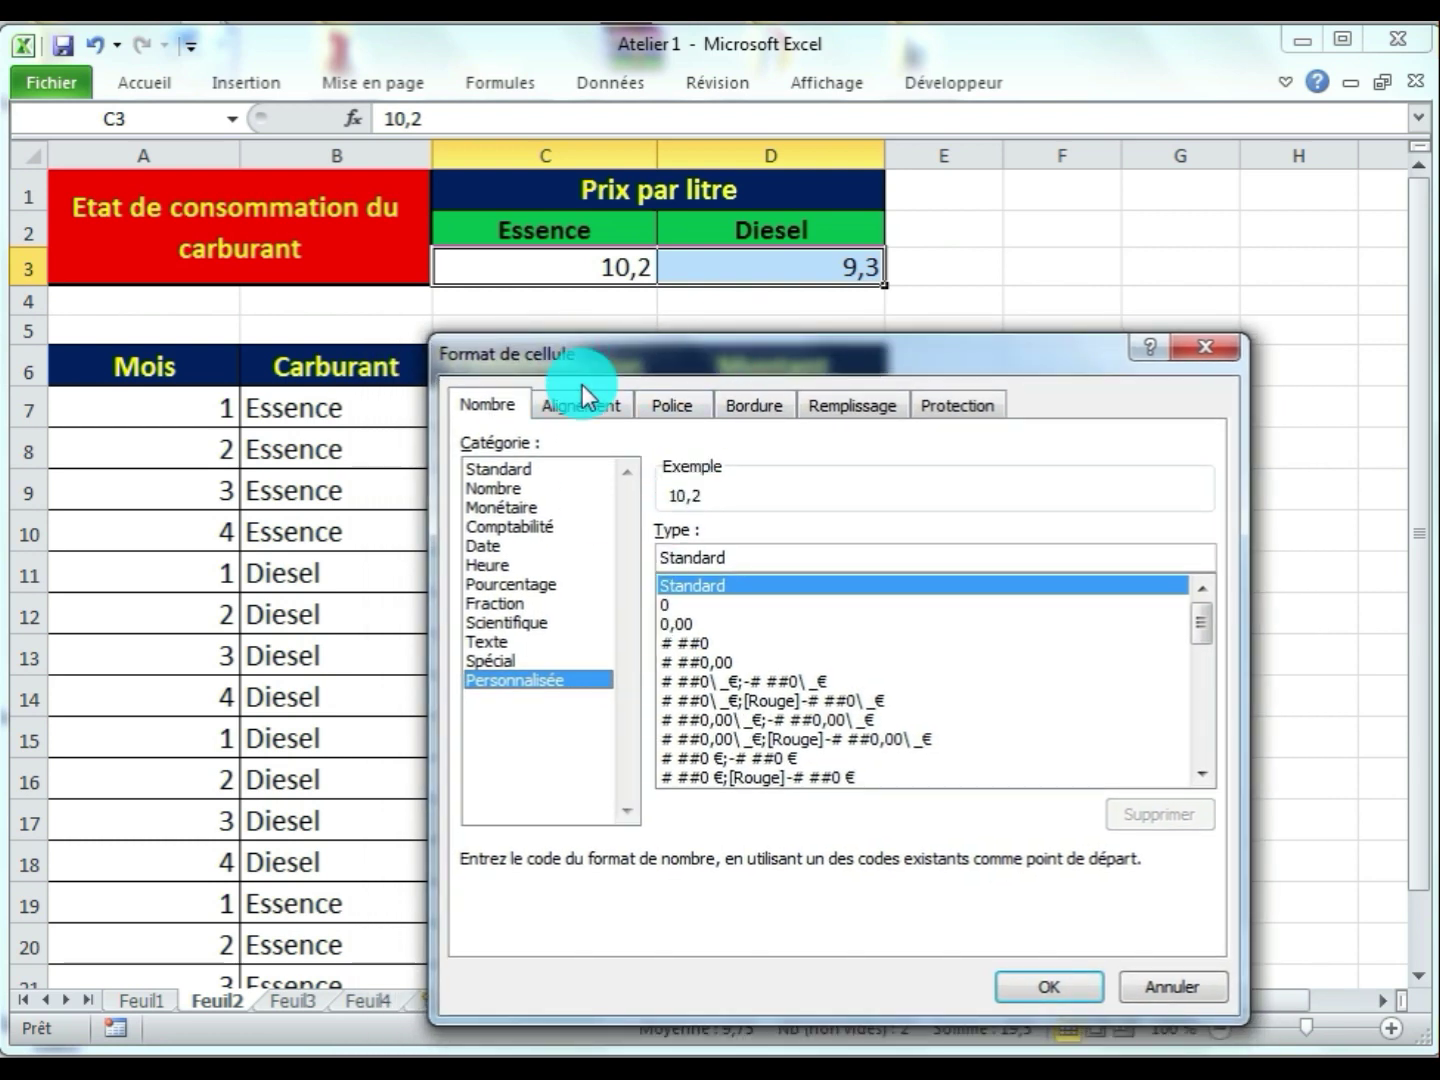
Apply the custom number format # ##0,00" DH" to the two per-litre prices
left_click(692, 661)
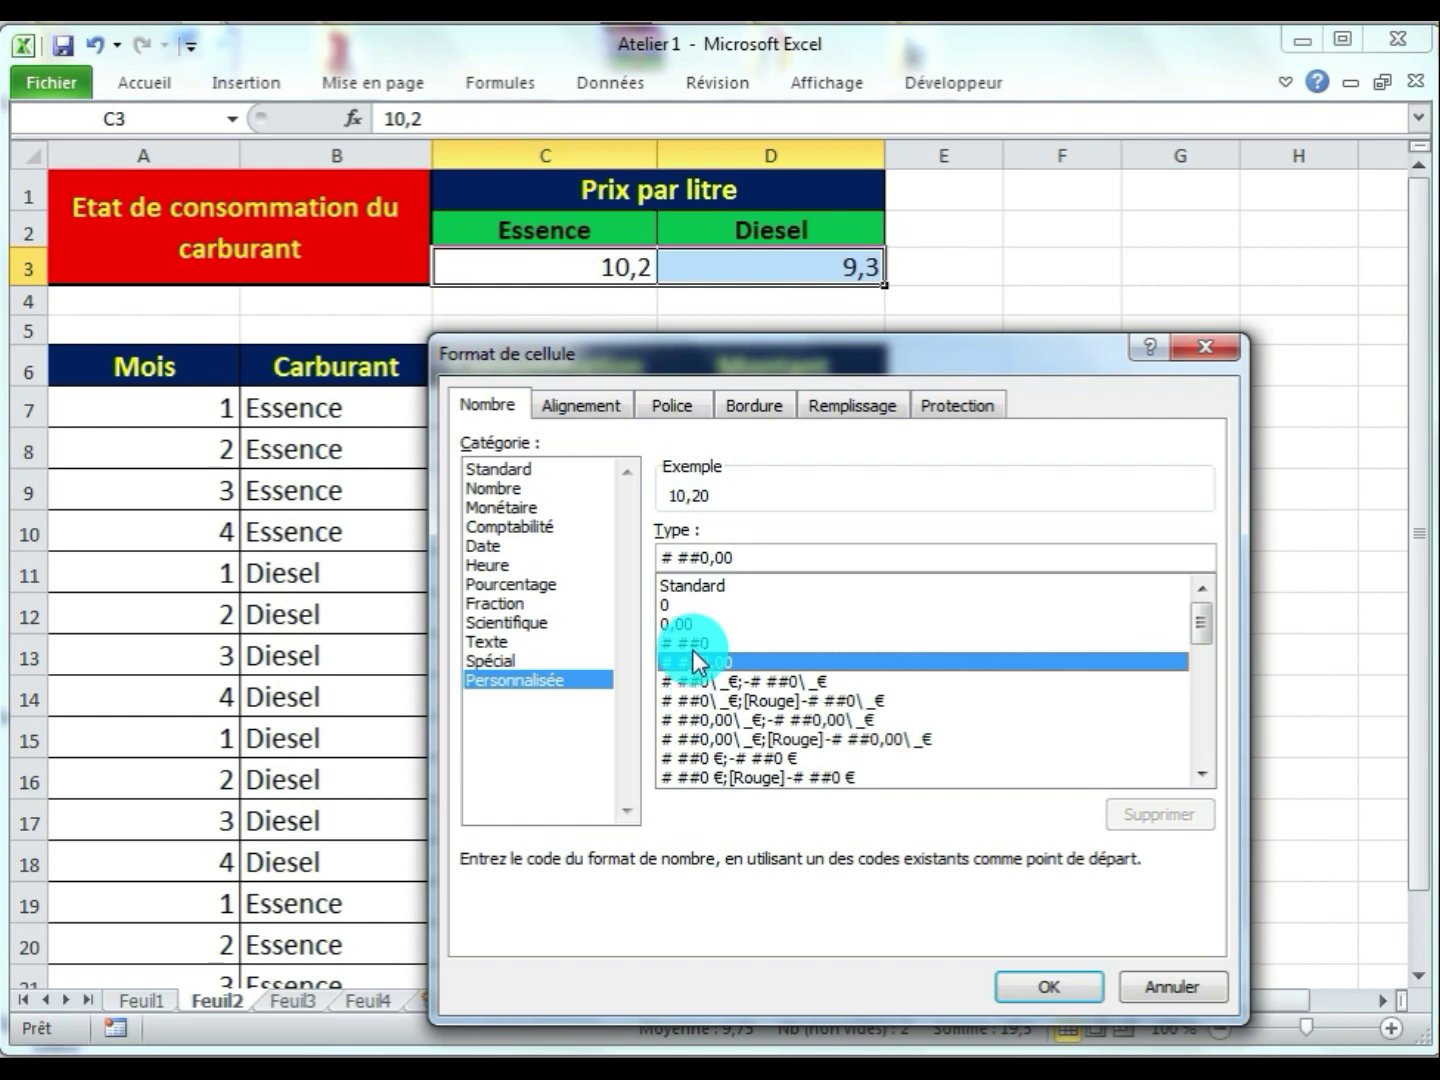
left_click(694, 643)
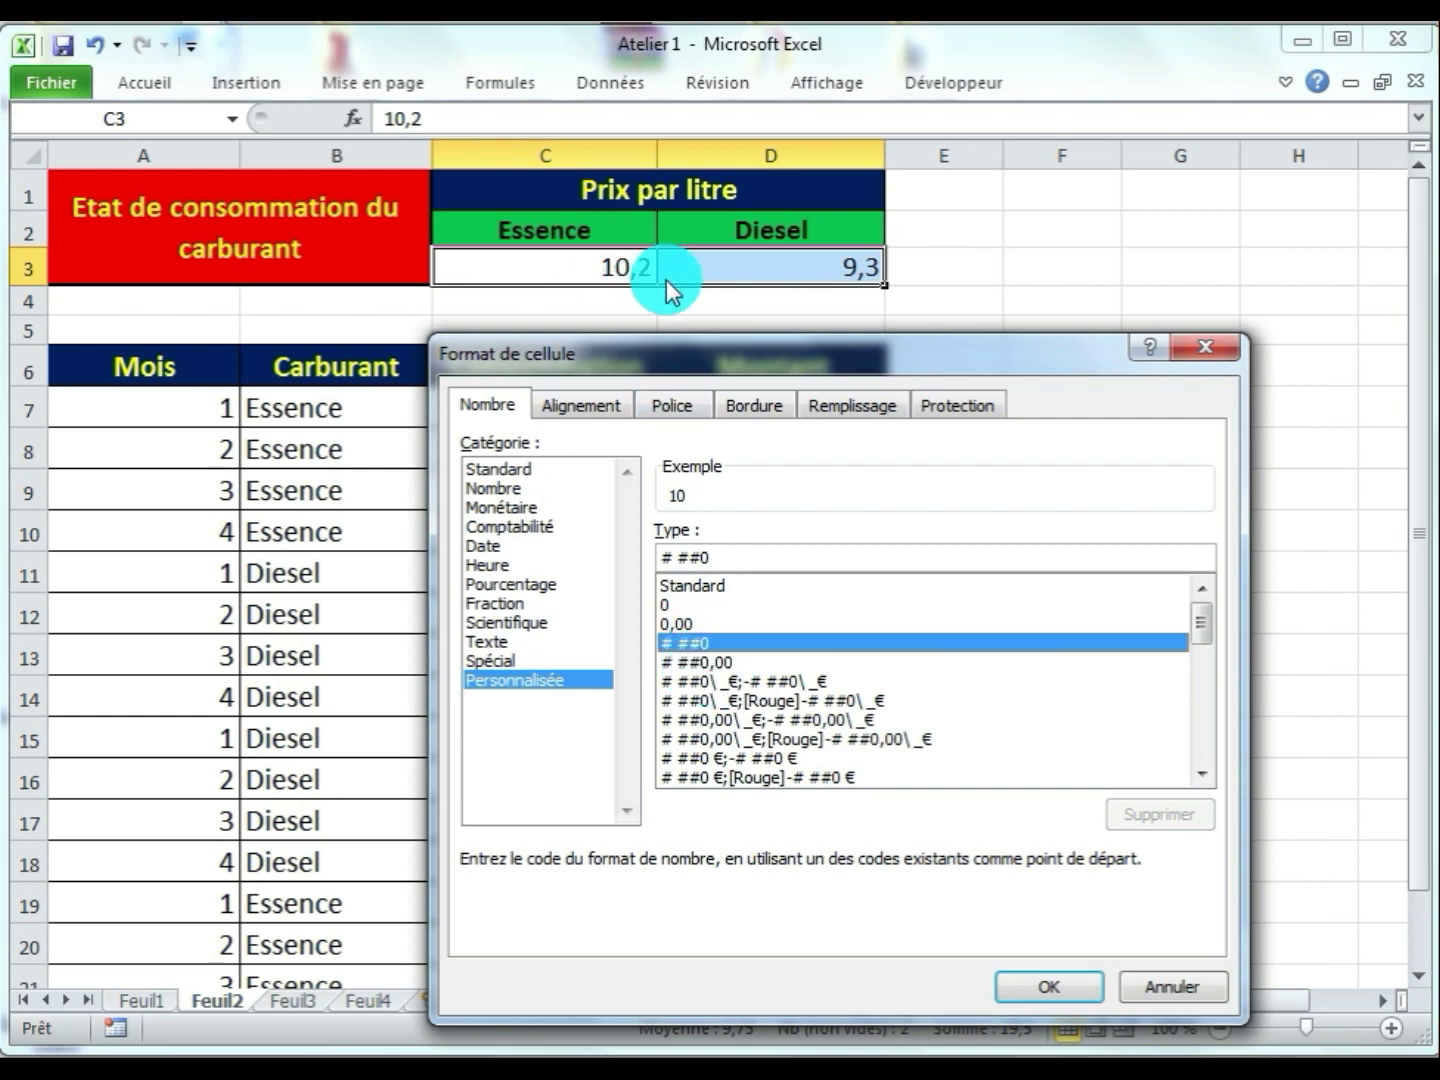
left_click(716, 661)
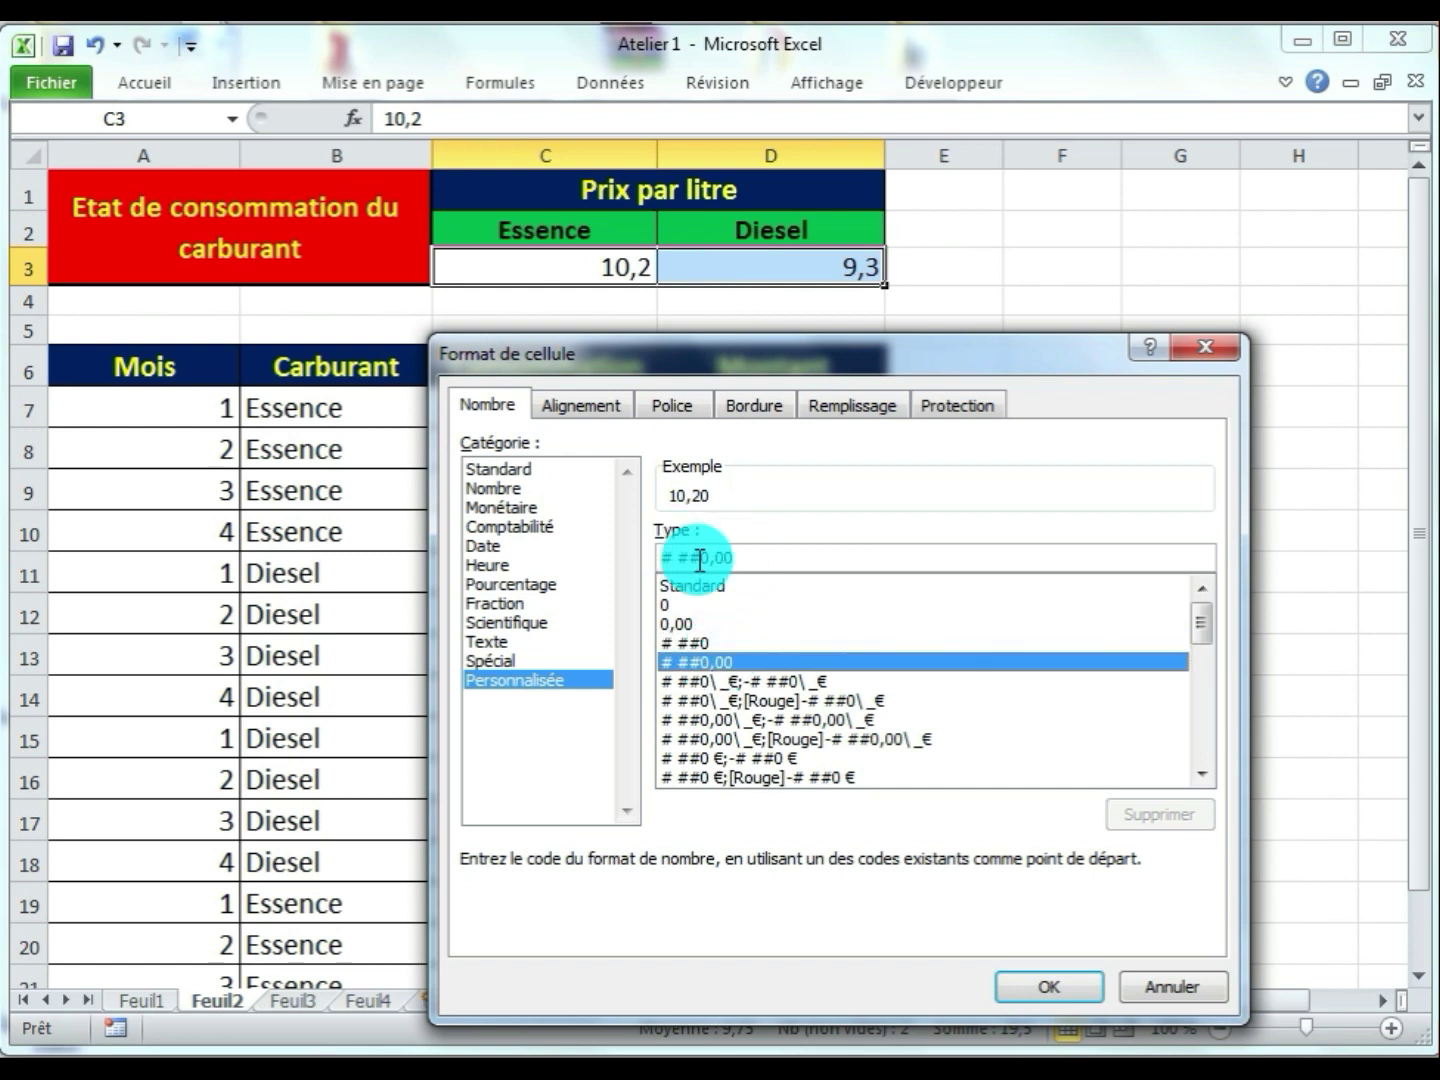
left_click(737, 556)
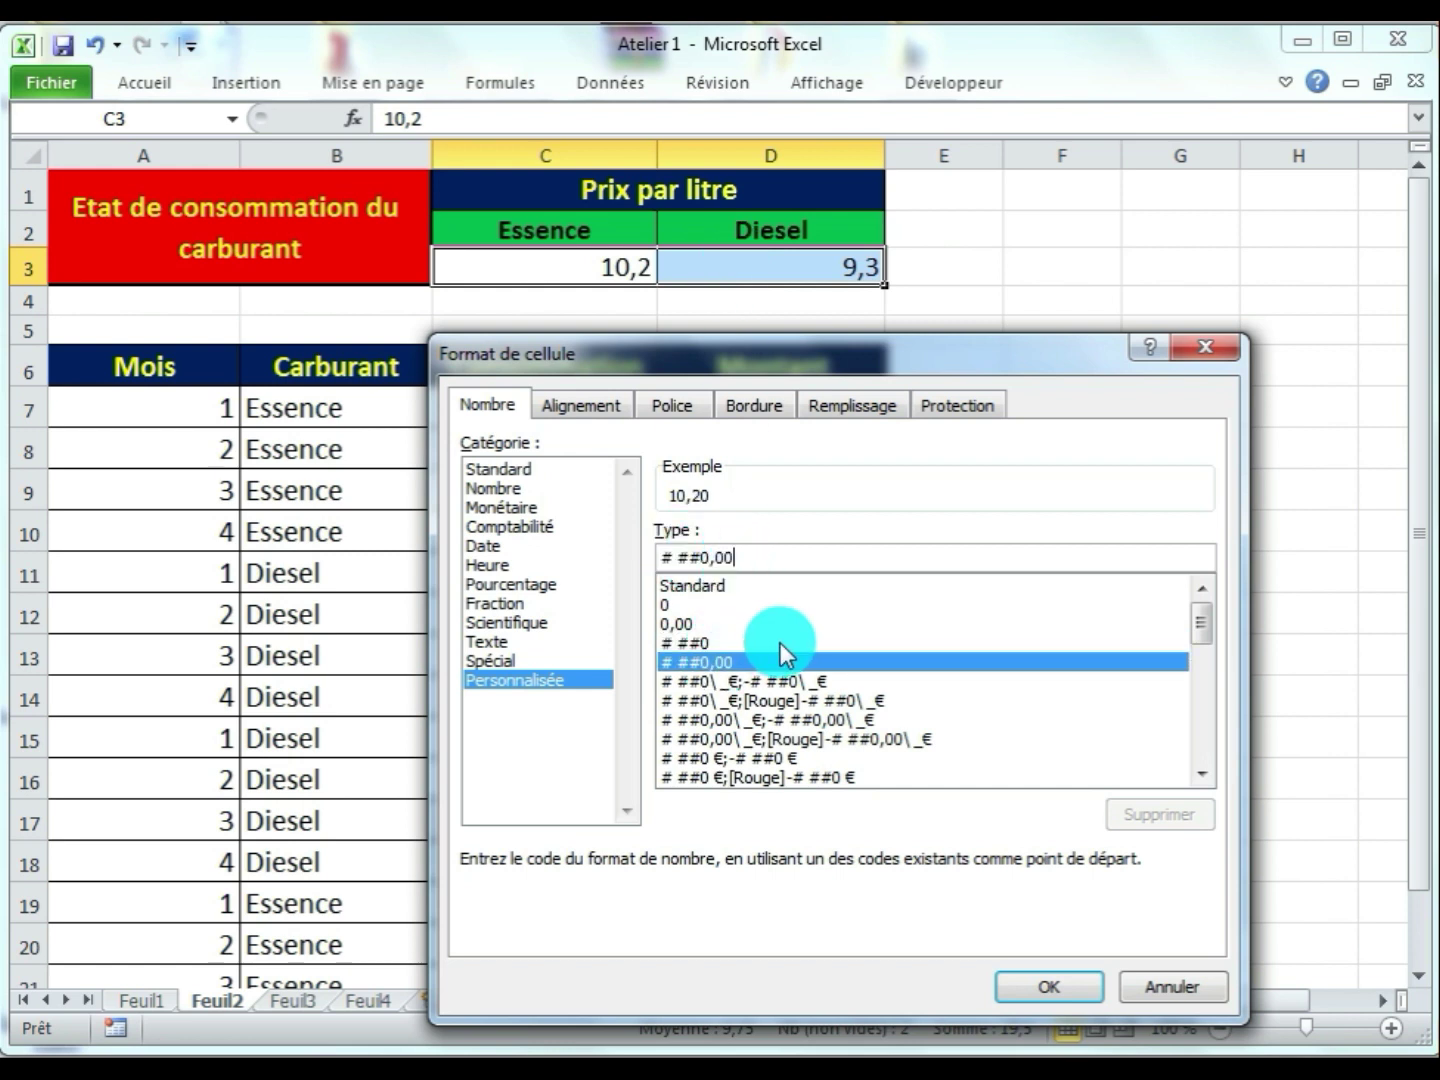
type("\"")
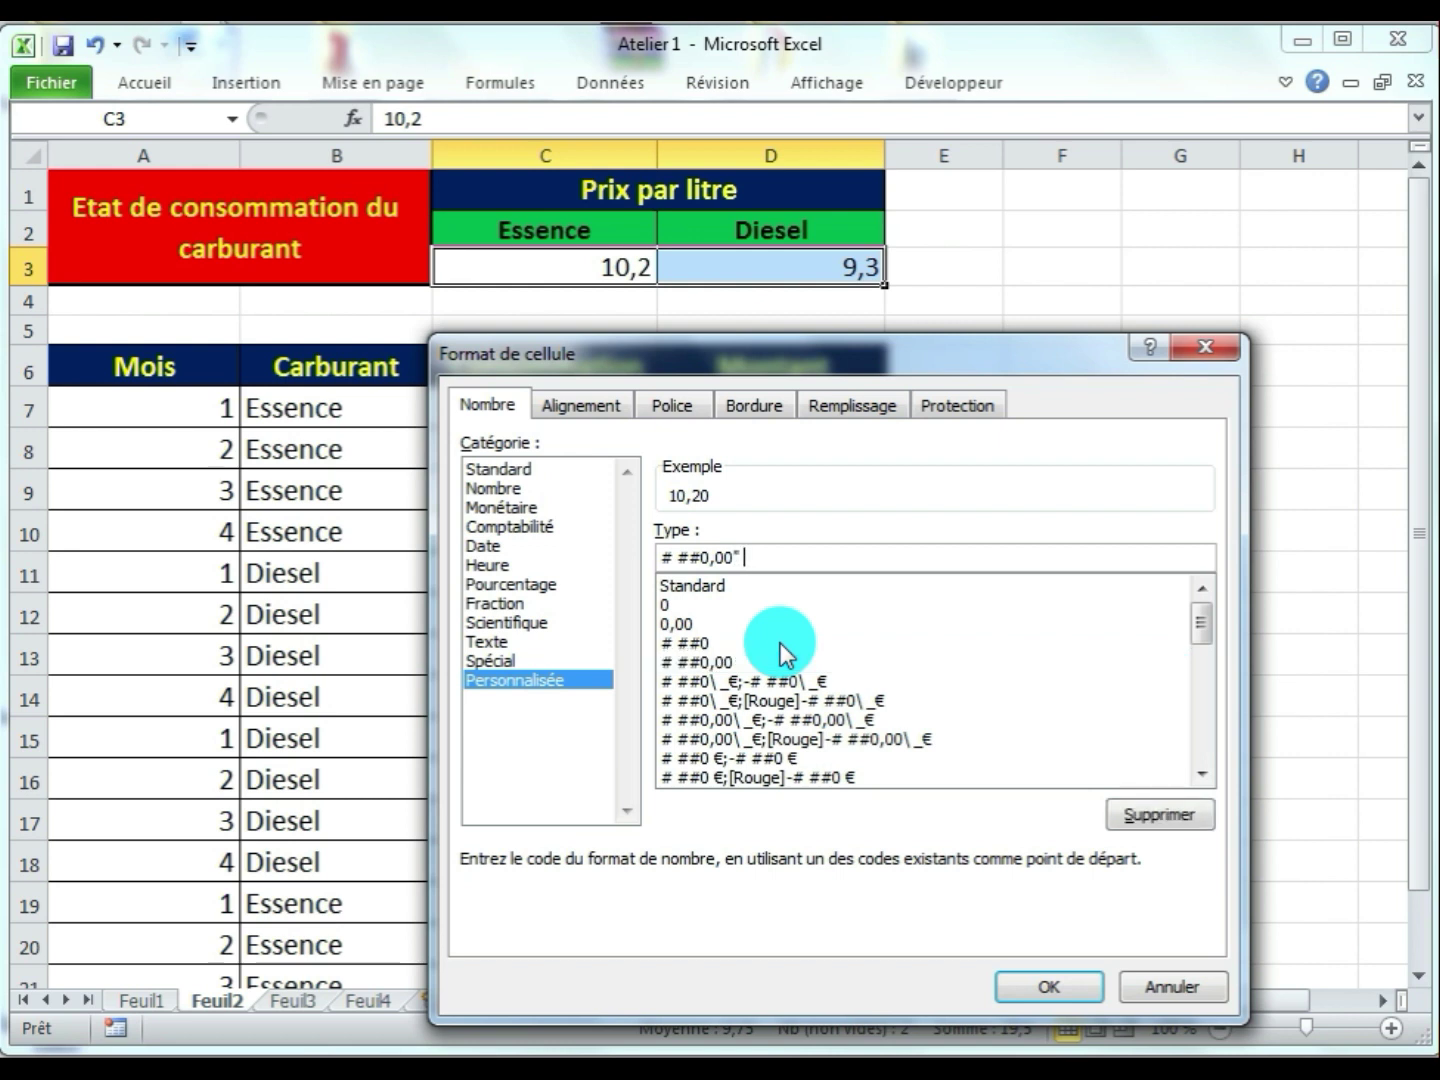
type(" DH\"")
left_click(1034, 995)
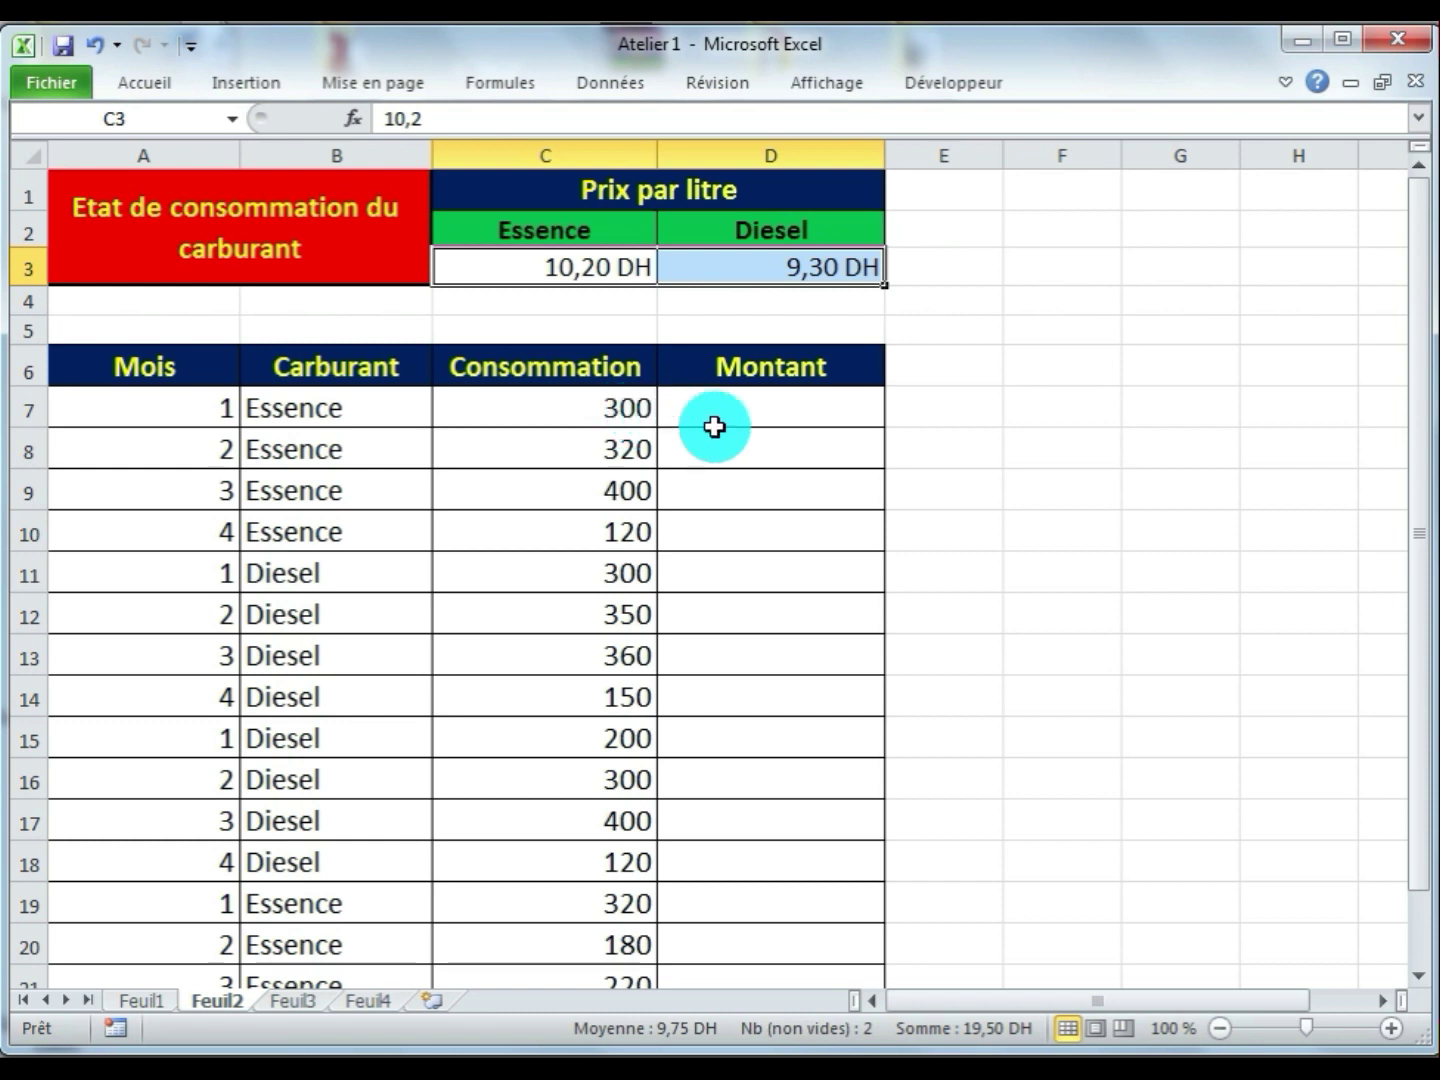
Format the Consommation values from C7 down to C22 with the custom number format # ##0,00" Litres"
left_click_drag(568, 403, 572, 910)
scroll(566, 616, "up", 2)
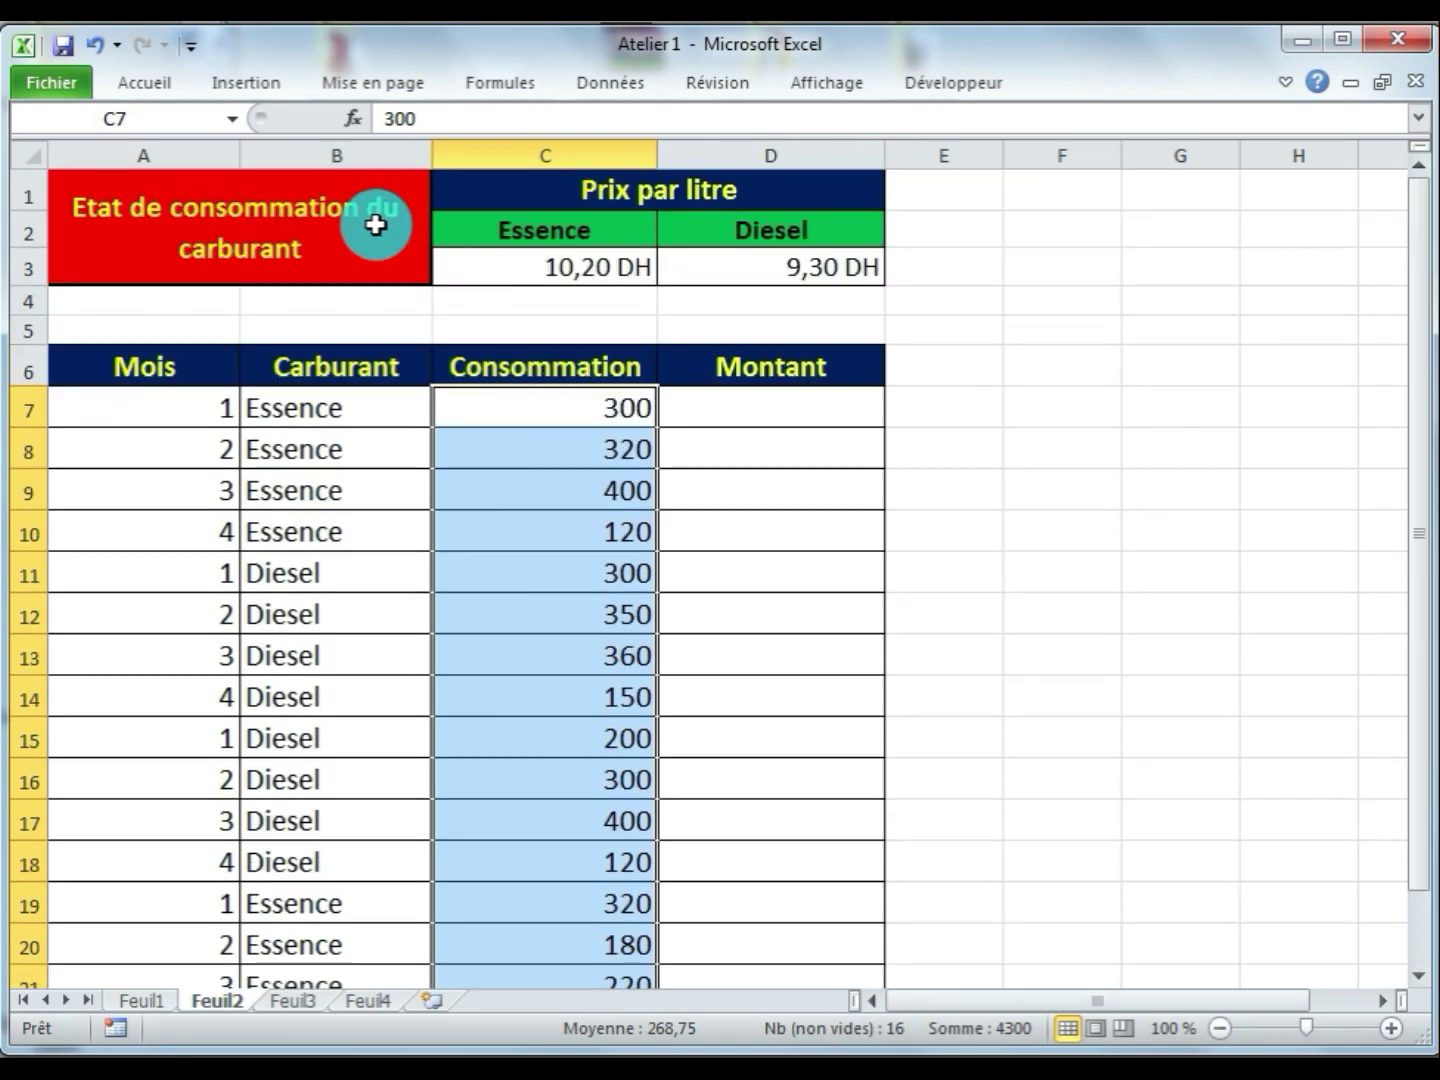
left_click(156, 83)
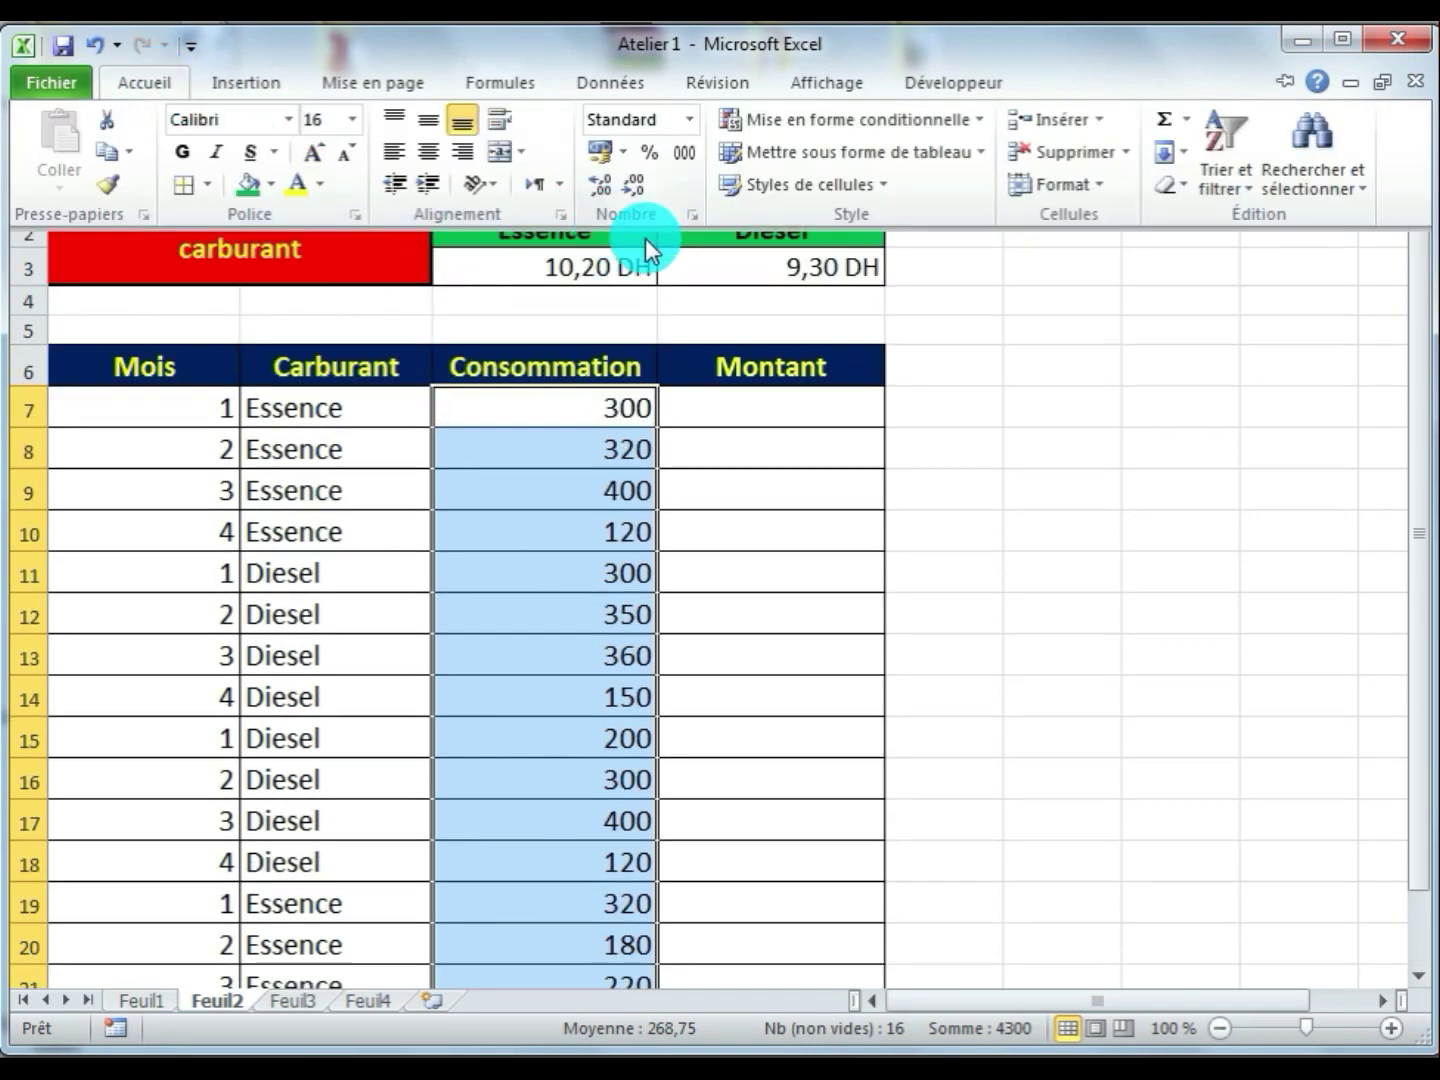
left_click(688, 121)
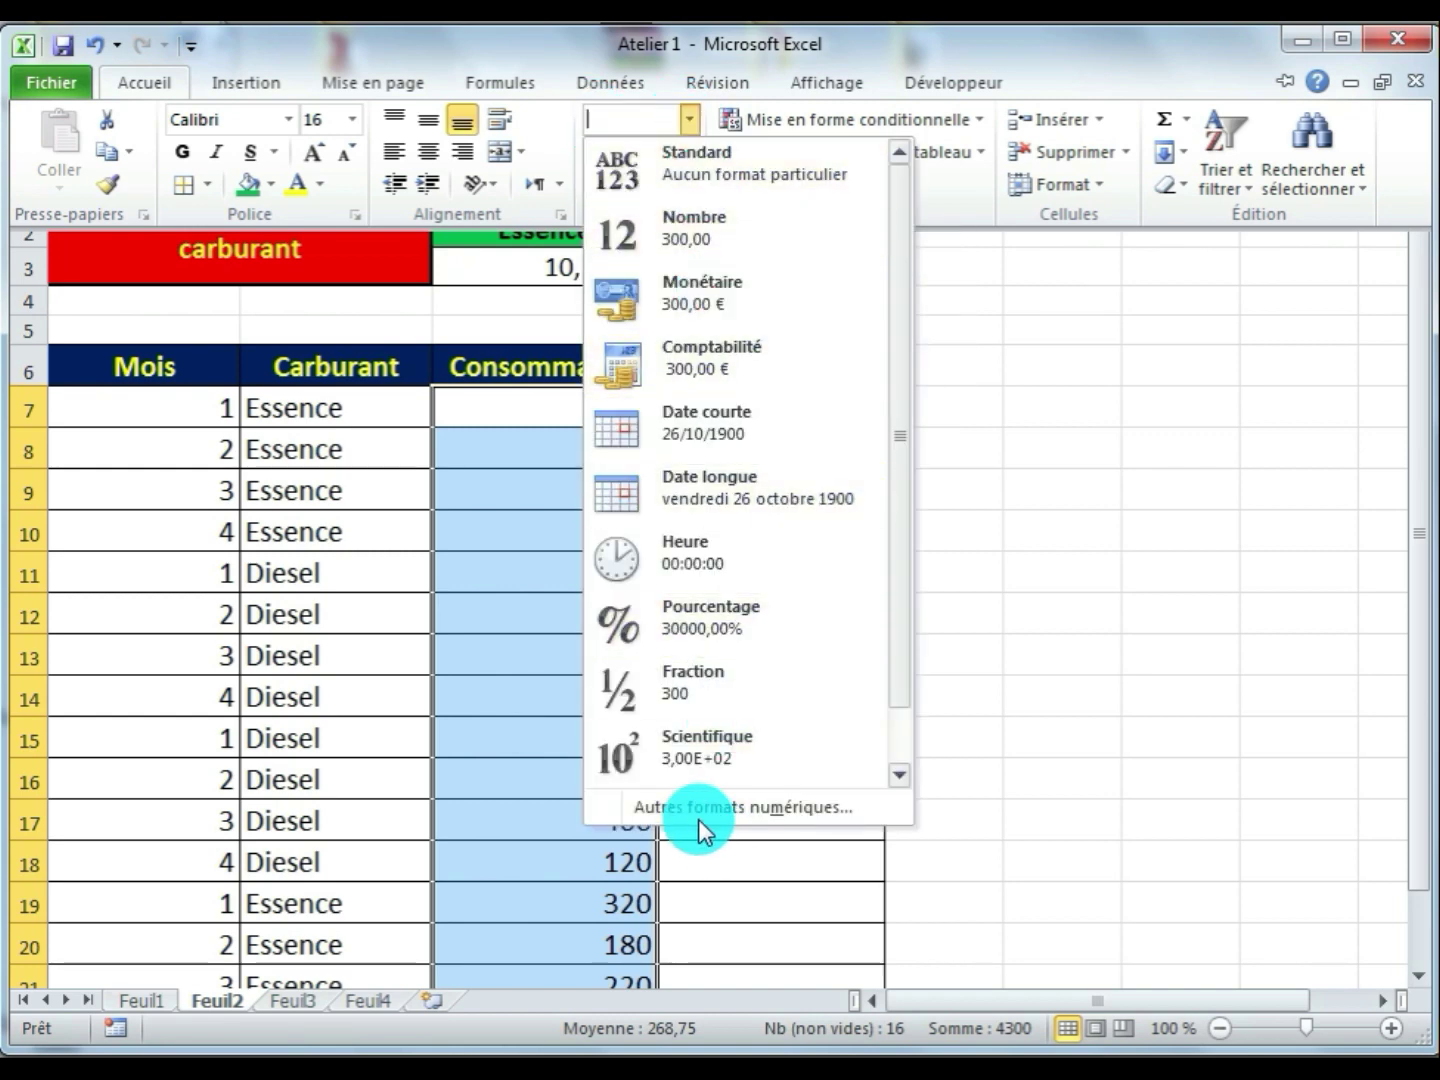
left_click(733, 808)
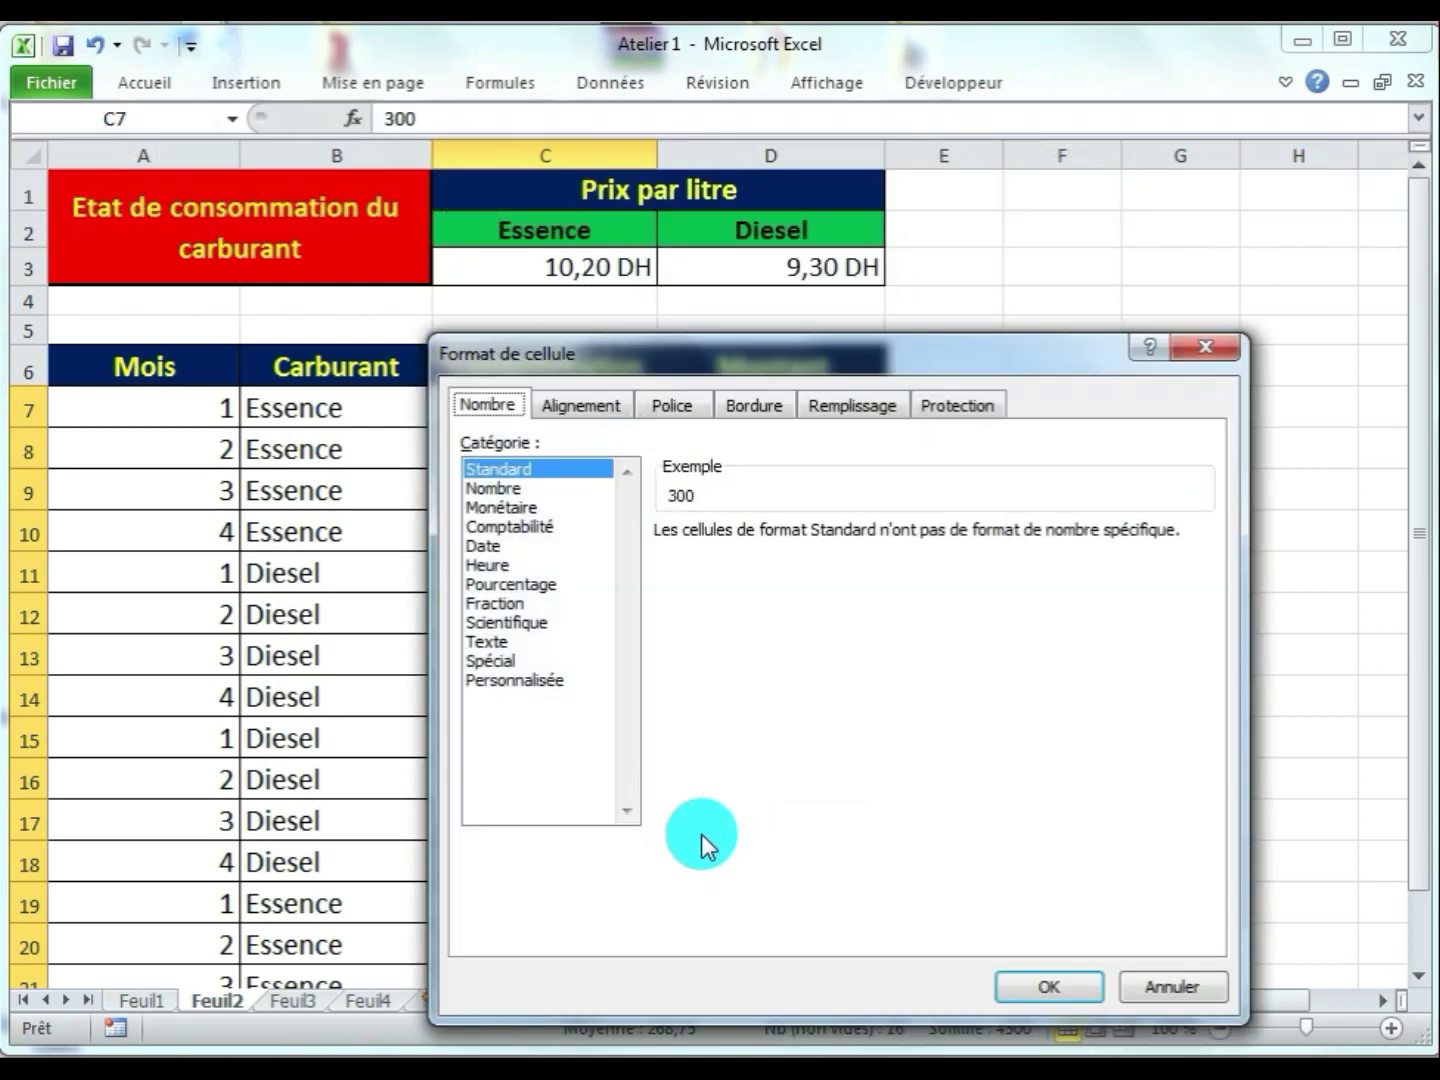
left_click(518, 681)
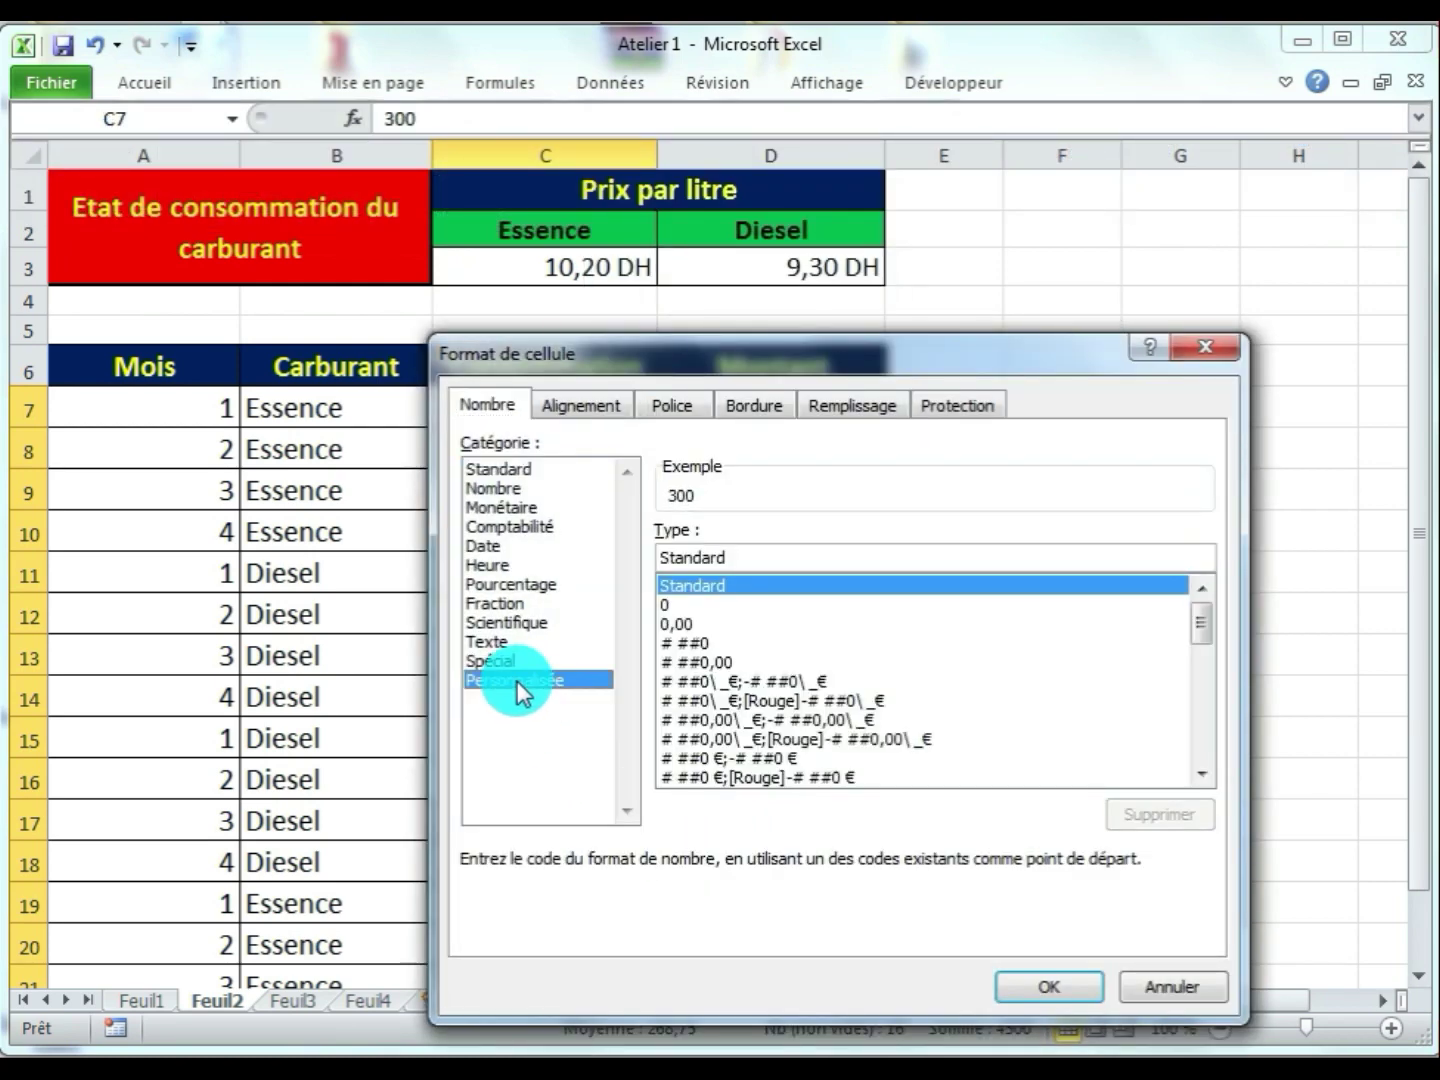
left_click(698, 661)
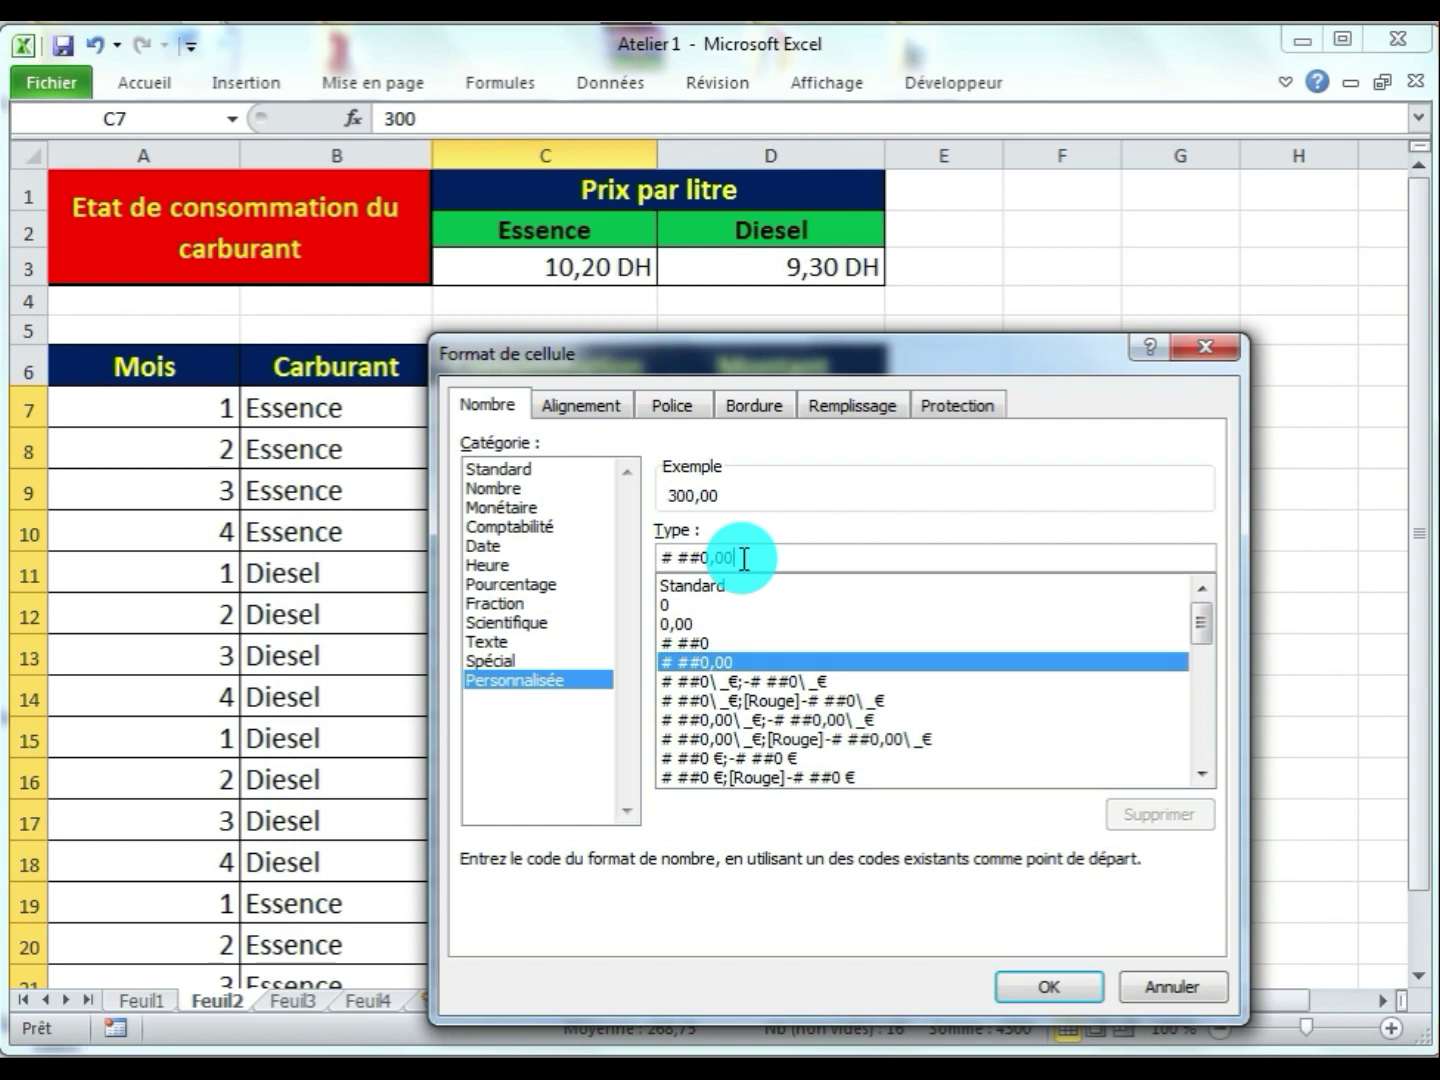
type("\" Litres")
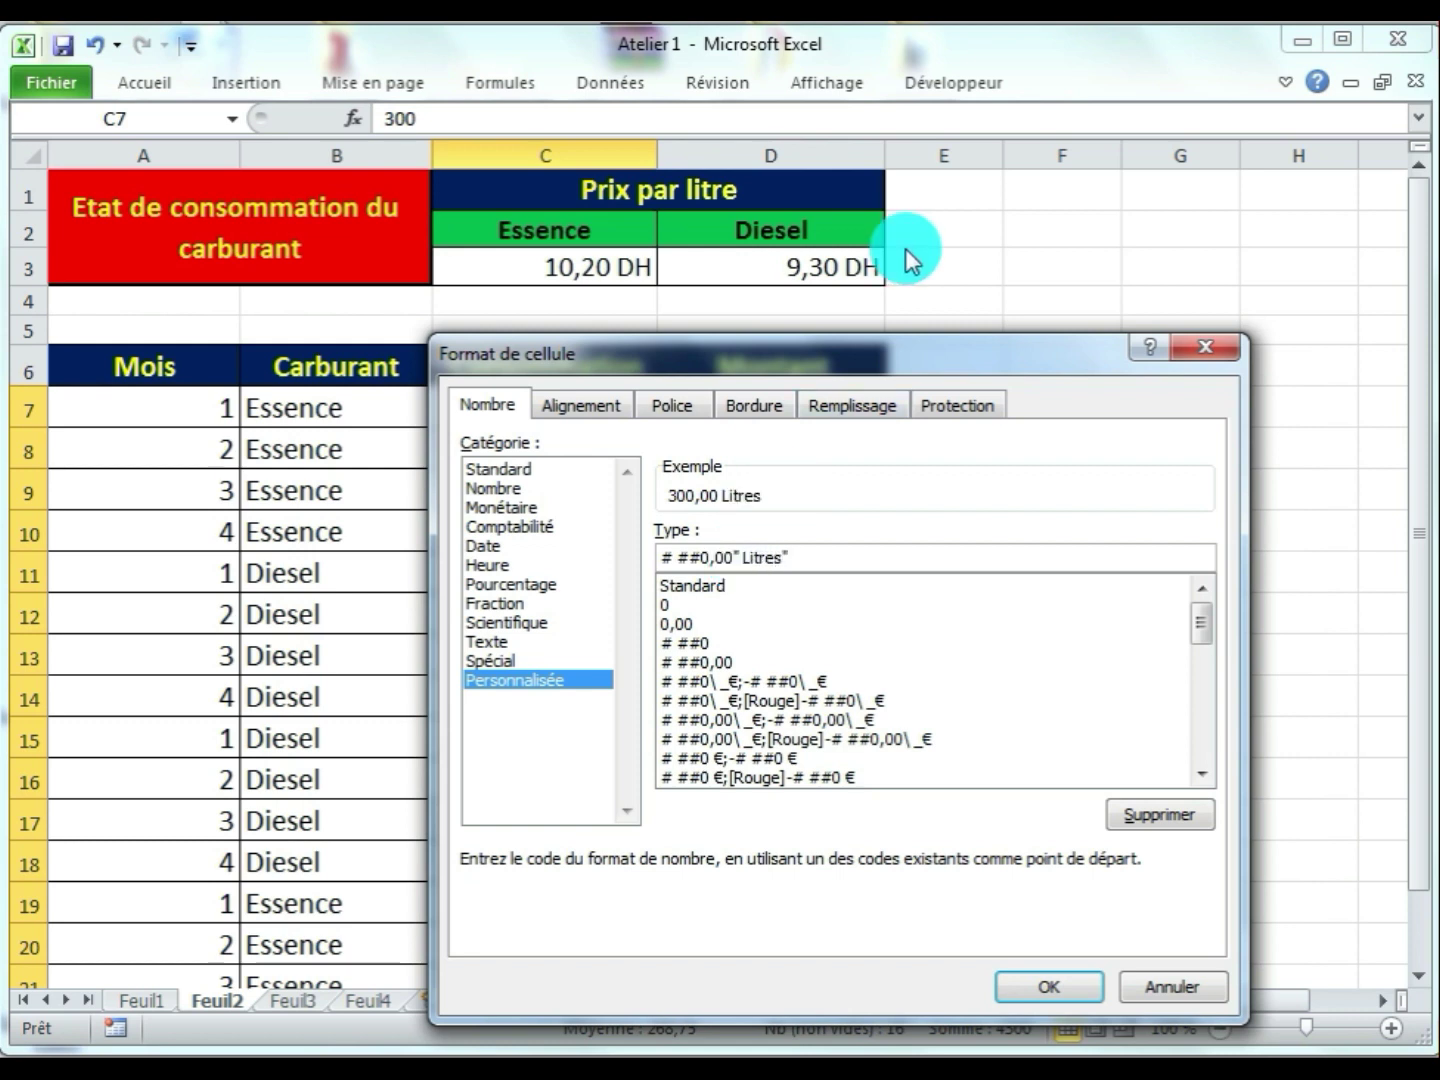
left_click(1064, 983)
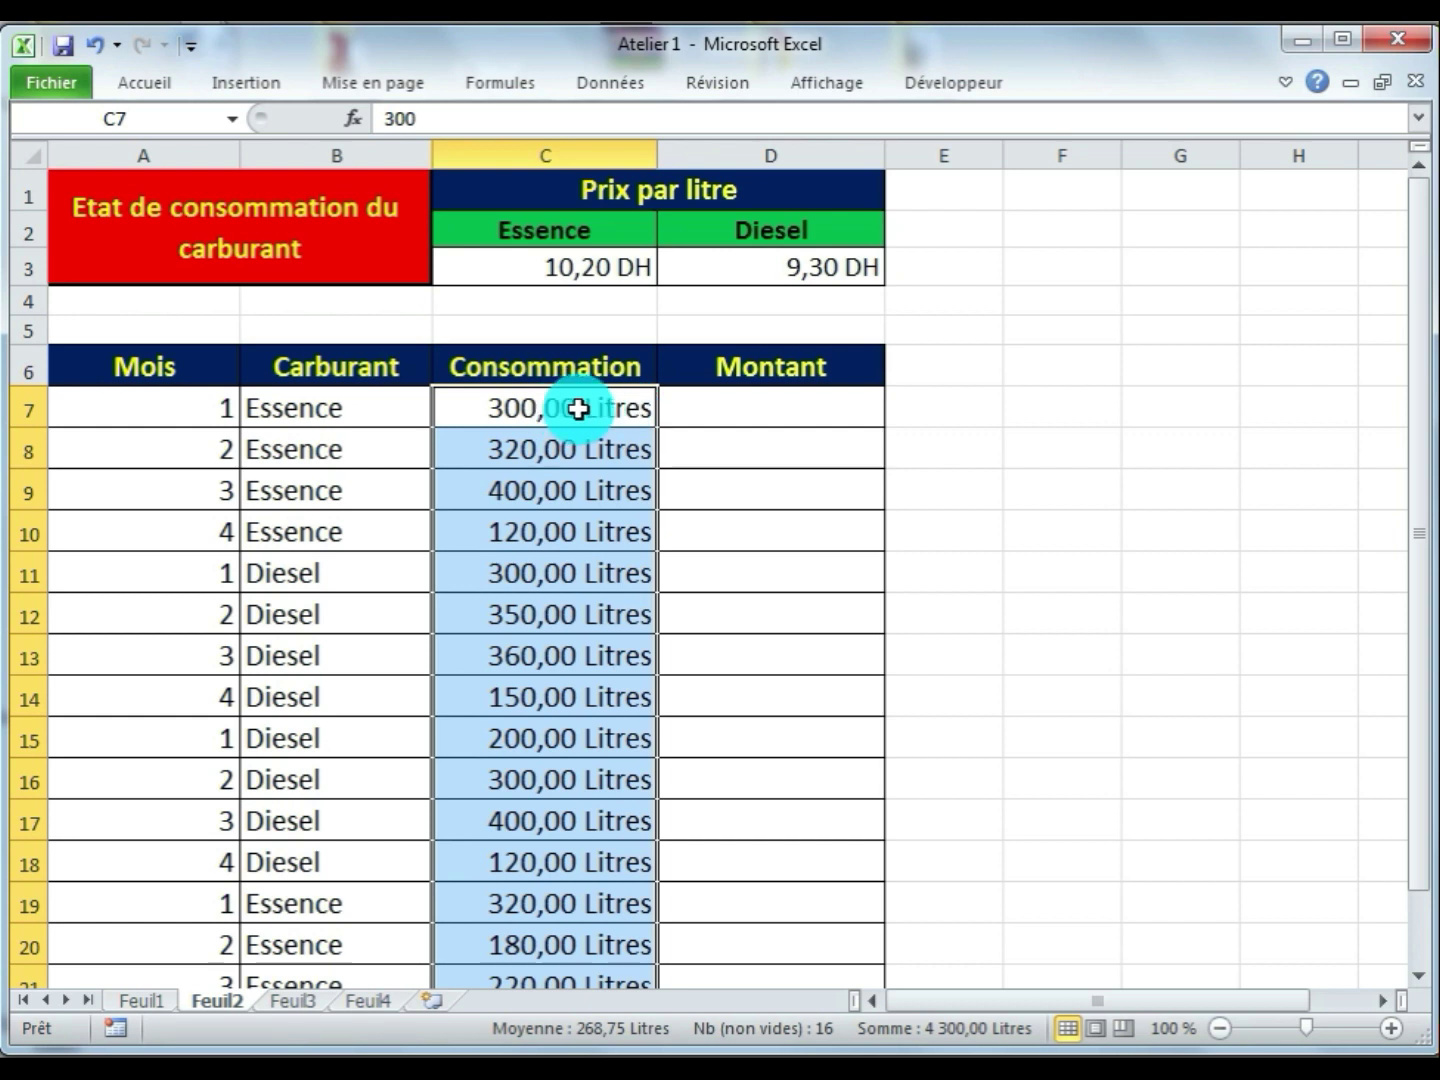
left_click(531, 409)
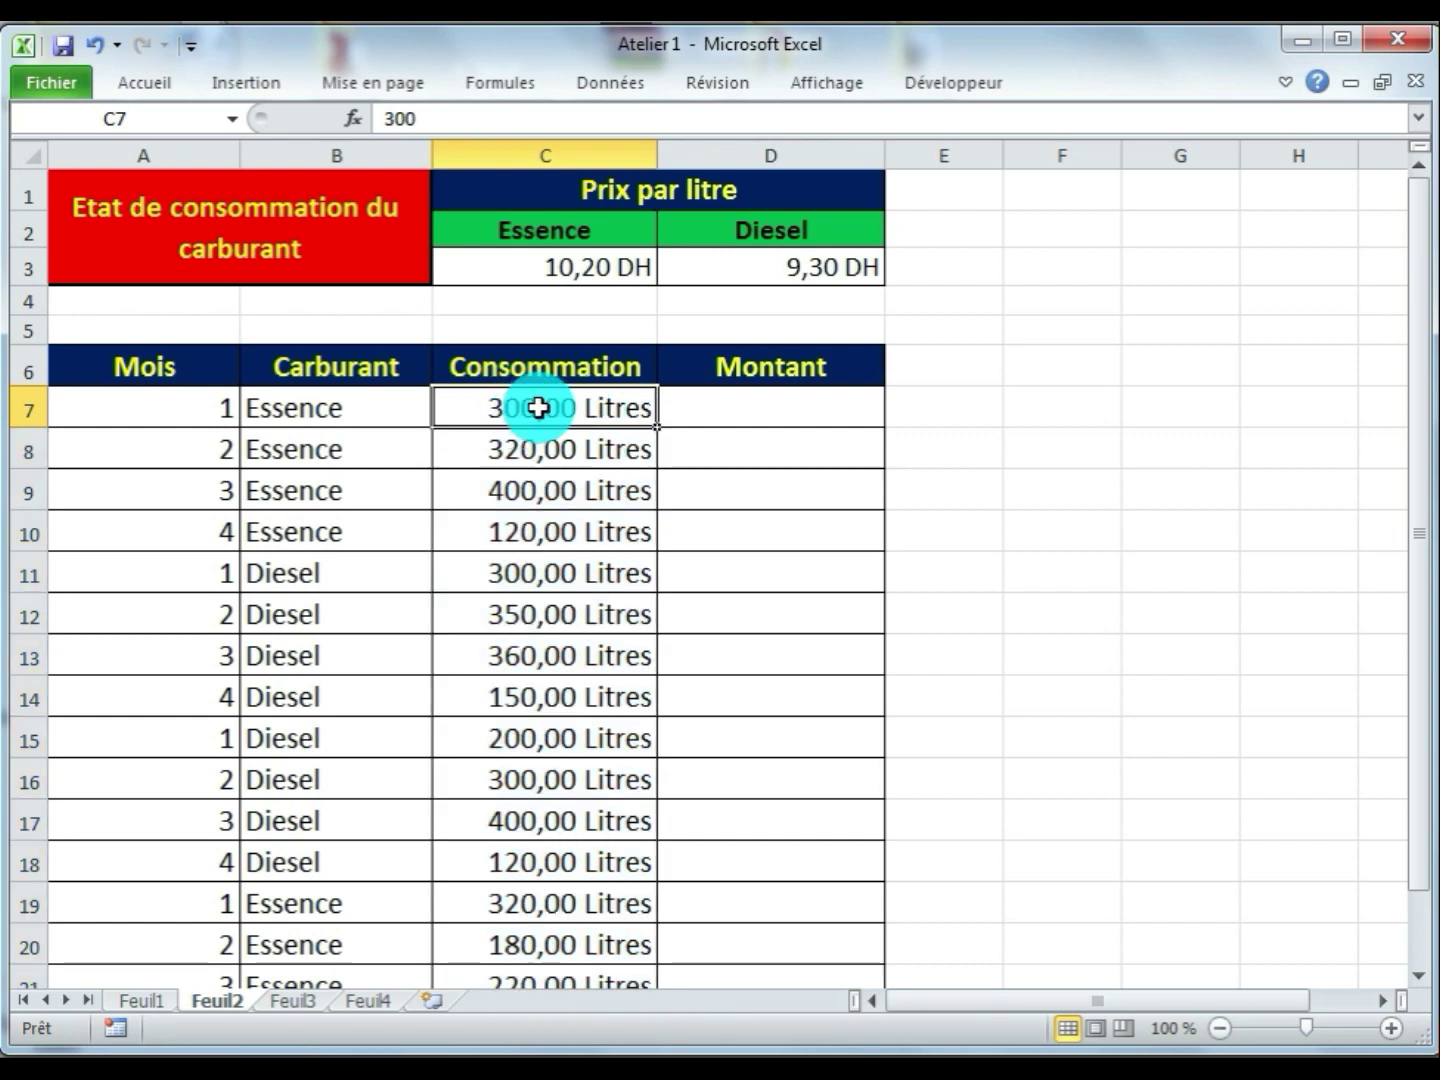
left_click(792, 408)
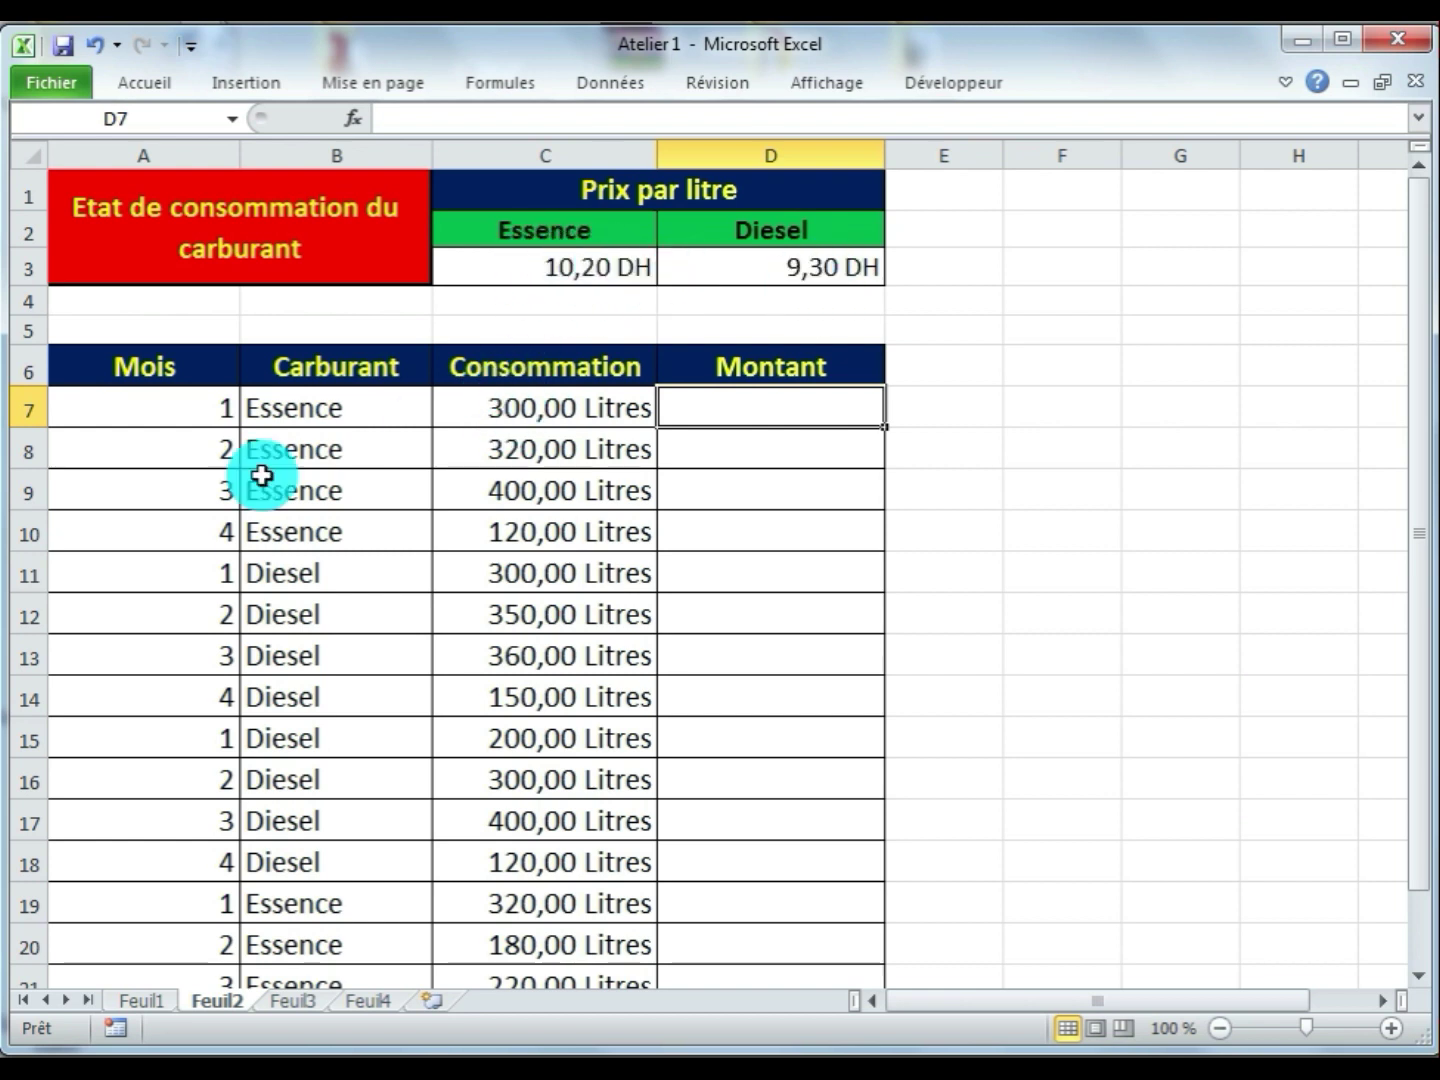
left_click(290, 407)
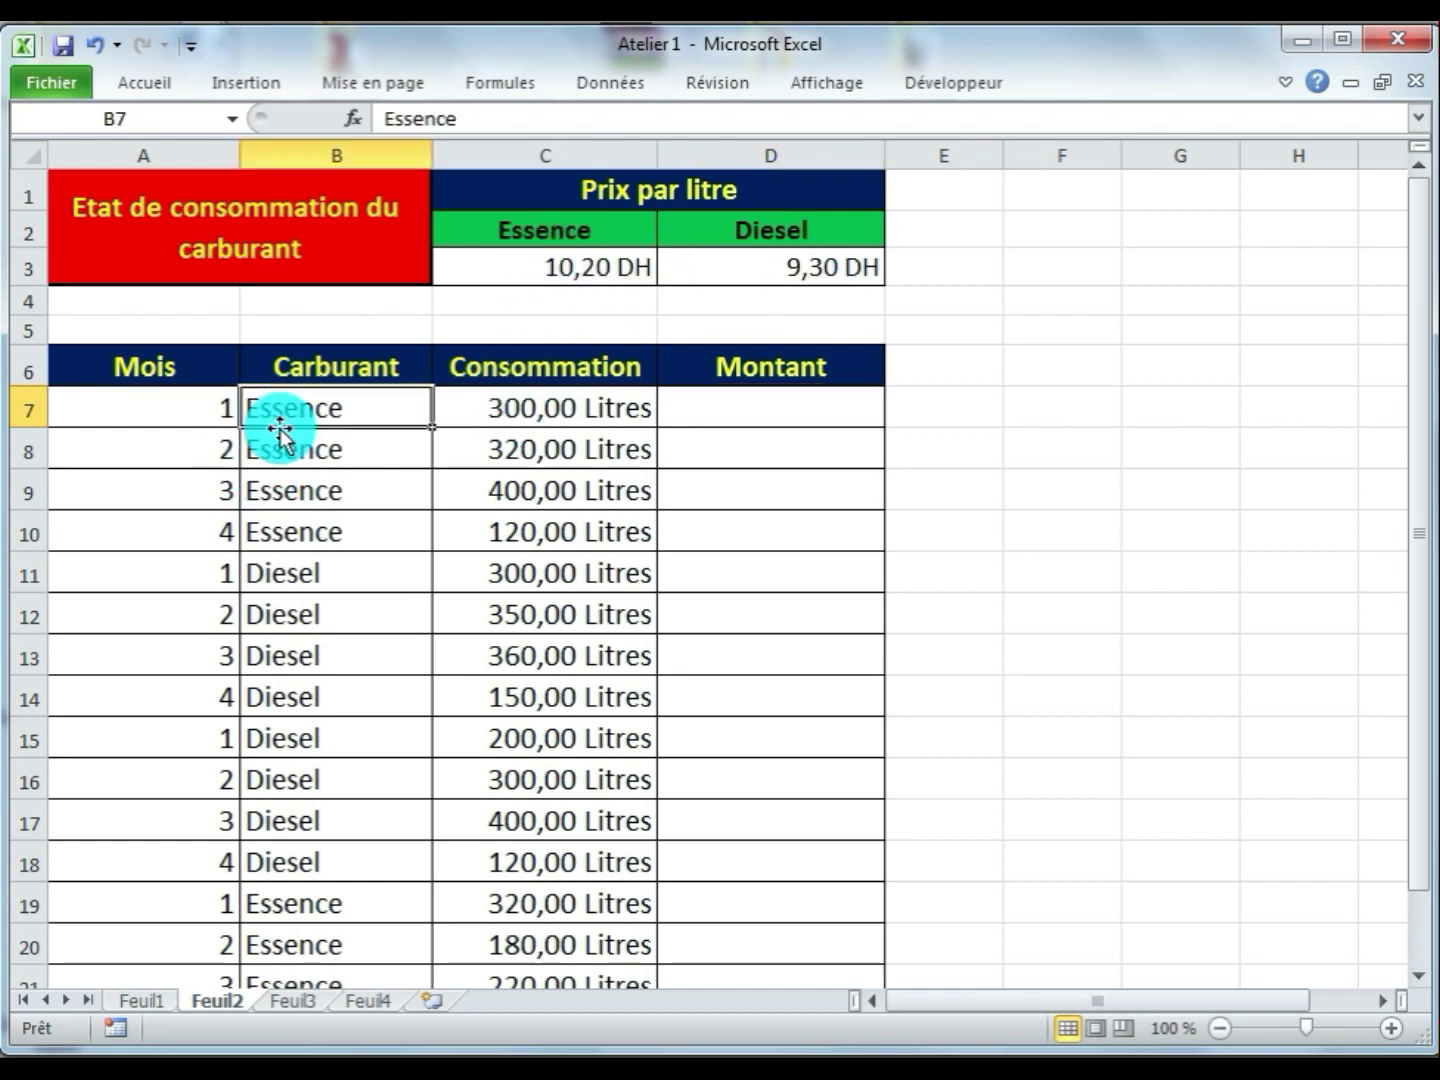
Start an SI function in the first Montant cell, D7, with the logical test B7="Essence"
left_click(754, 411)
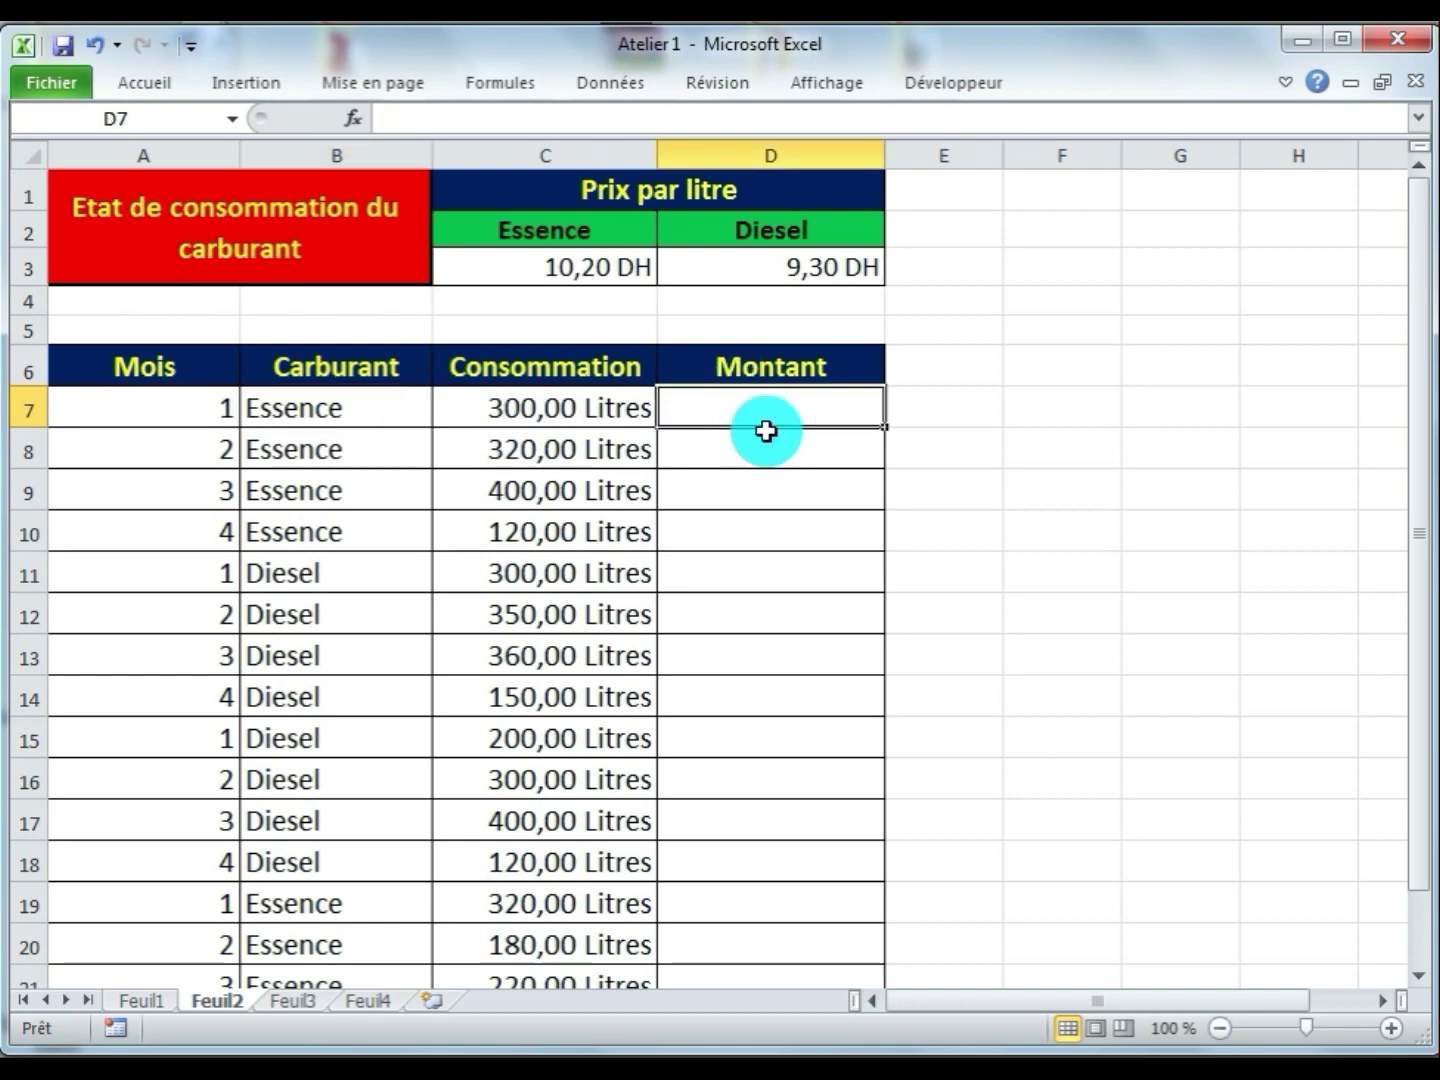
left_click(350, 121)
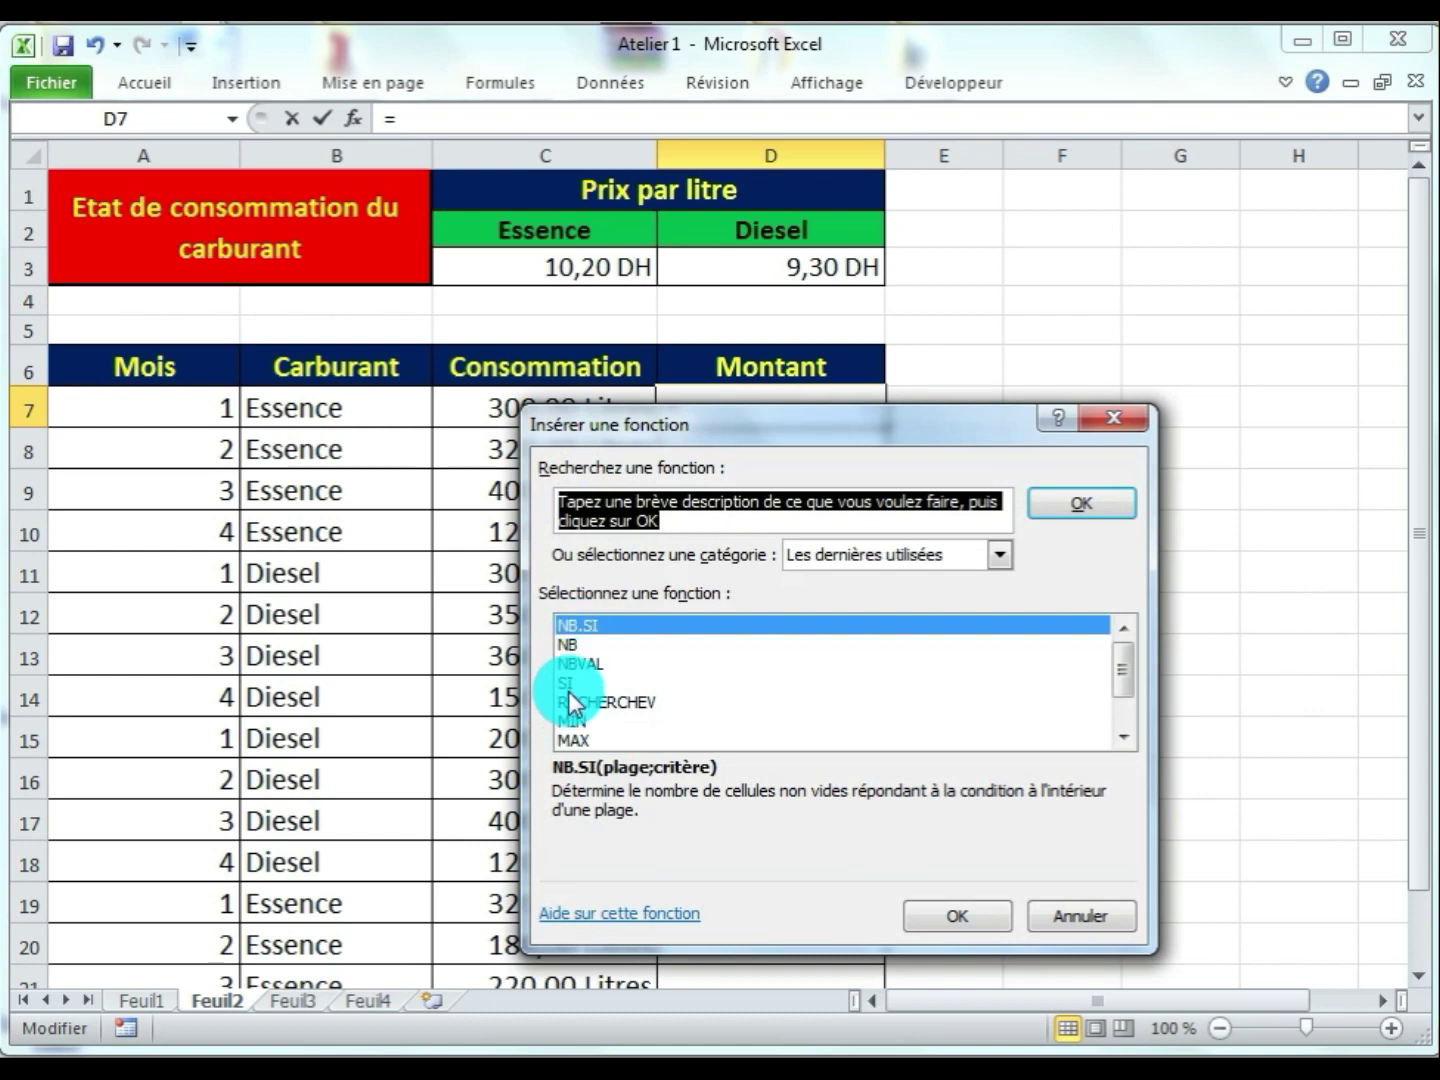
left_click(569, 689)
left_click(941, 924)
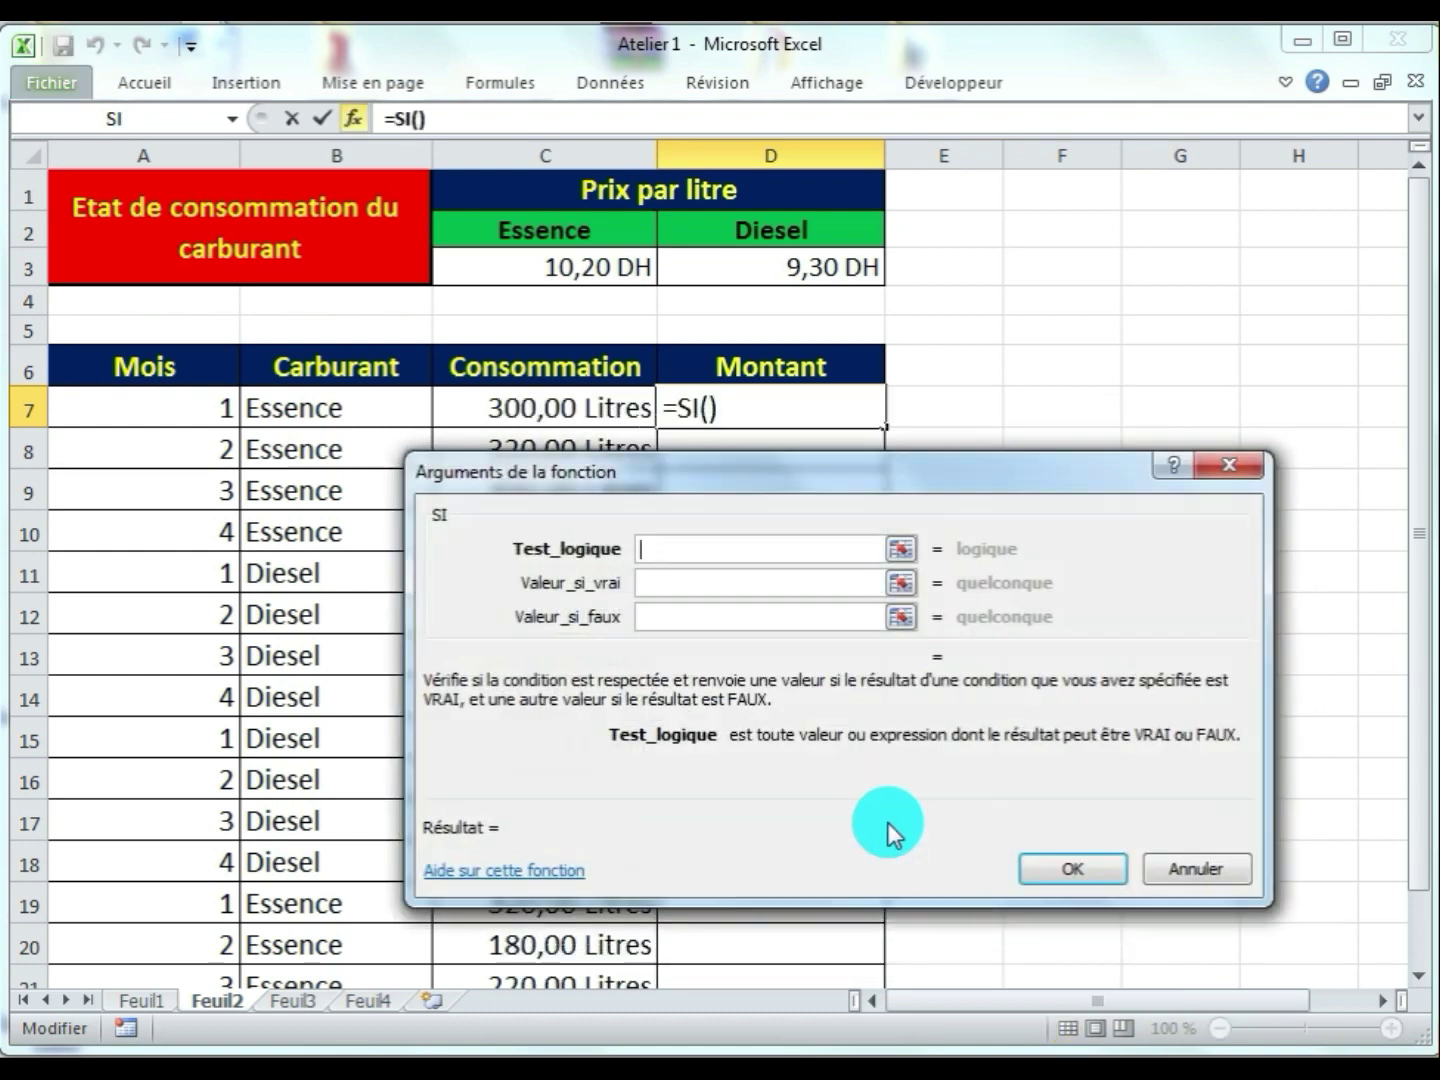
left_click(356, 410)
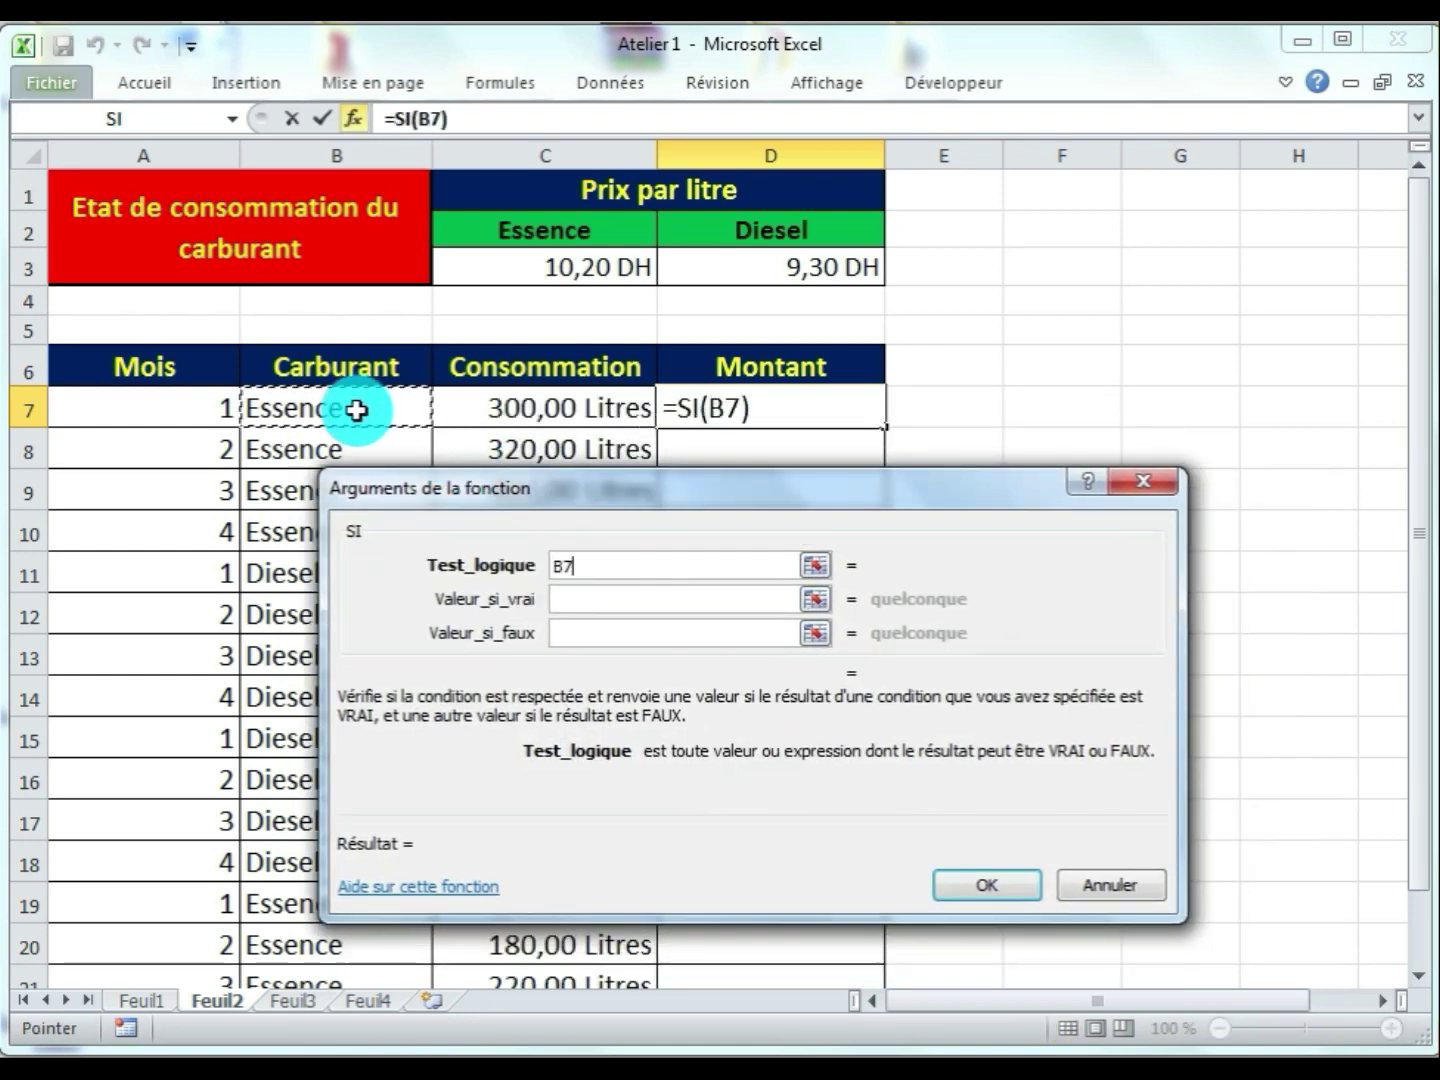
type("=\"Esse")
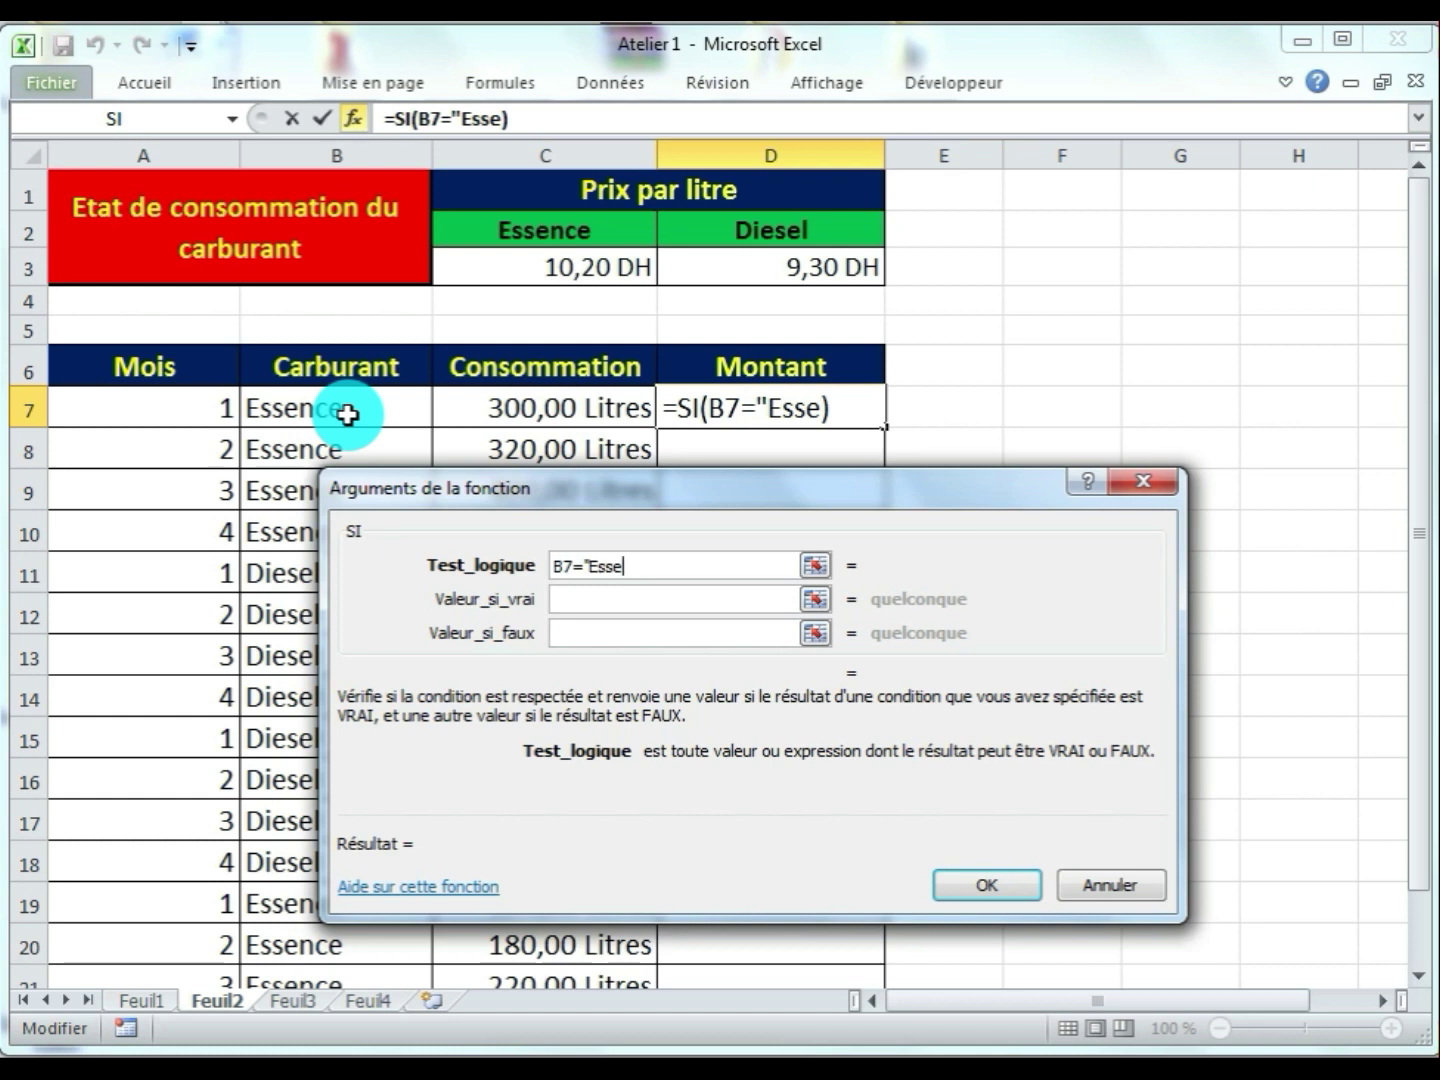
type("nce\"")
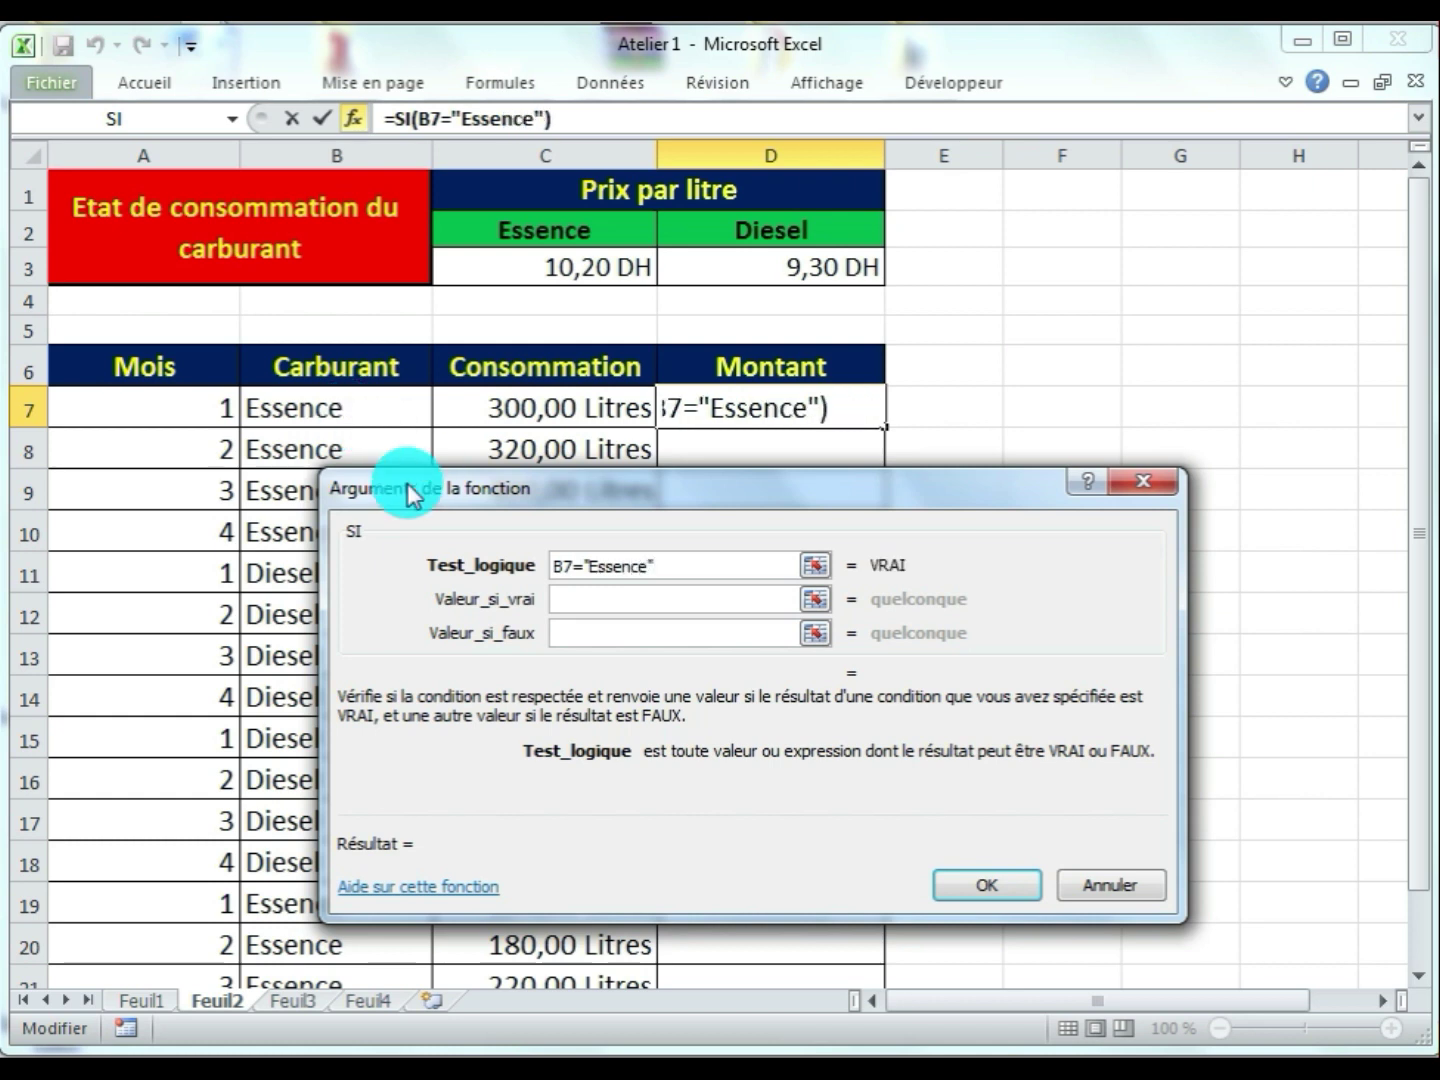
Set the SI function's value if true to C7*$C$3, with the Essence price as an absolute reference
left_click(566, 602)
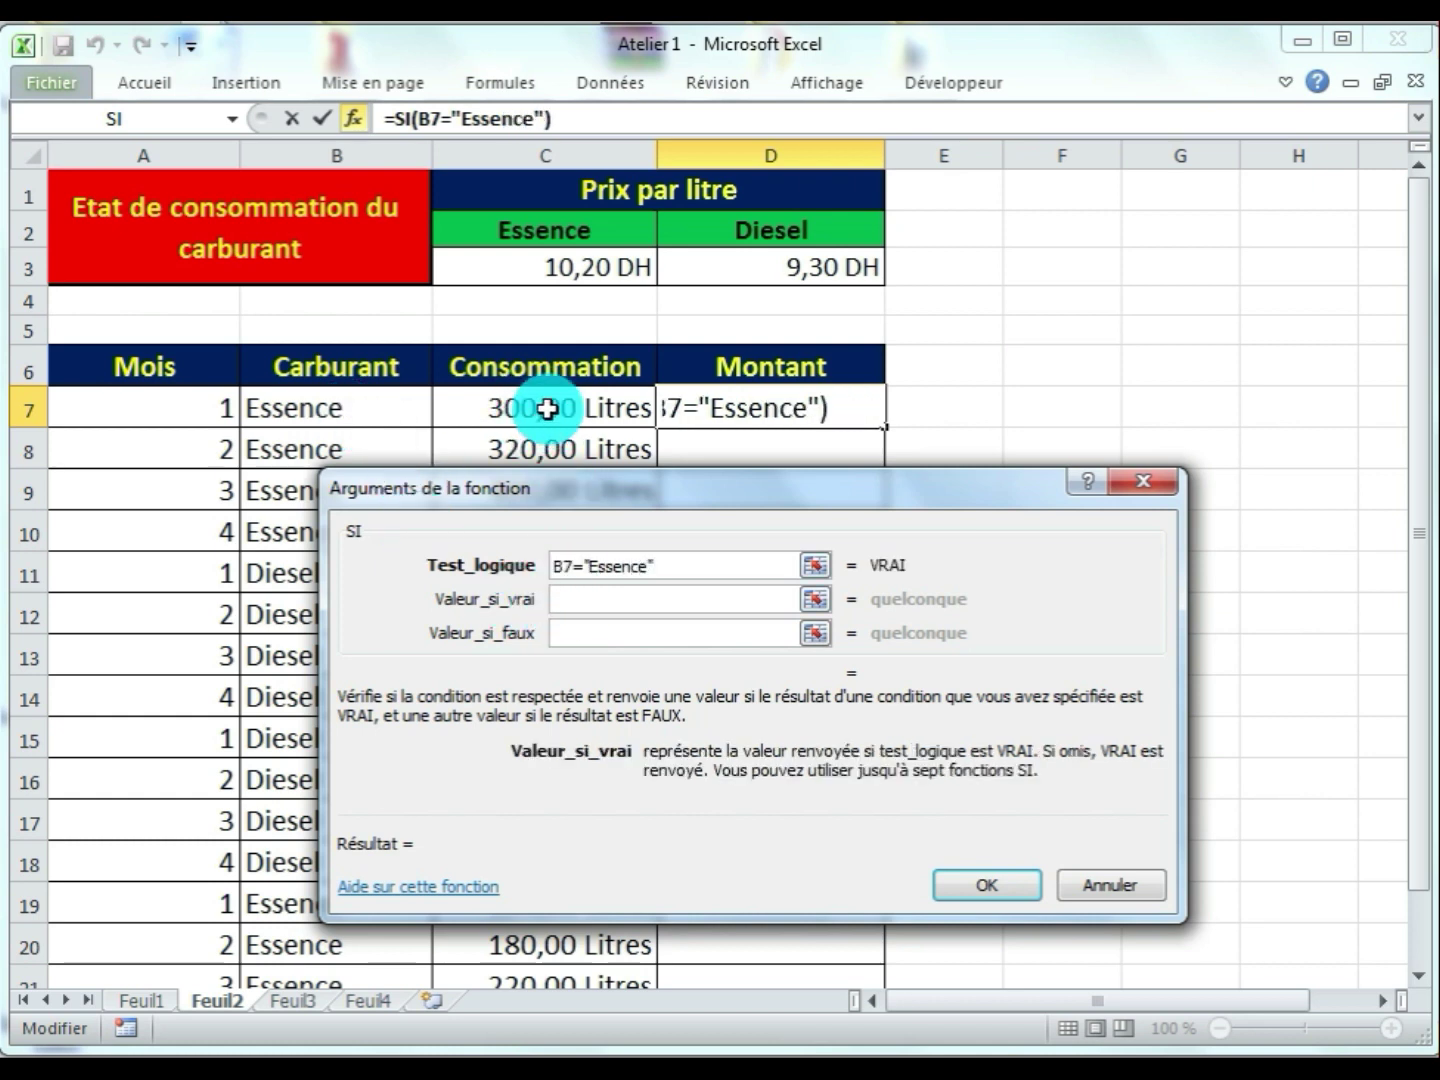
left_click(545, 408)
type("*")
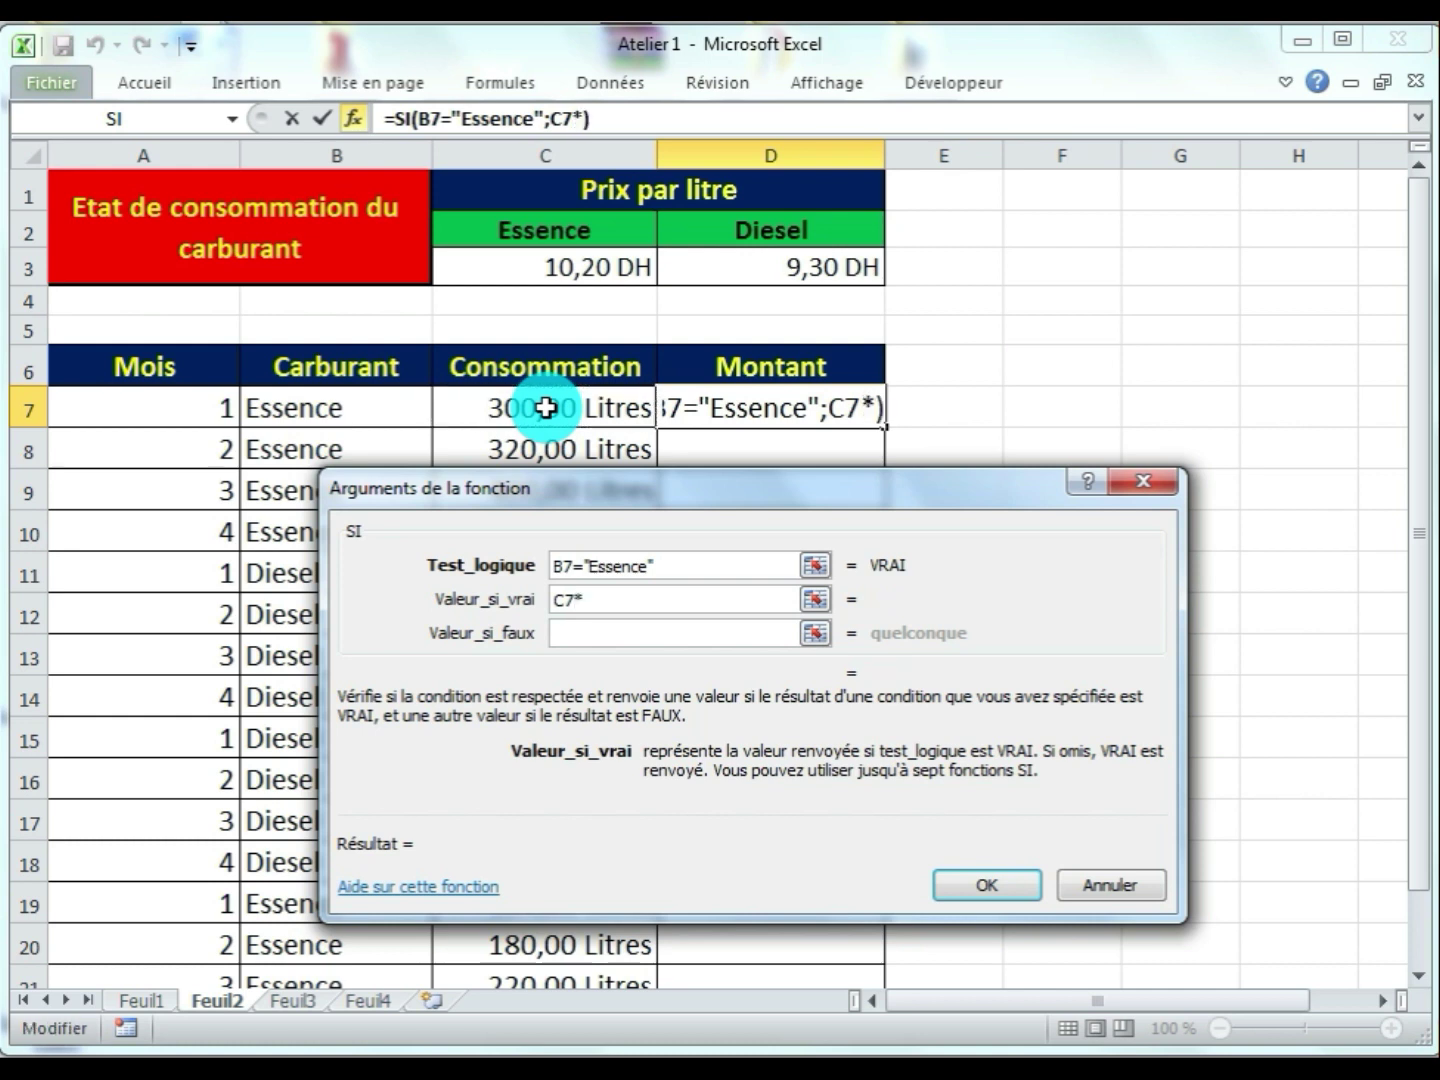
left_click(558, 264)
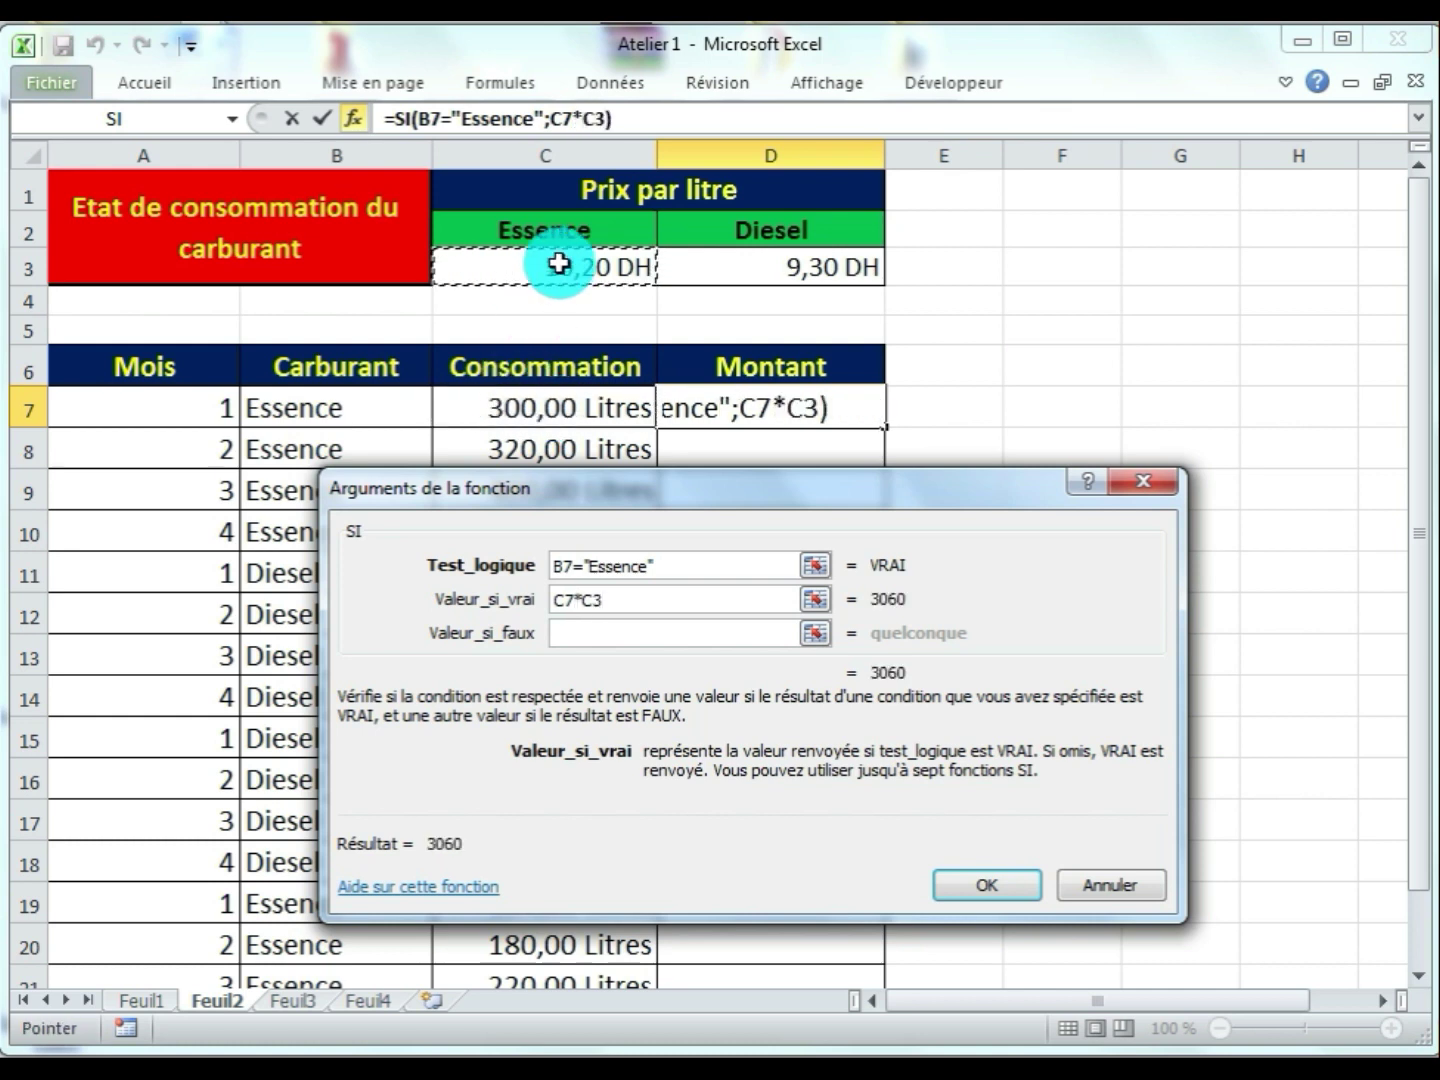
key("F4")
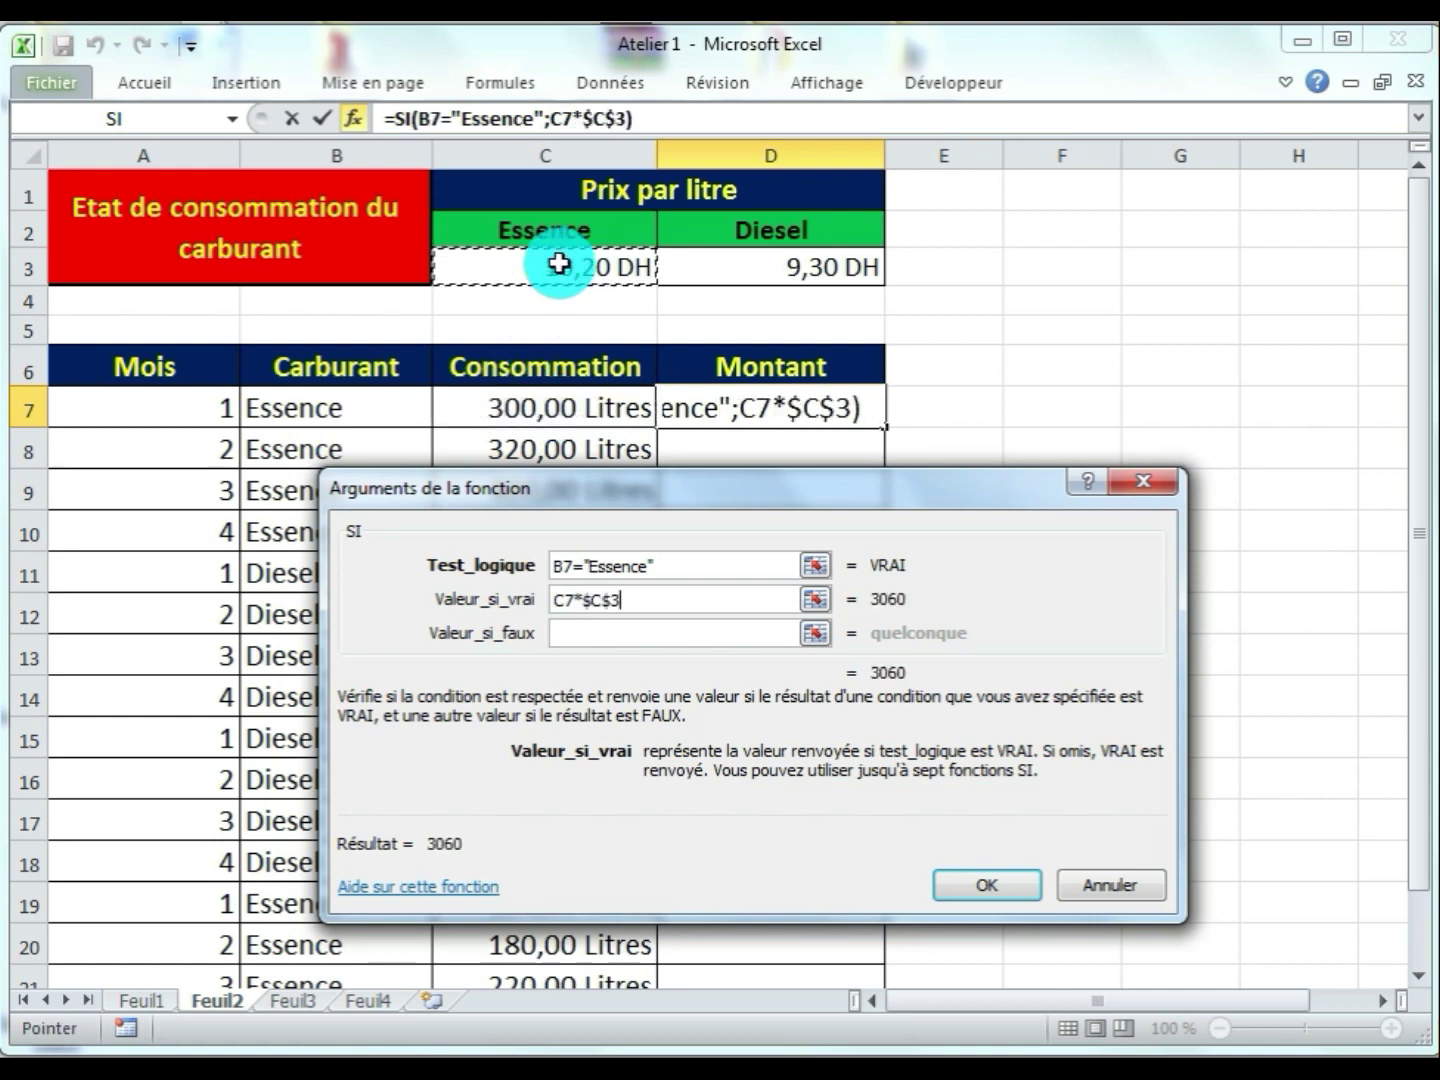
Set the value if false to C7*$D$3, confirm the formula and copy it down the Montant column to D22
left_click(571, 634)
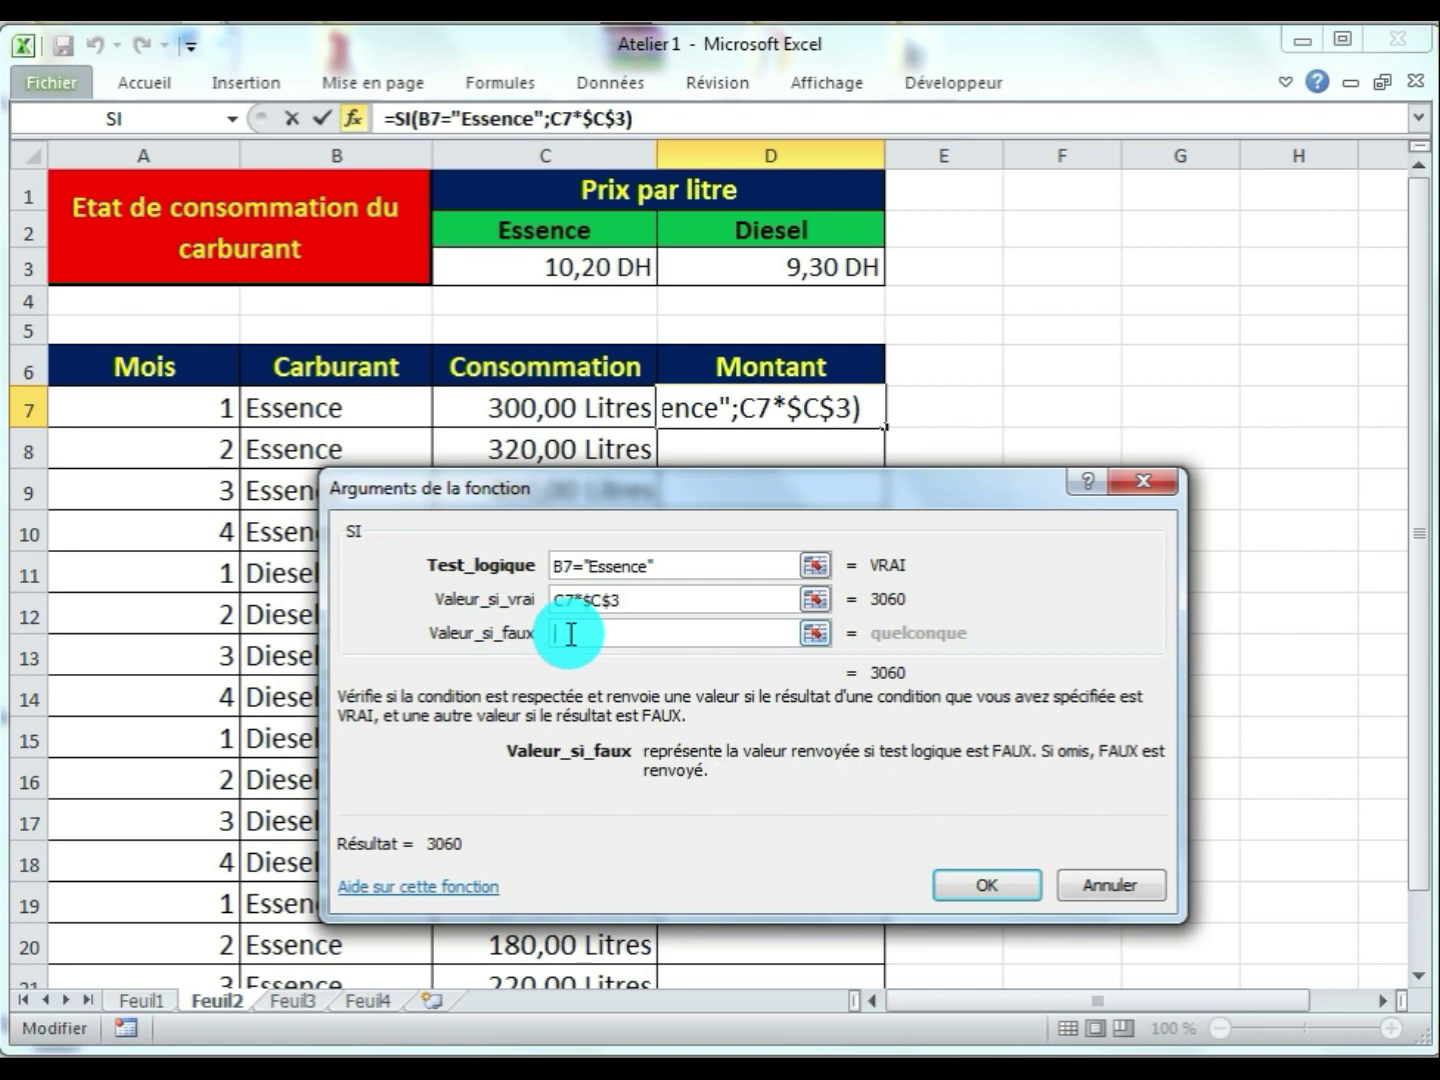
left_click(512, 407)
type("*")
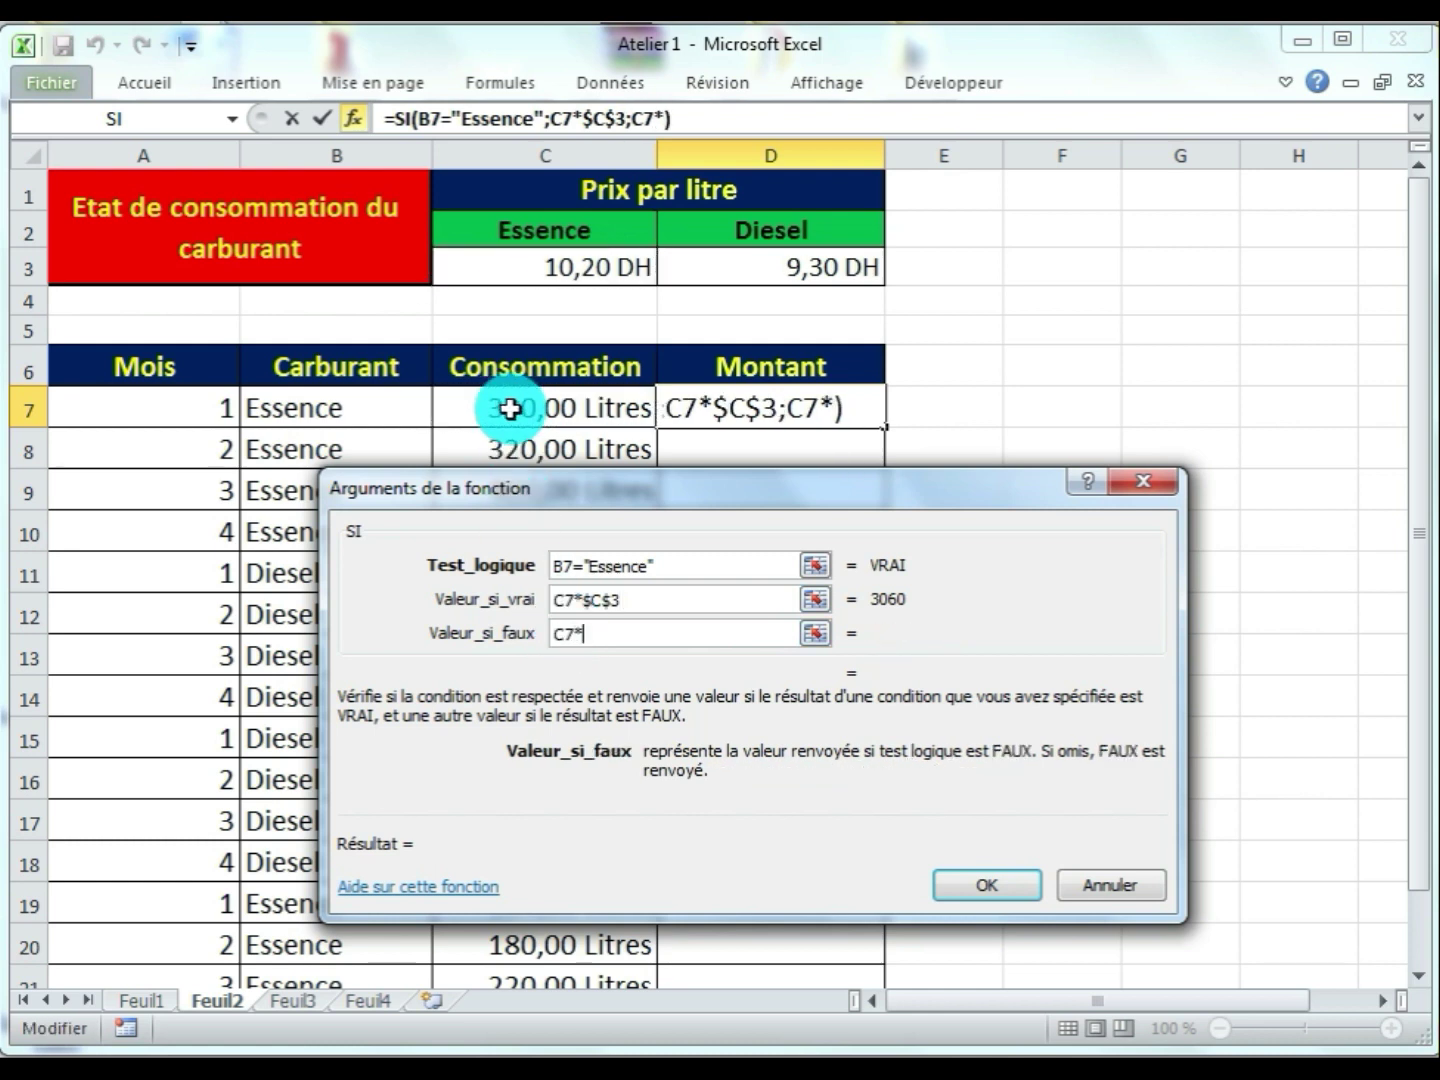
left_click(781, 268)
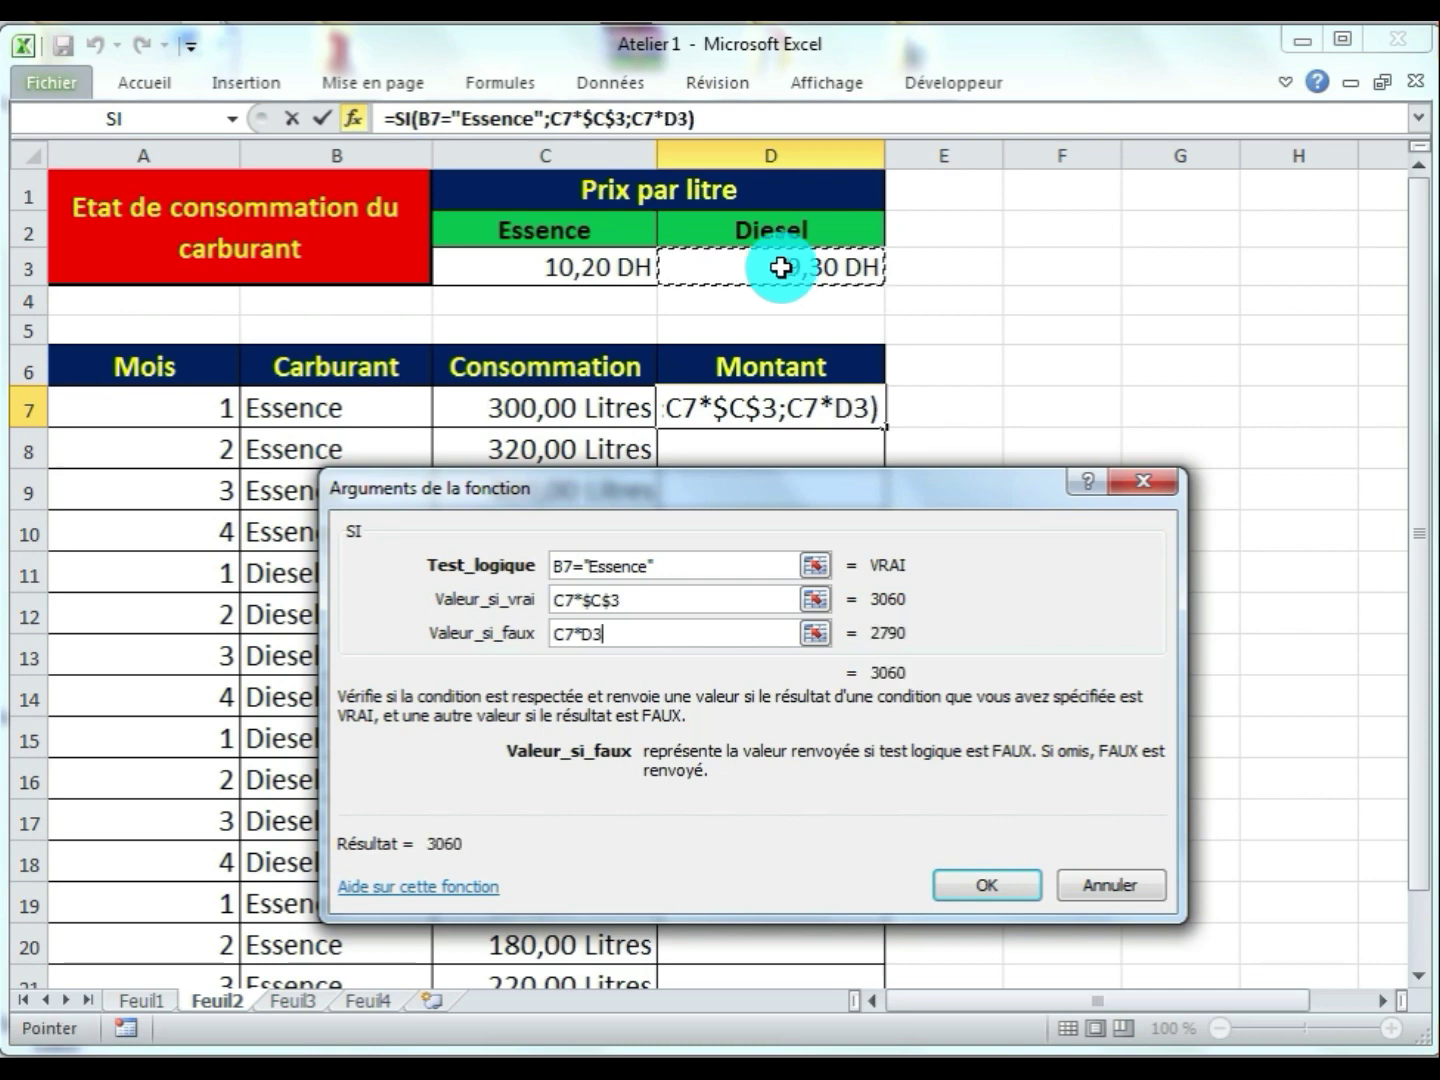
key("F4")
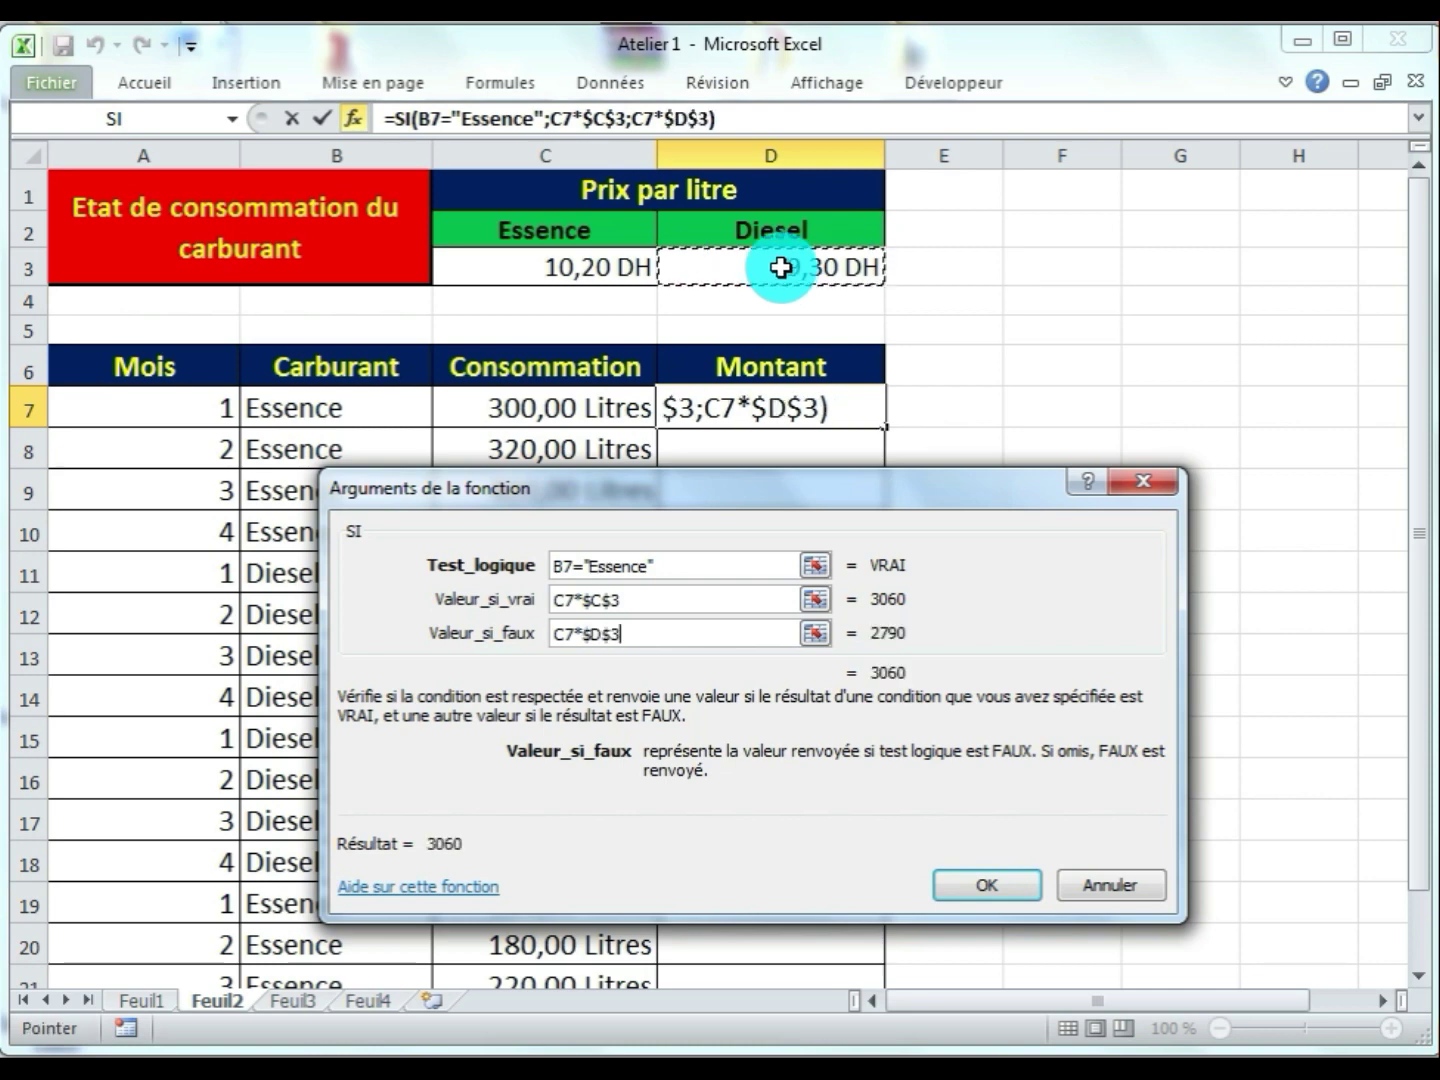
left_click(1009, 883)
left_click_drag(882, 430, 892, 915)
scroll(996, 750, "up", 1)
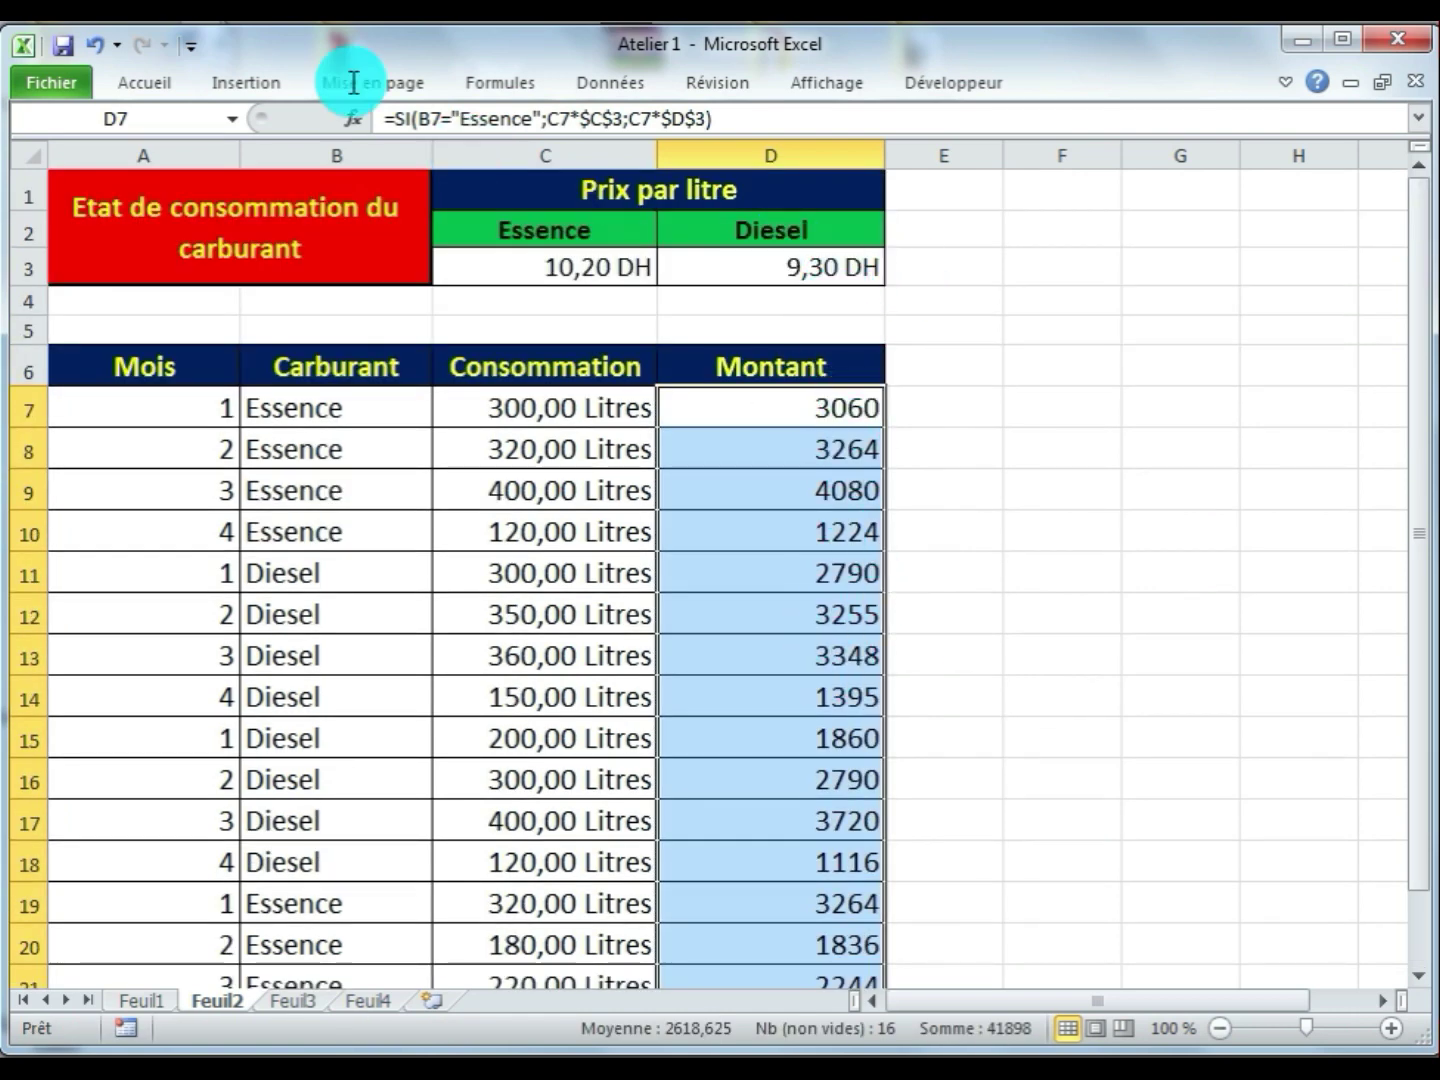
Format the Montant values in D7:D22 with the custom number format # ##0,00" DH"
left_click(160, 85)
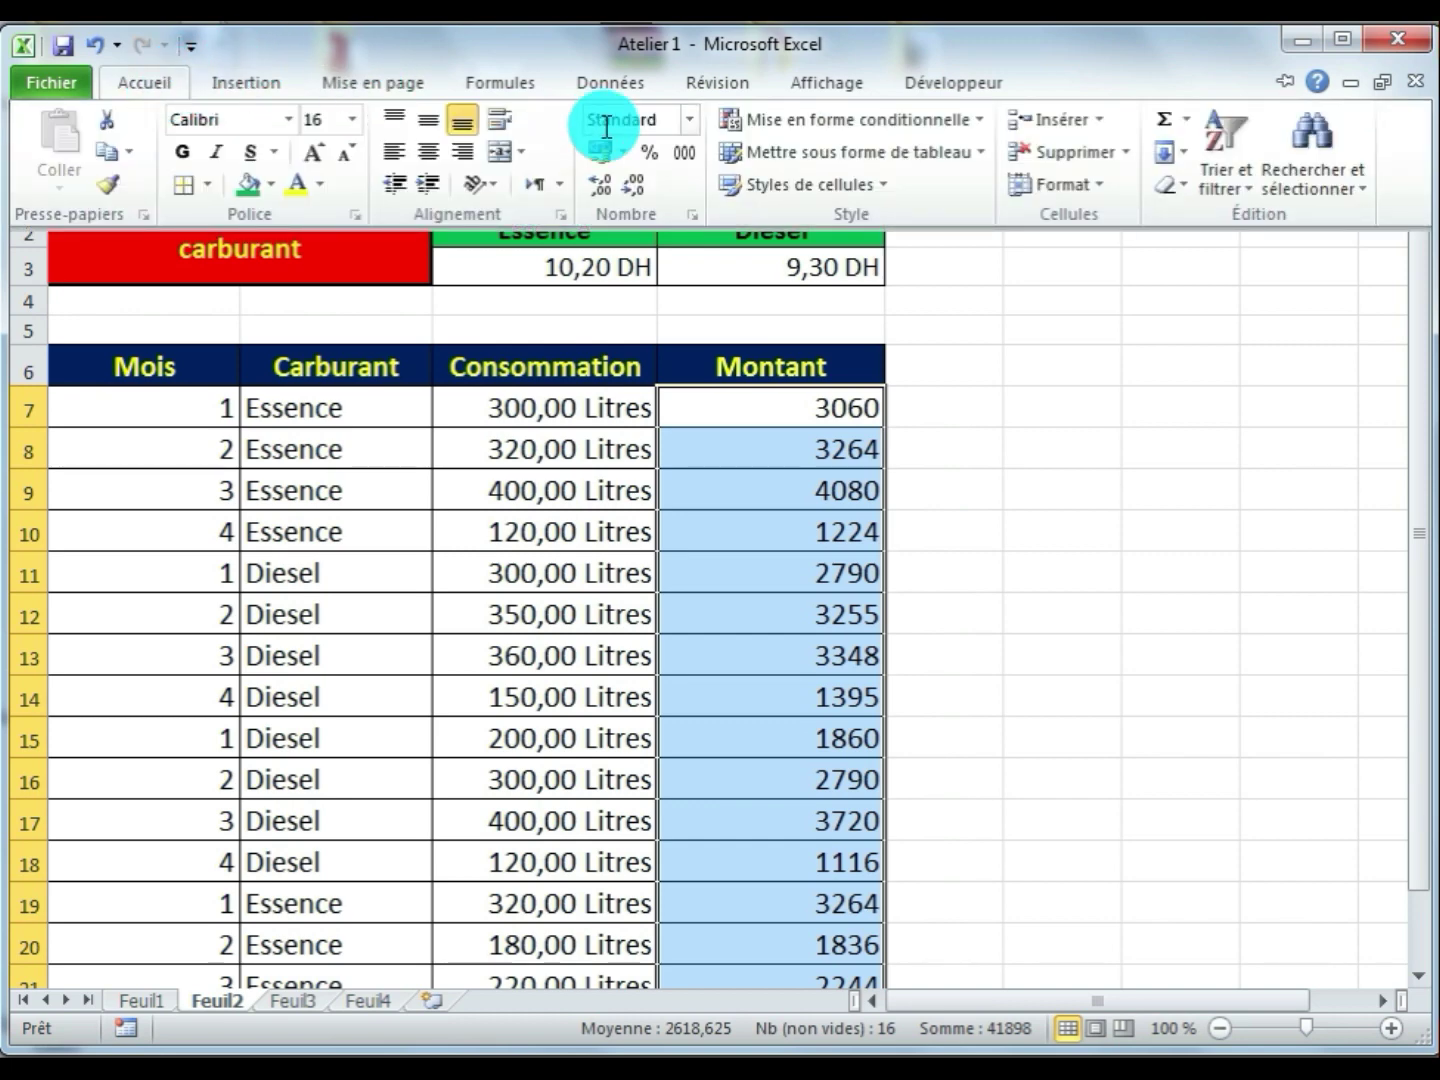
left_click(688, 120)
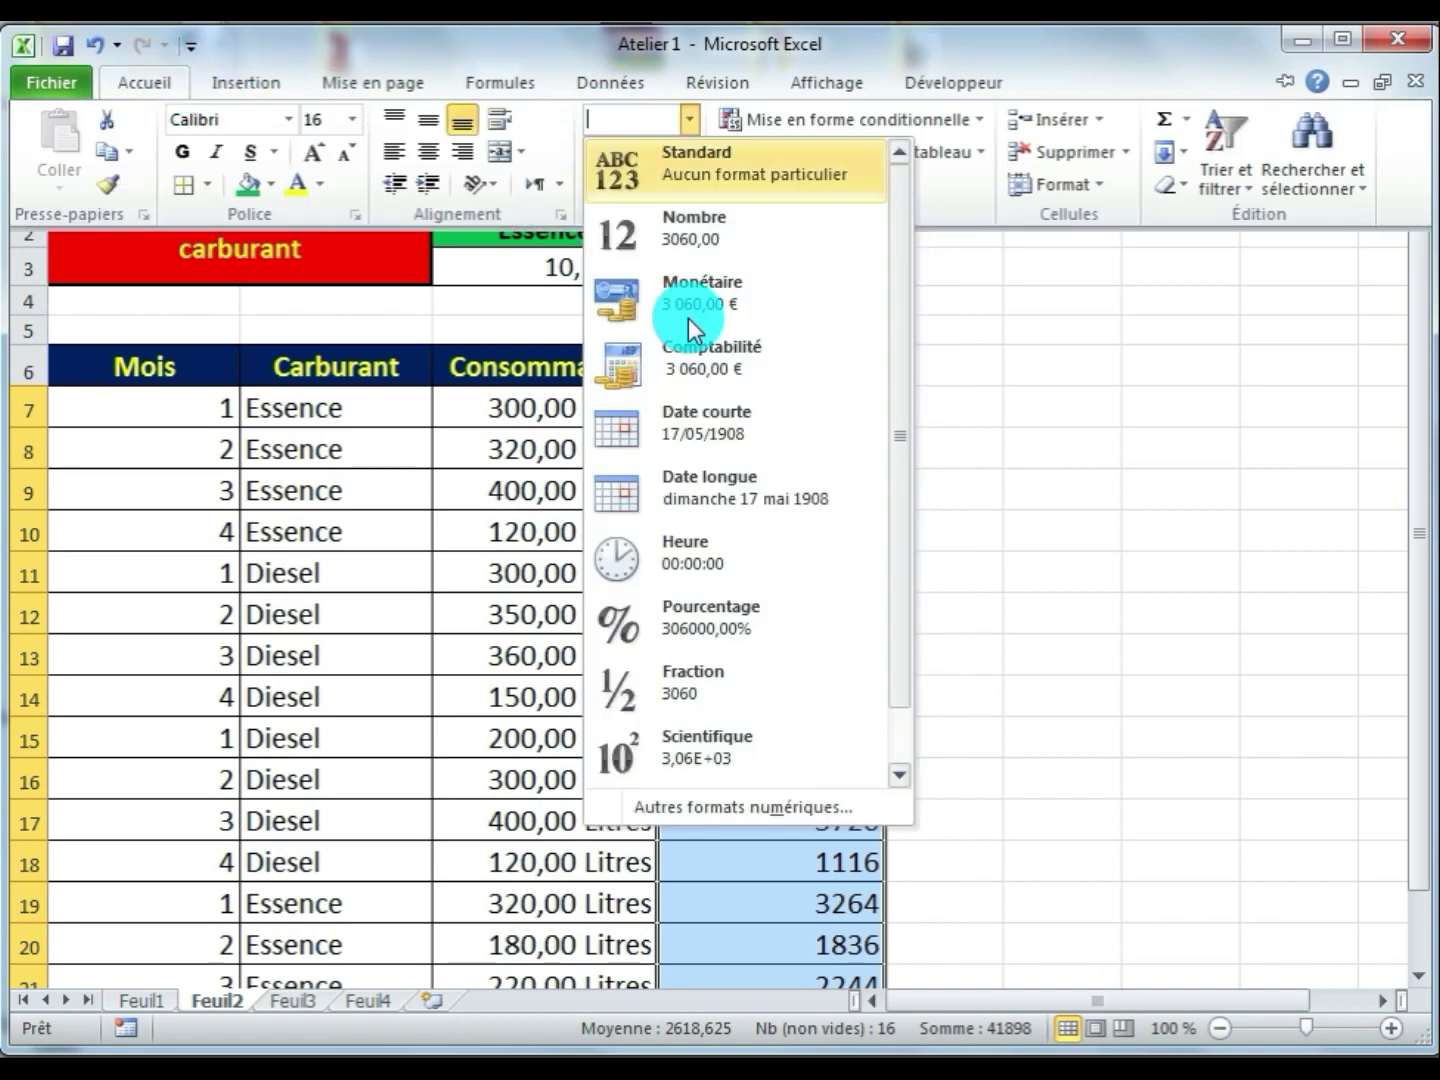
left_click(698, 806)
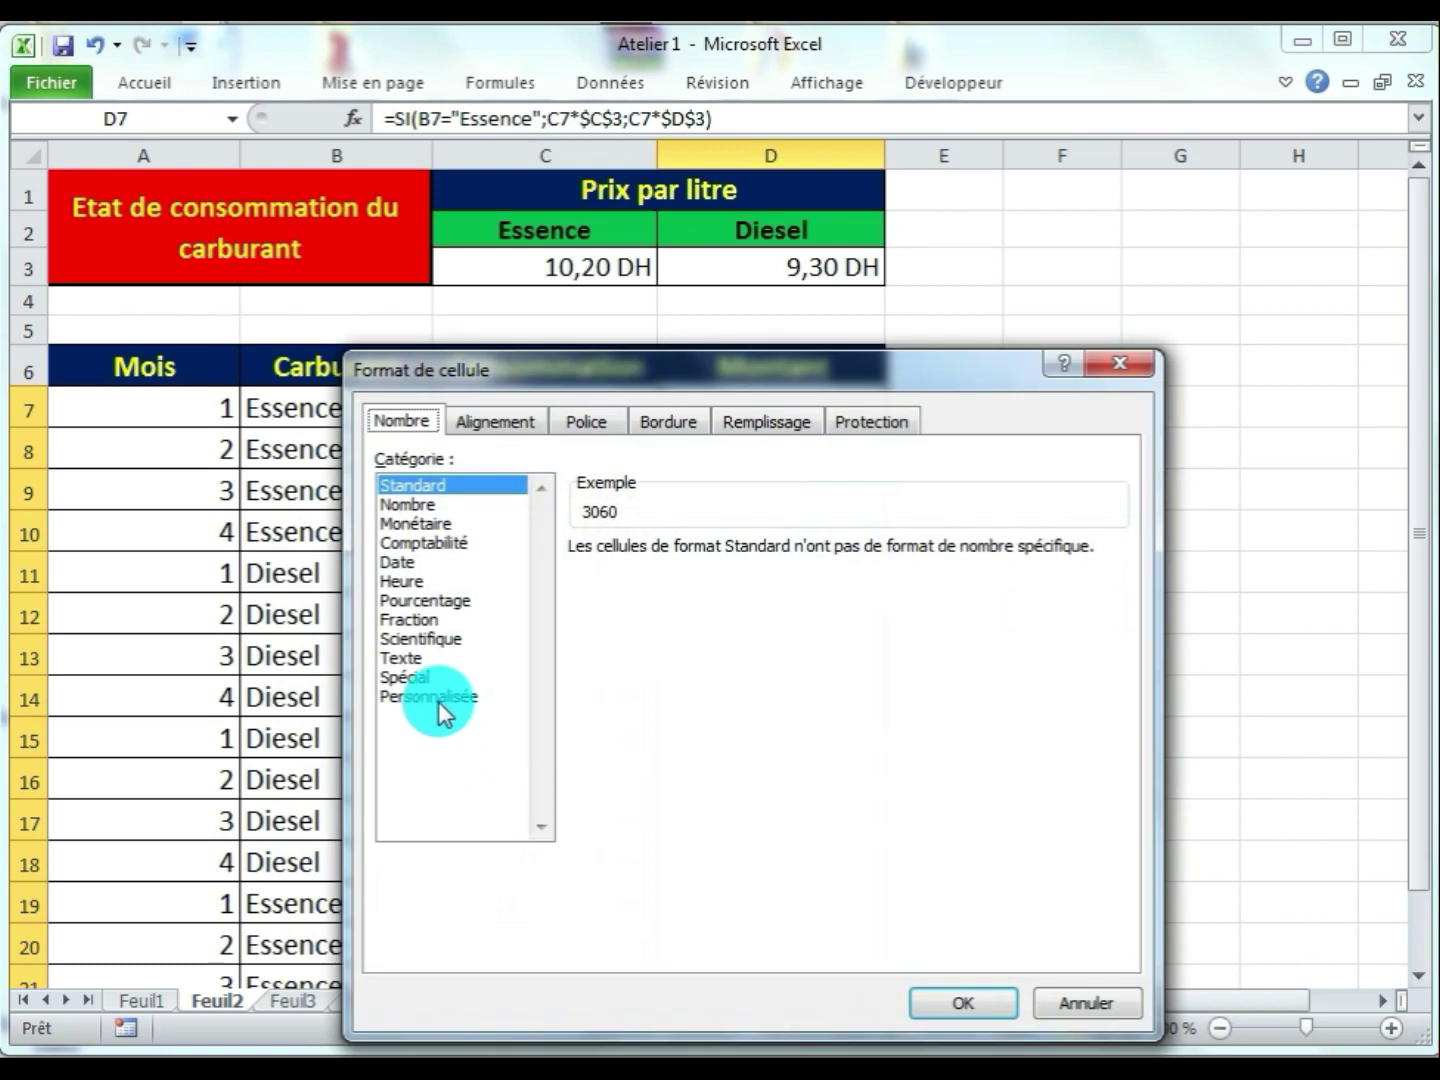
left_click(432, 698)
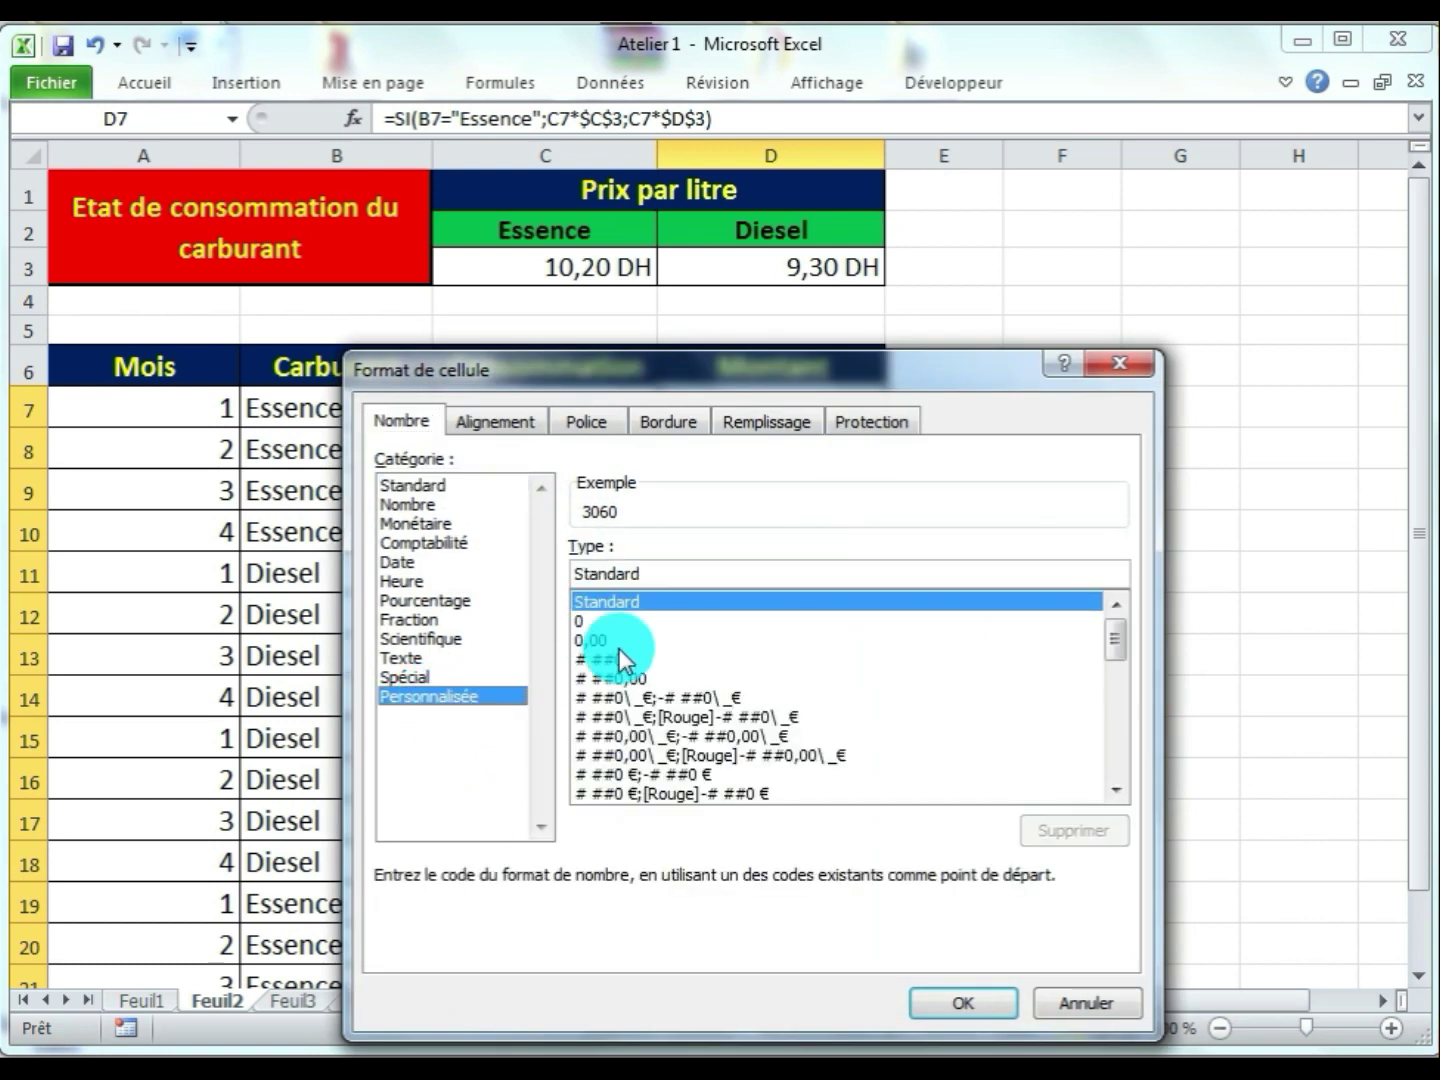
left_click(618, 679)
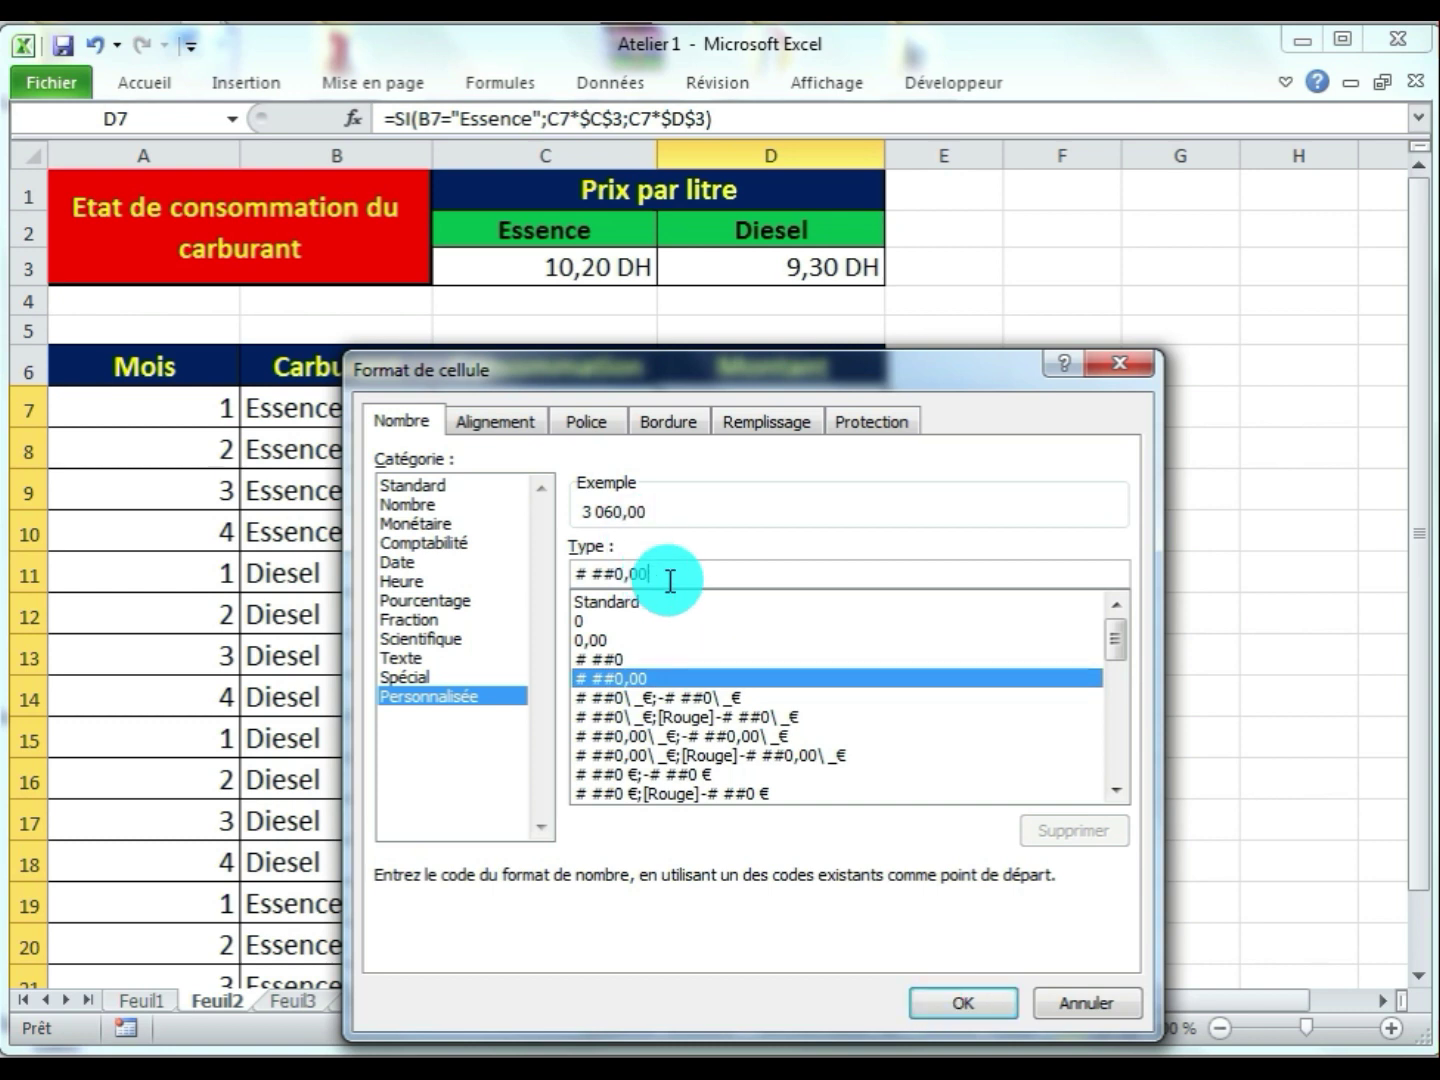
type("\"")
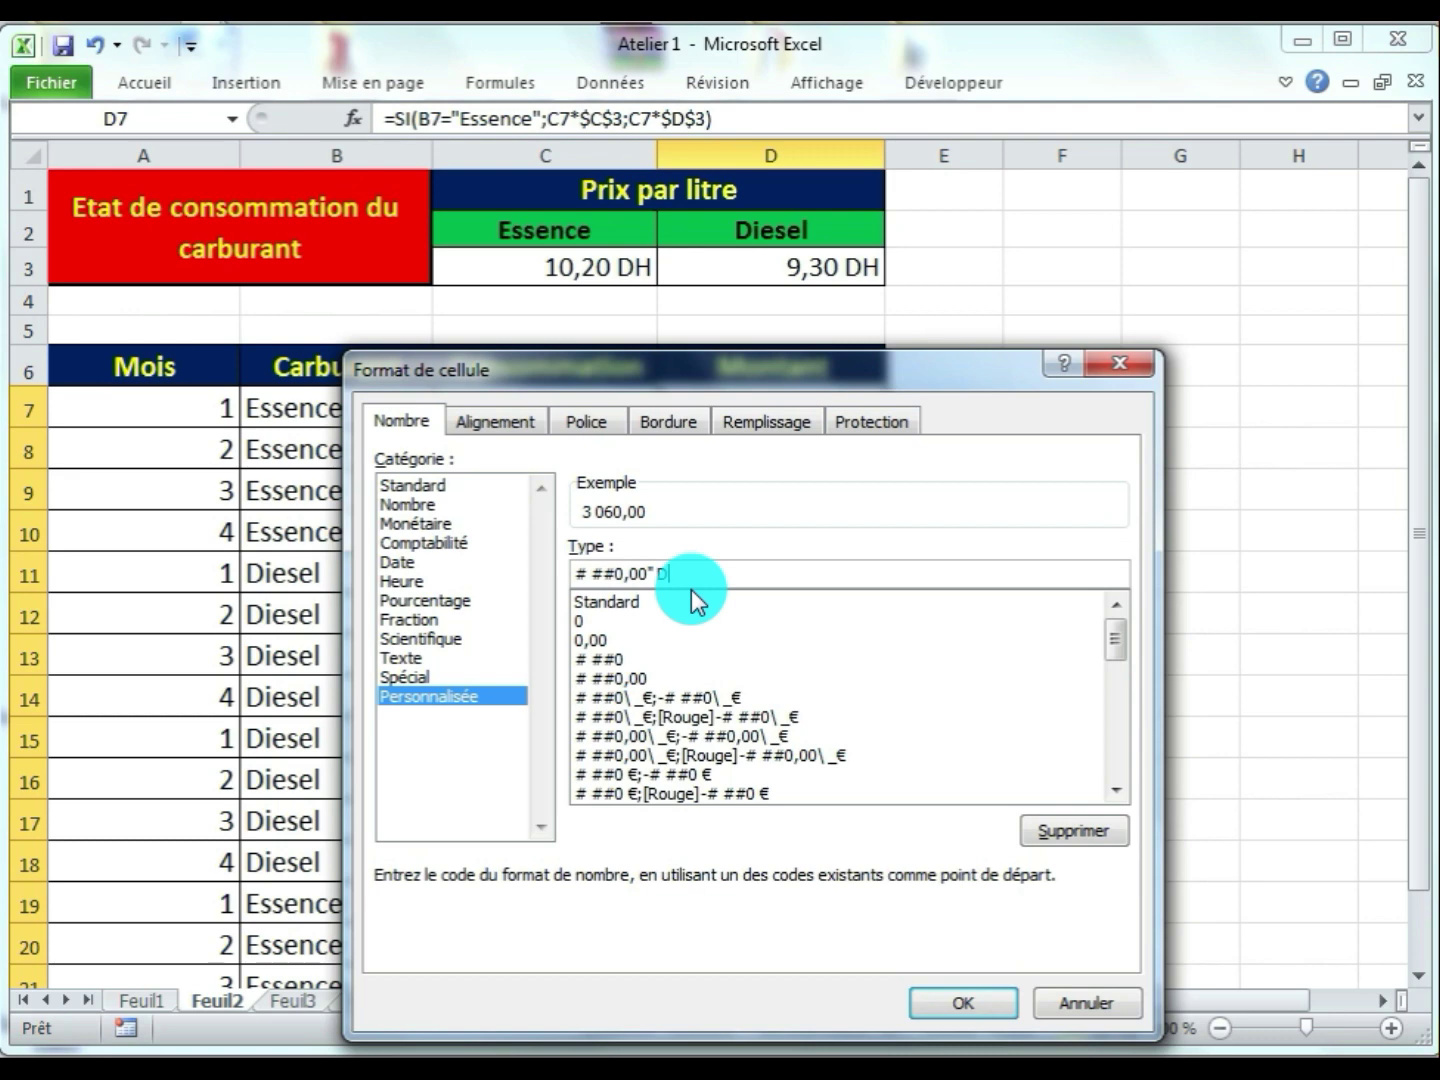
type(" DH\"")
left_click(955, 1005)
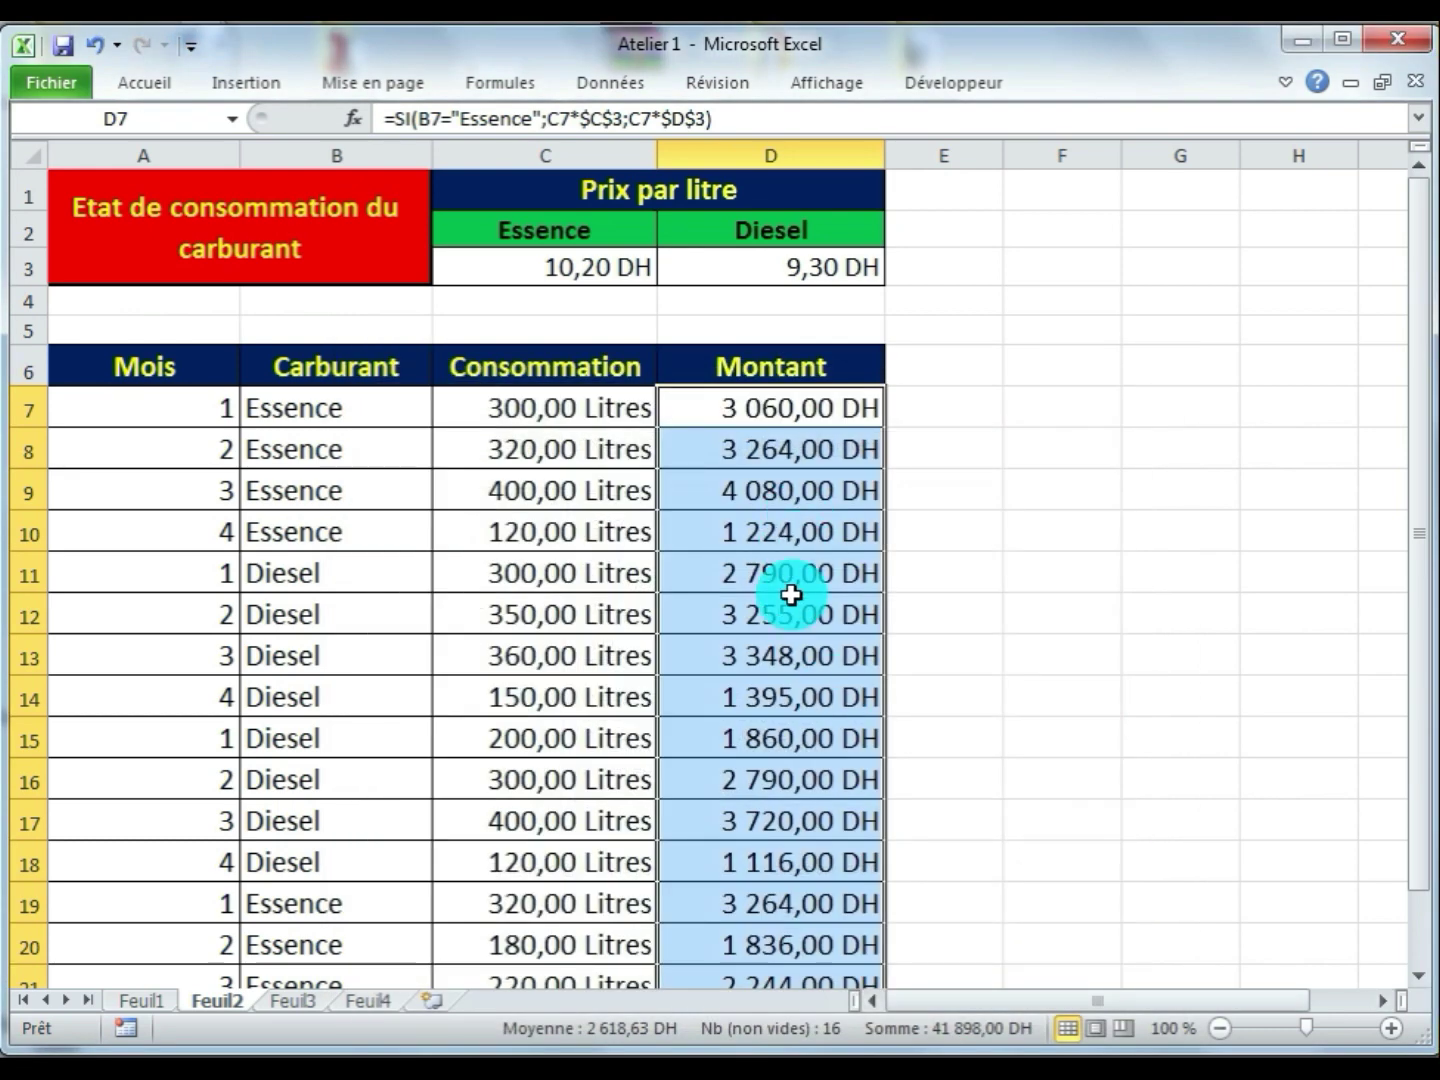
scroll(785, 650, "down", 2)
scroll(785, 720, "up", 2)
scroll(815, 470, "down", 1)
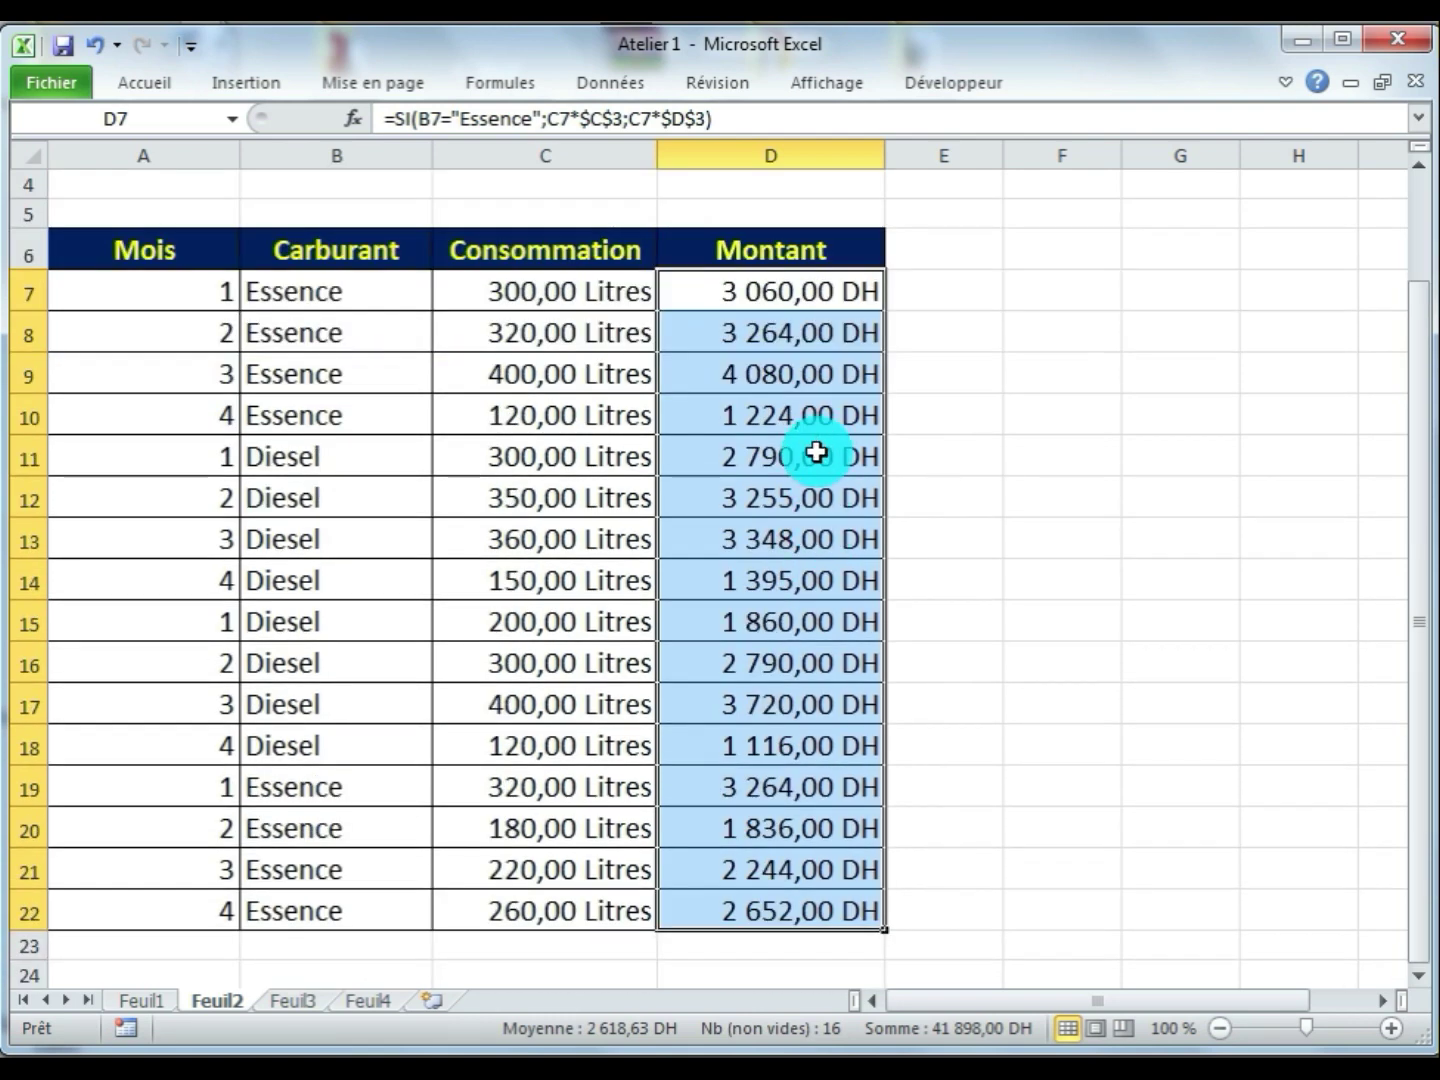
scroll(816, 453, "down", 1)
scroll(818, 376, "up", 2)
Enter the sample format code # ##0,00 in cell F9, using a widened column F and a larger font size
left_click(1043, 487)
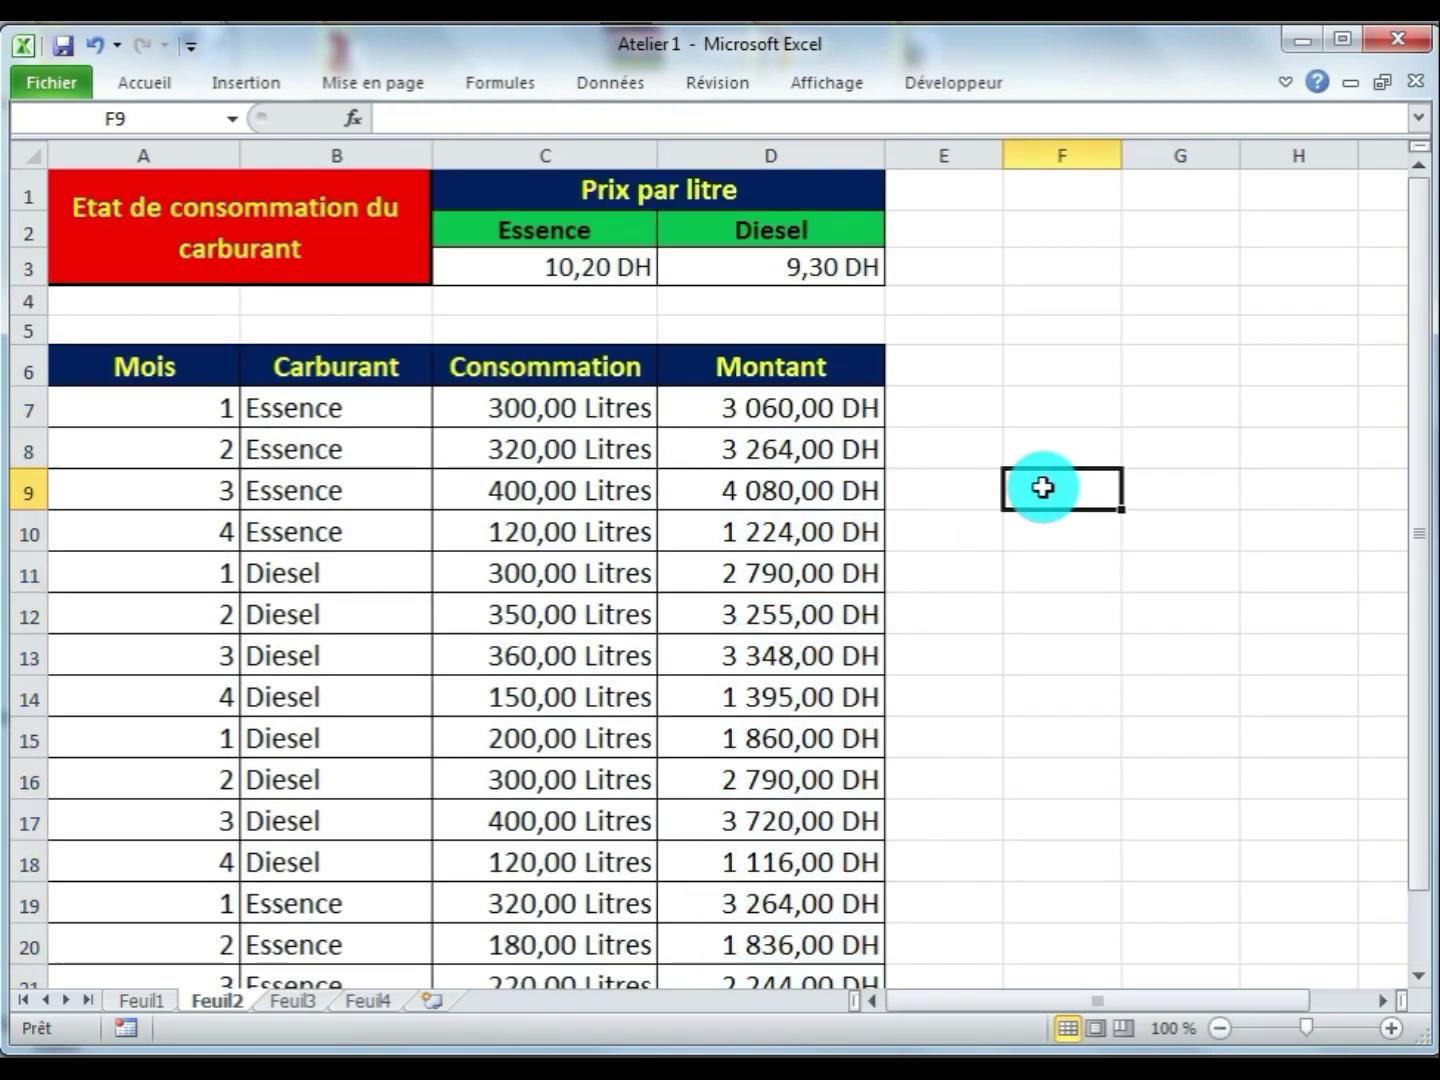
left_click_drag(1124, 156, 1192, 158)
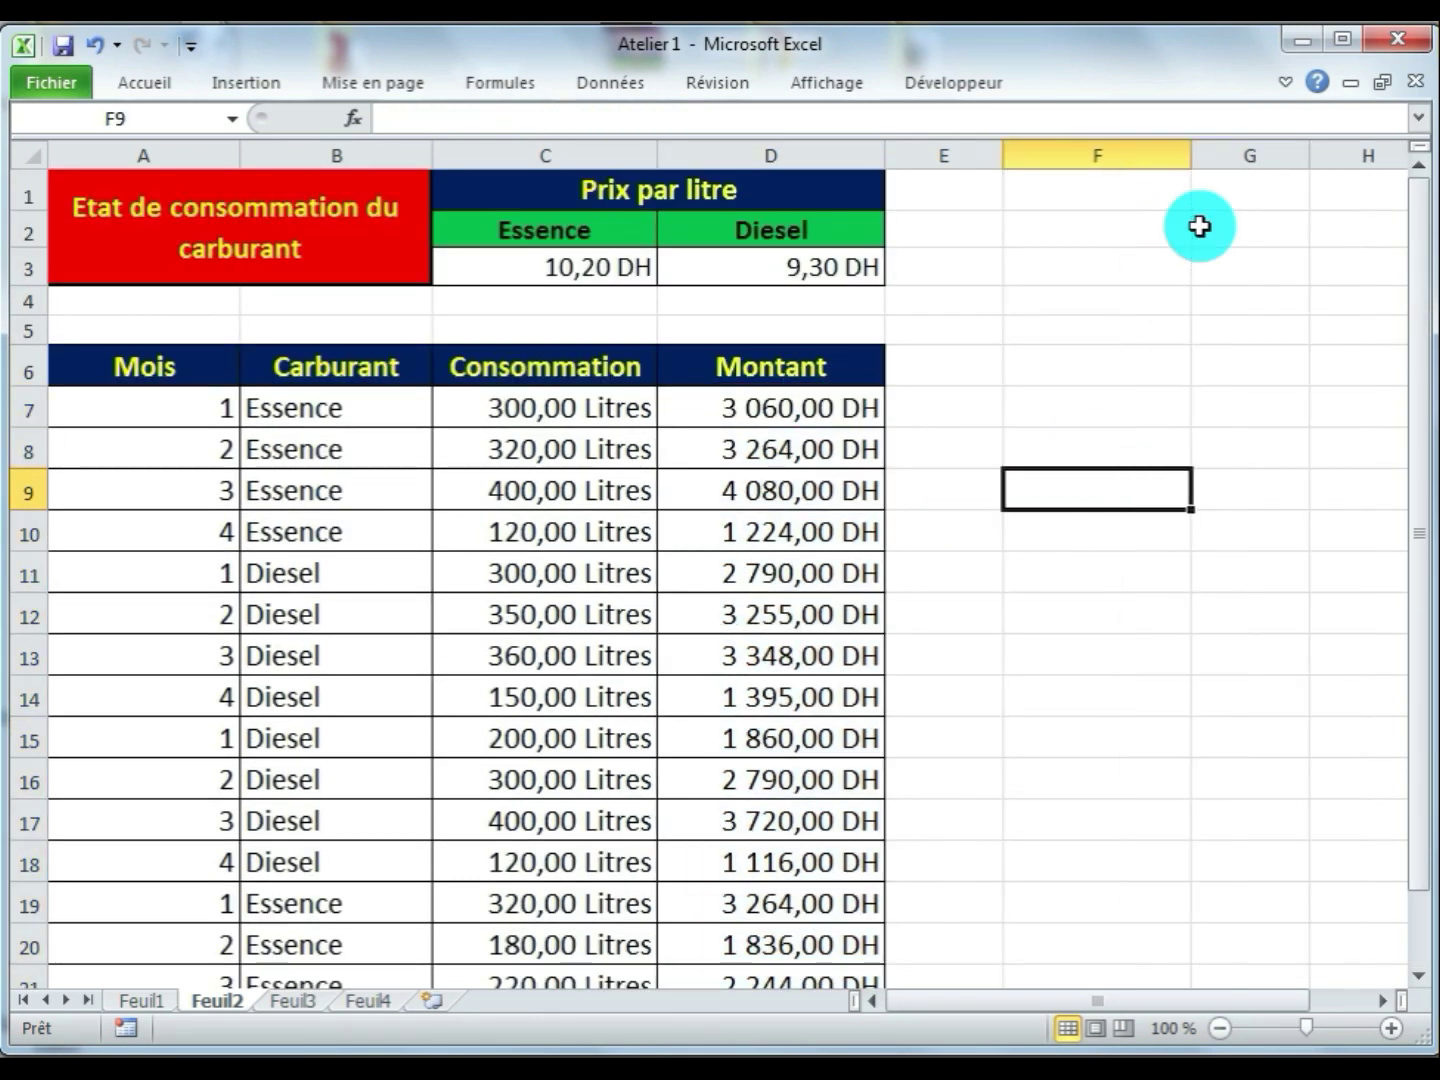
left_click(143, 85)
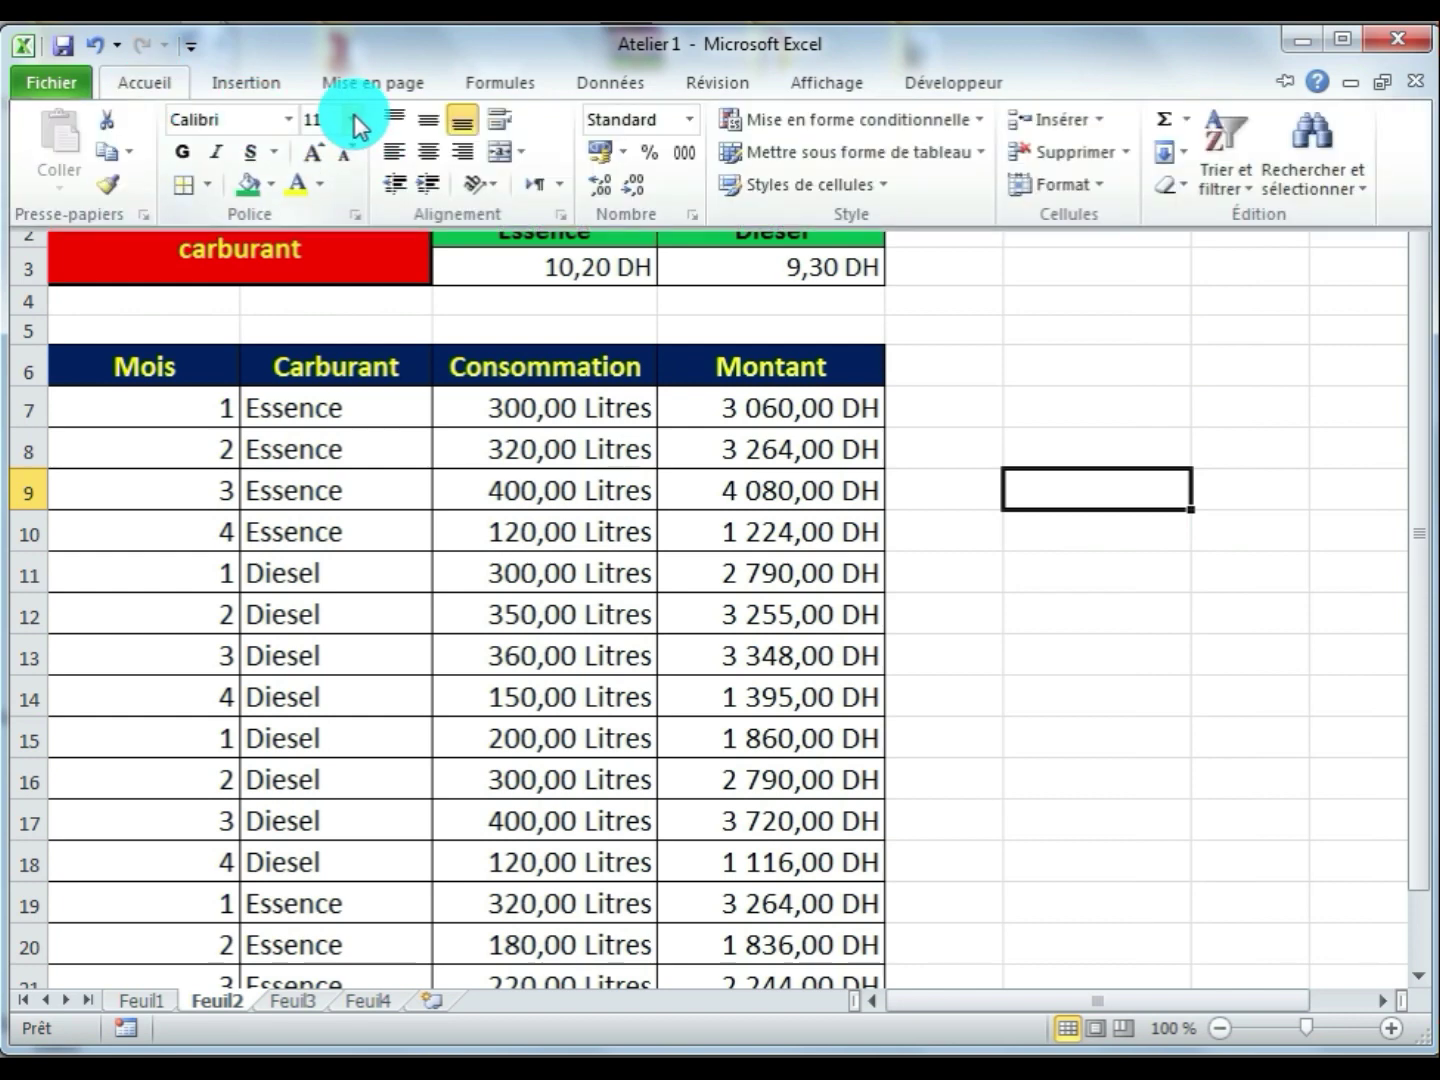
left_click(354, 120)
left_click(319, 355)
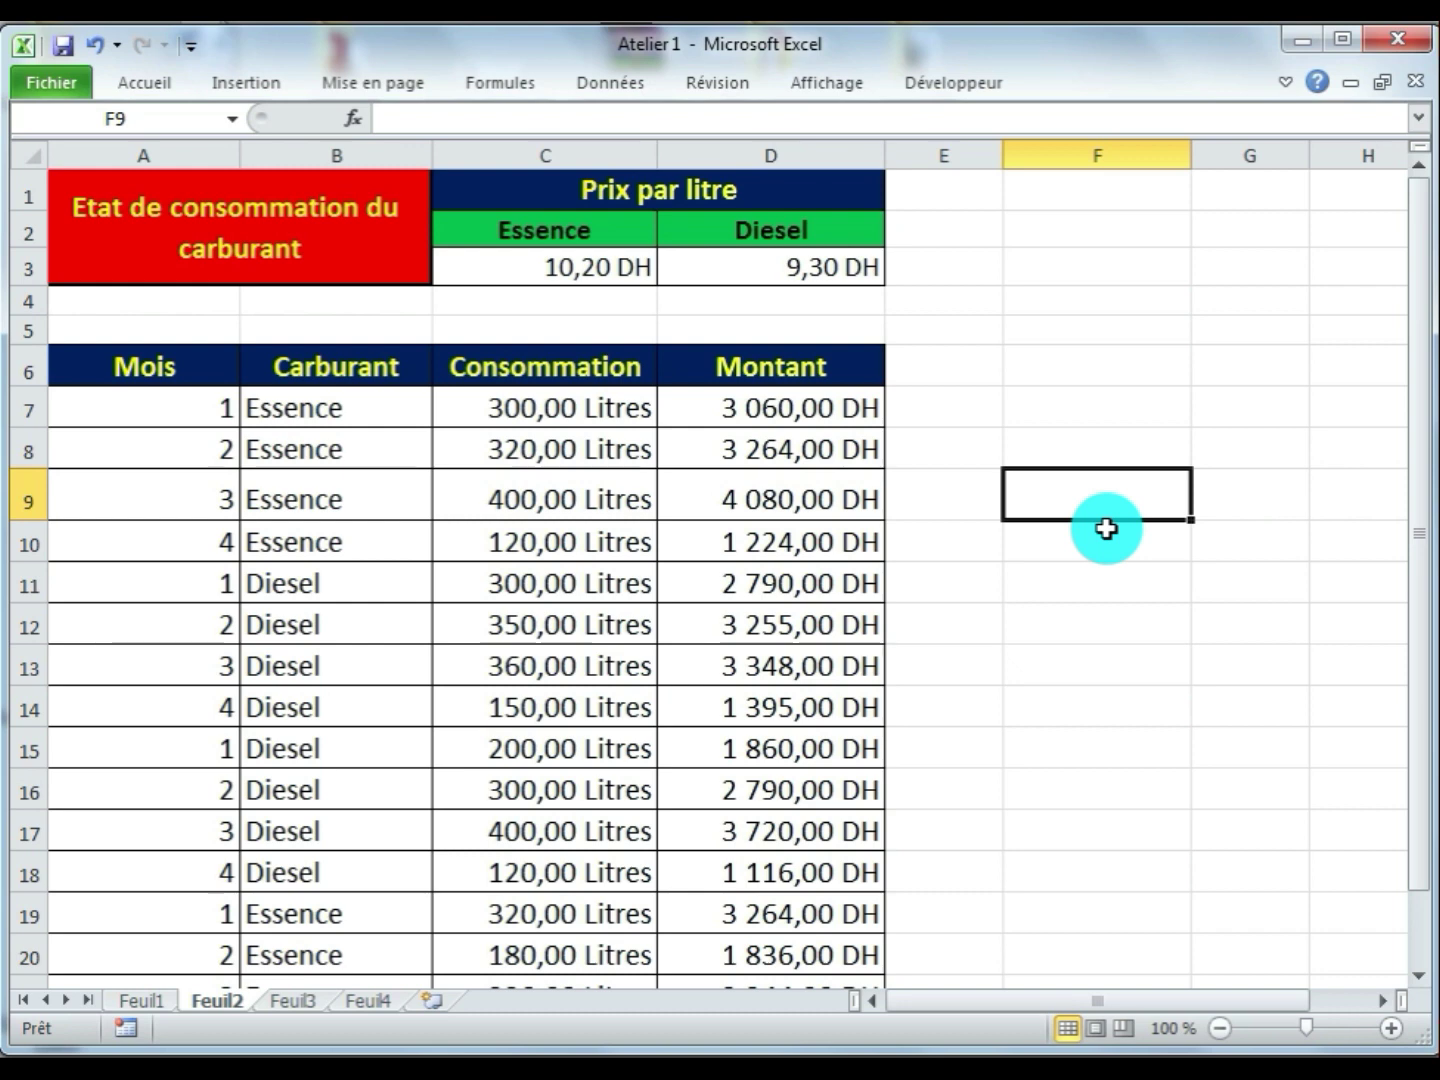
type("# ##0,00")
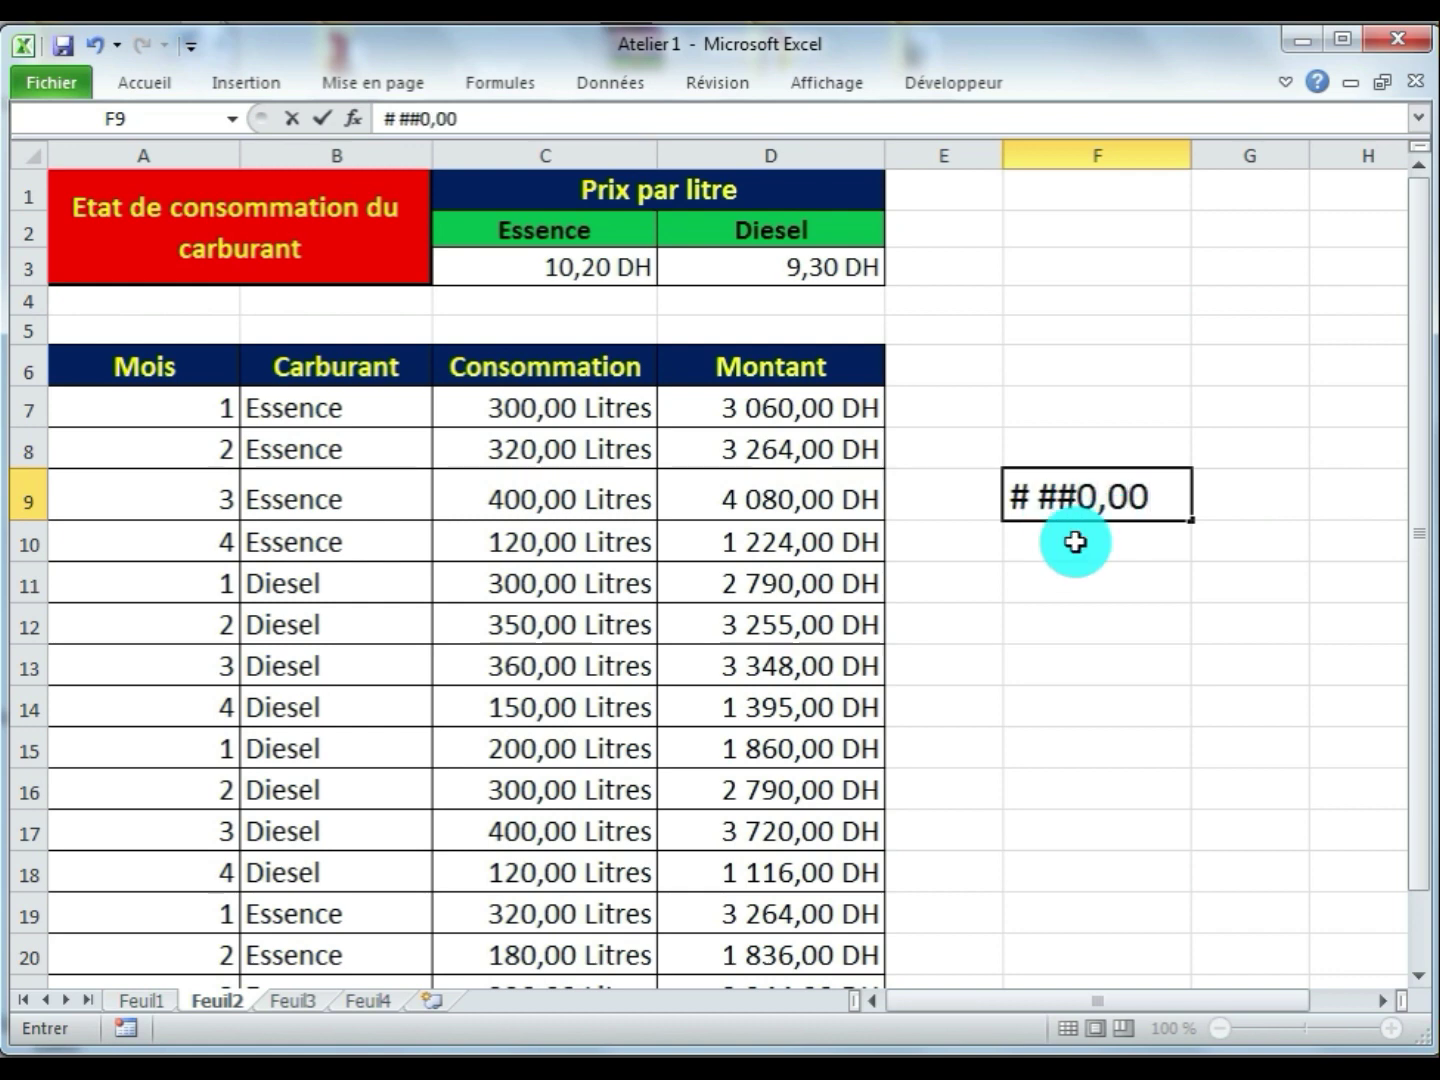
left_click(1103, 590)
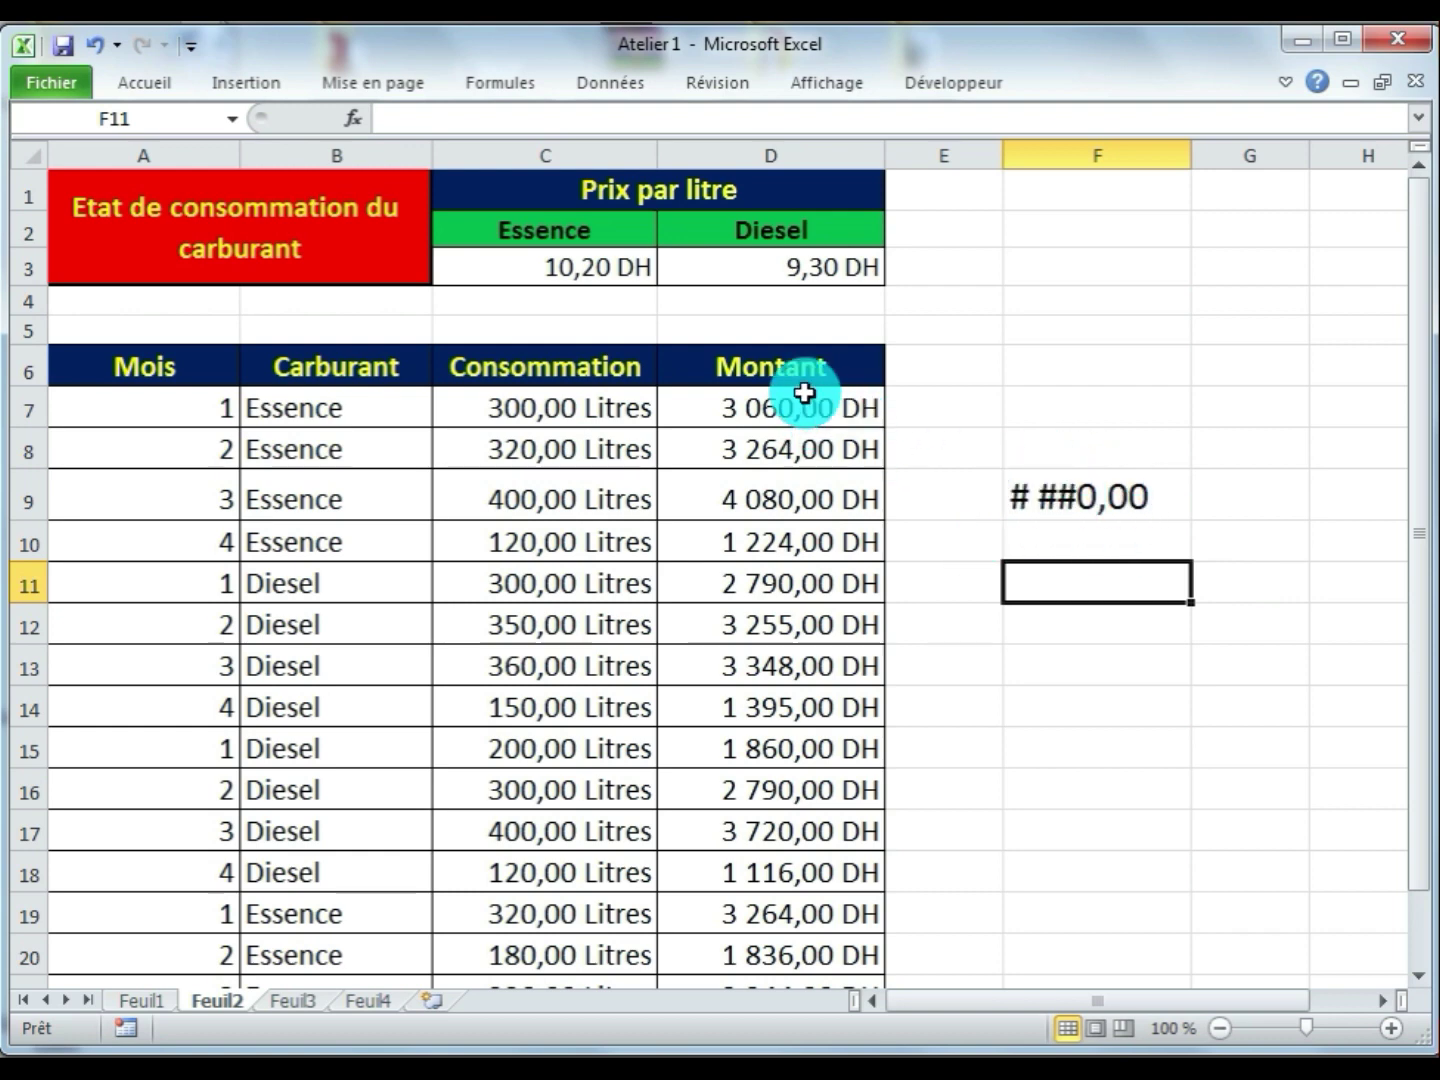
Go to the Feuil3 worksheet and expand the minimized ribbon
left_click(1009, 668)
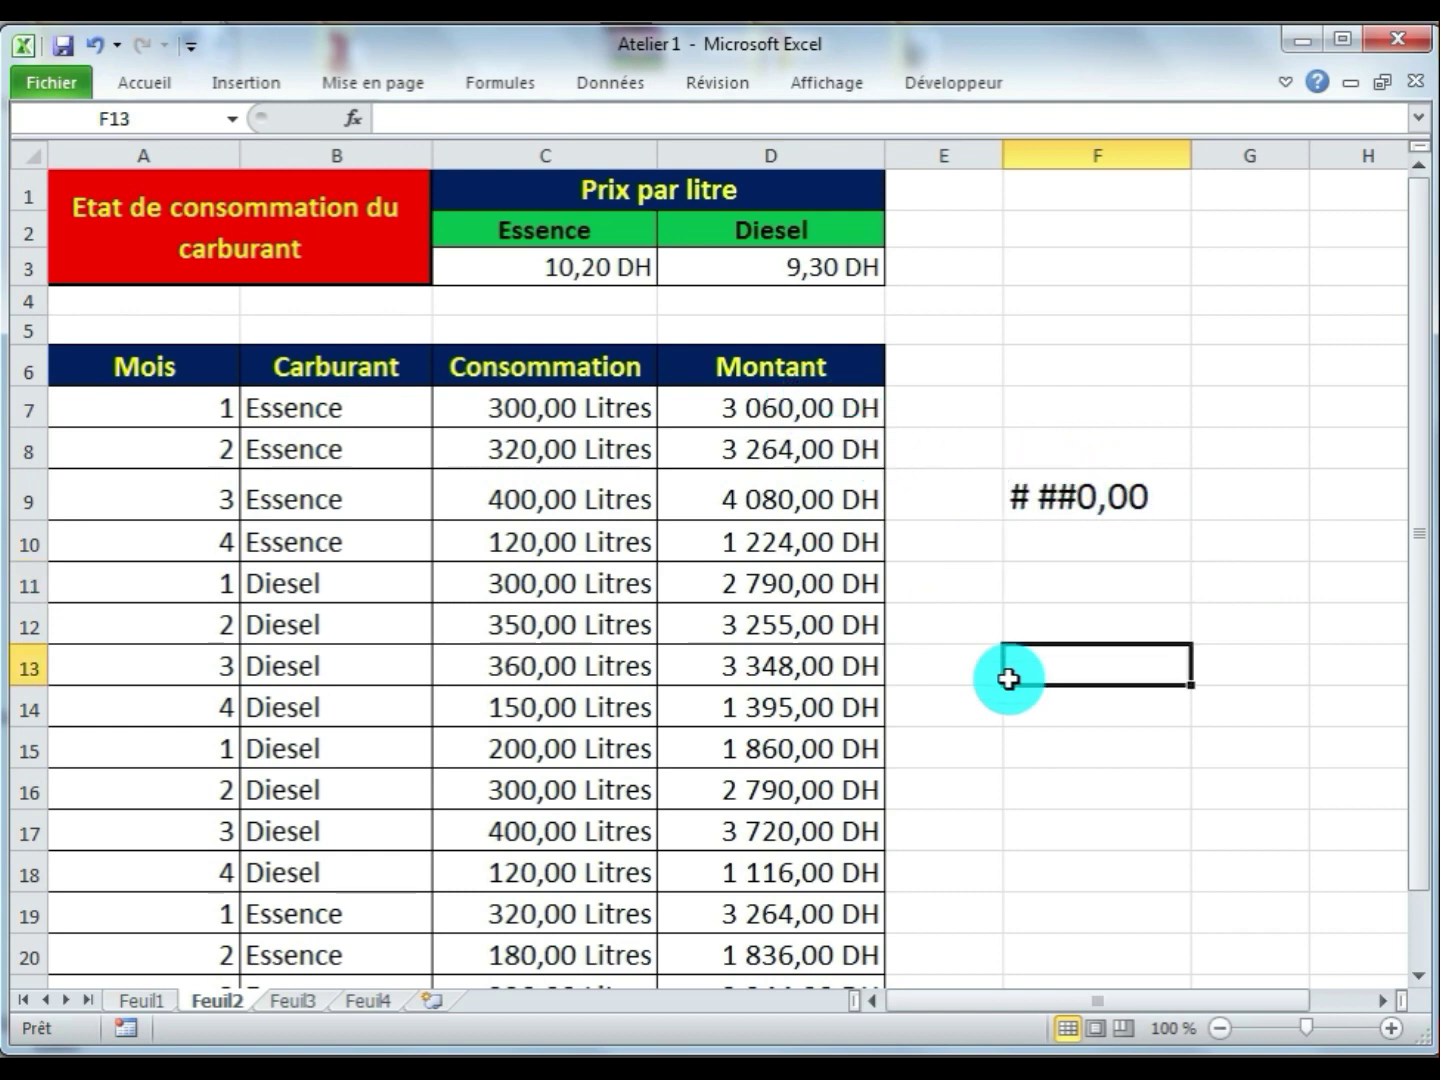
left_click(292, 1003)
left_click(1022, 572)
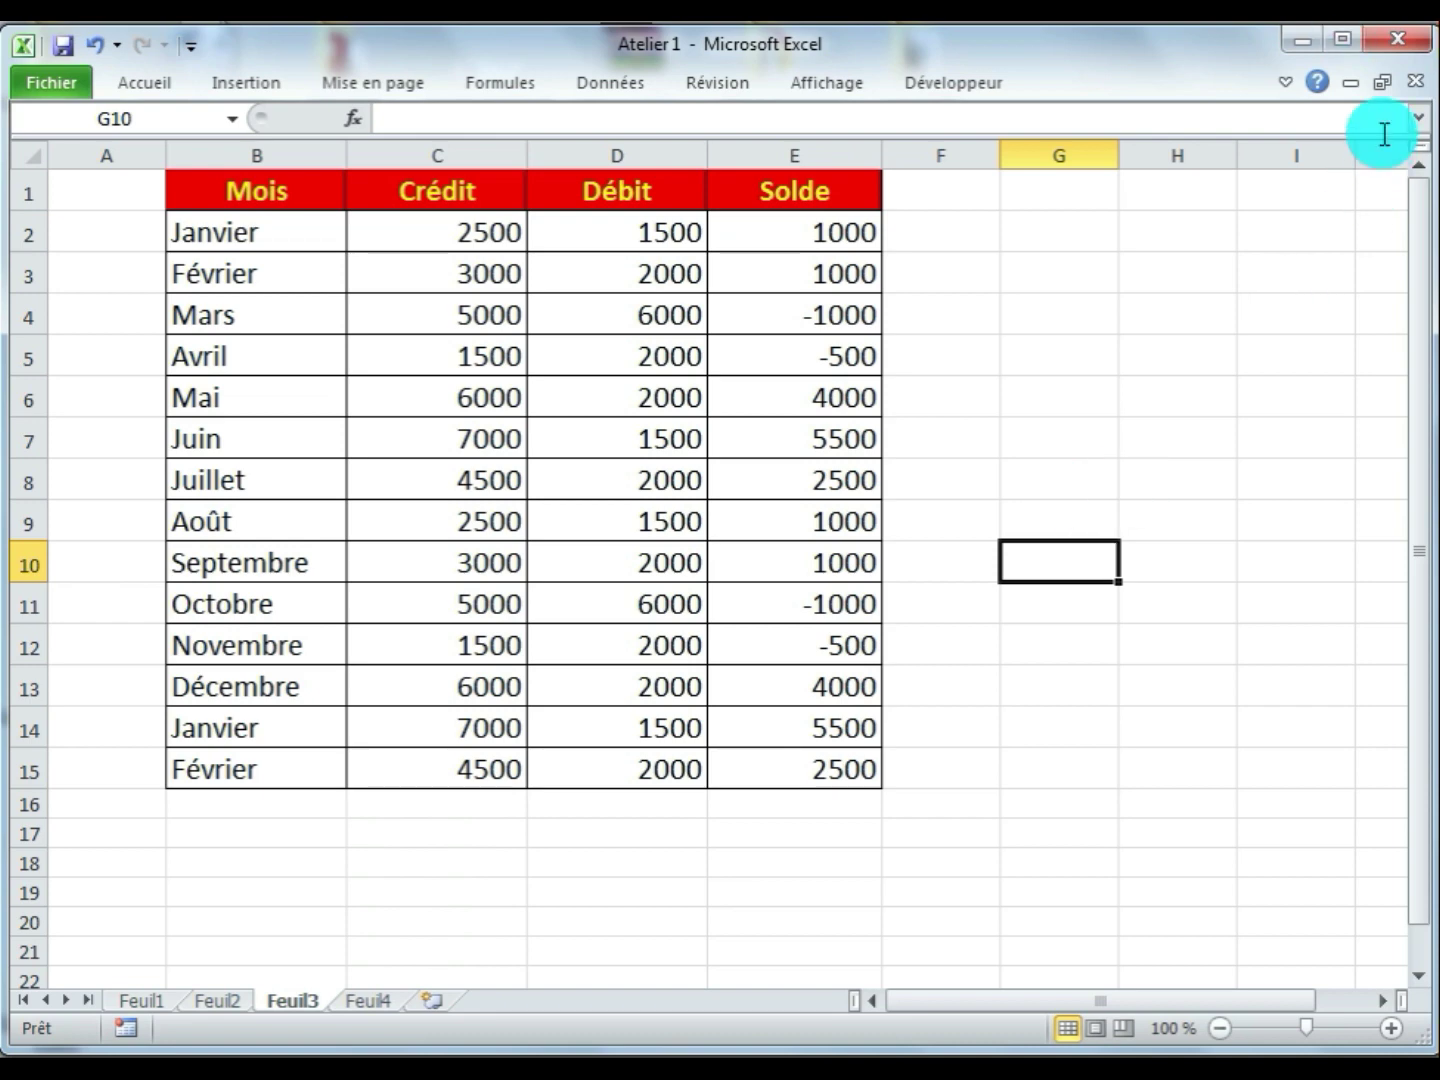
left_click(1285, 81)
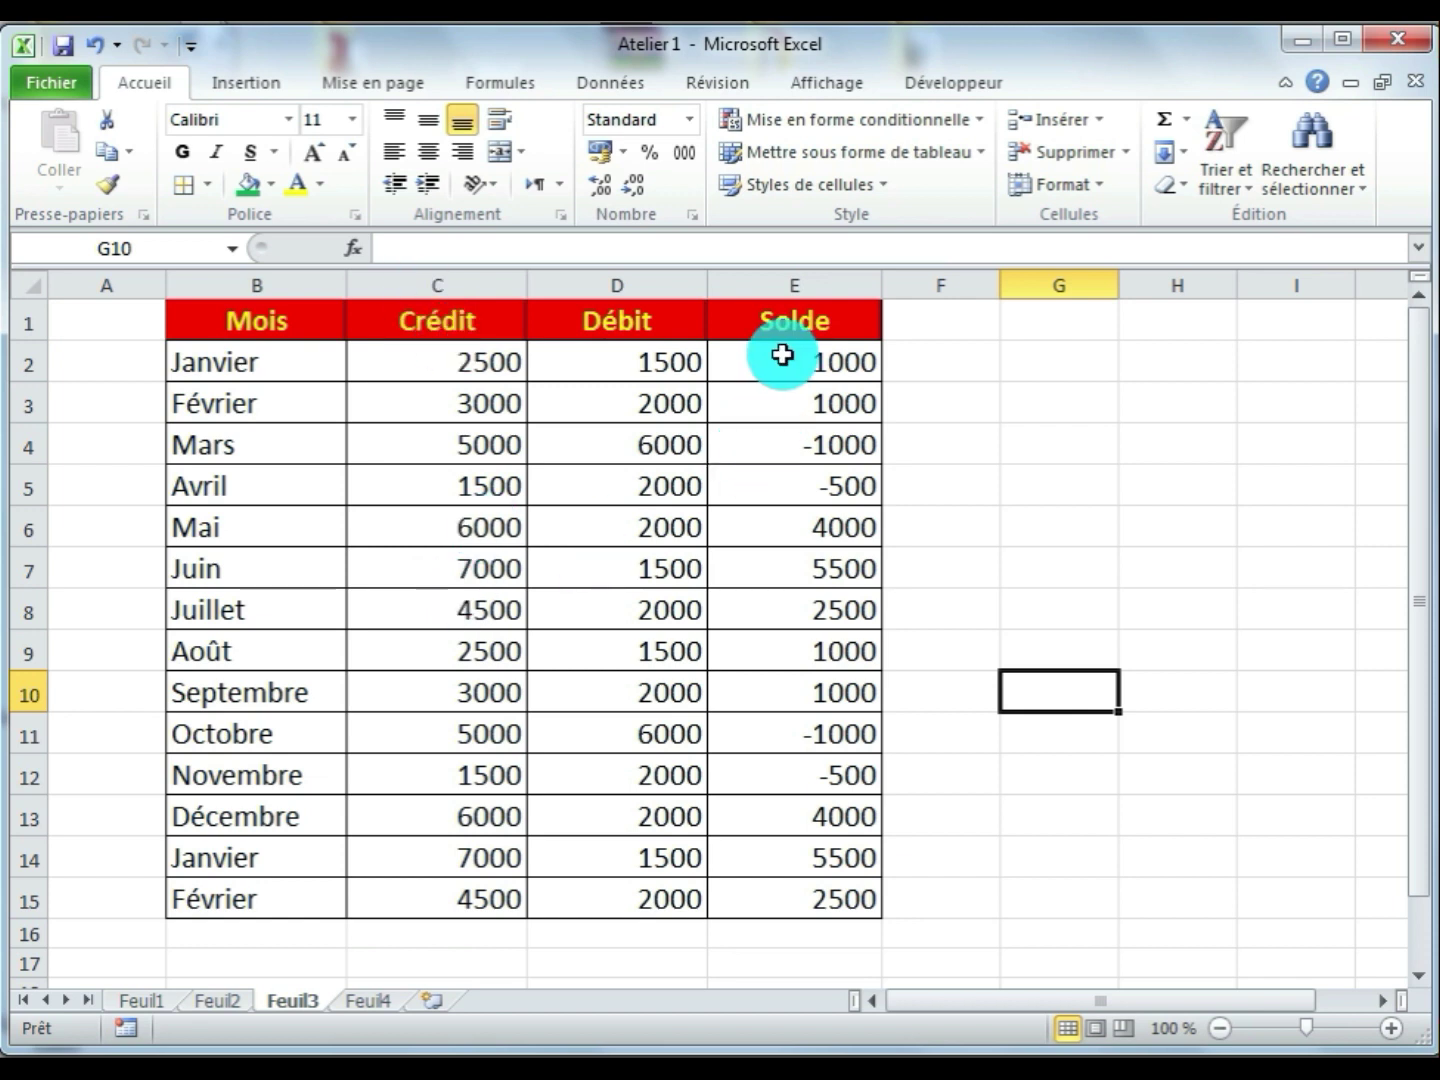
Examine the Solde values in E2:E15, especially the negative balances for Mars, Avril and Octobre
left_click_drag(782, 355, 804, 889)
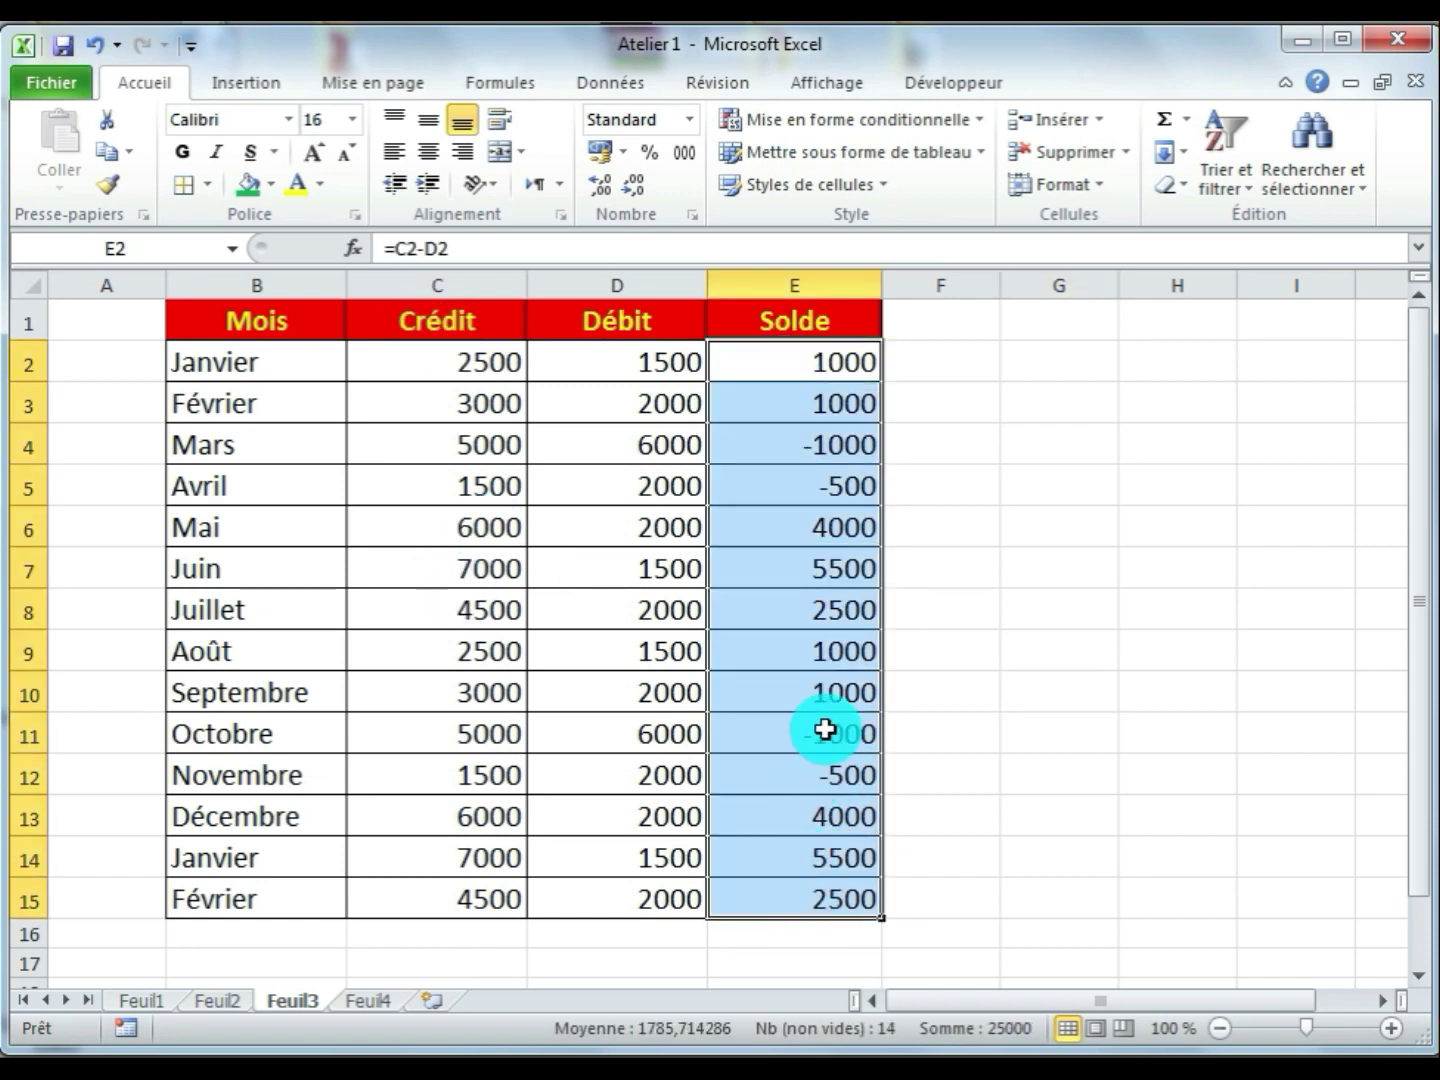
left_click(794, 448)
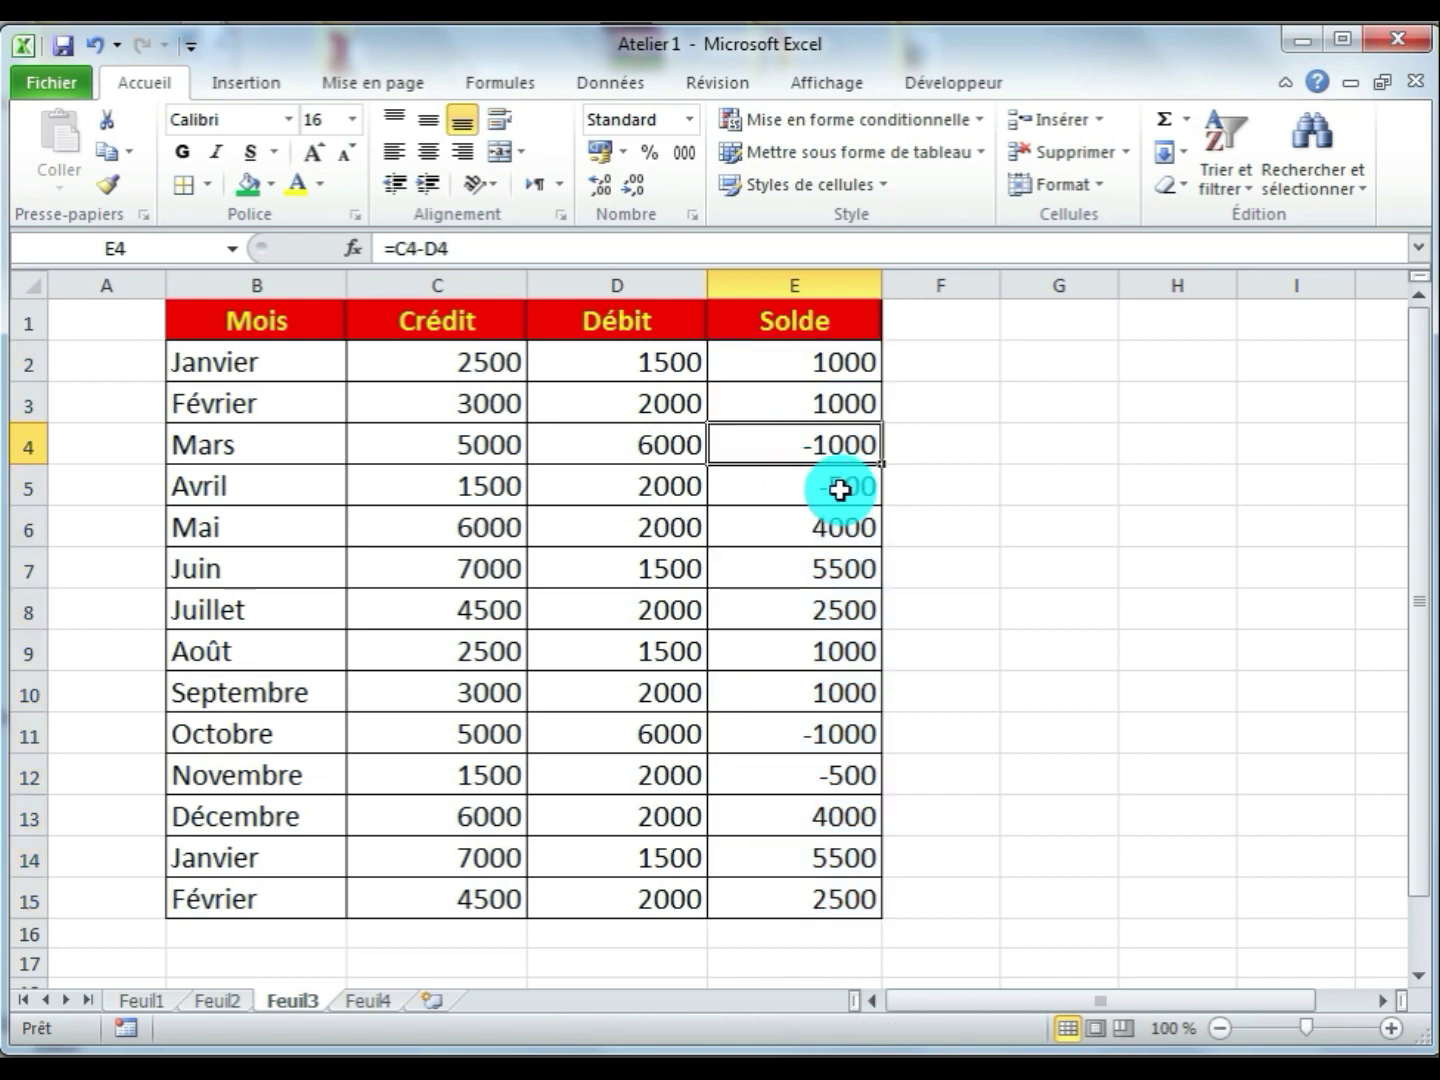
left_click(805, 479)
left_click(802, 458)
left_click(800, 500)
left_click(803, 740)
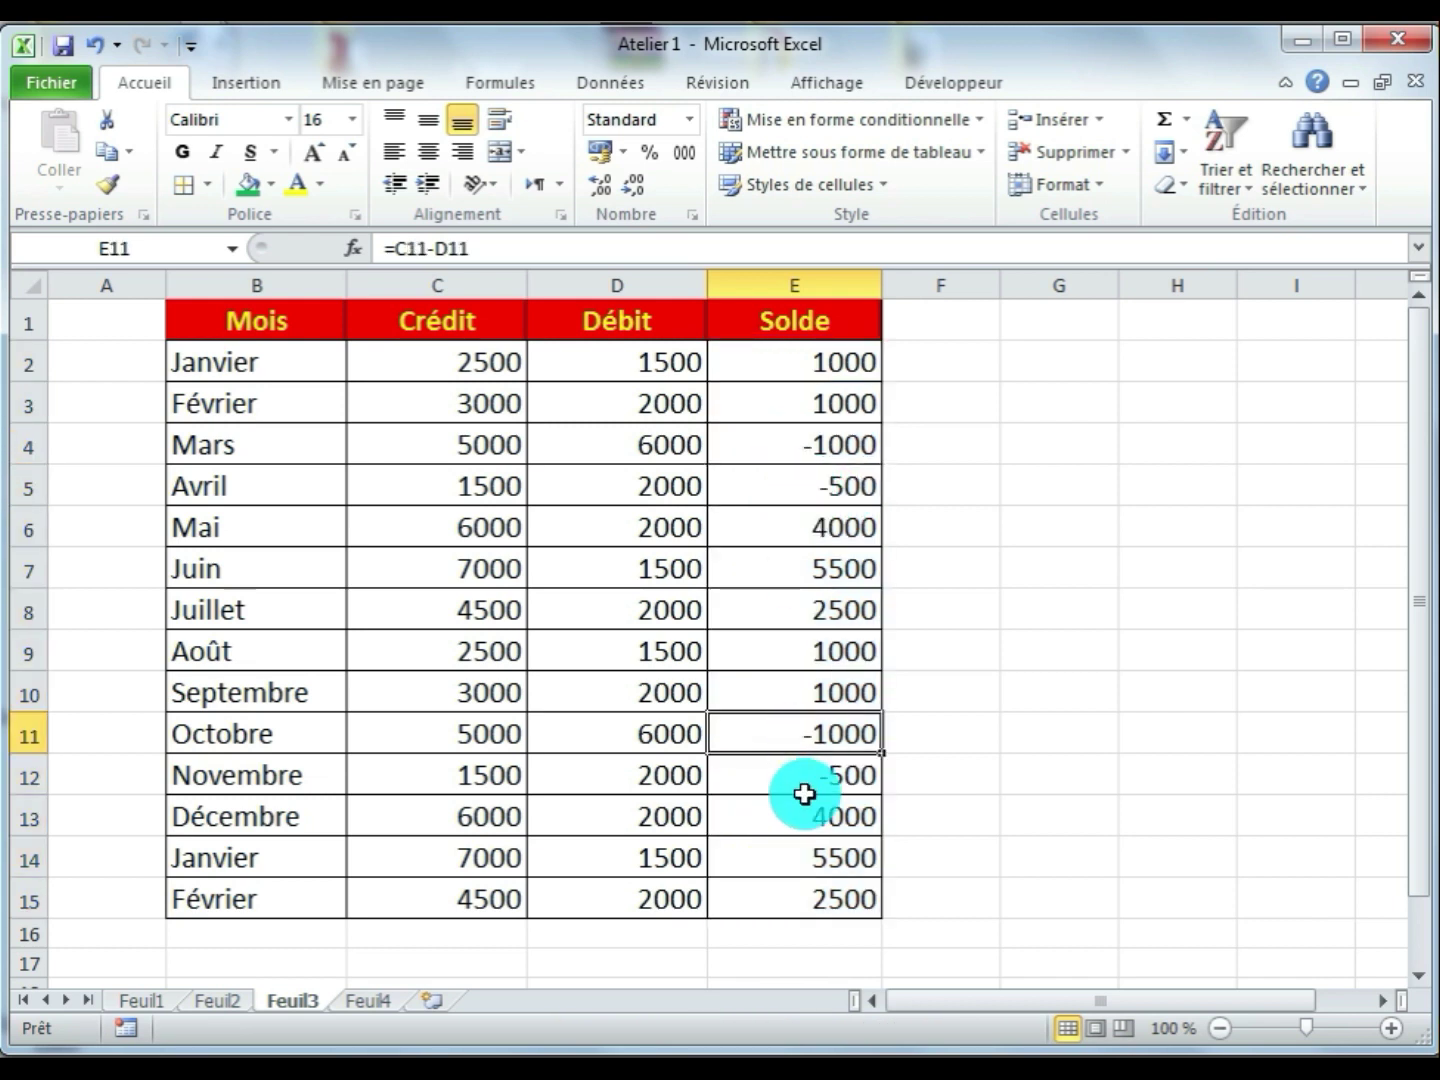
Review the negative Solde balances for Mars, Avril, Octobre and Novembre
left_click(804, 786)
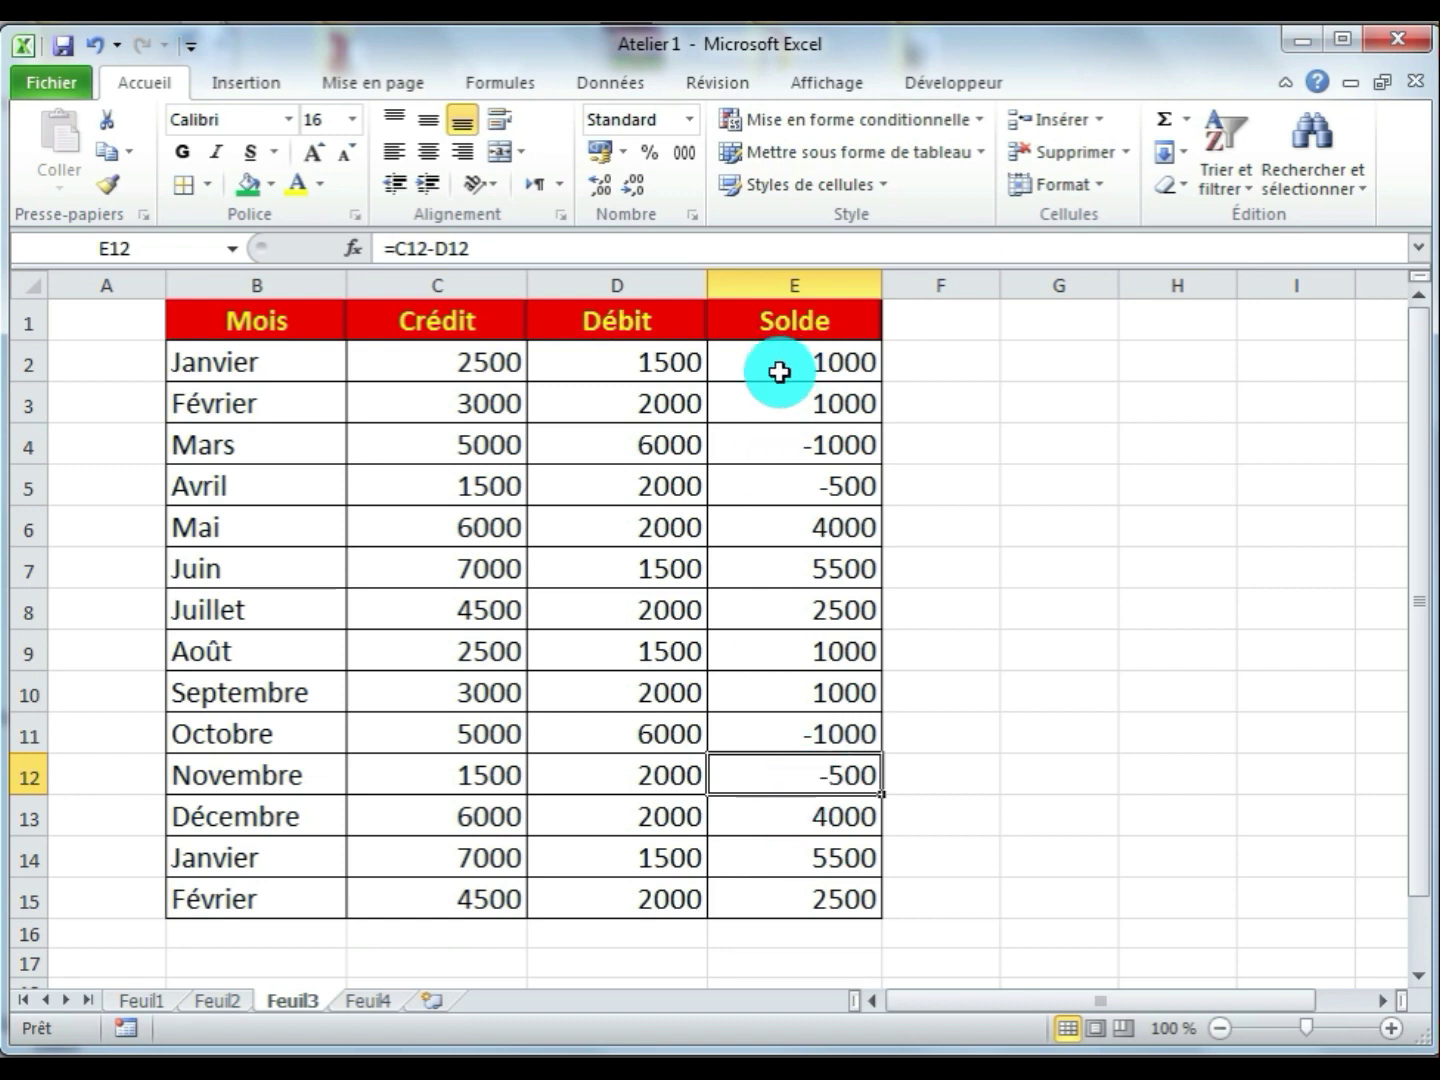
left_click(787, 450)
left_click(789, 490)
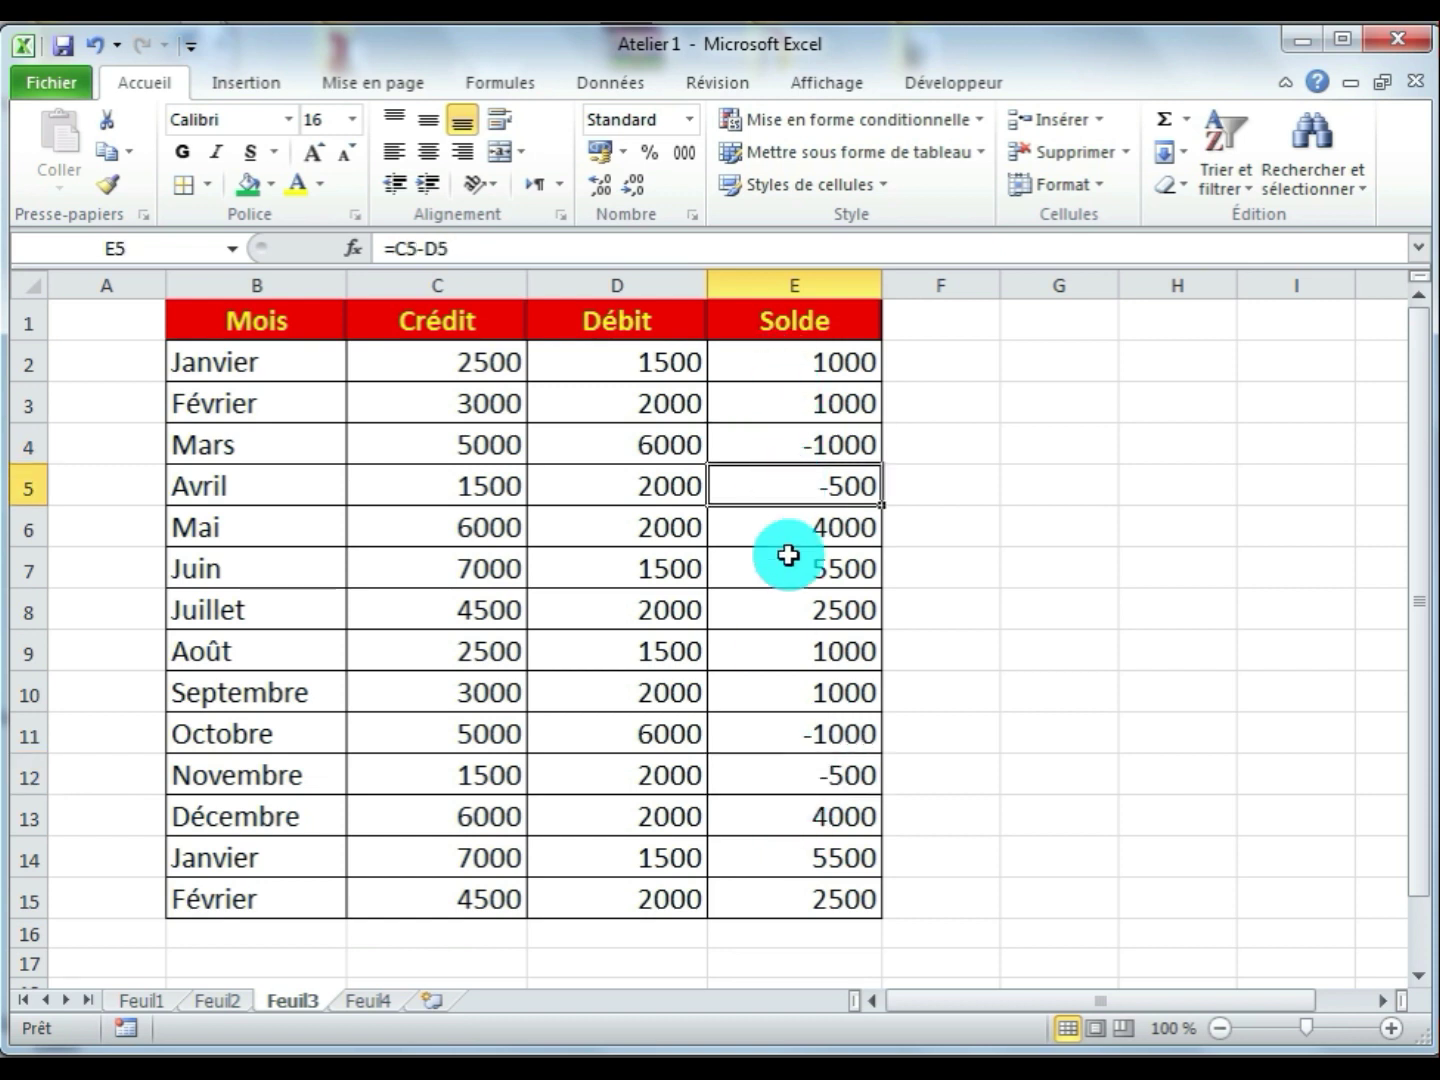
left_click(787, 733)
left_click(797, 787)
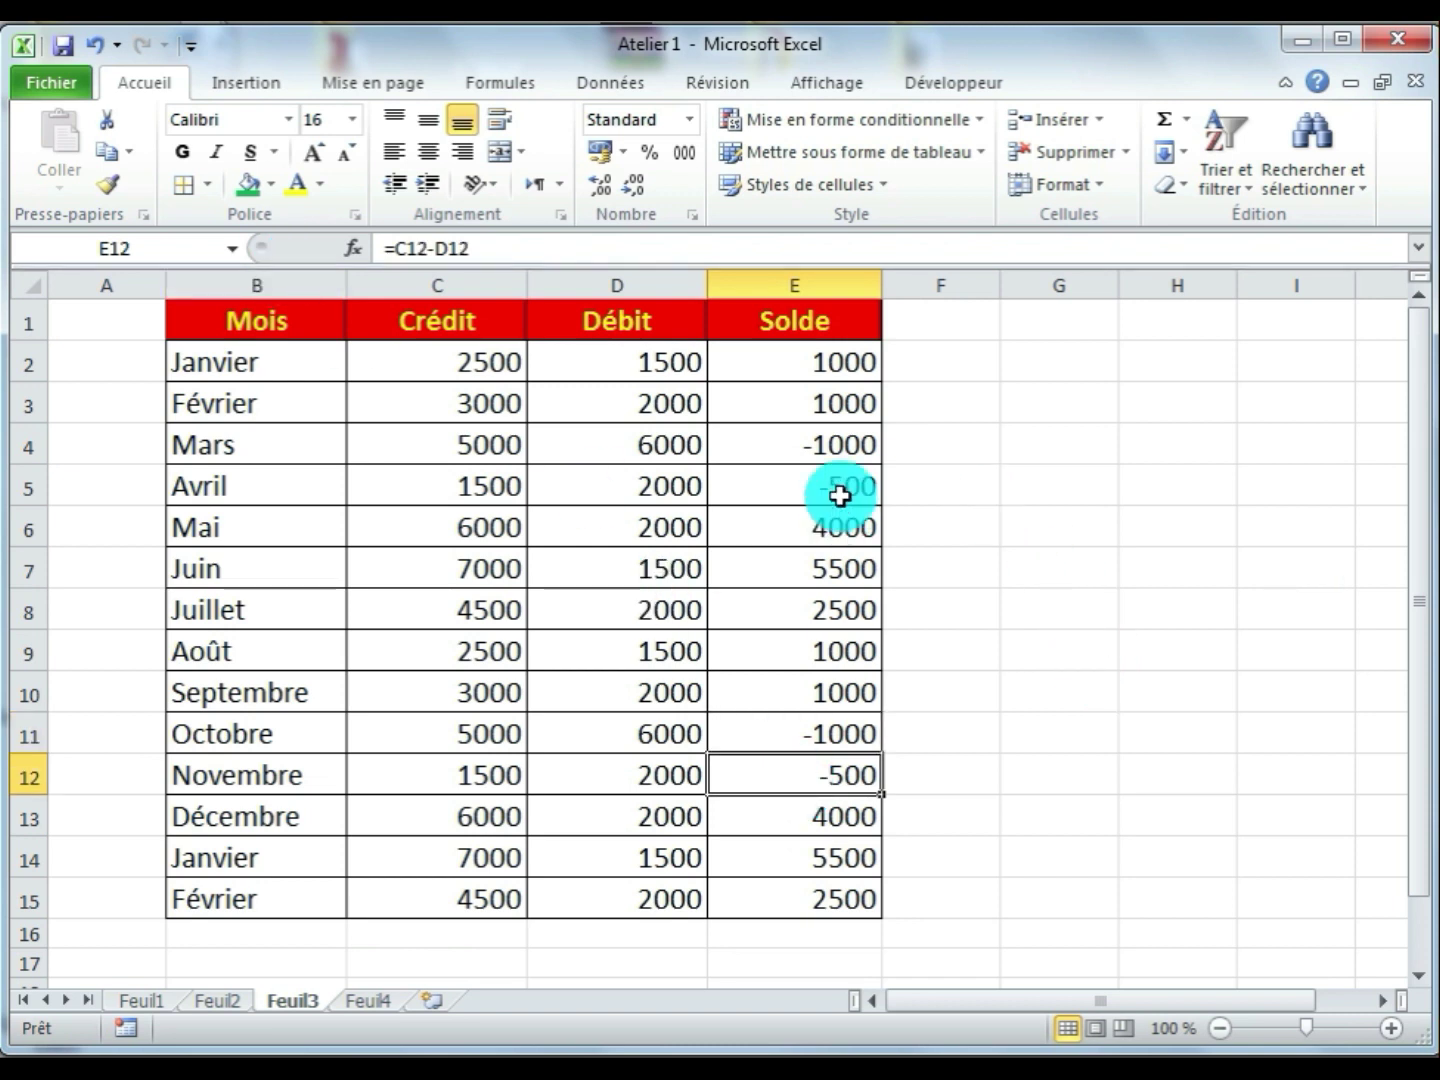
Start an Inférieur à conditional formatting rule on the Solde values in E2:E15 with 0 as the threshold
left_click_drag(800, 364, 800, 902)
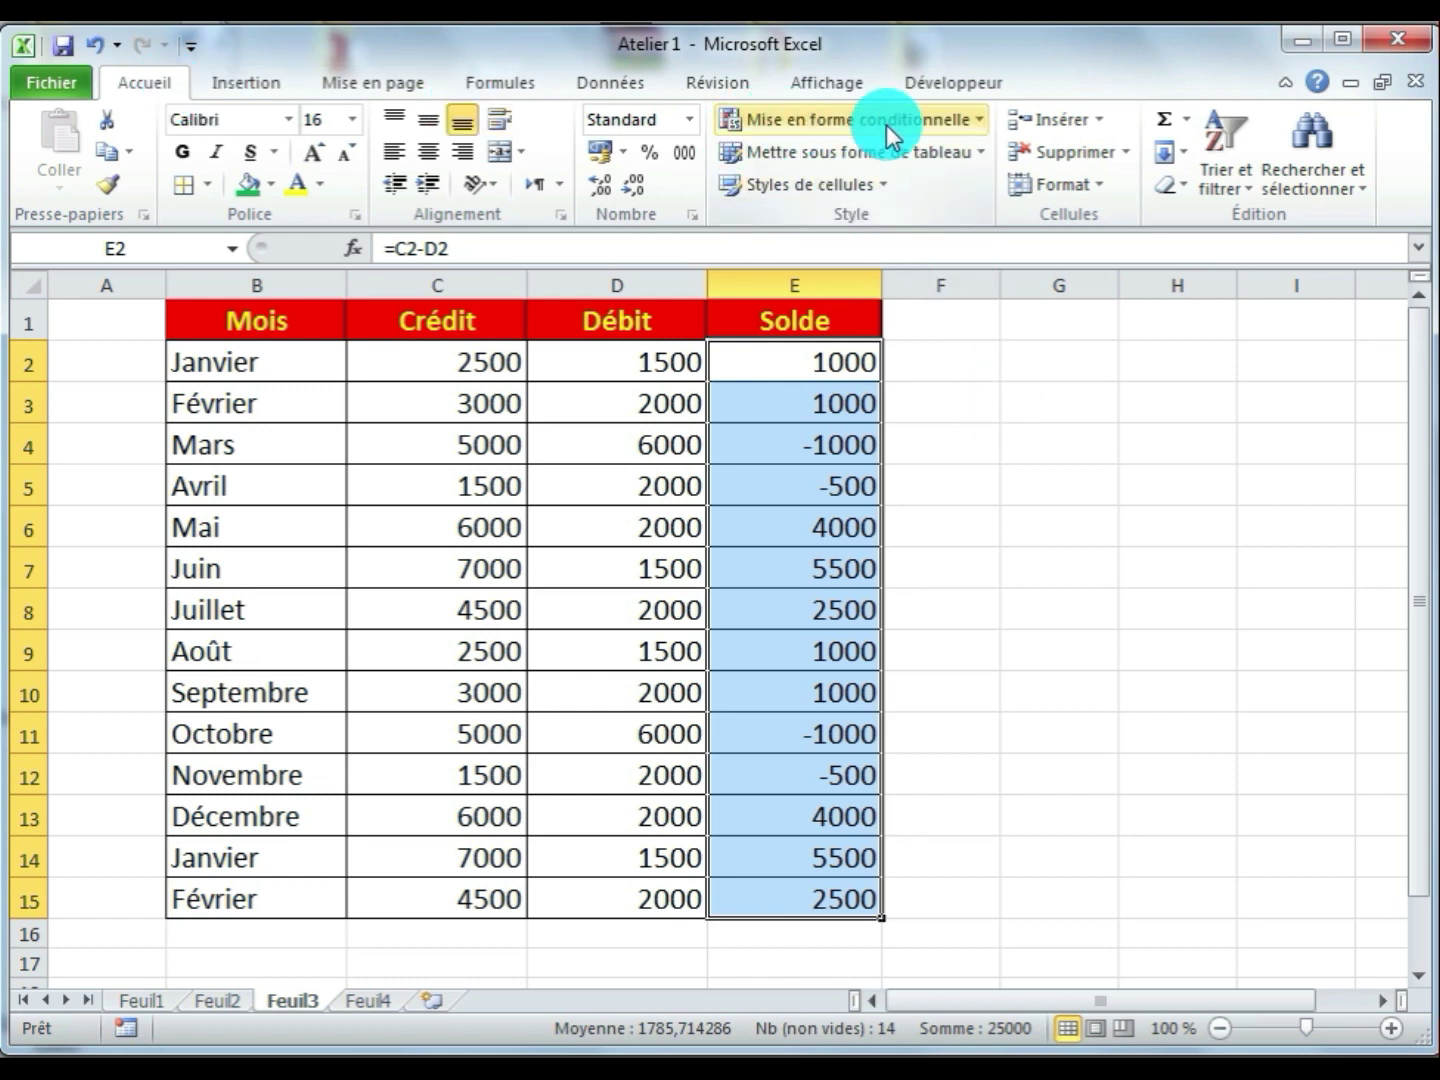
left_click(976, 120)
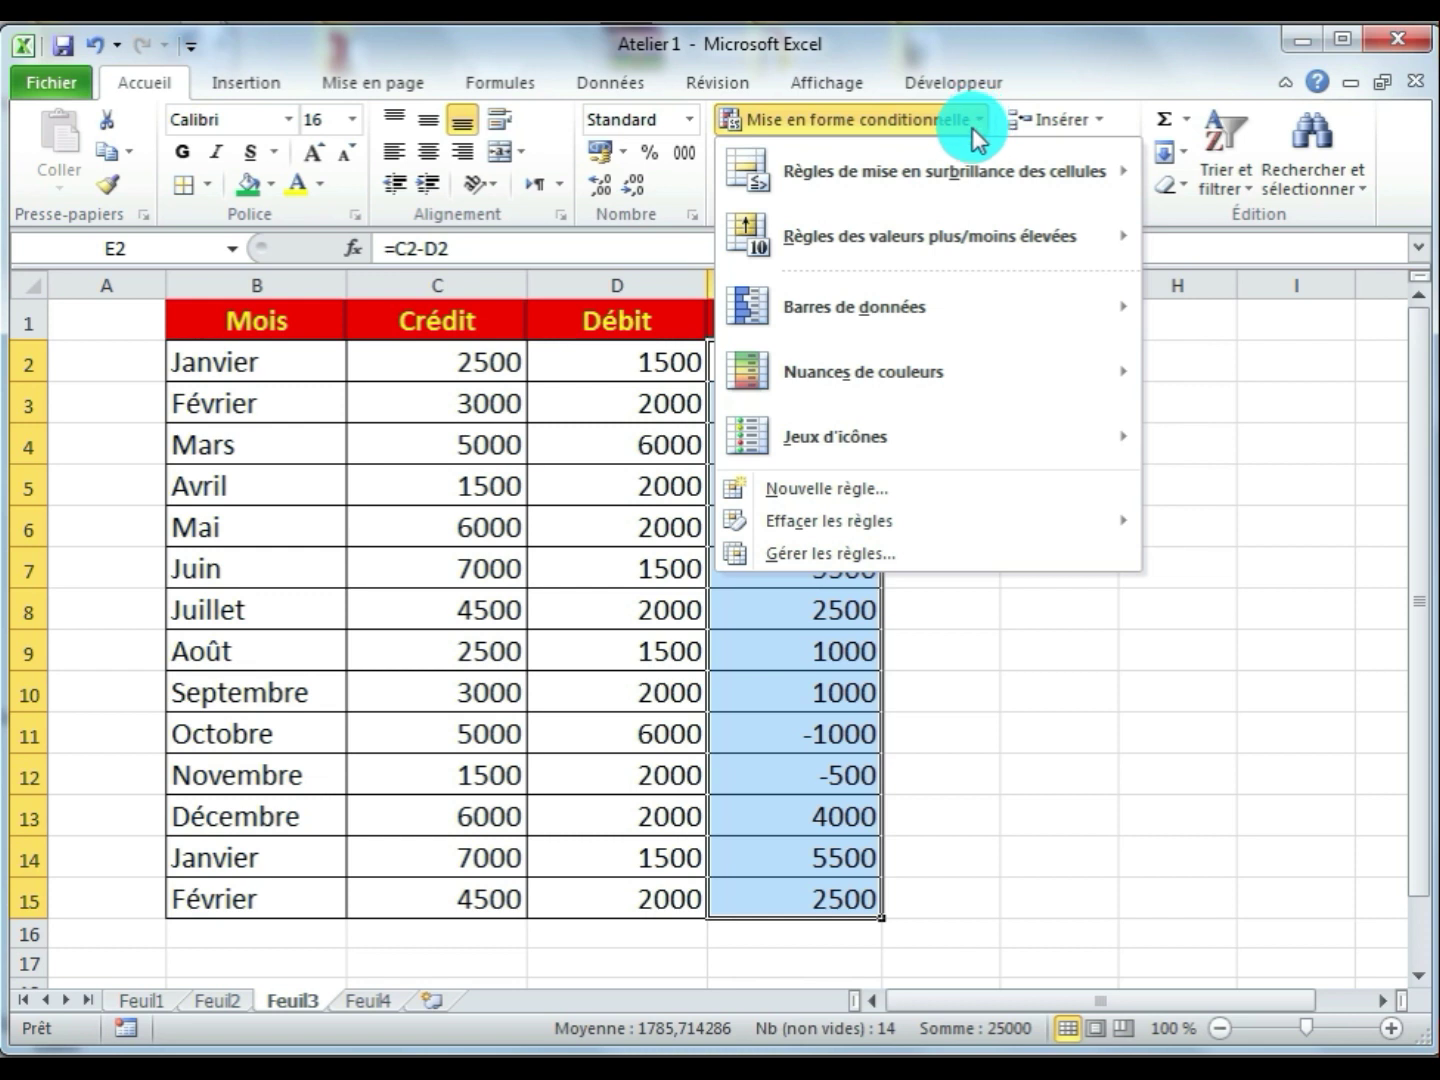
mouse_move(844, 175)
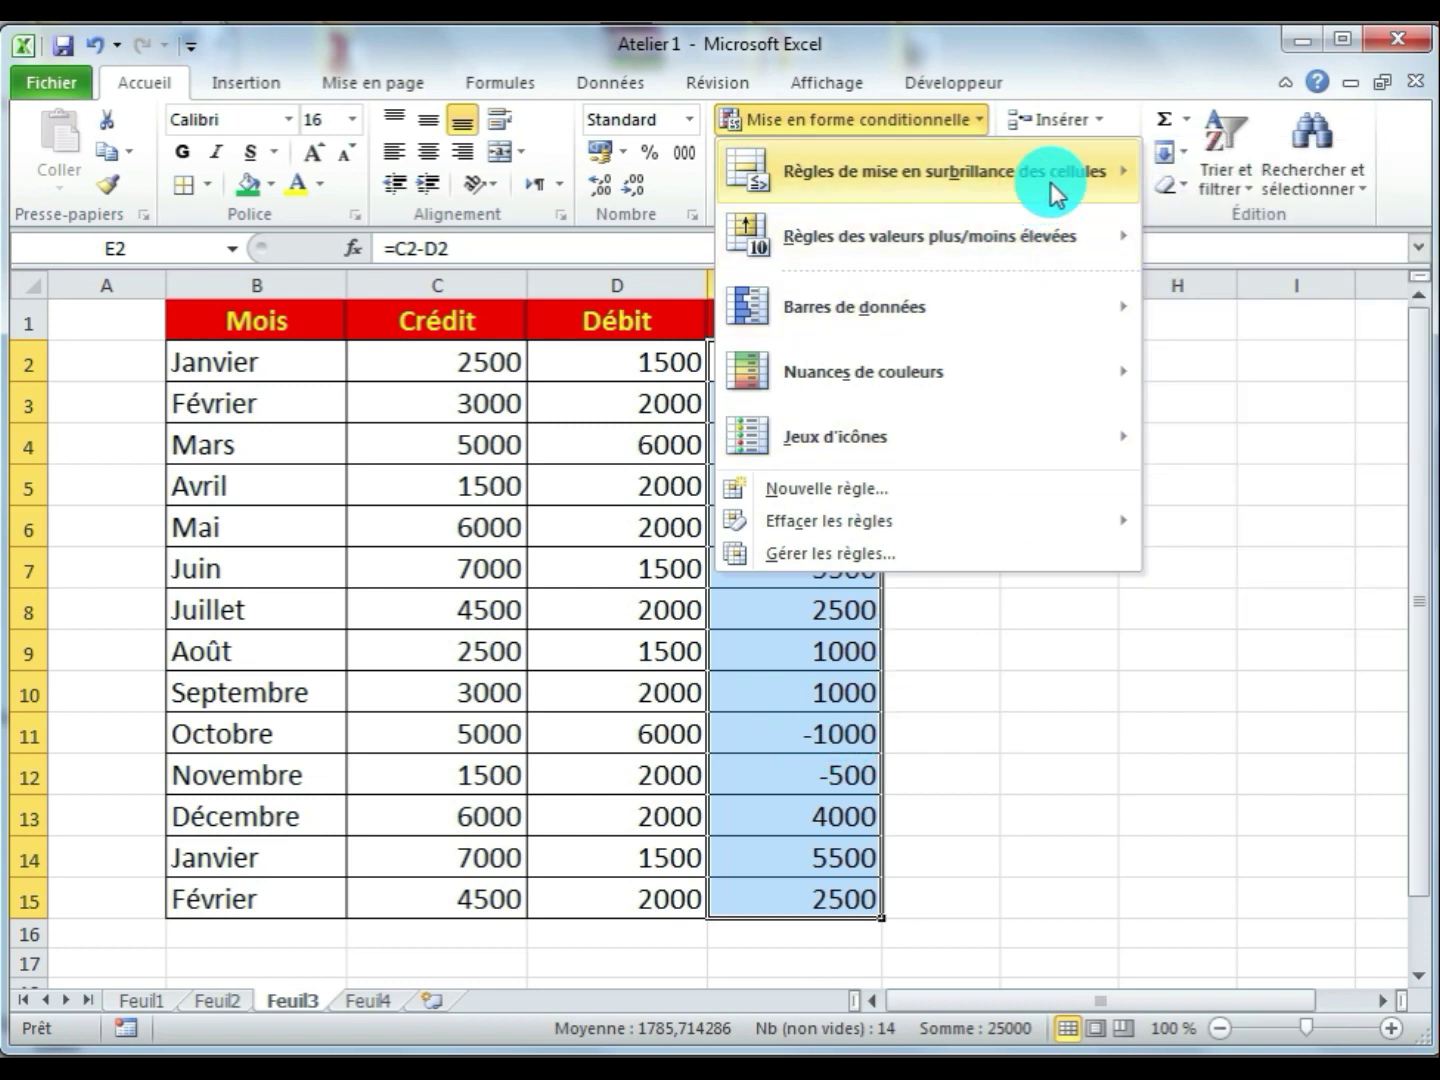
mouse_move(1126, 176)
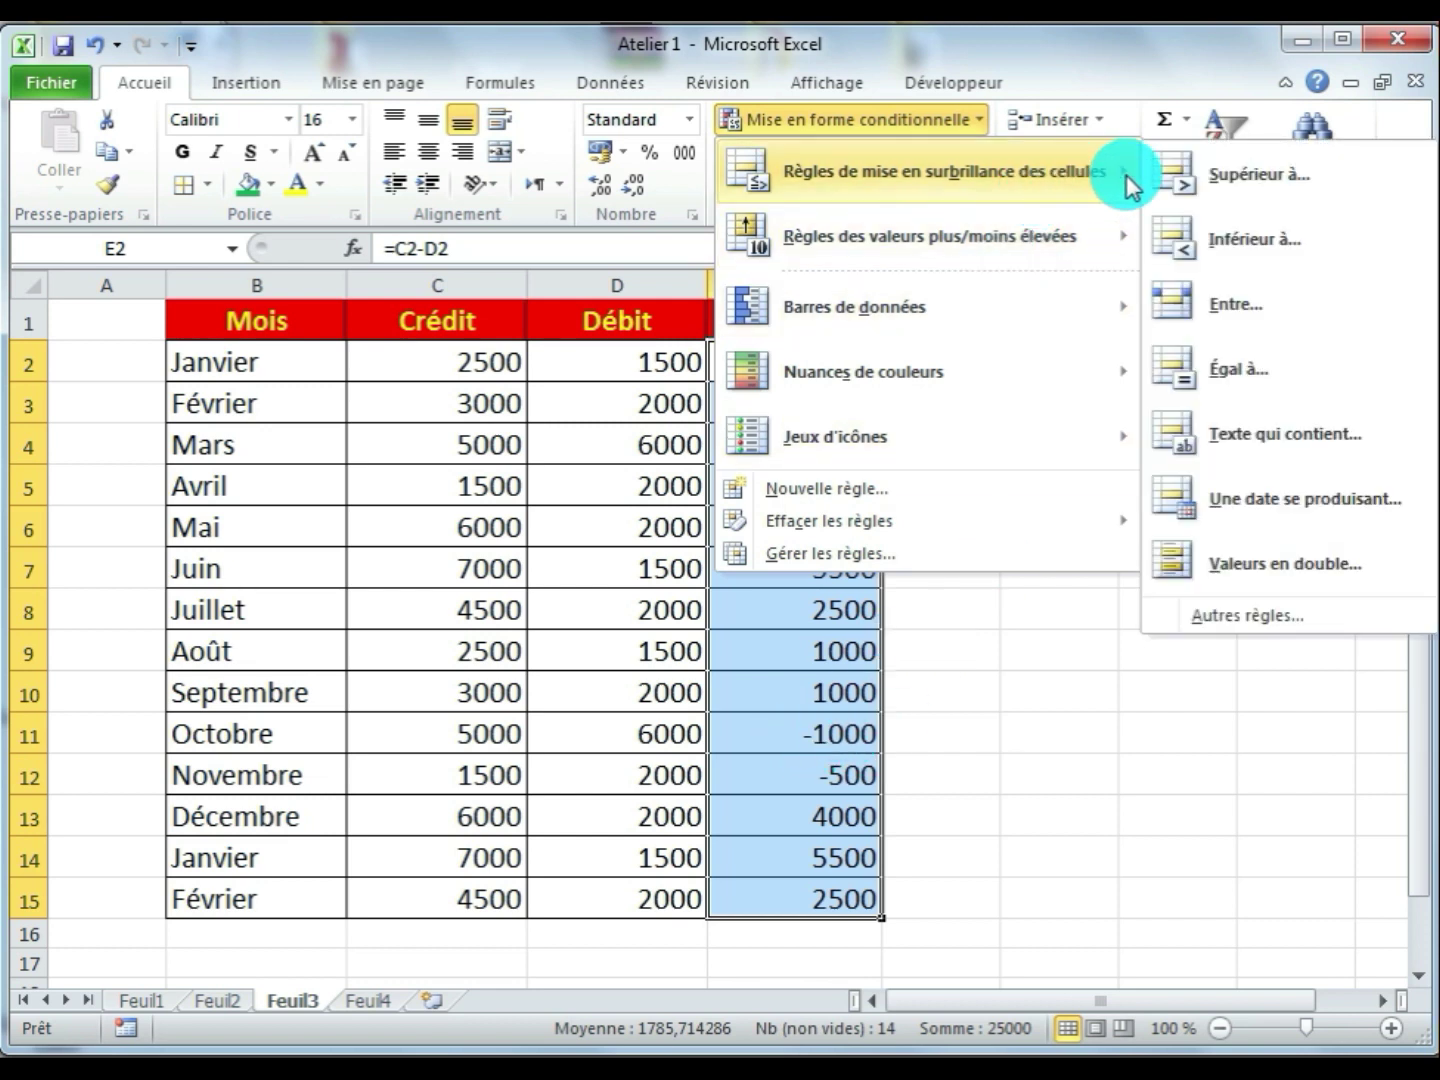
left_click(1277, 245)
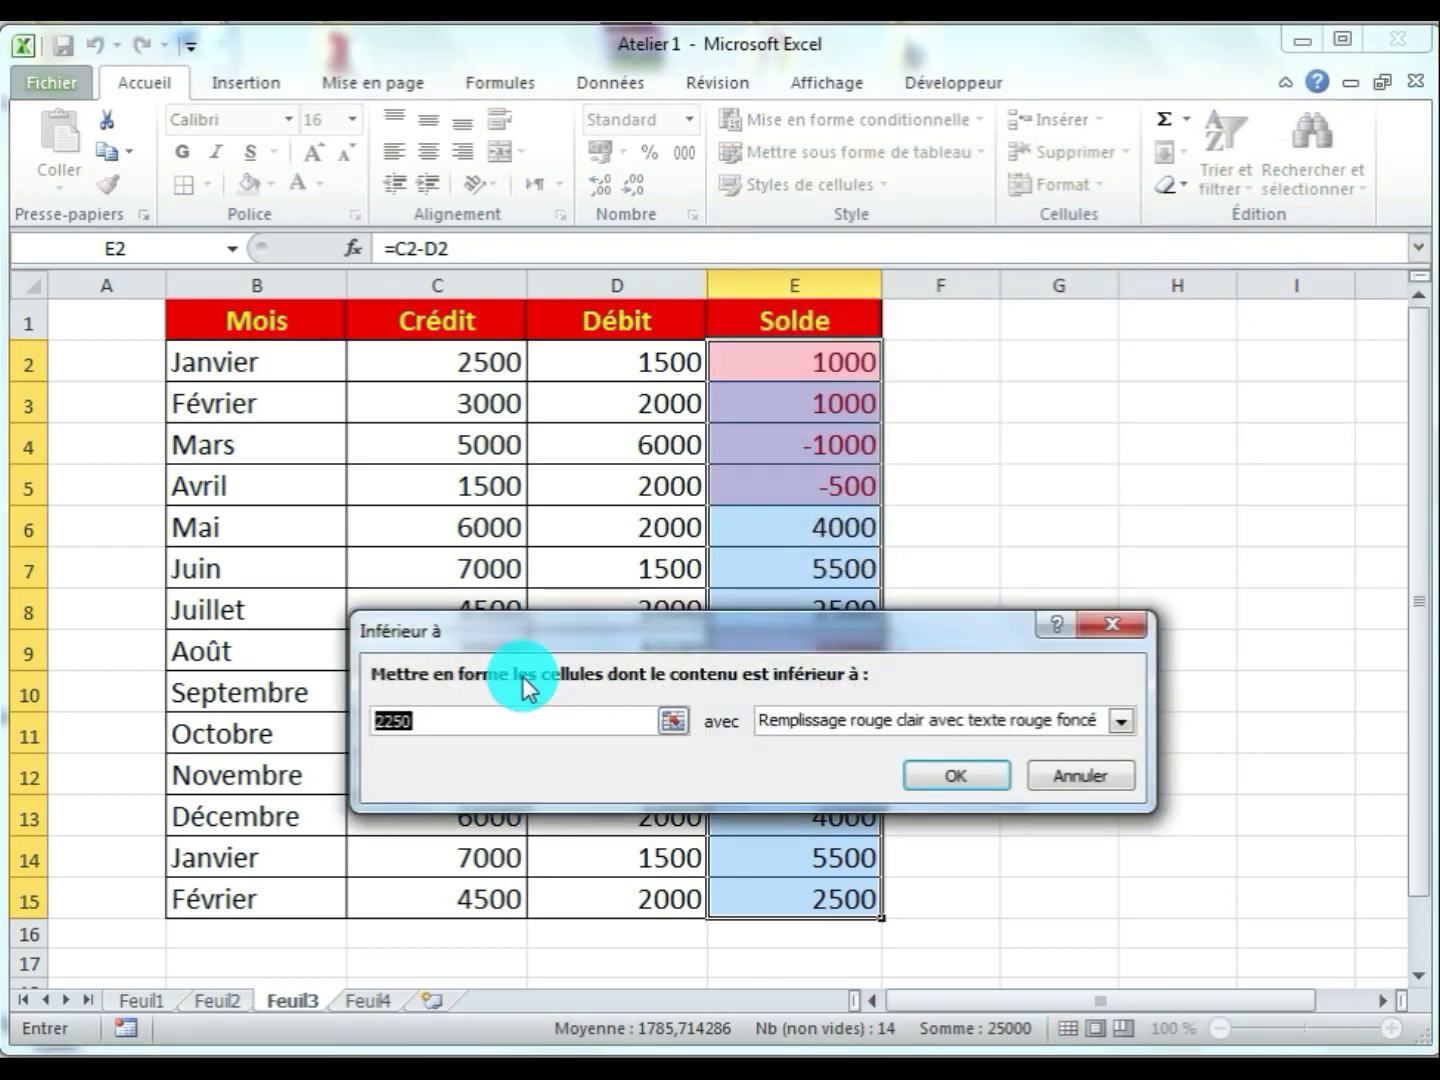
type("0")
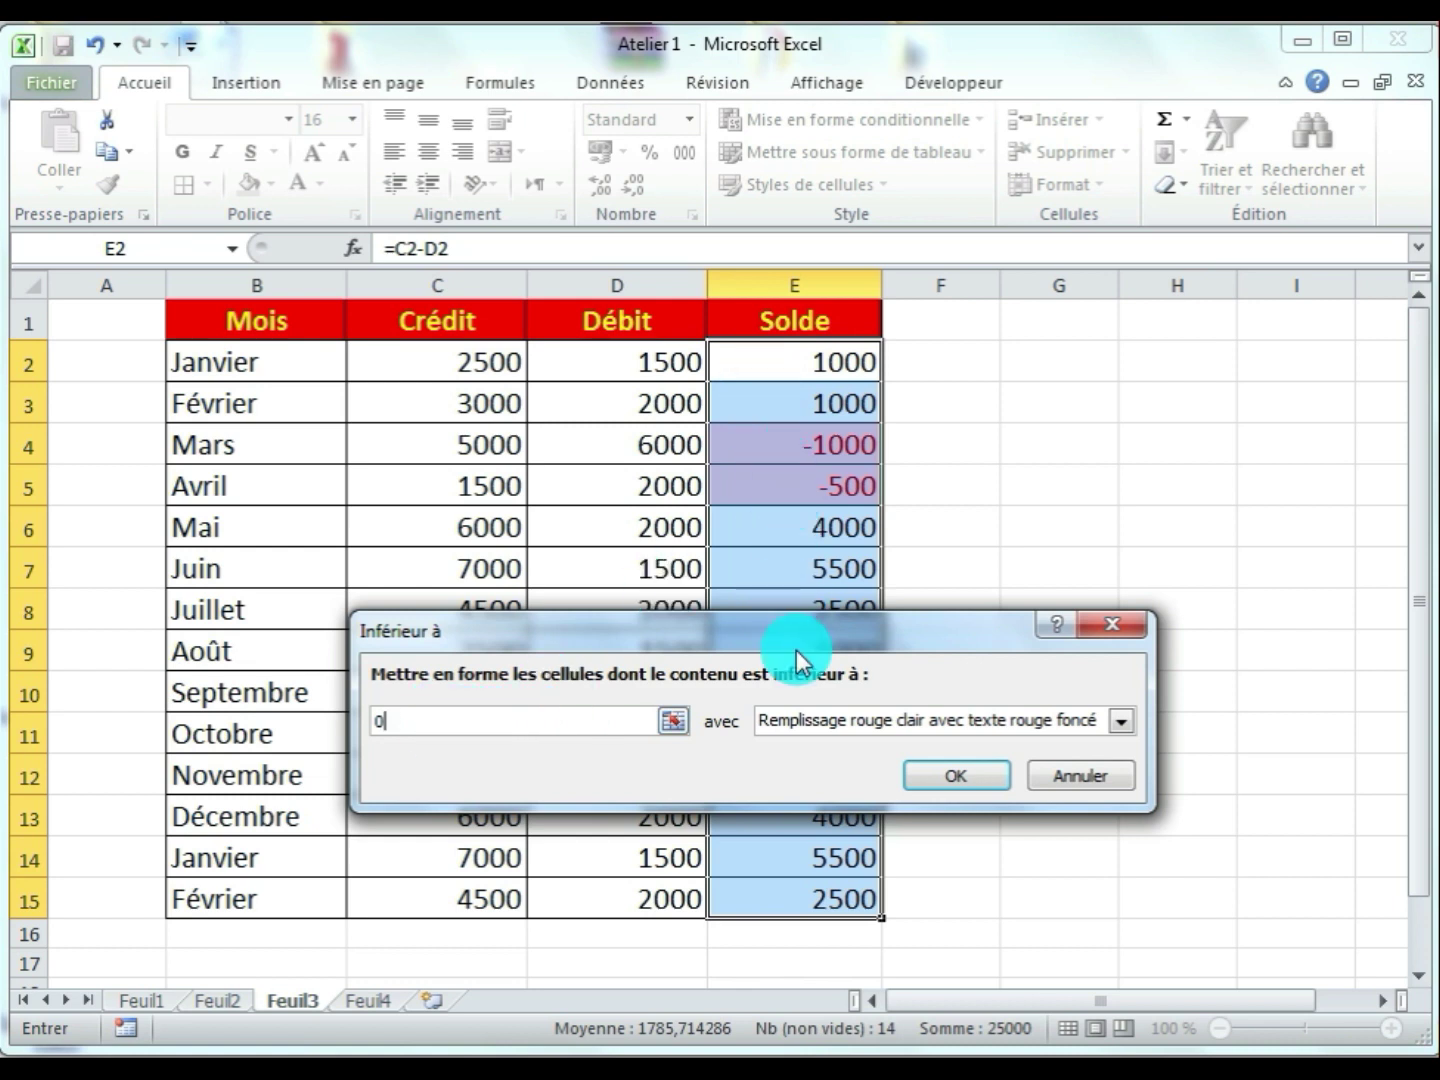
Apply the below-zero rule with Remplissage vert avec texte vert foncé and check the highlighted Solde cells
left_click_drag(795, 630, 702, 476)
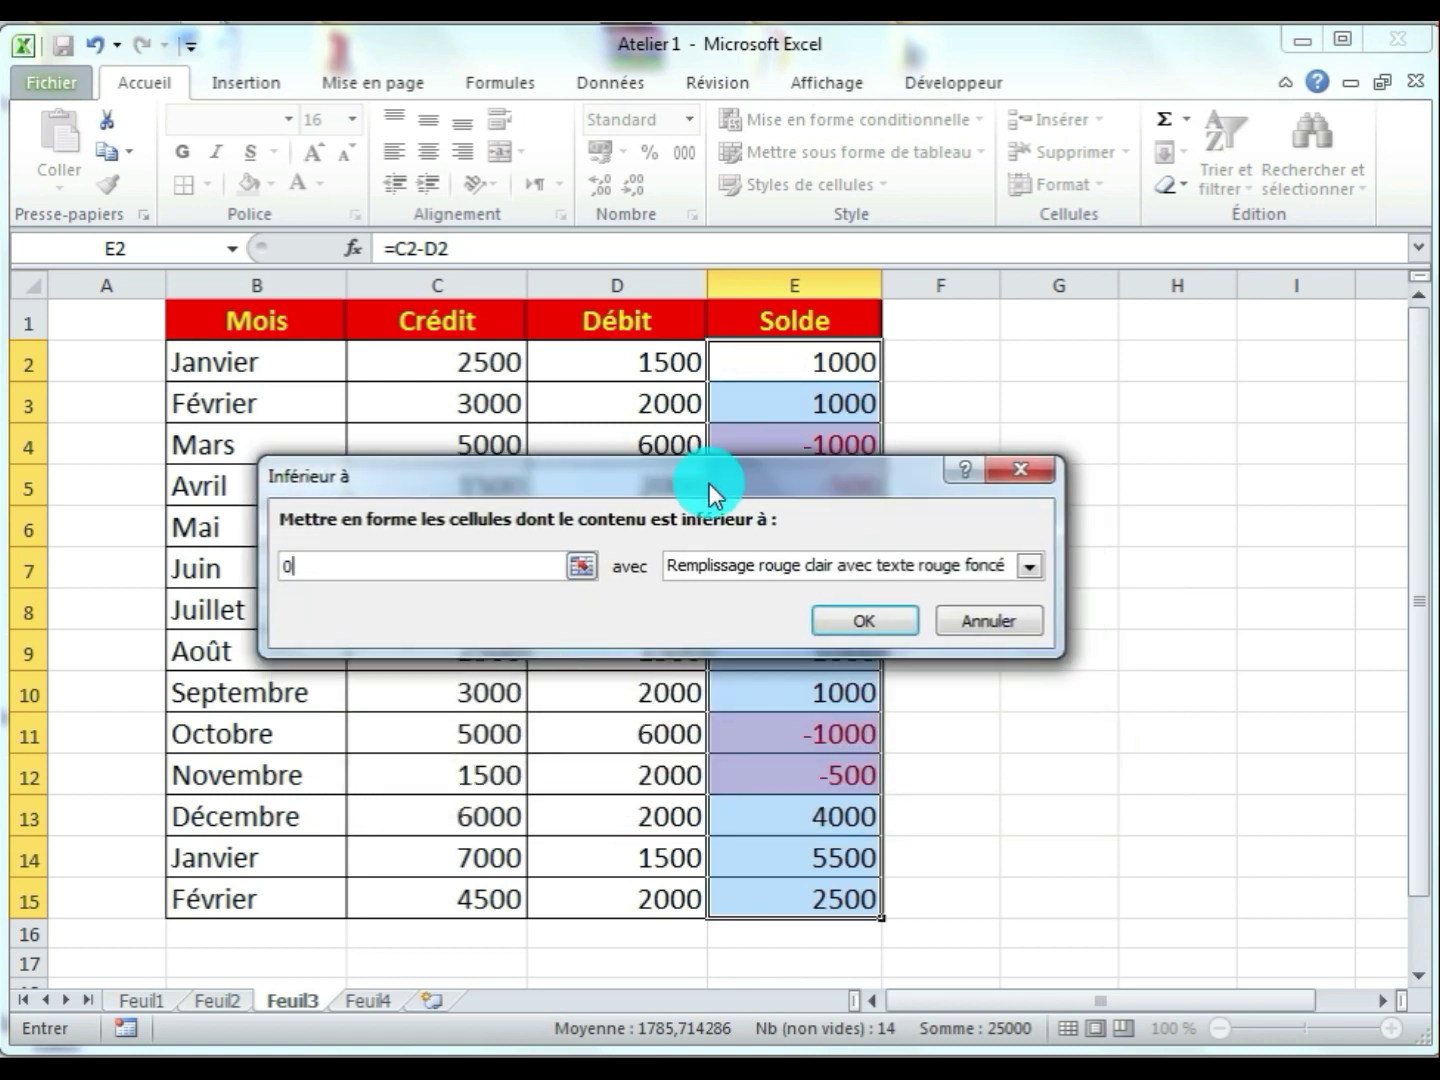
left_click(1028, 568)
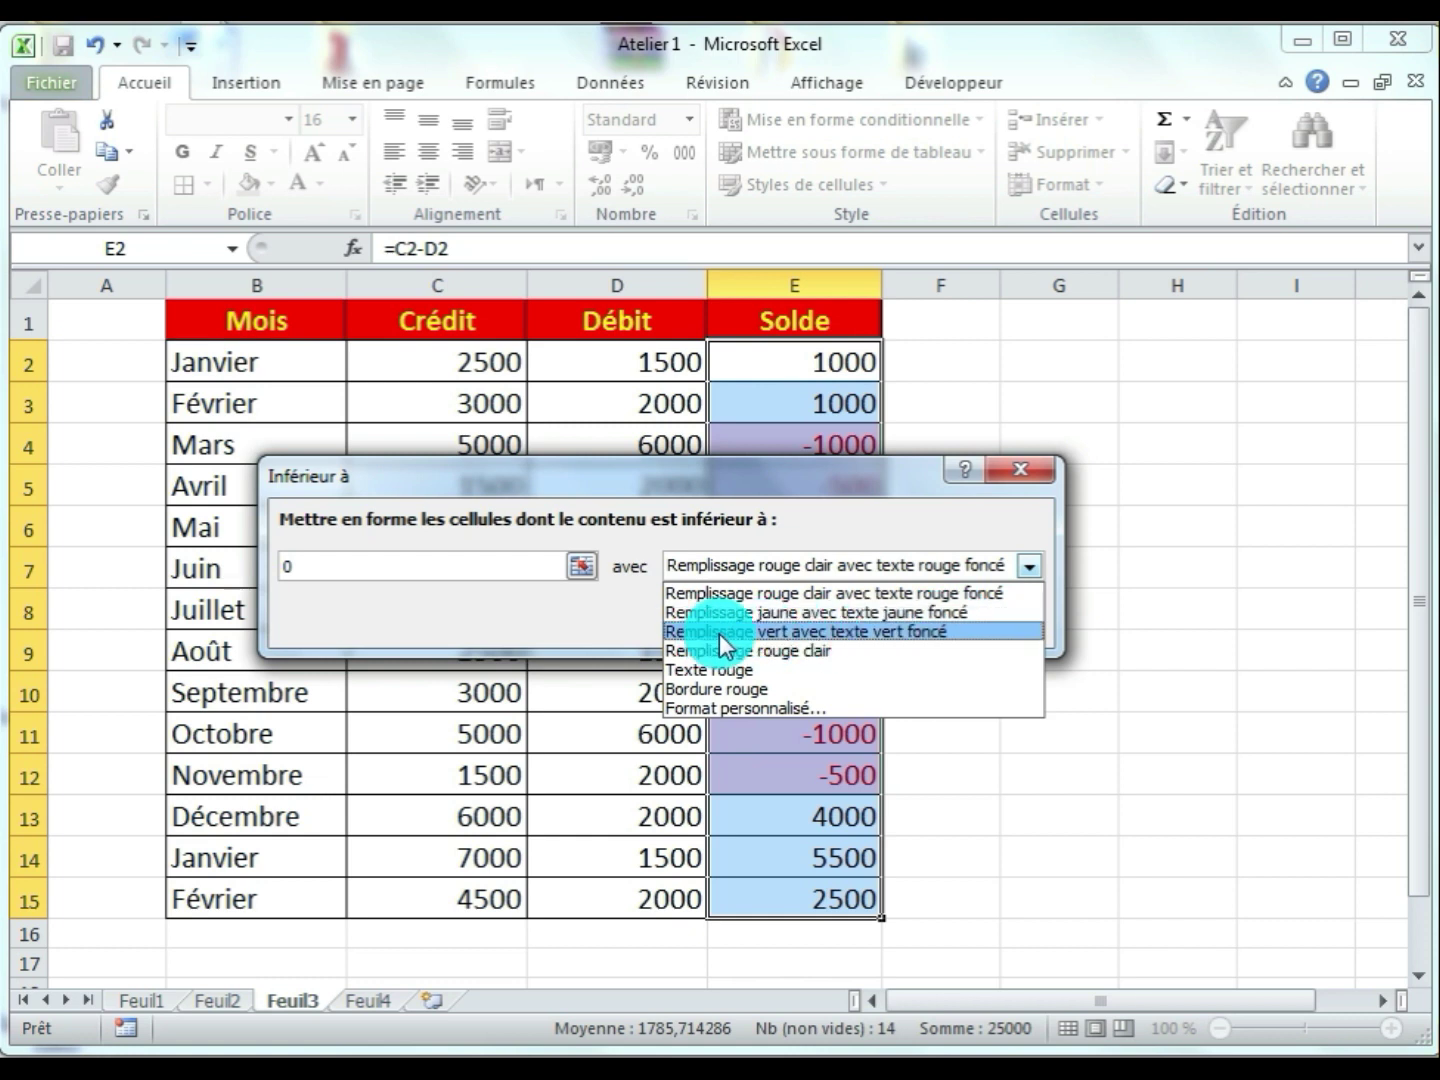
left_click(926, 632)
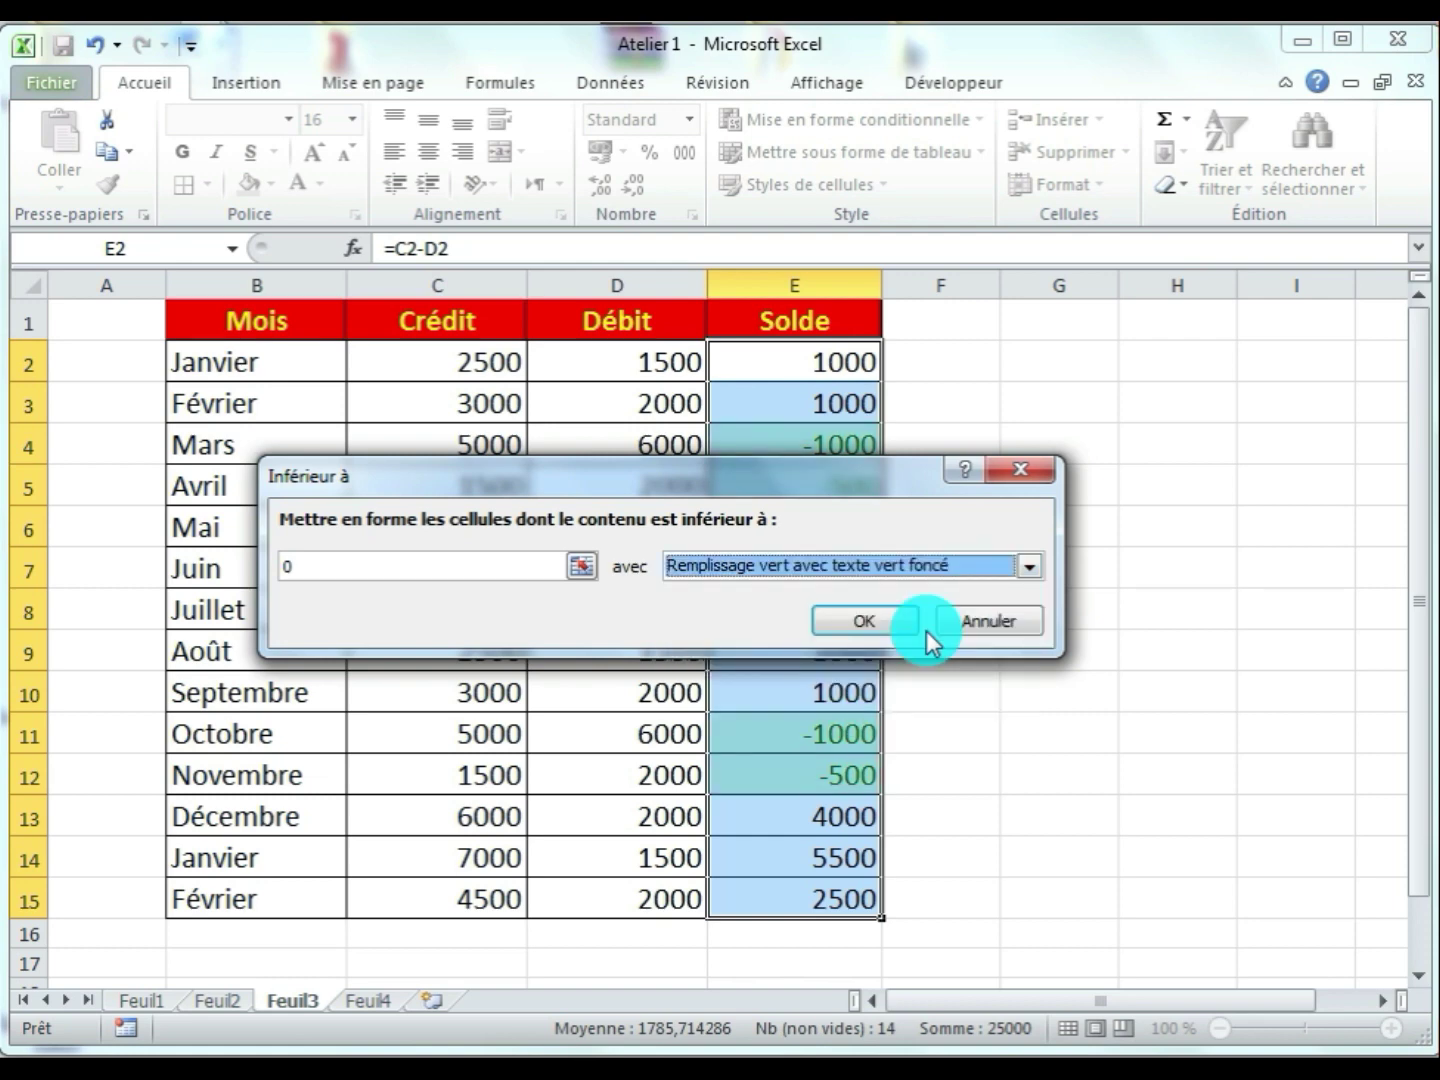
left_click(871, 620)
left_click(1101, 607)
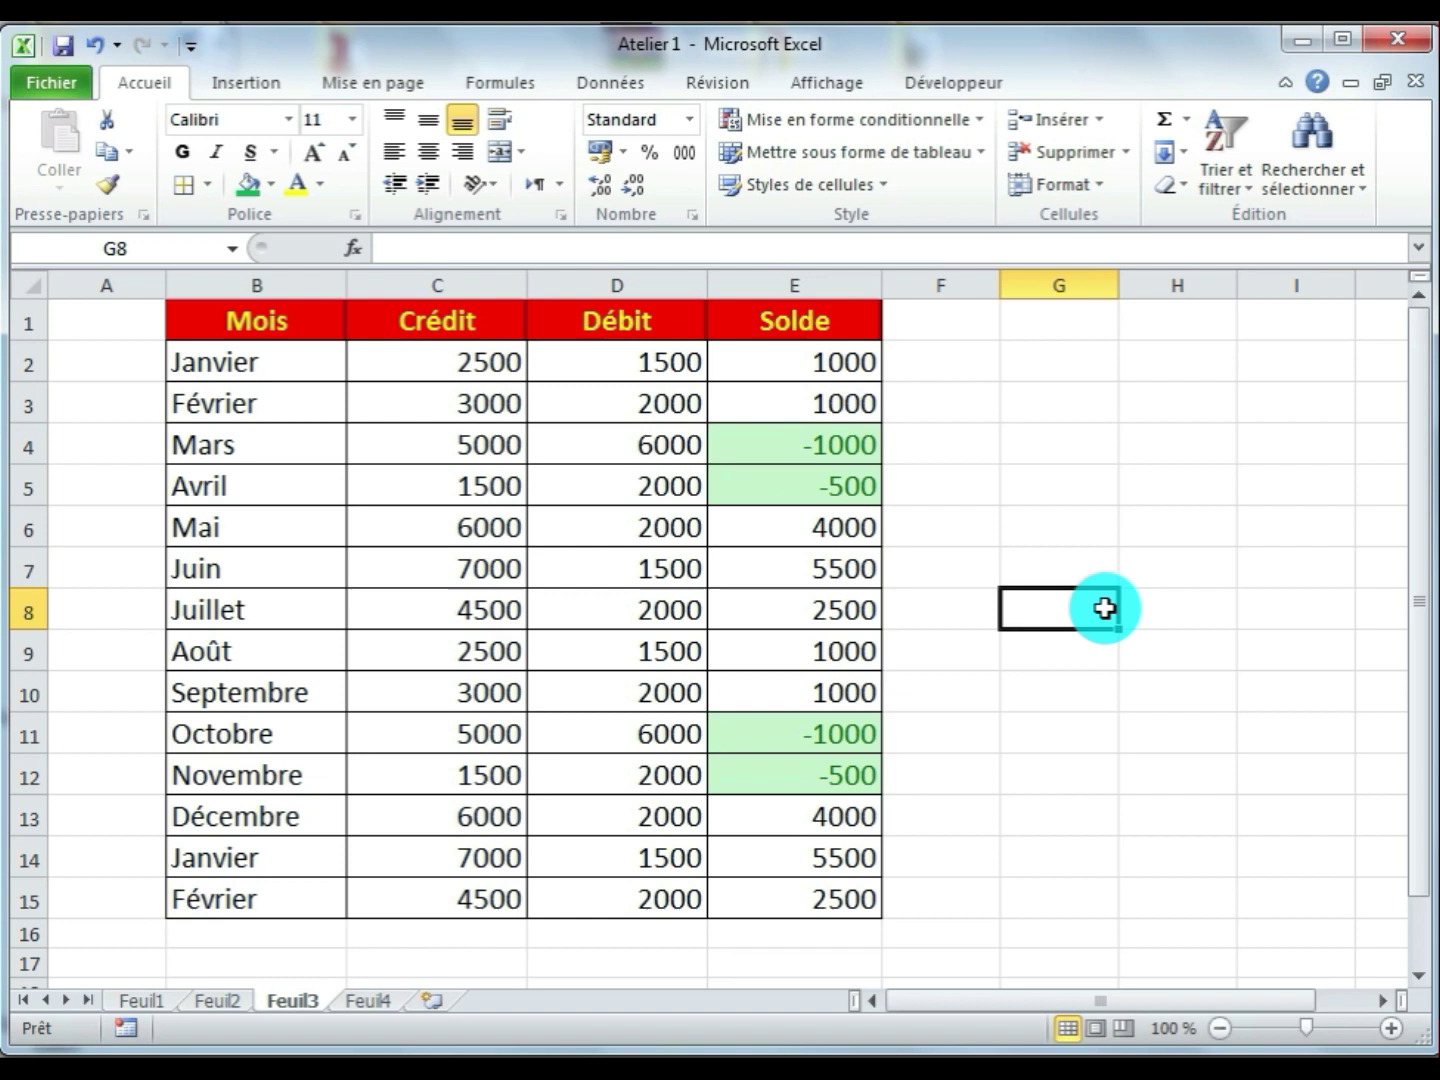
left_click(845, 458)
left_click(848, 487)
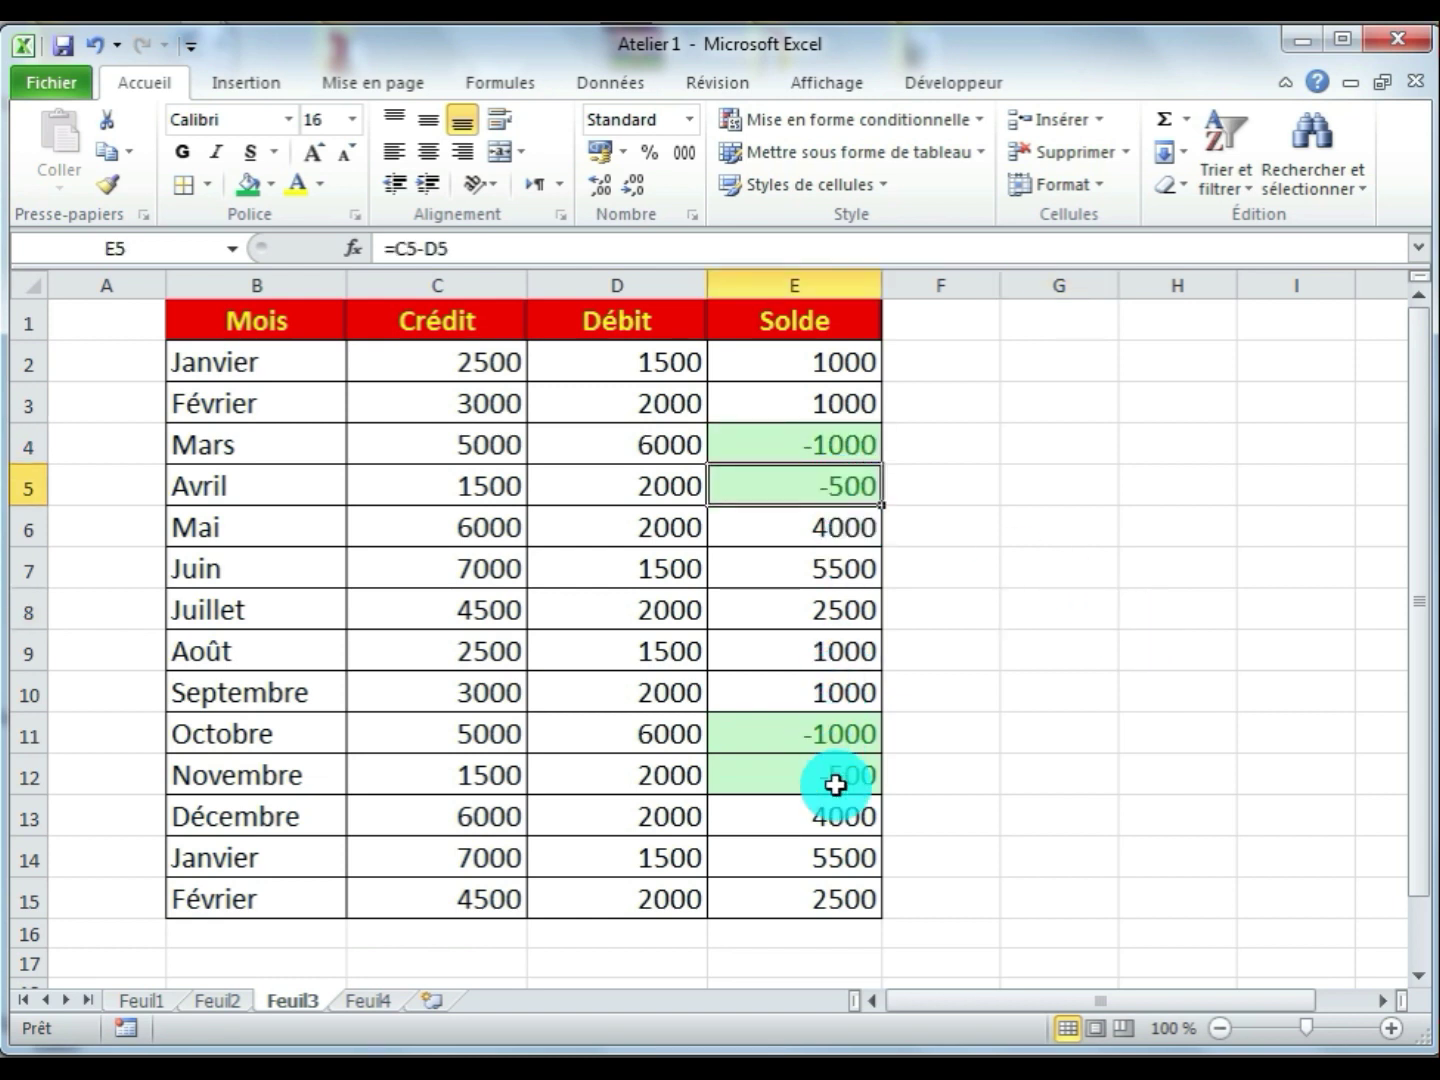
left_click(1158, 476)
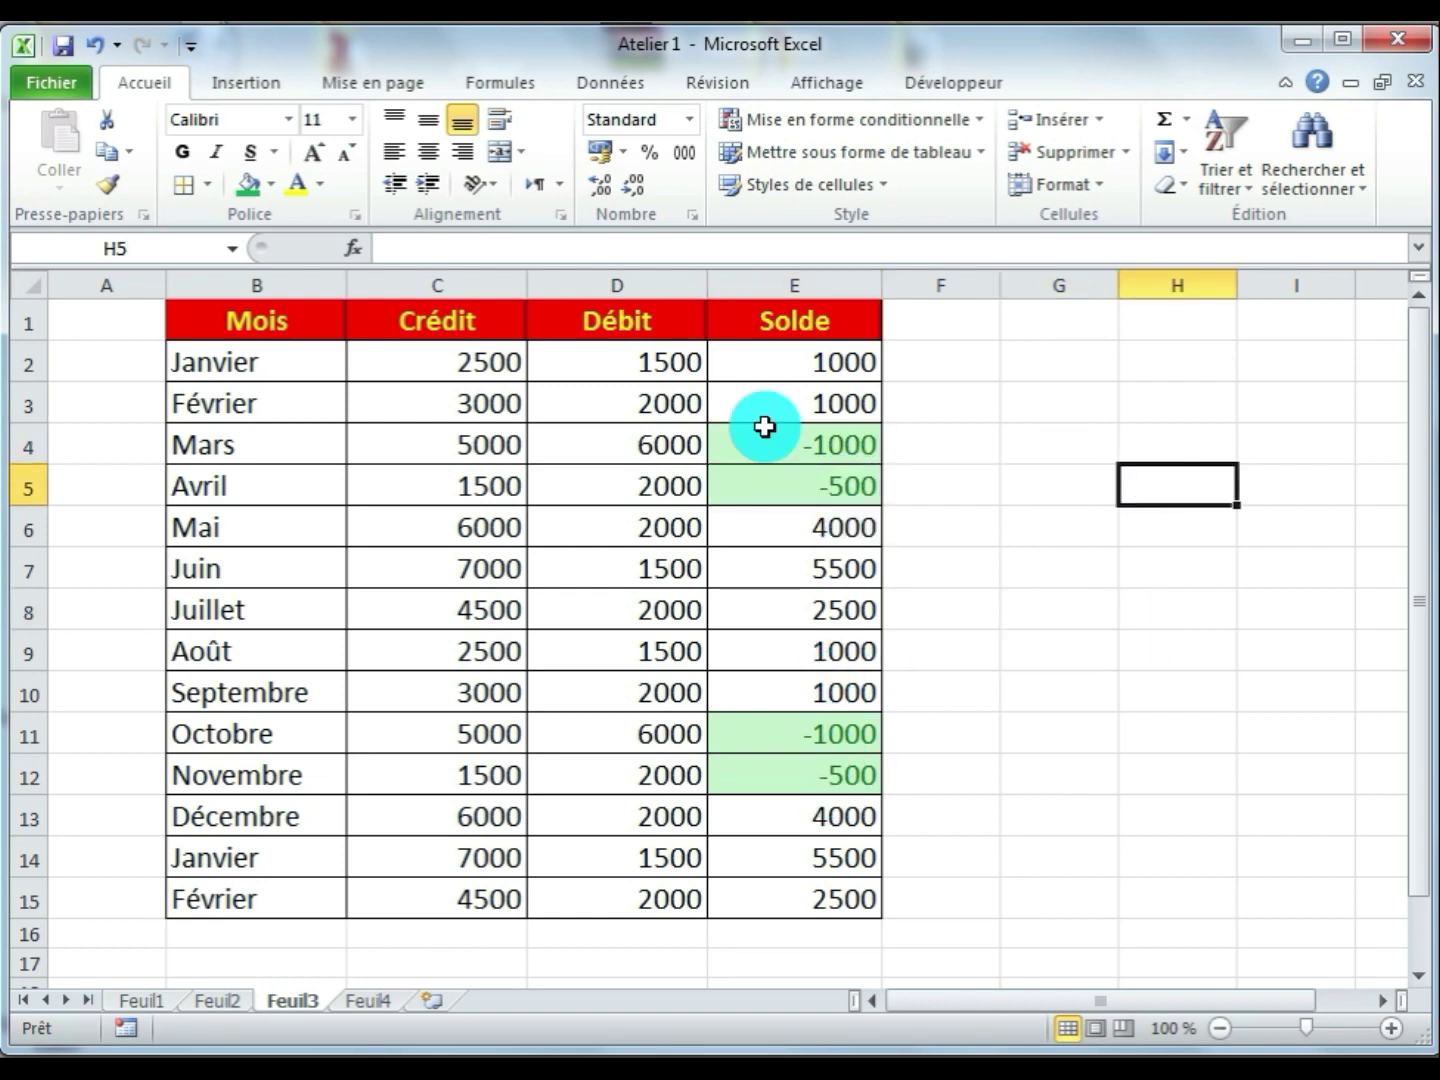
Change the Débit for the first Janvier row in D2 to 4000 and check its Solde in E2
left_click(814, 364)
left_click(482, 360)
left_click(670, 362)
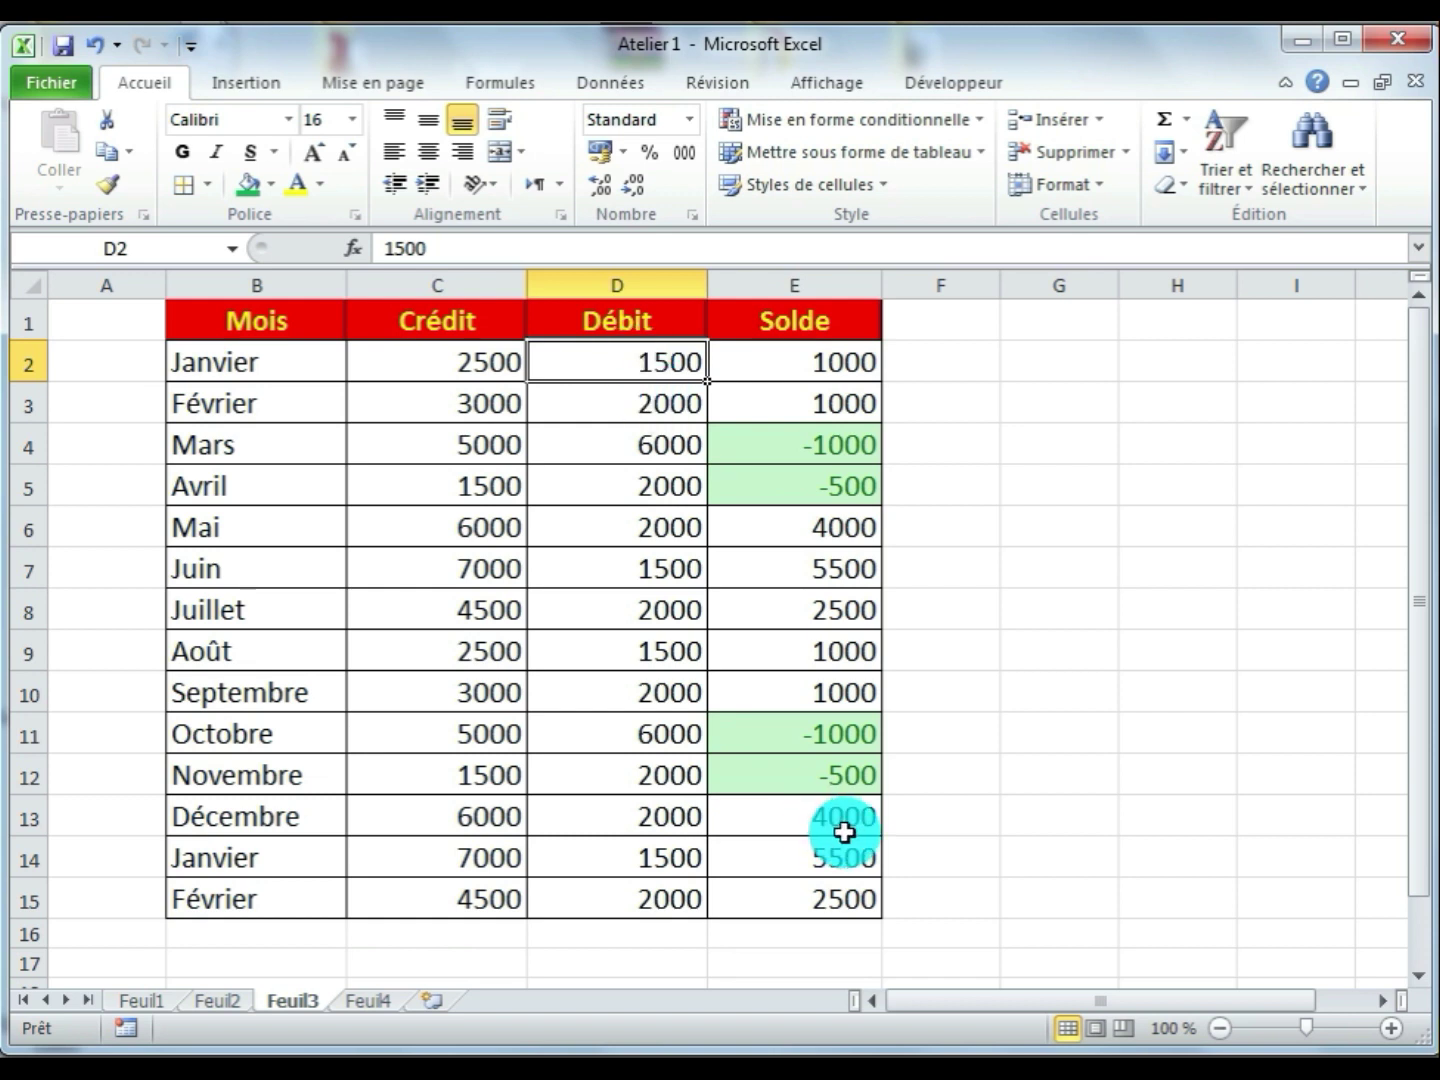
type("4")
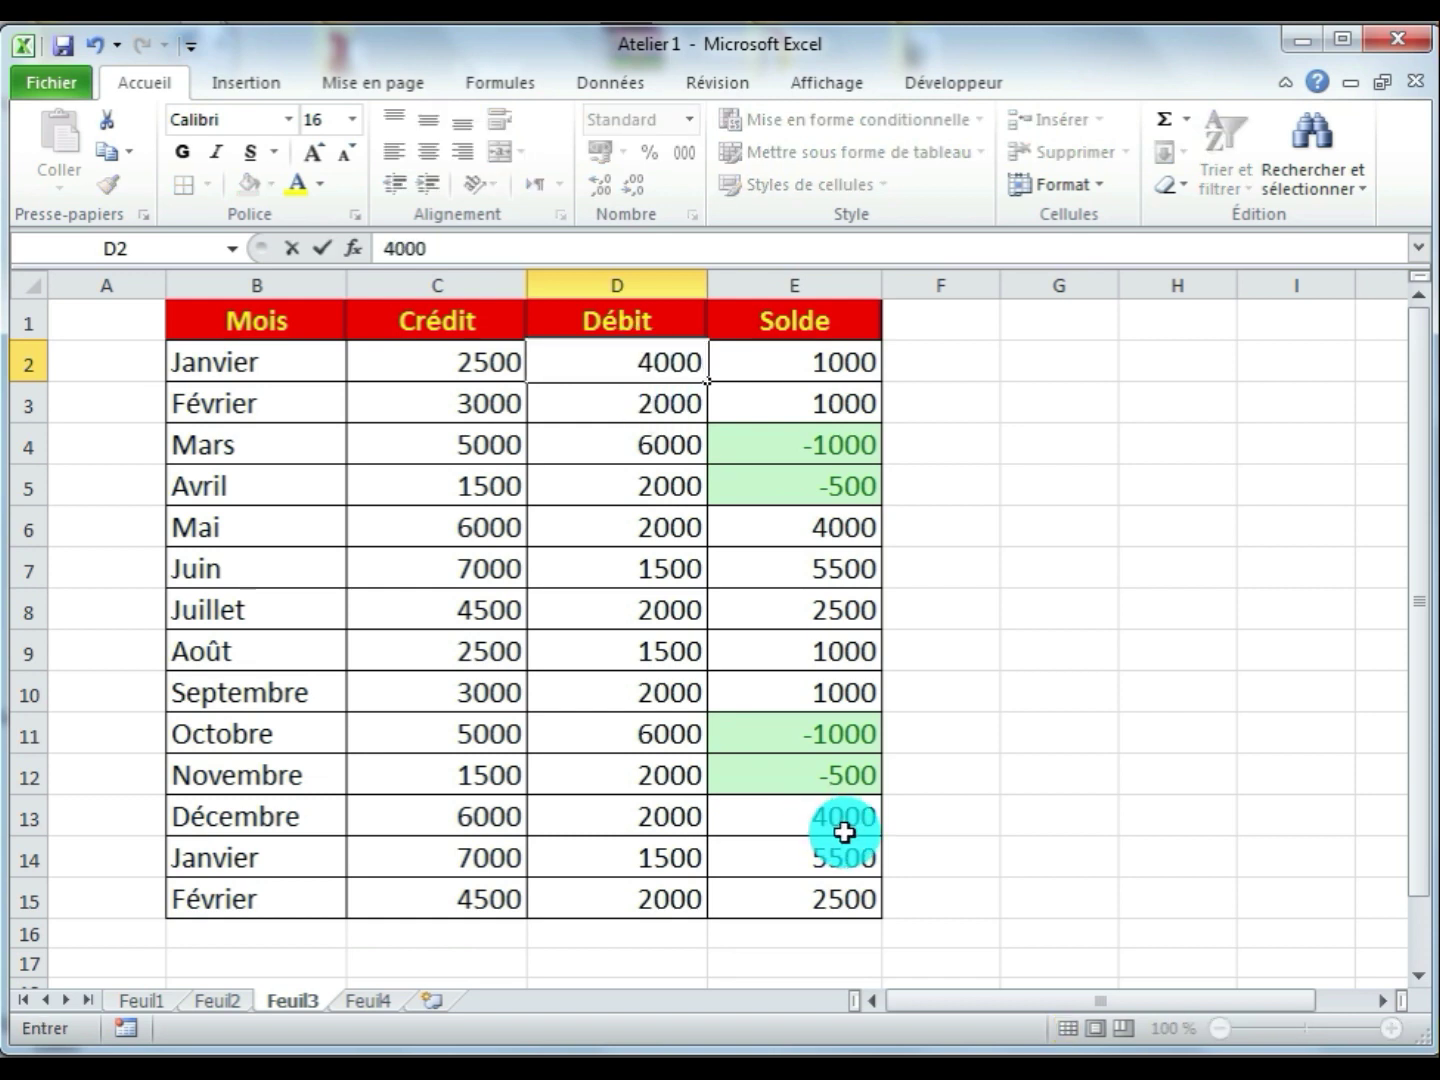
type("000")
key("Return")
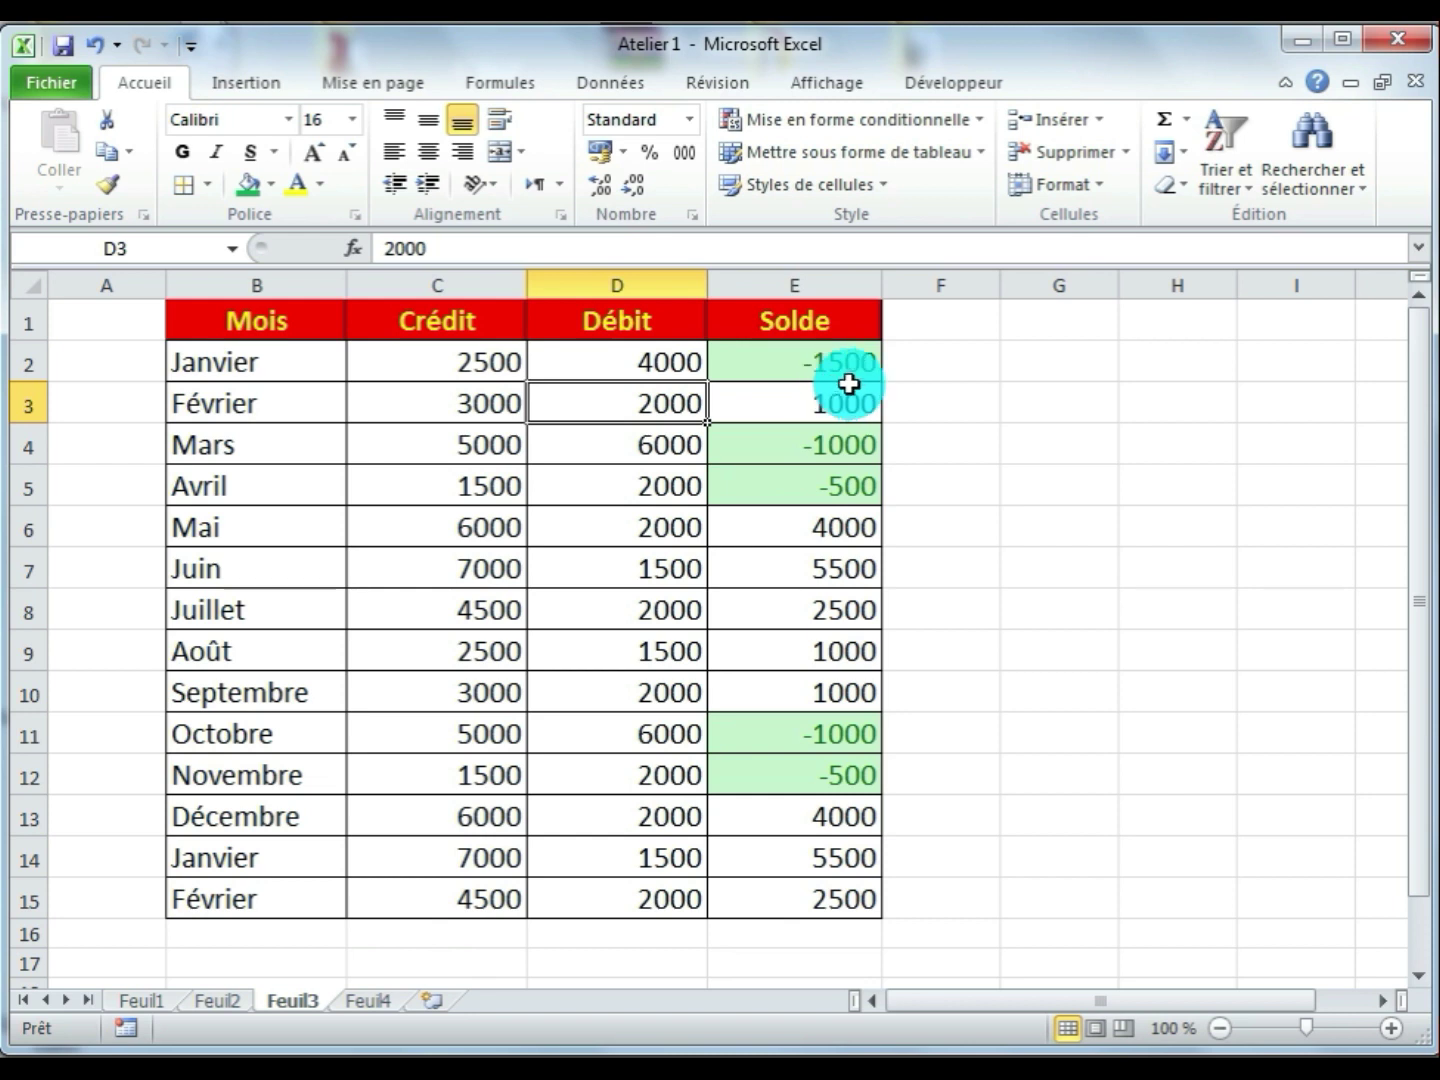
left_click(806, 362)
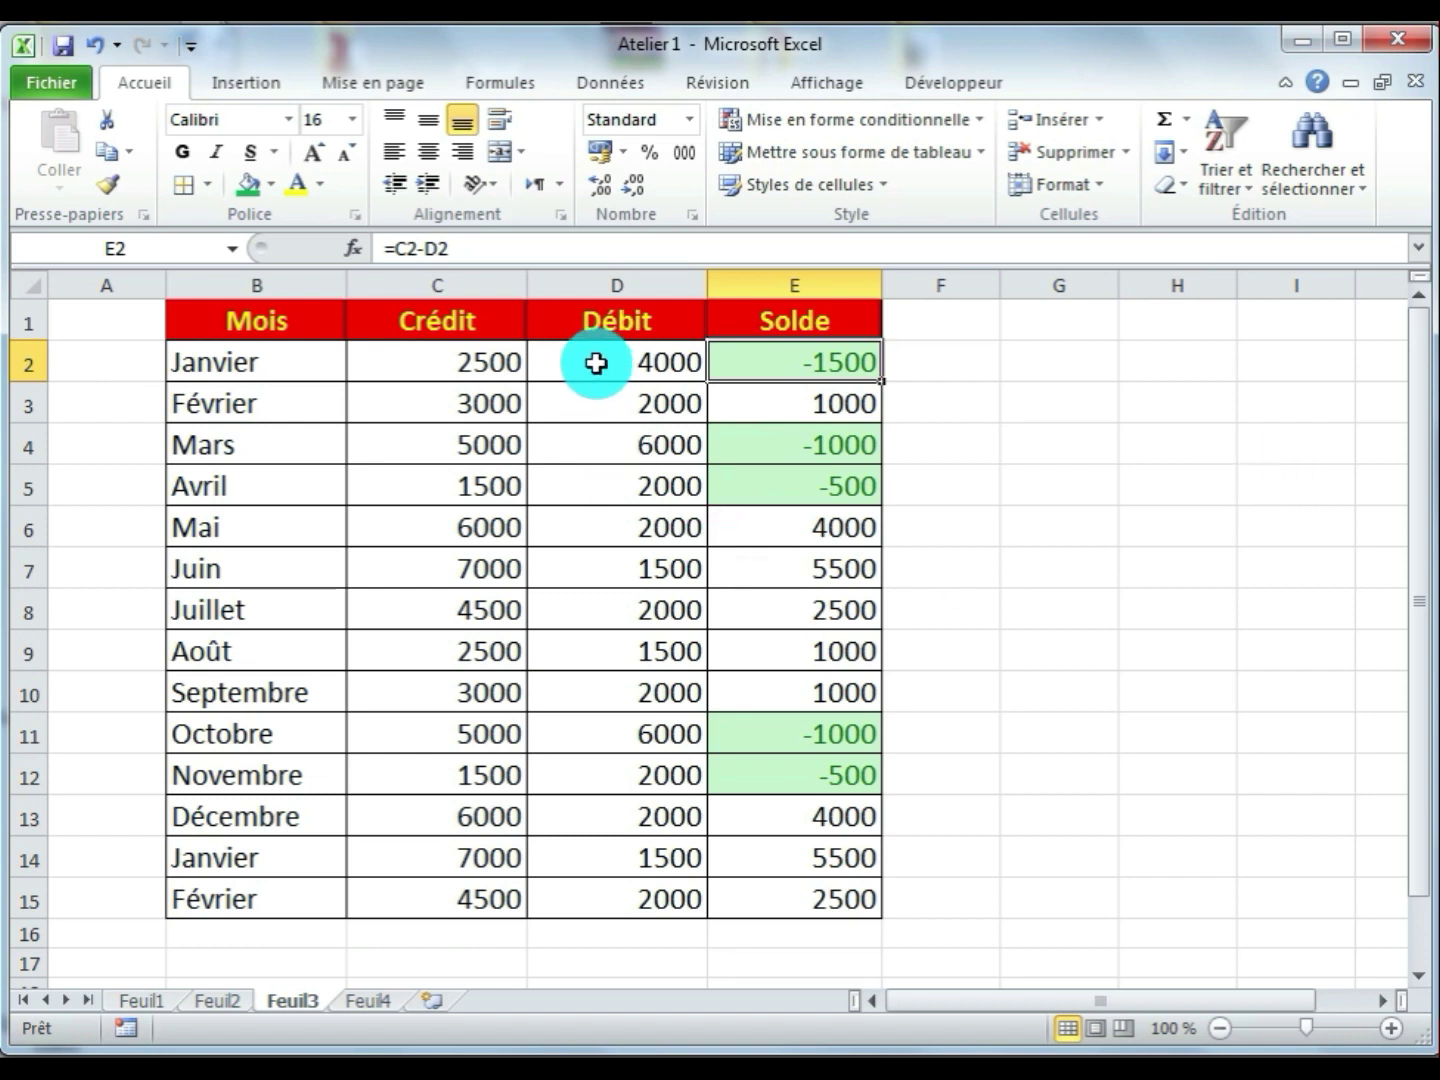
Start a Supérieur à conditional formatting rule on the Débit values in D2:D15 with 2000 as the threshold
left_click_drag(598, 363, 611, 904)
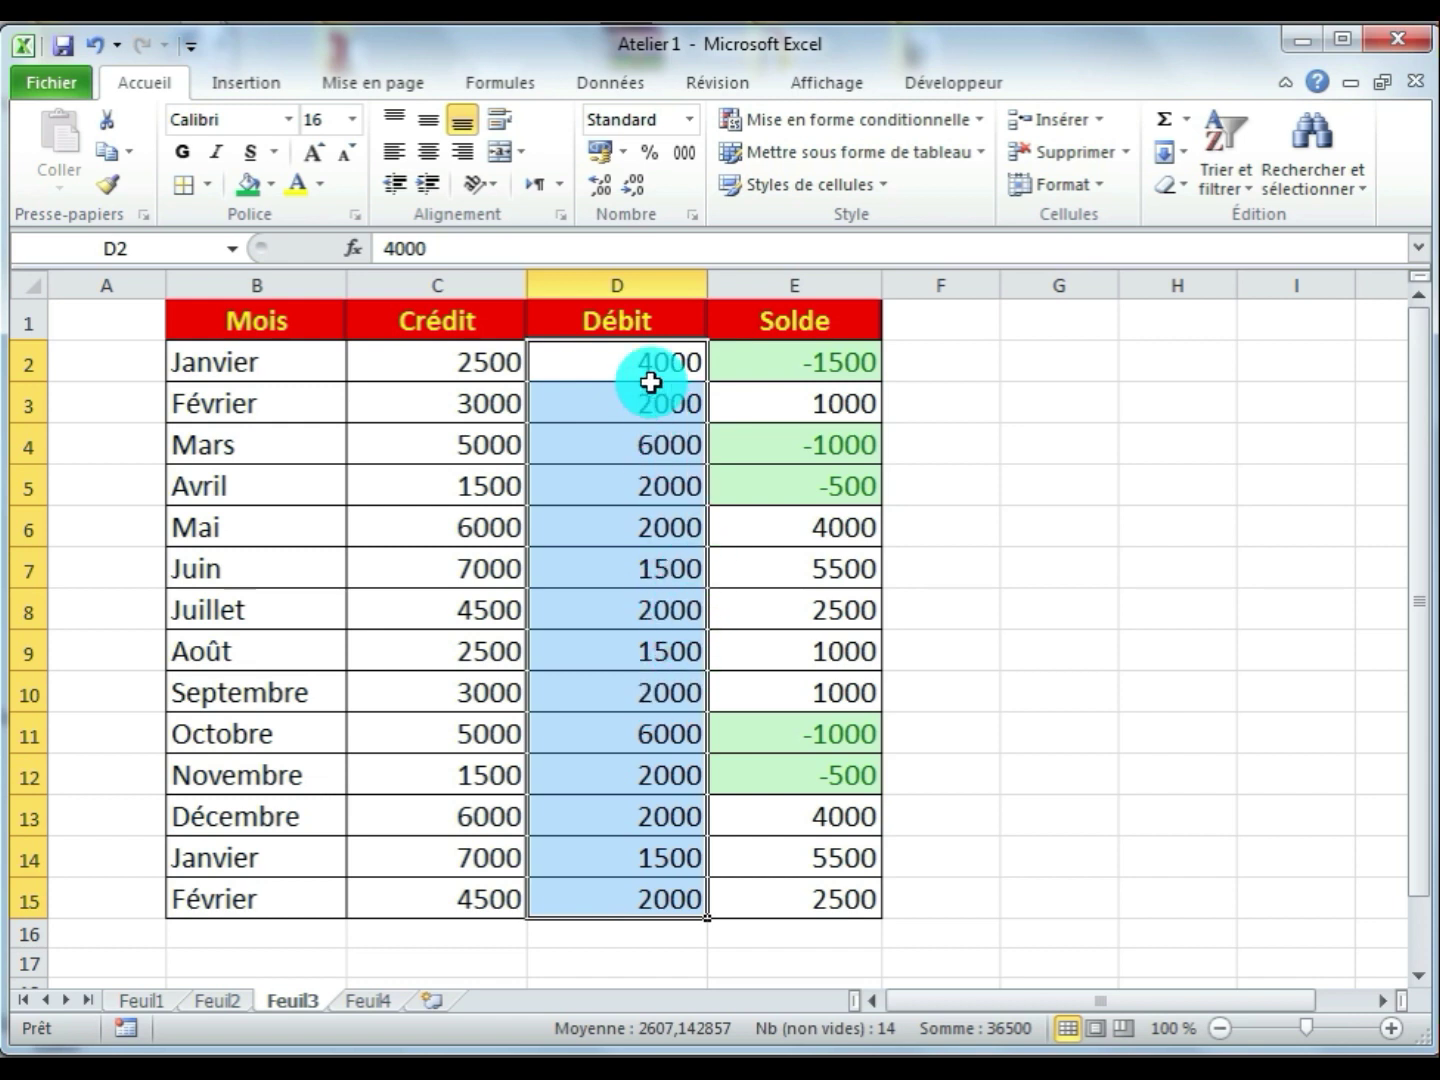
left_click_drag(646, 376, 639, 900)
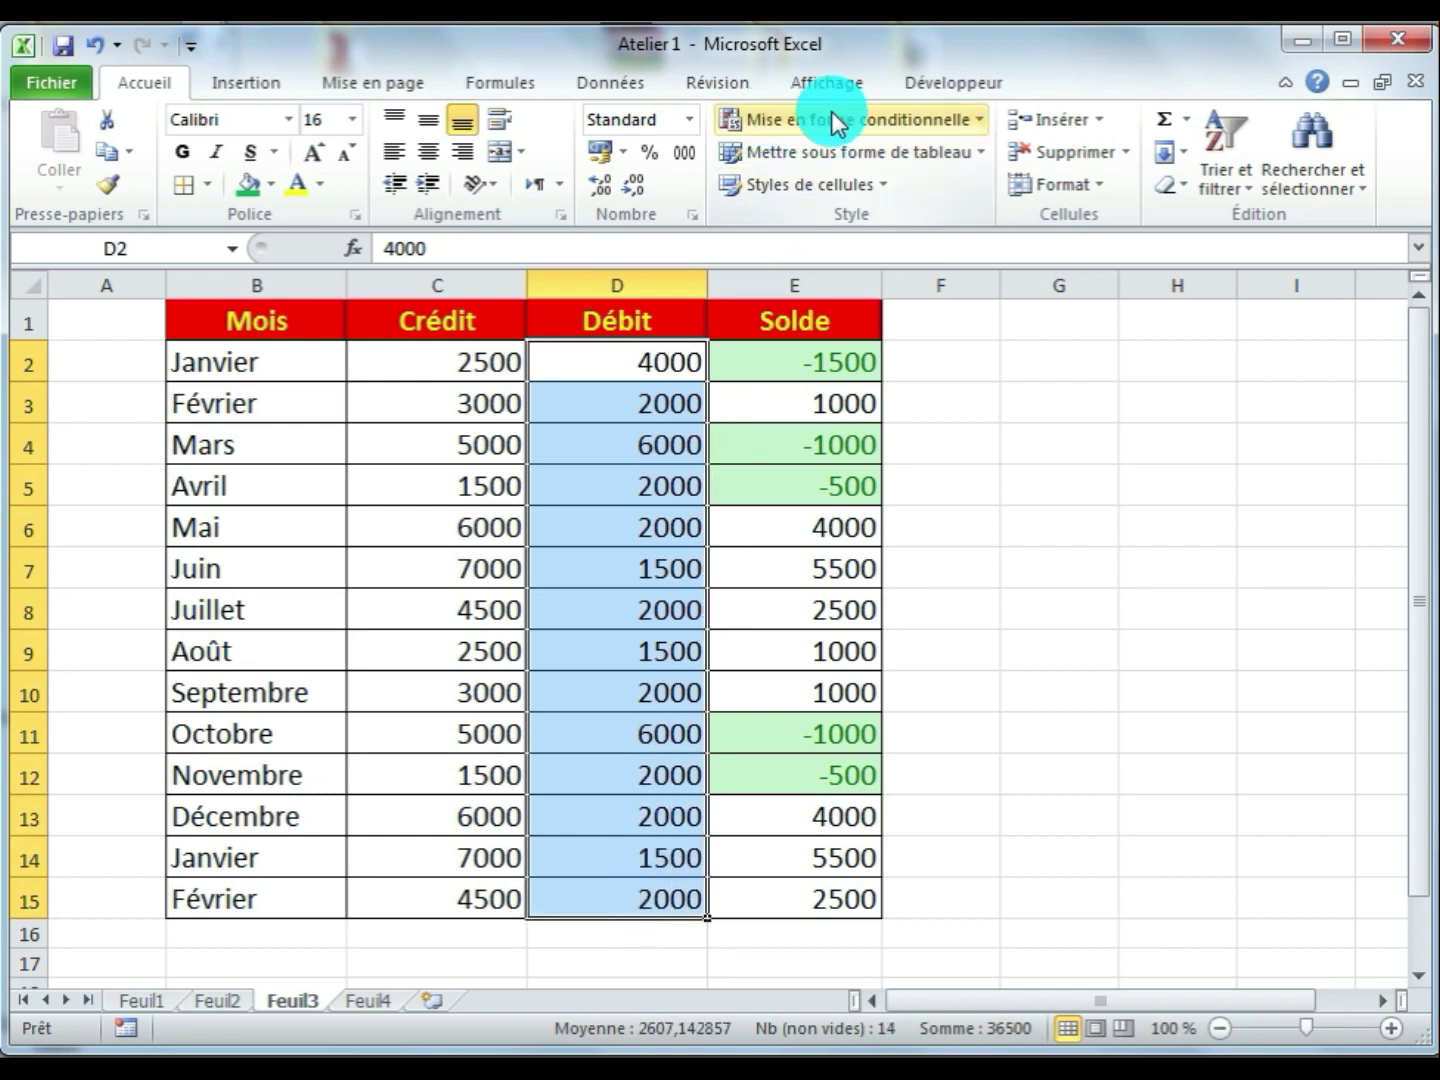
left_click(978, 118)
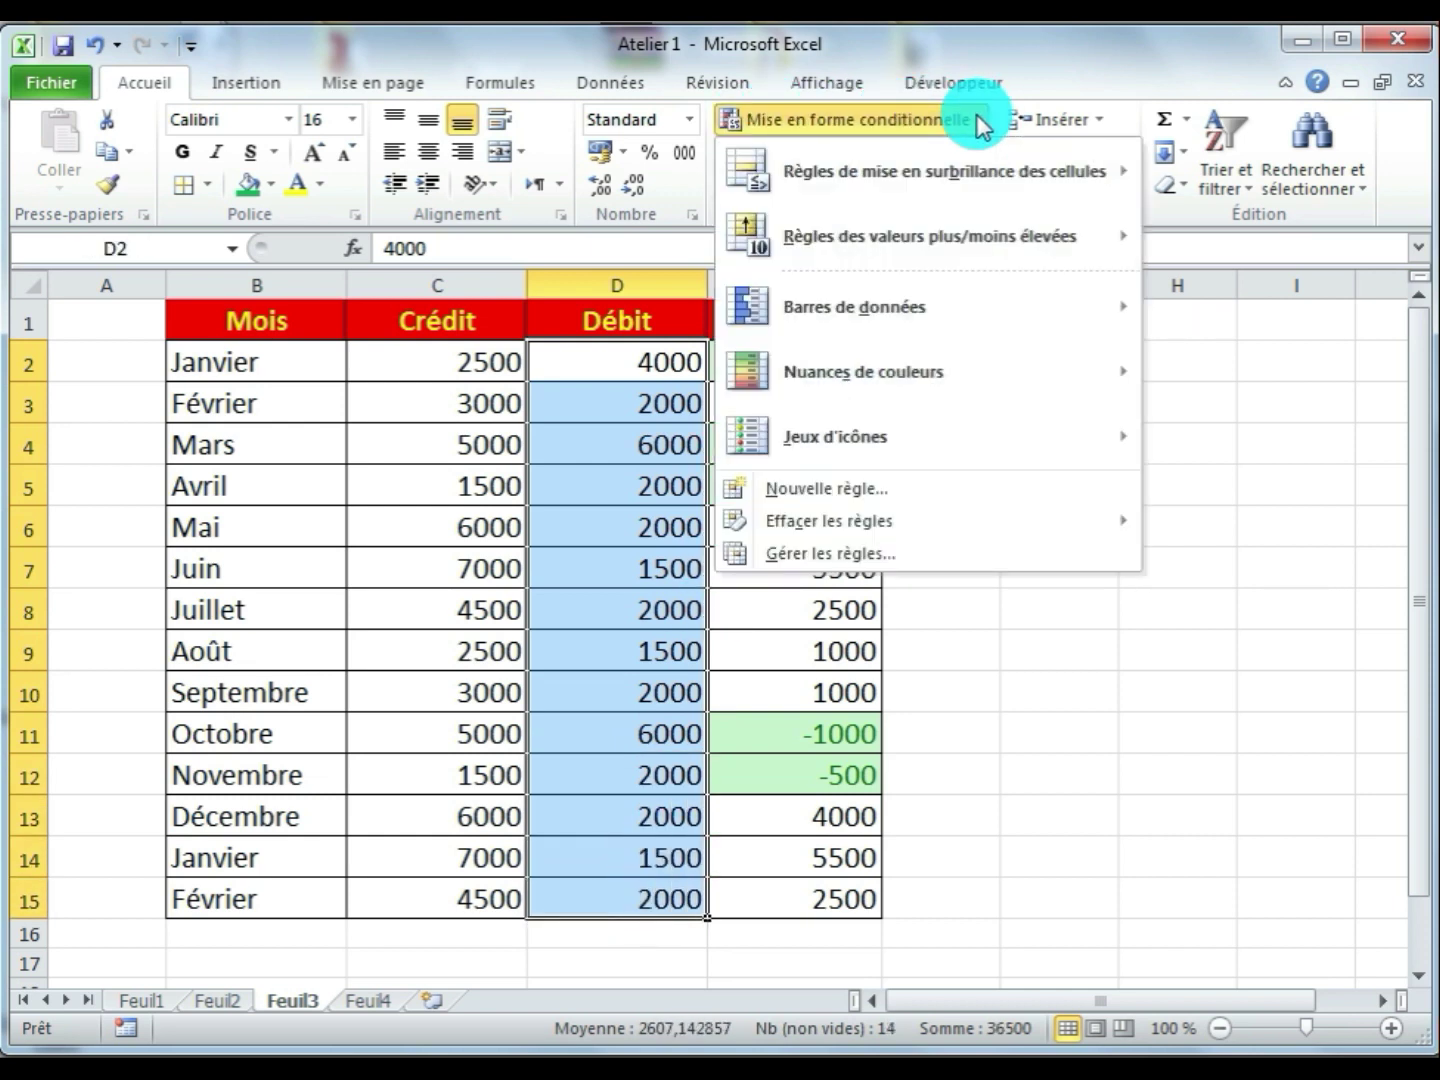
mouse_move(977, 175)
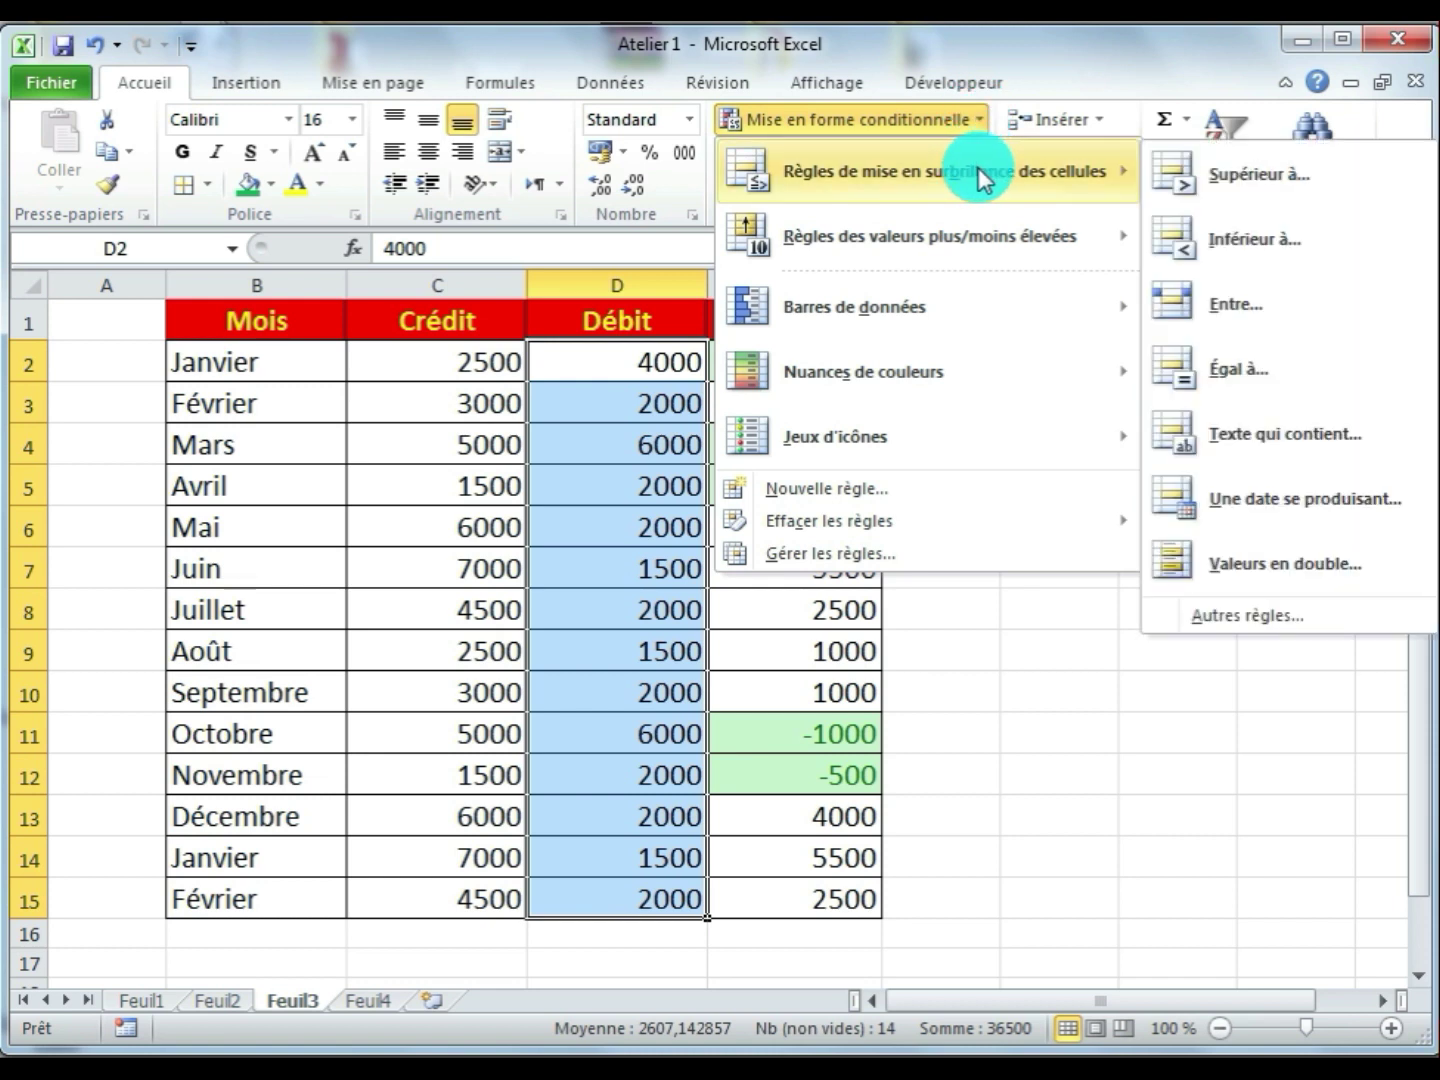
left_click(1247, 182)
left_click_drag(480, 488, 702, 484)
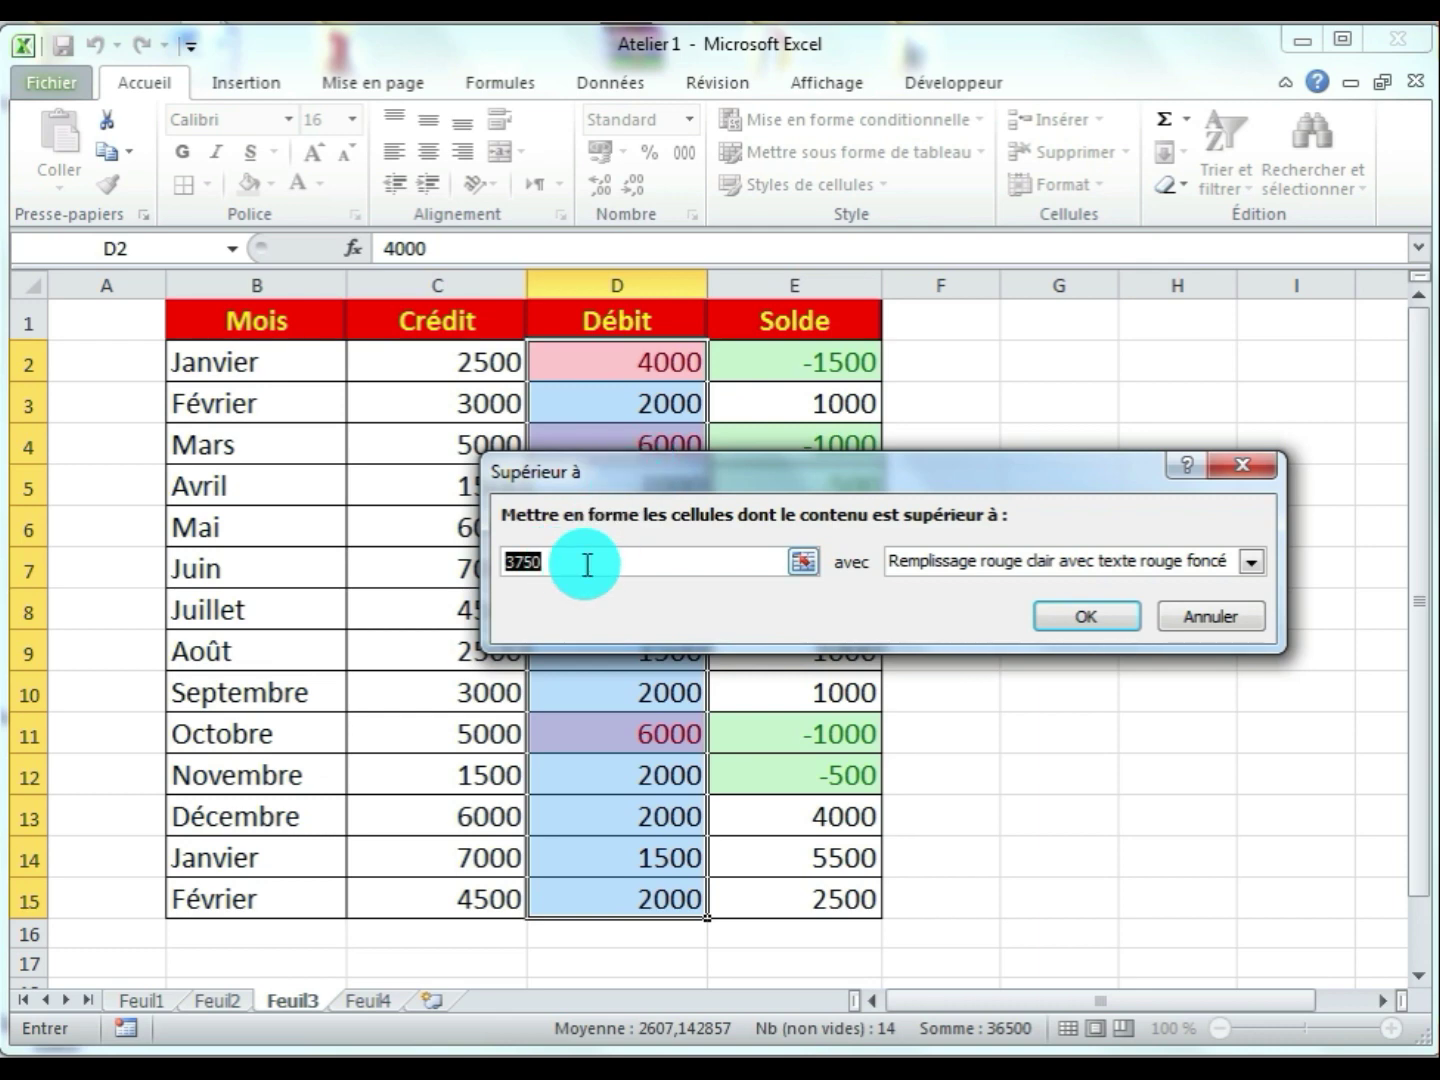
left_click_drag(627, 472, 589, 487)
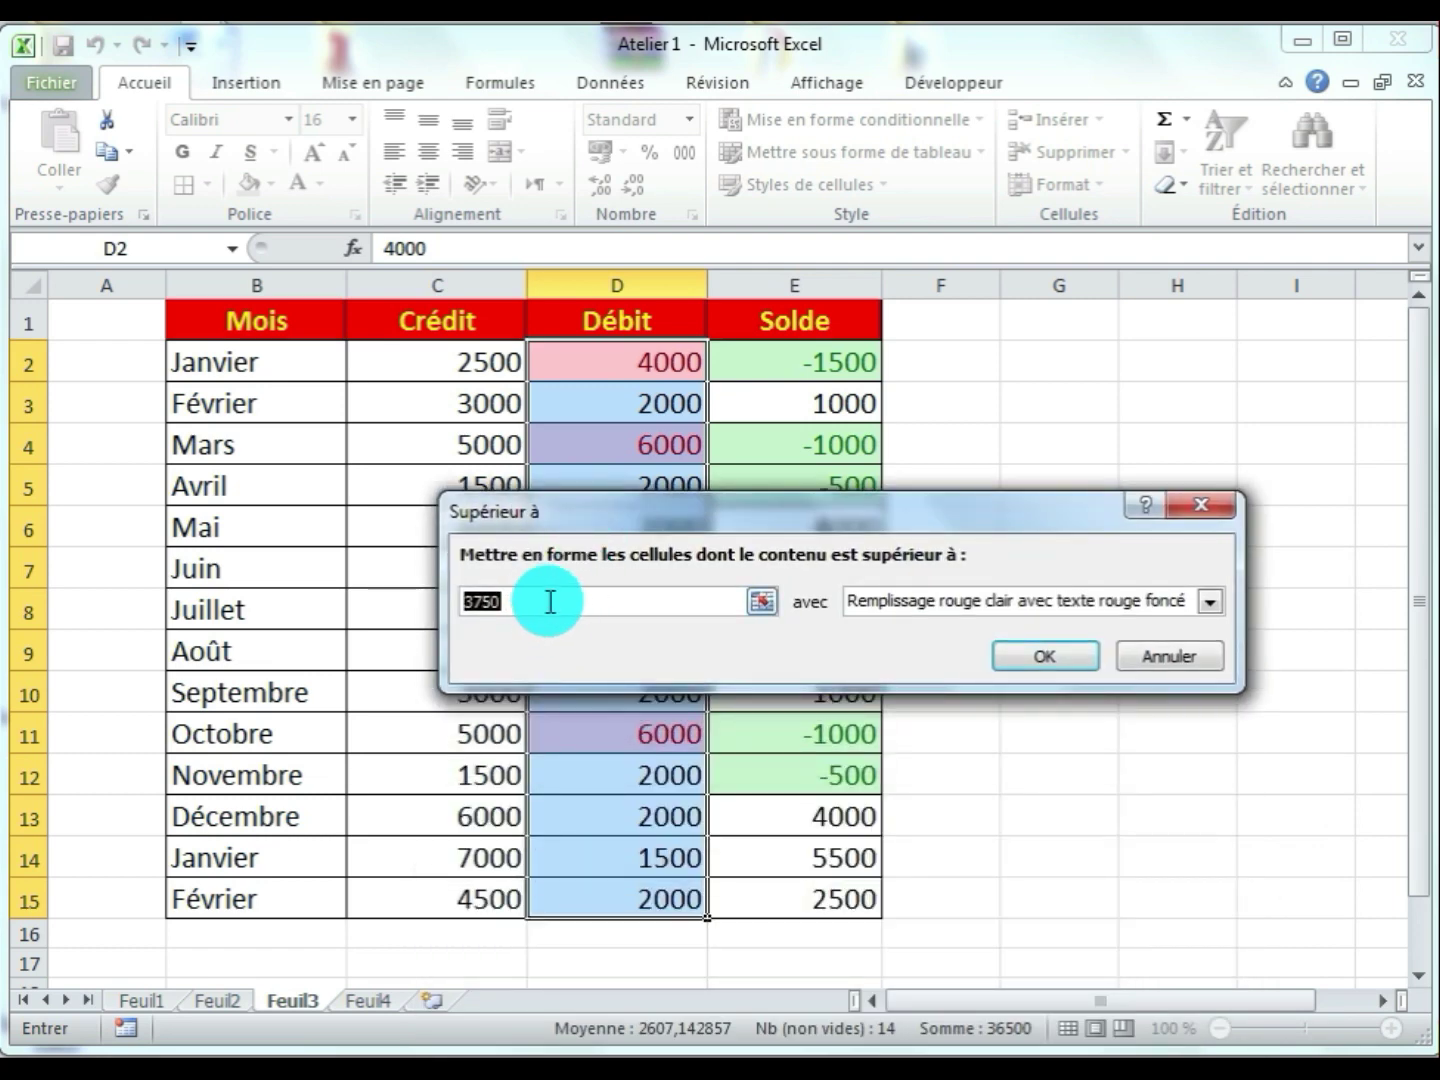
type("2000")
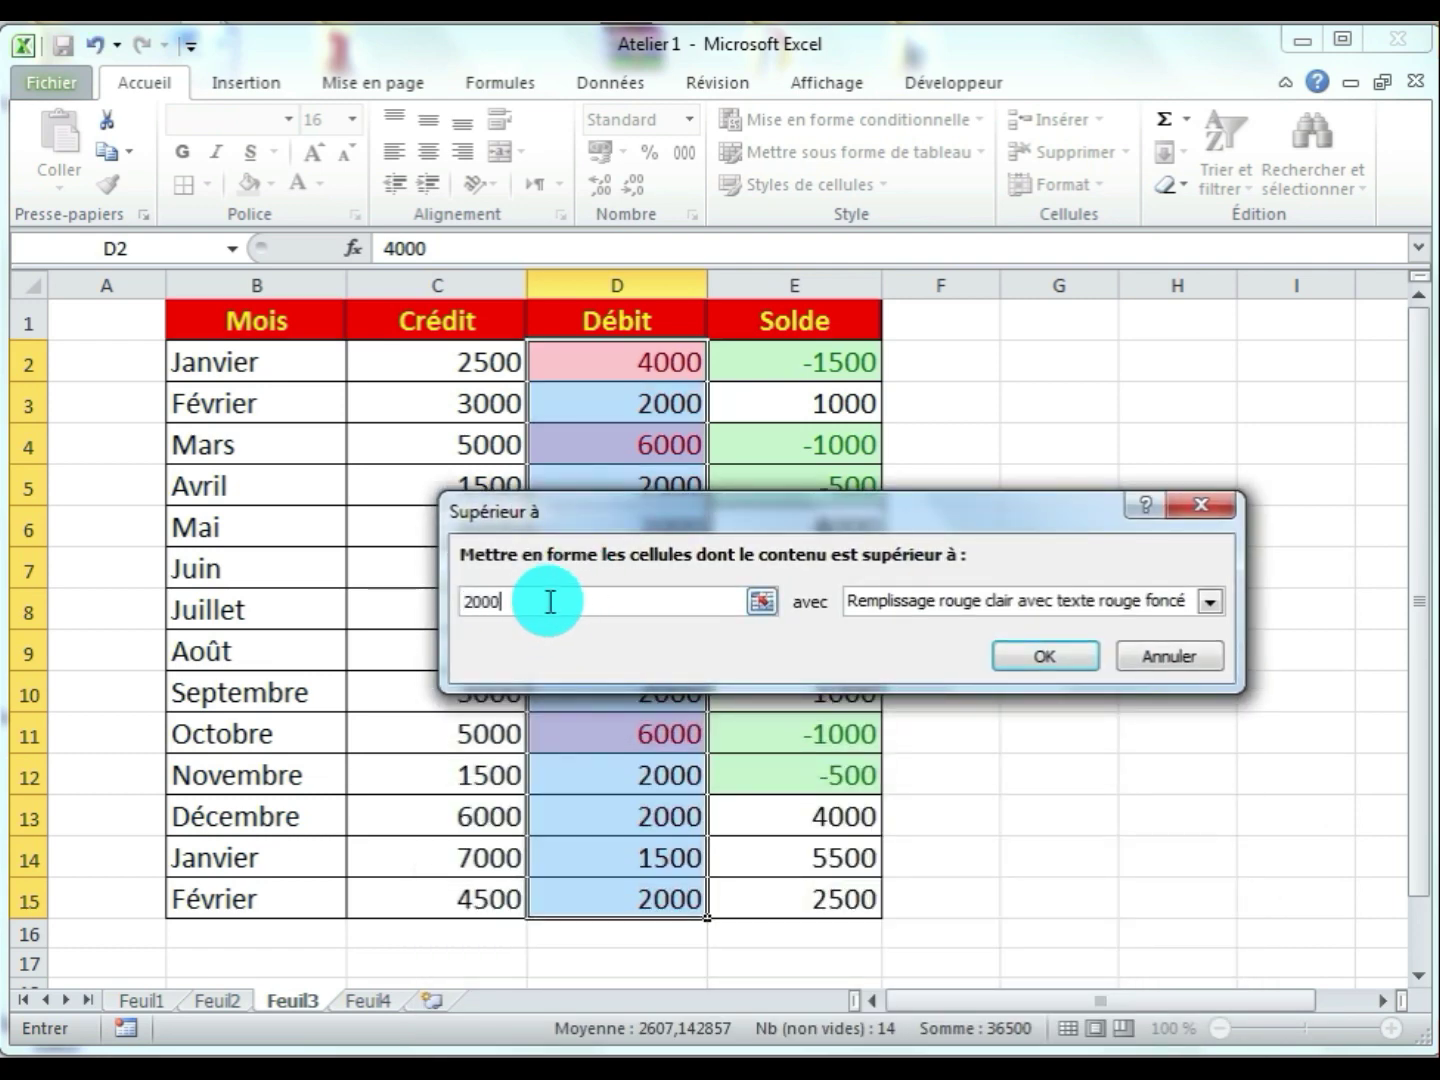
Choose a custom format for the Débit rule with bold (Gras), single-underlined (Simple), red text
left_click(1210, 601)
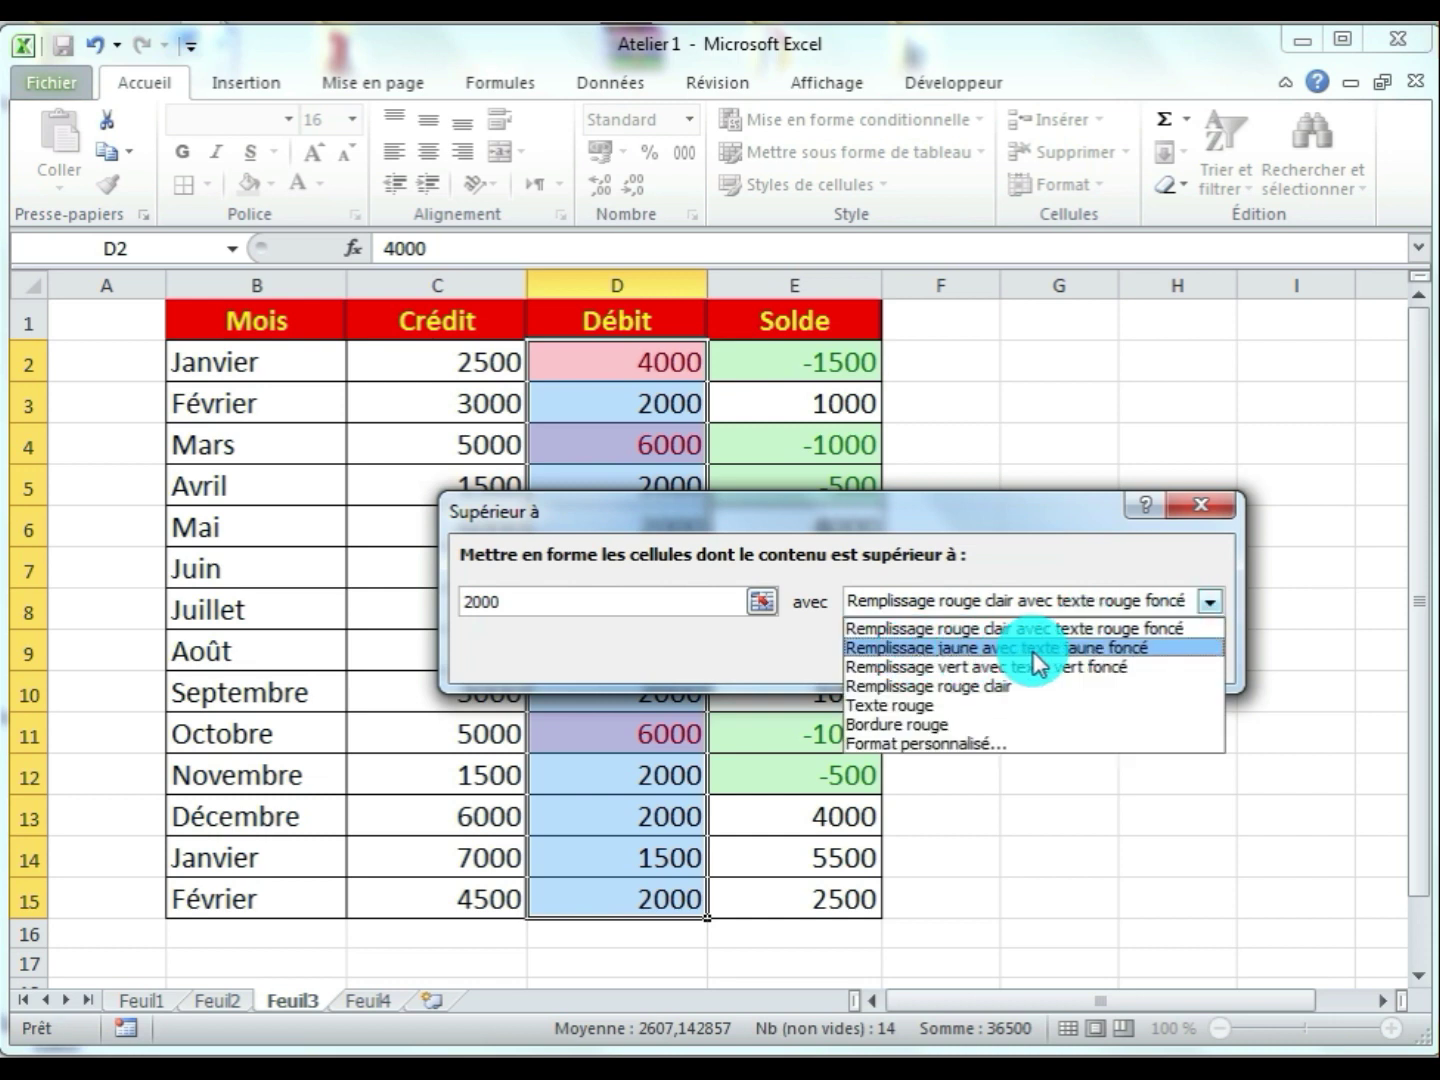
left_click(954, 744)
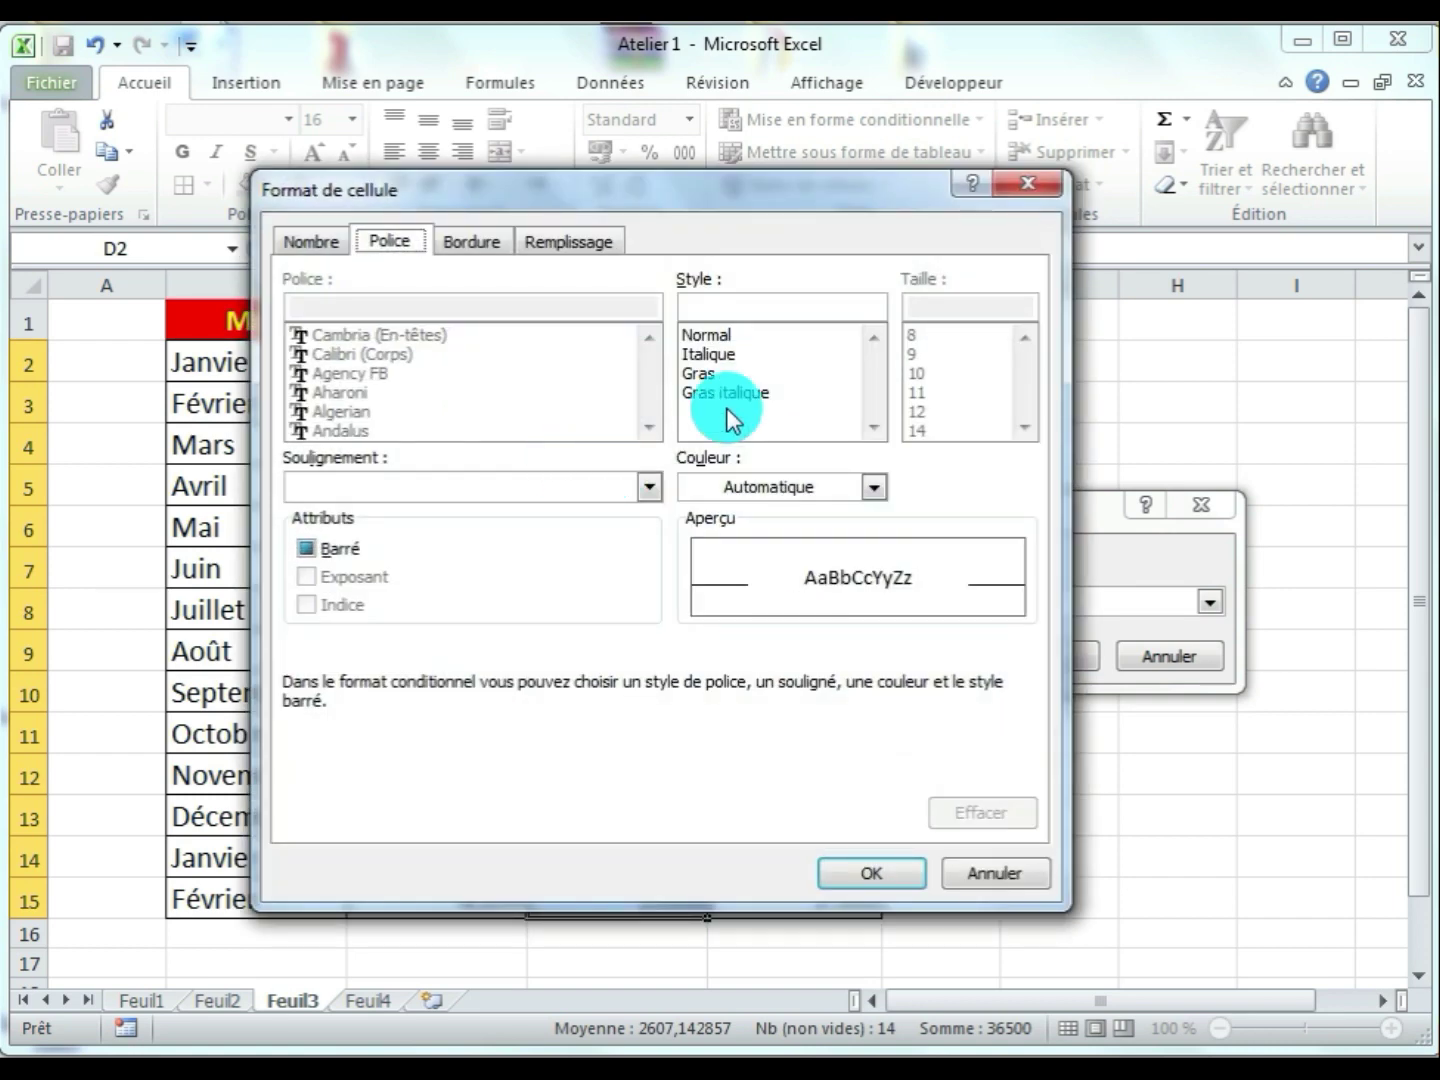
left_click(709, 376)
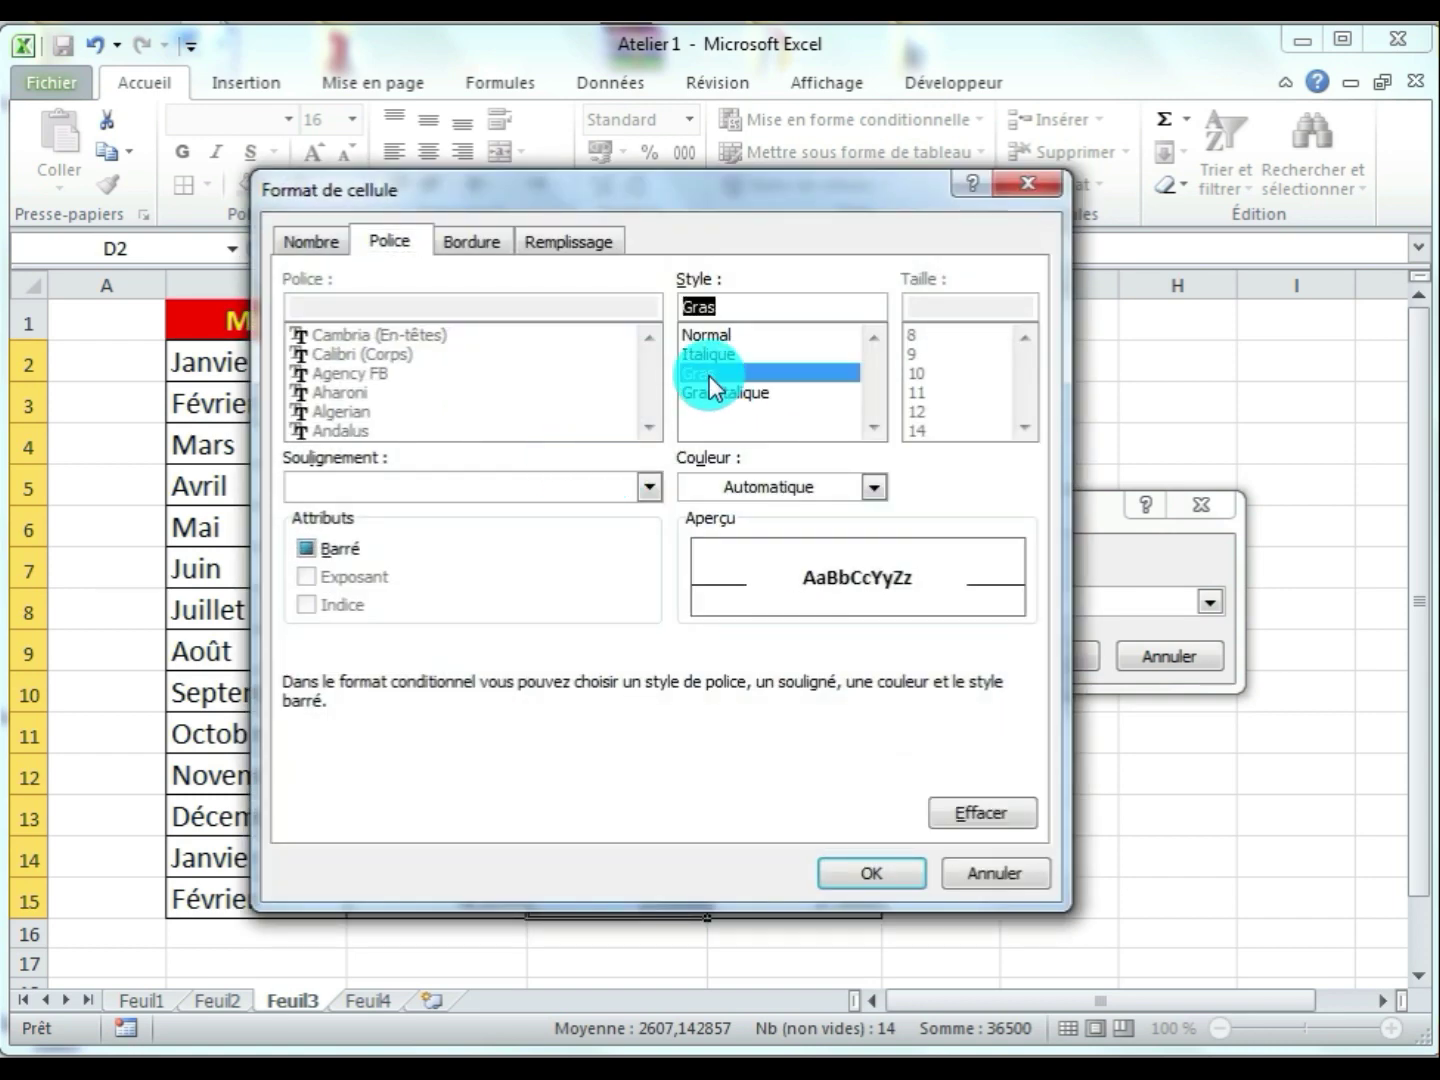
left_click(652, 486)
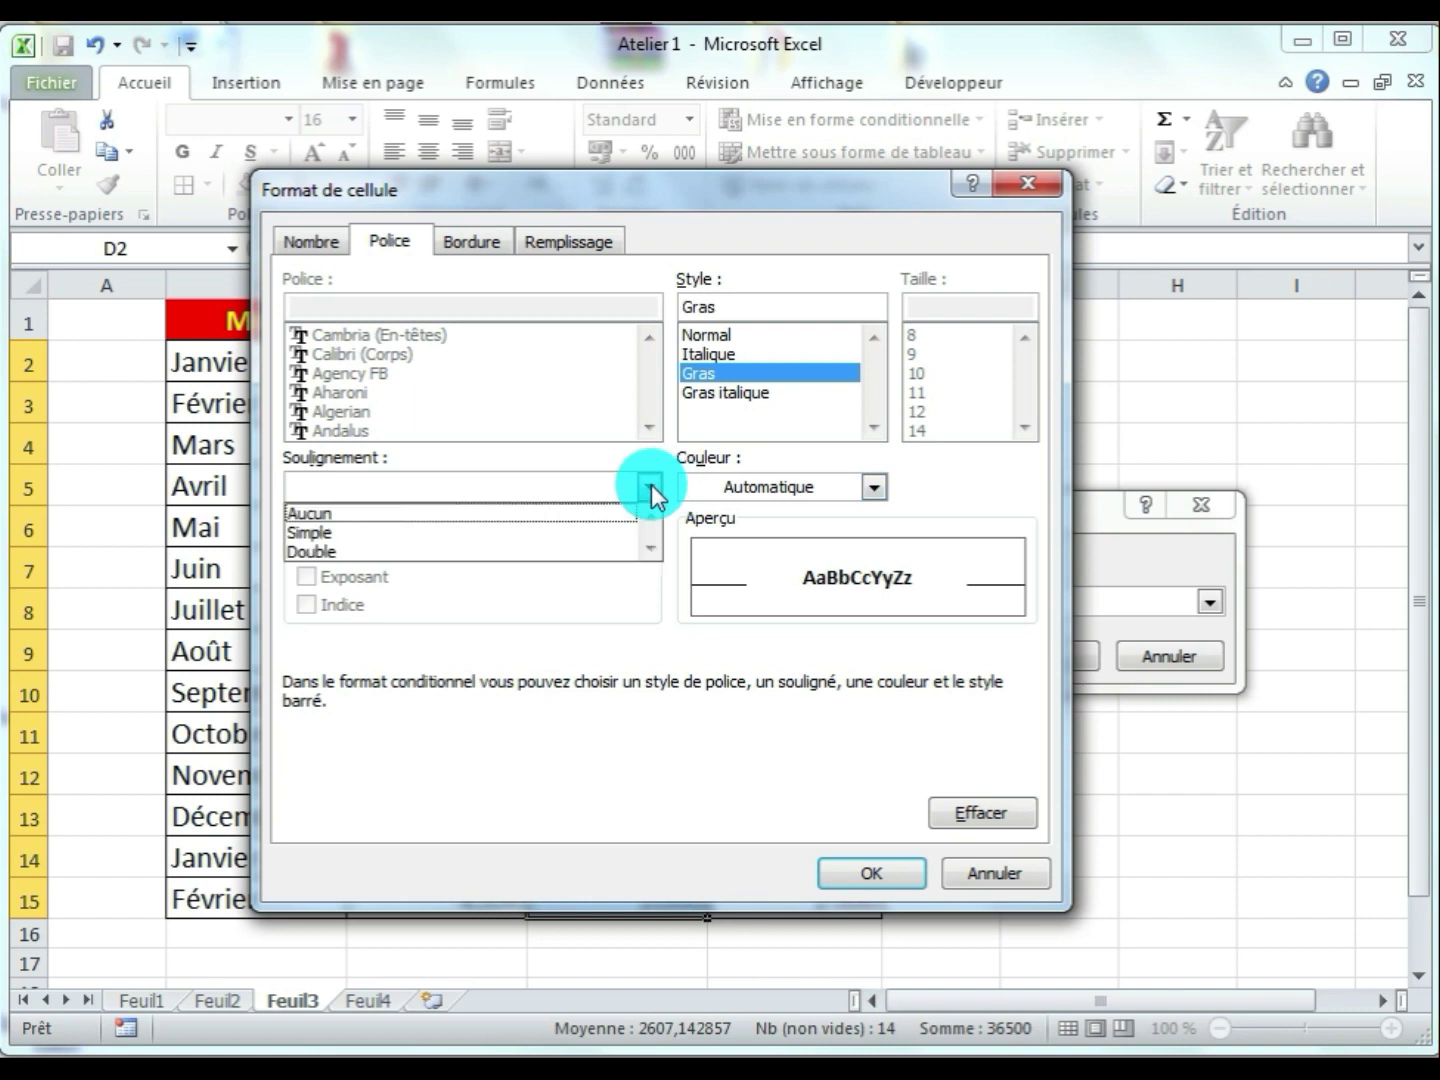
left_click(562, 530)
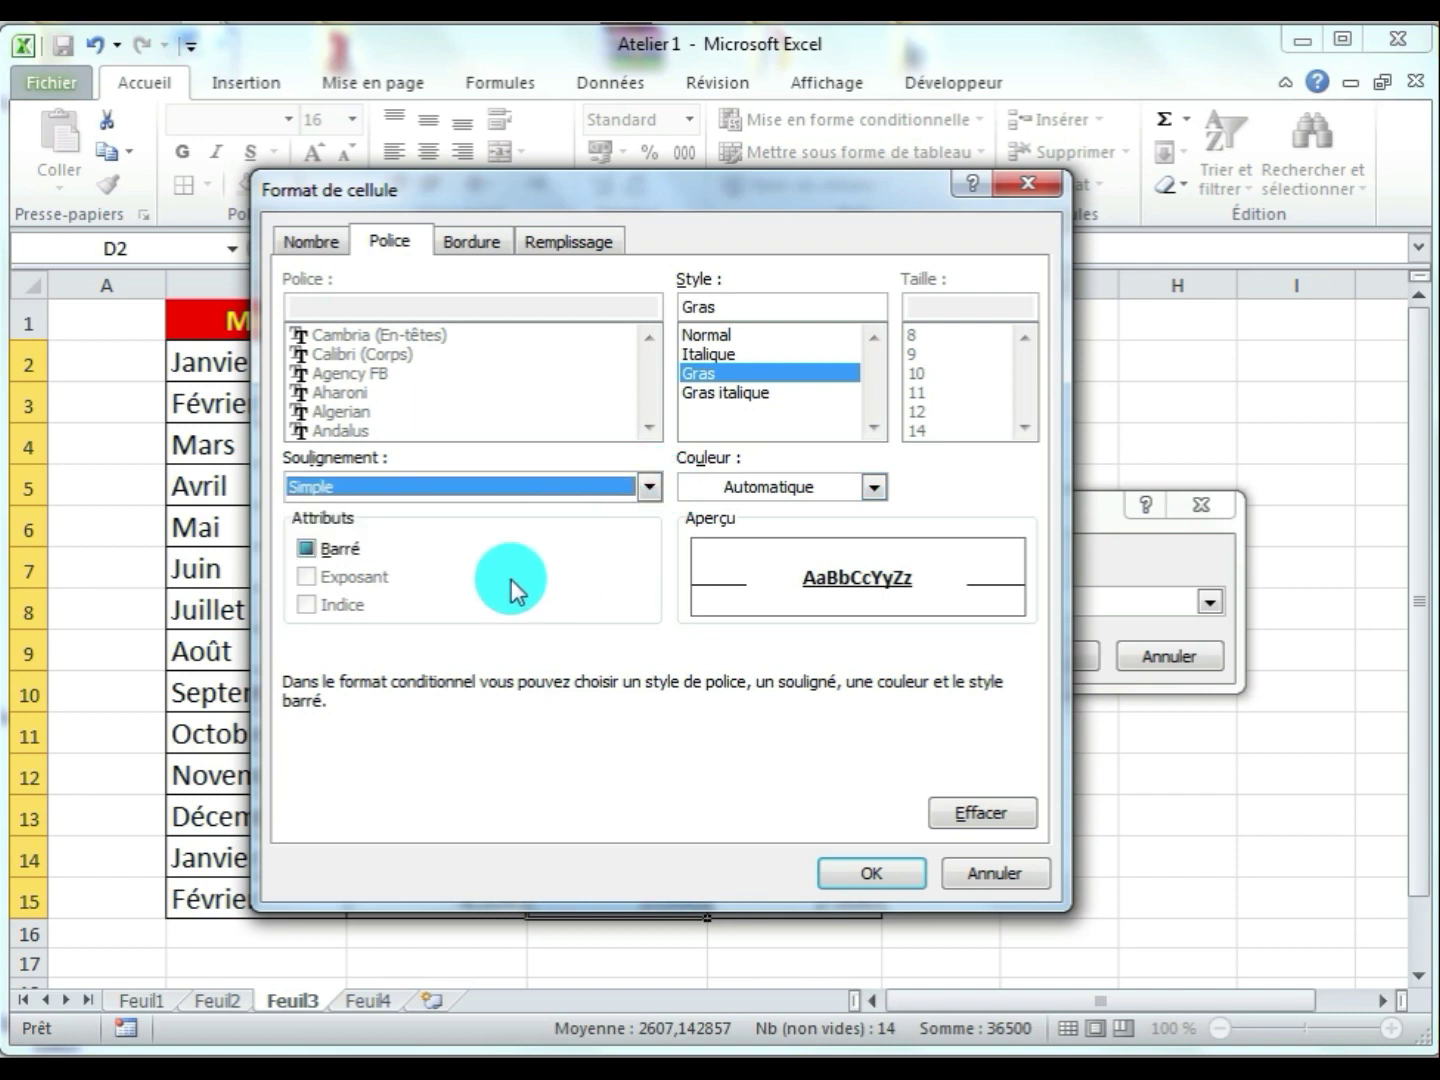
left_click(875, 486)
left_click(720, 737)
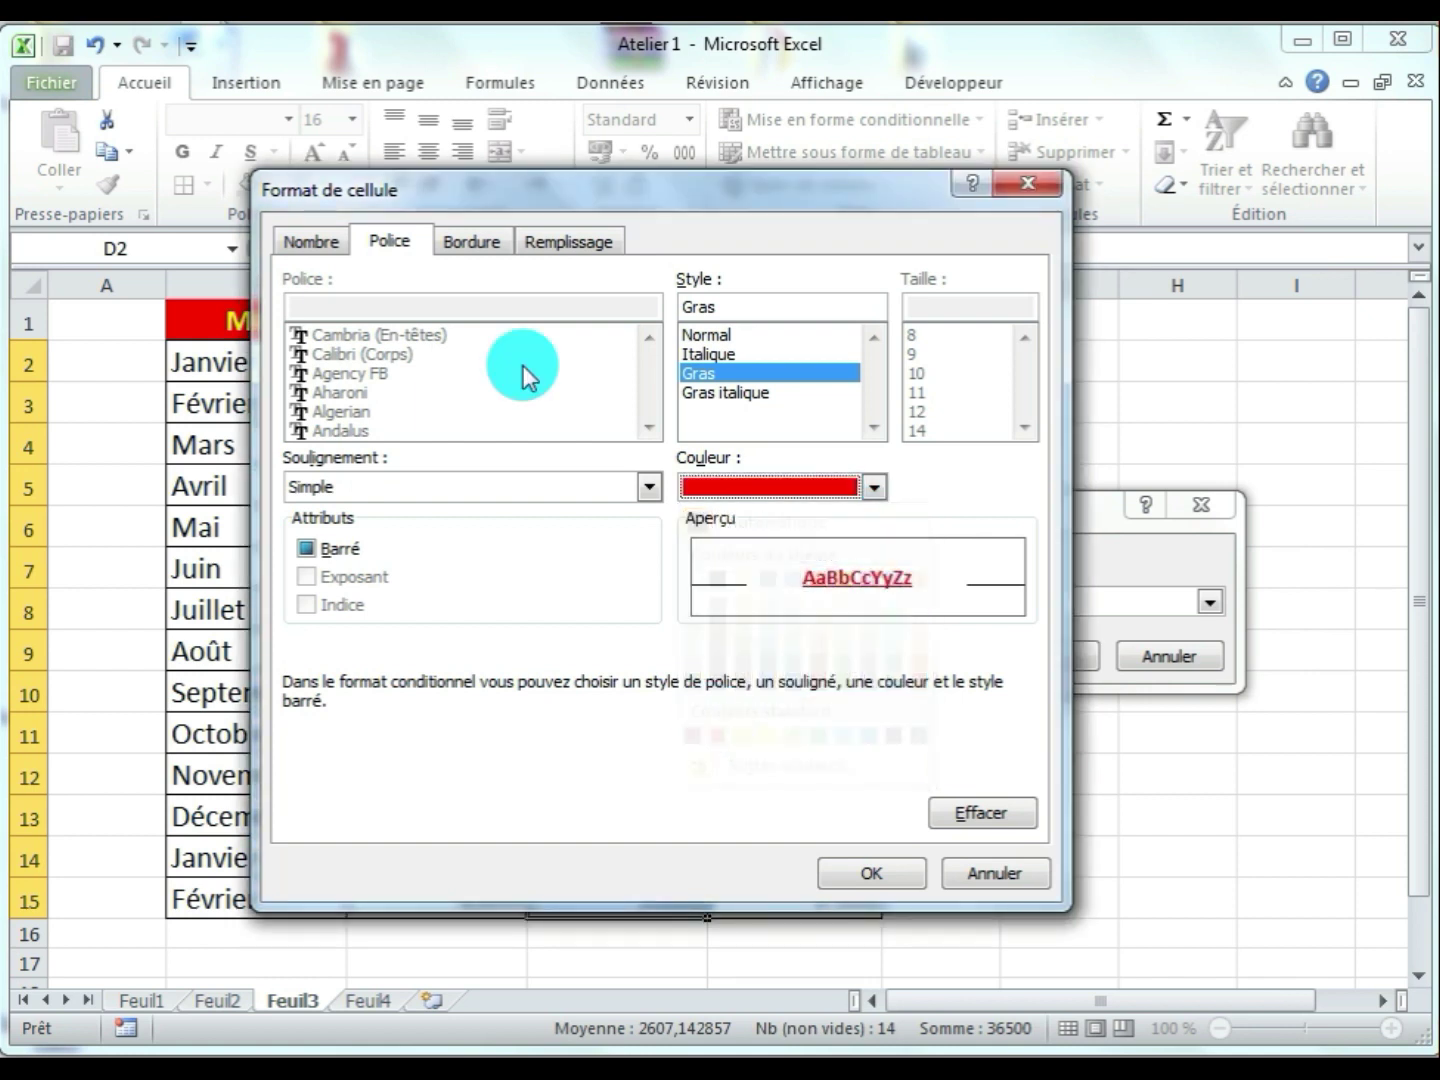
Add a yellow fill to the custom format and apply the above-2000 rule to the Débit values
left_click(469, 242)
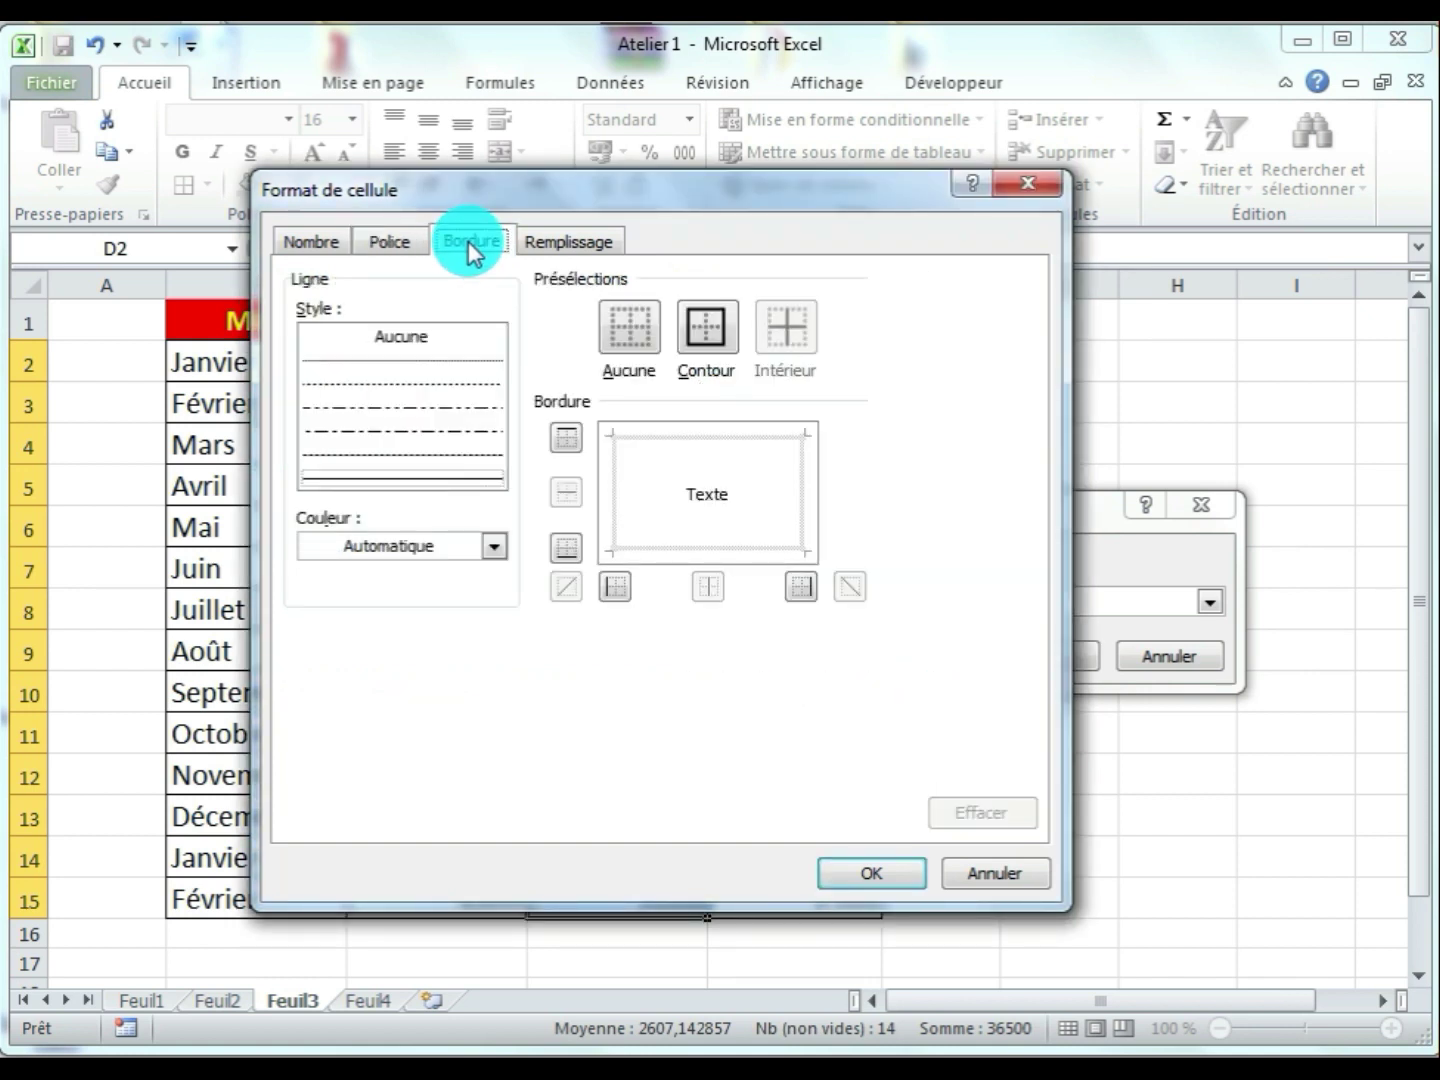
left_click(552, 245)
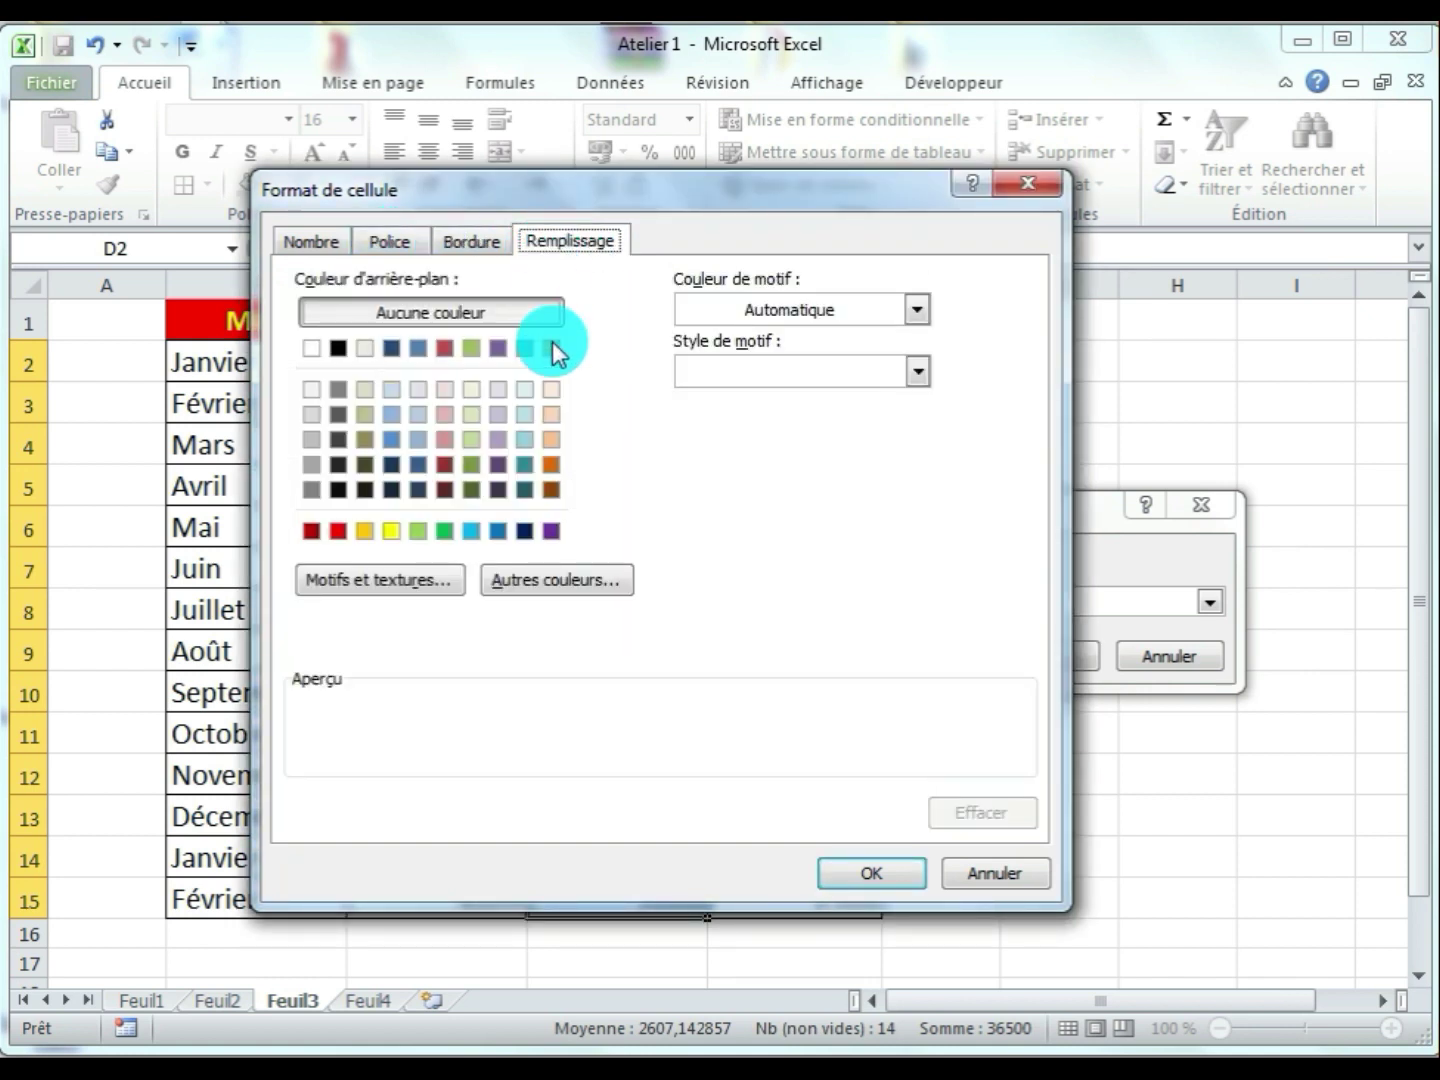
left_click(390, 530)
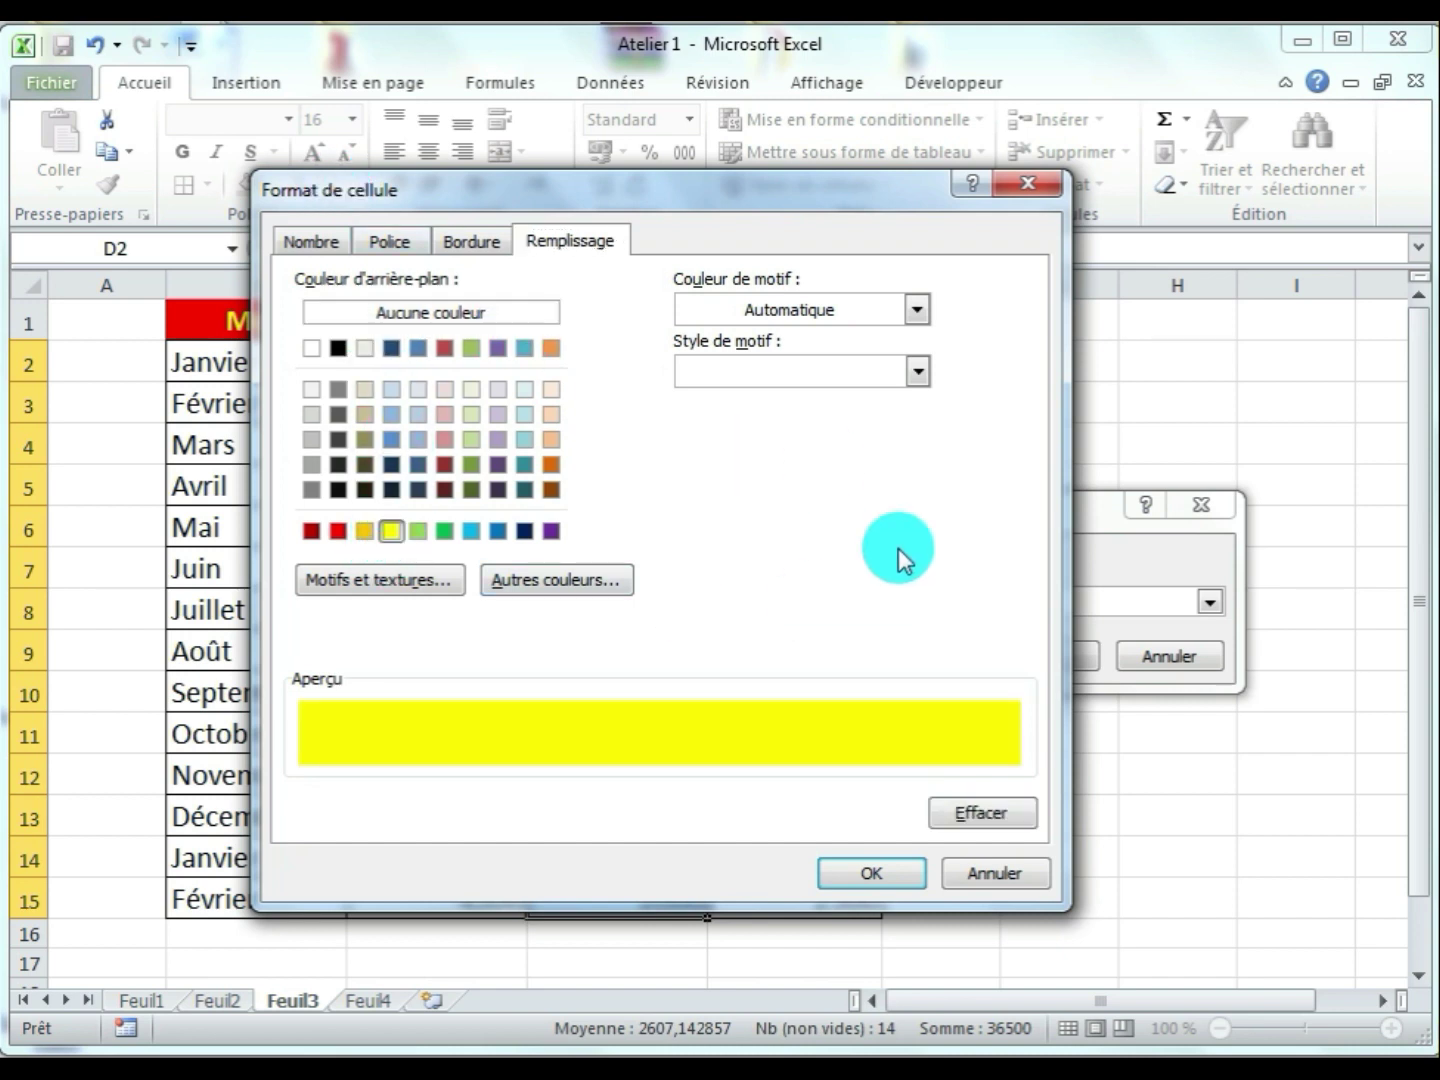
left_click(858, 867)
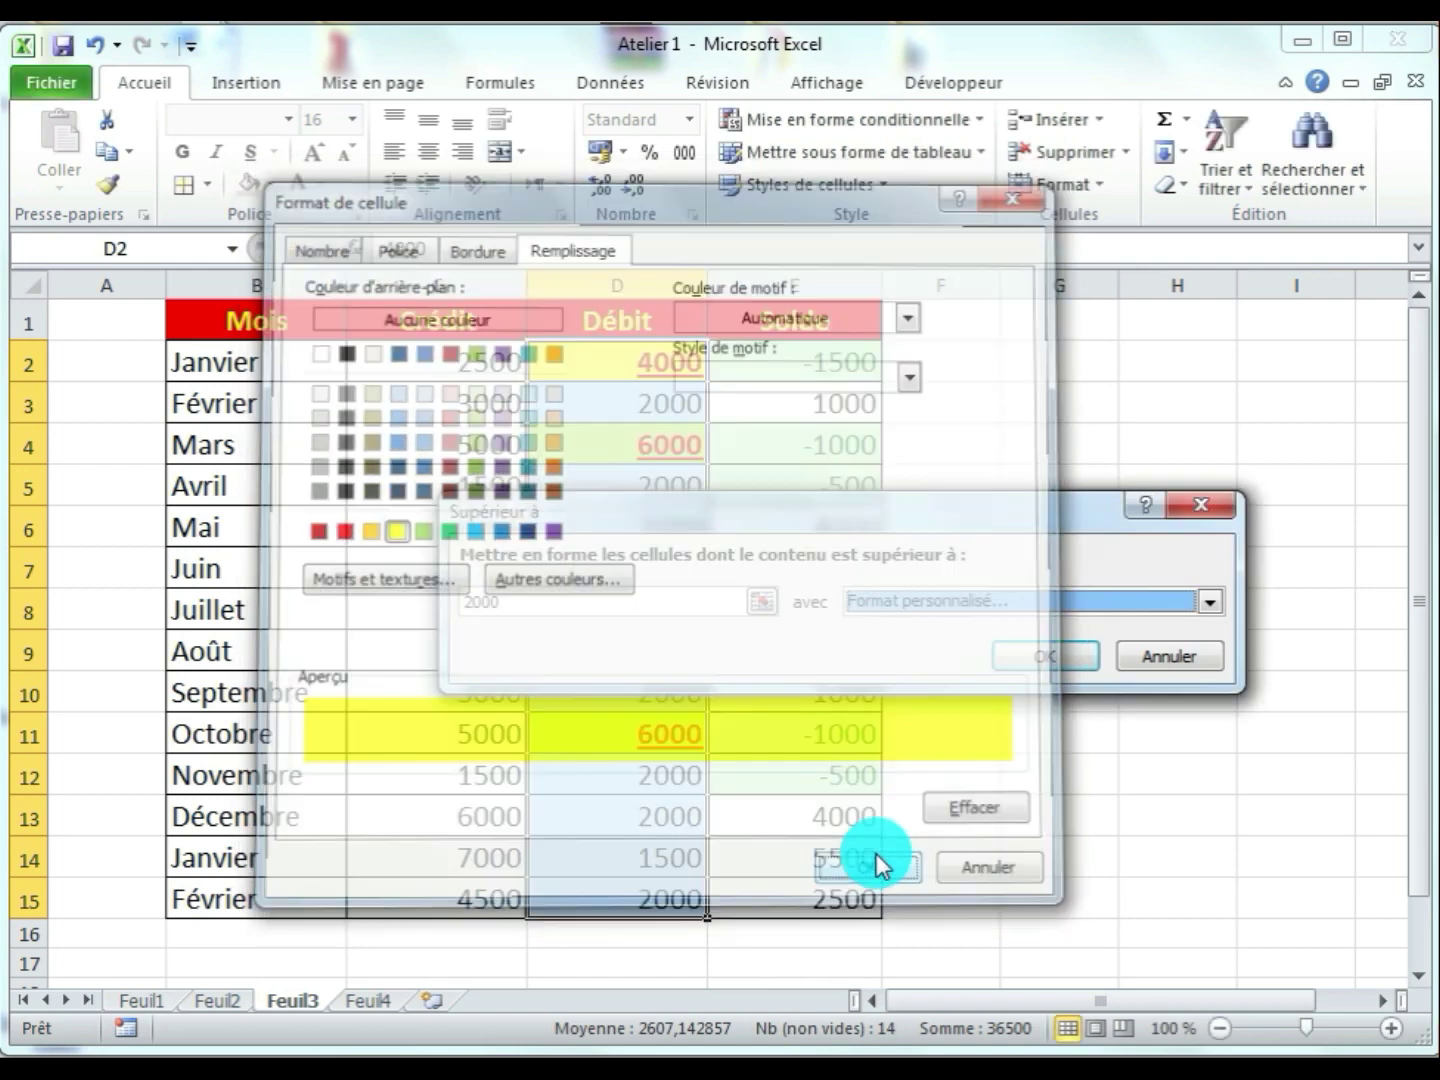
left_click(1031, 656)
left_click(1064, 527)
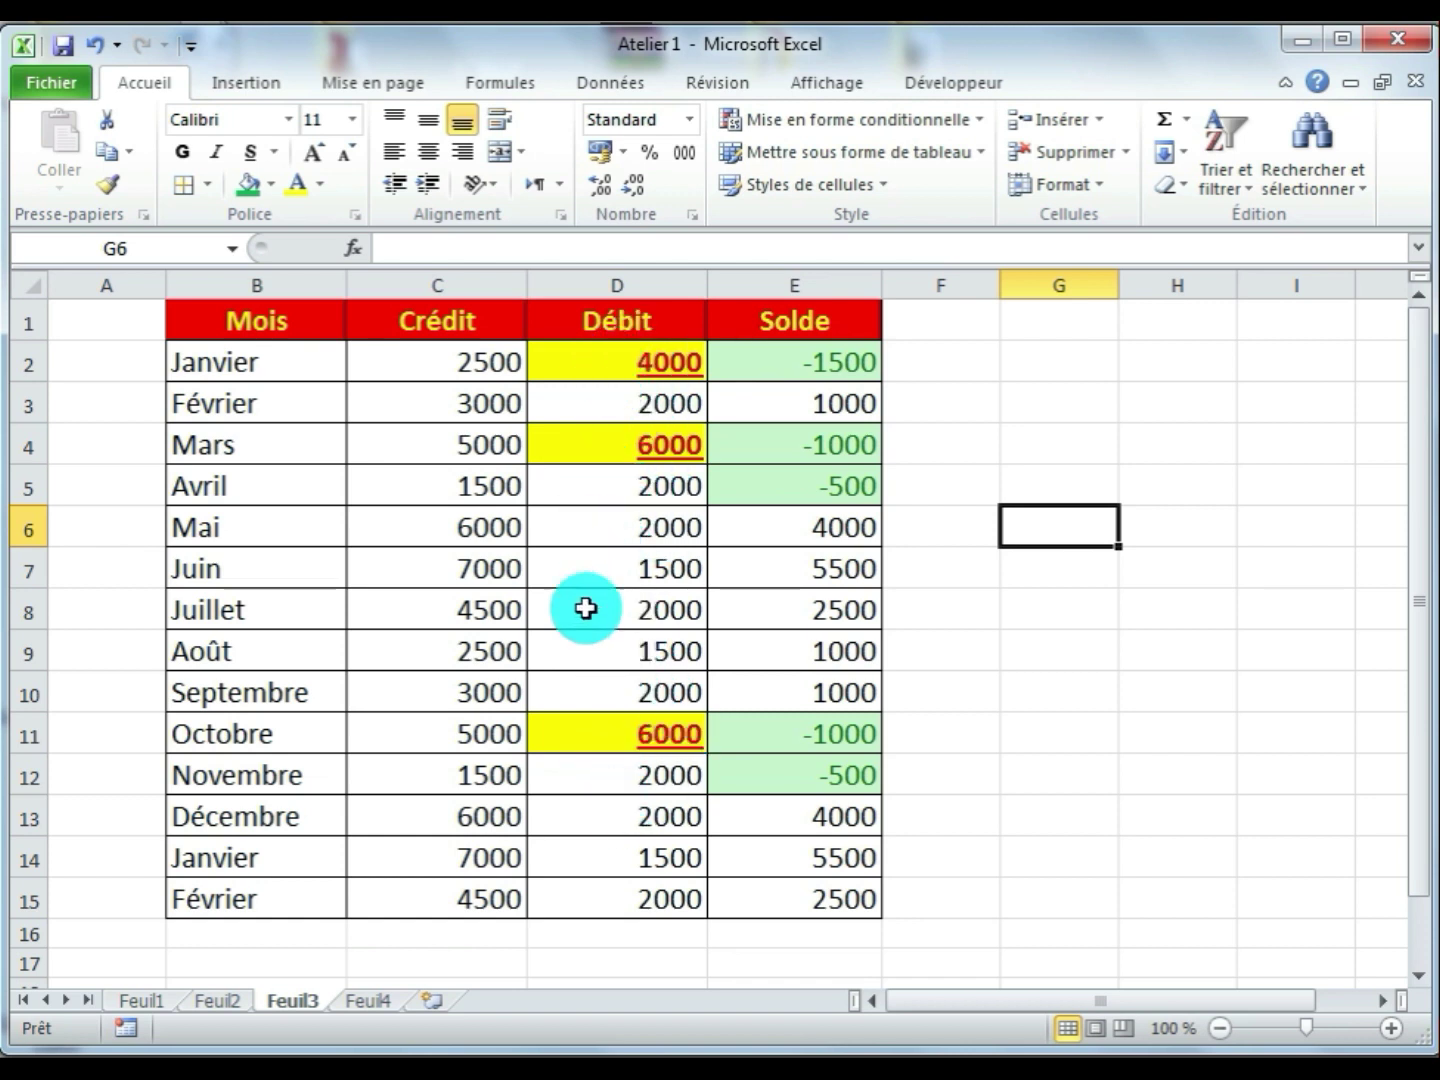
Change the Débit for Juin in D7 to 3500 and check its conditional formatting
left_click(607, 567)
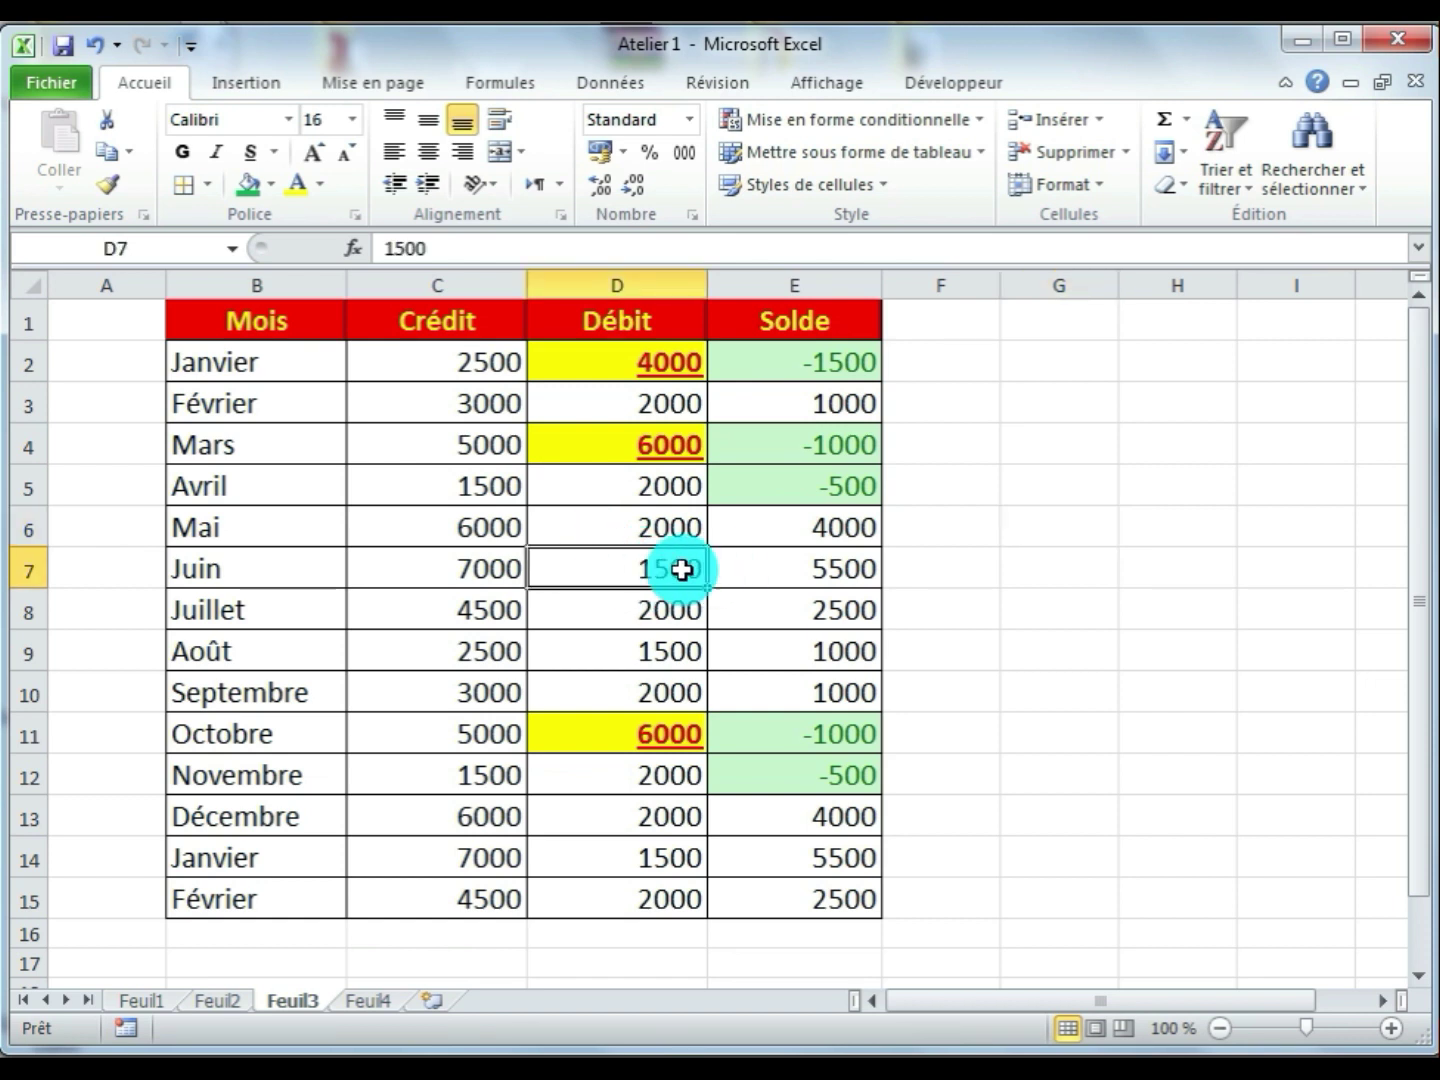
type("3")
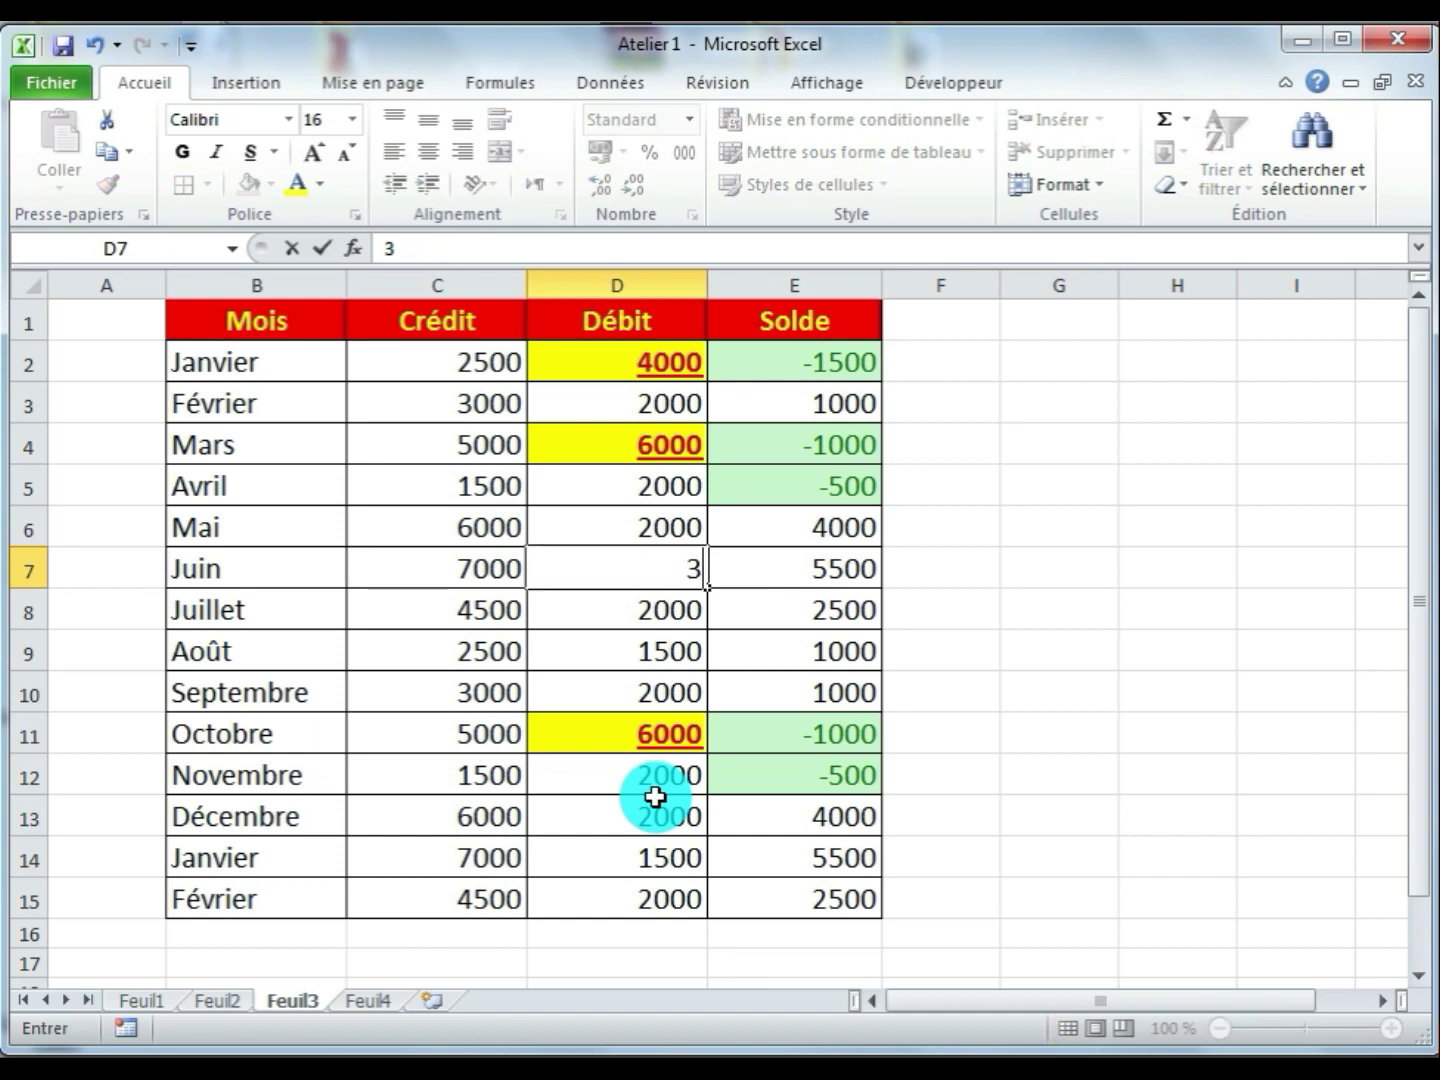
key("Return")
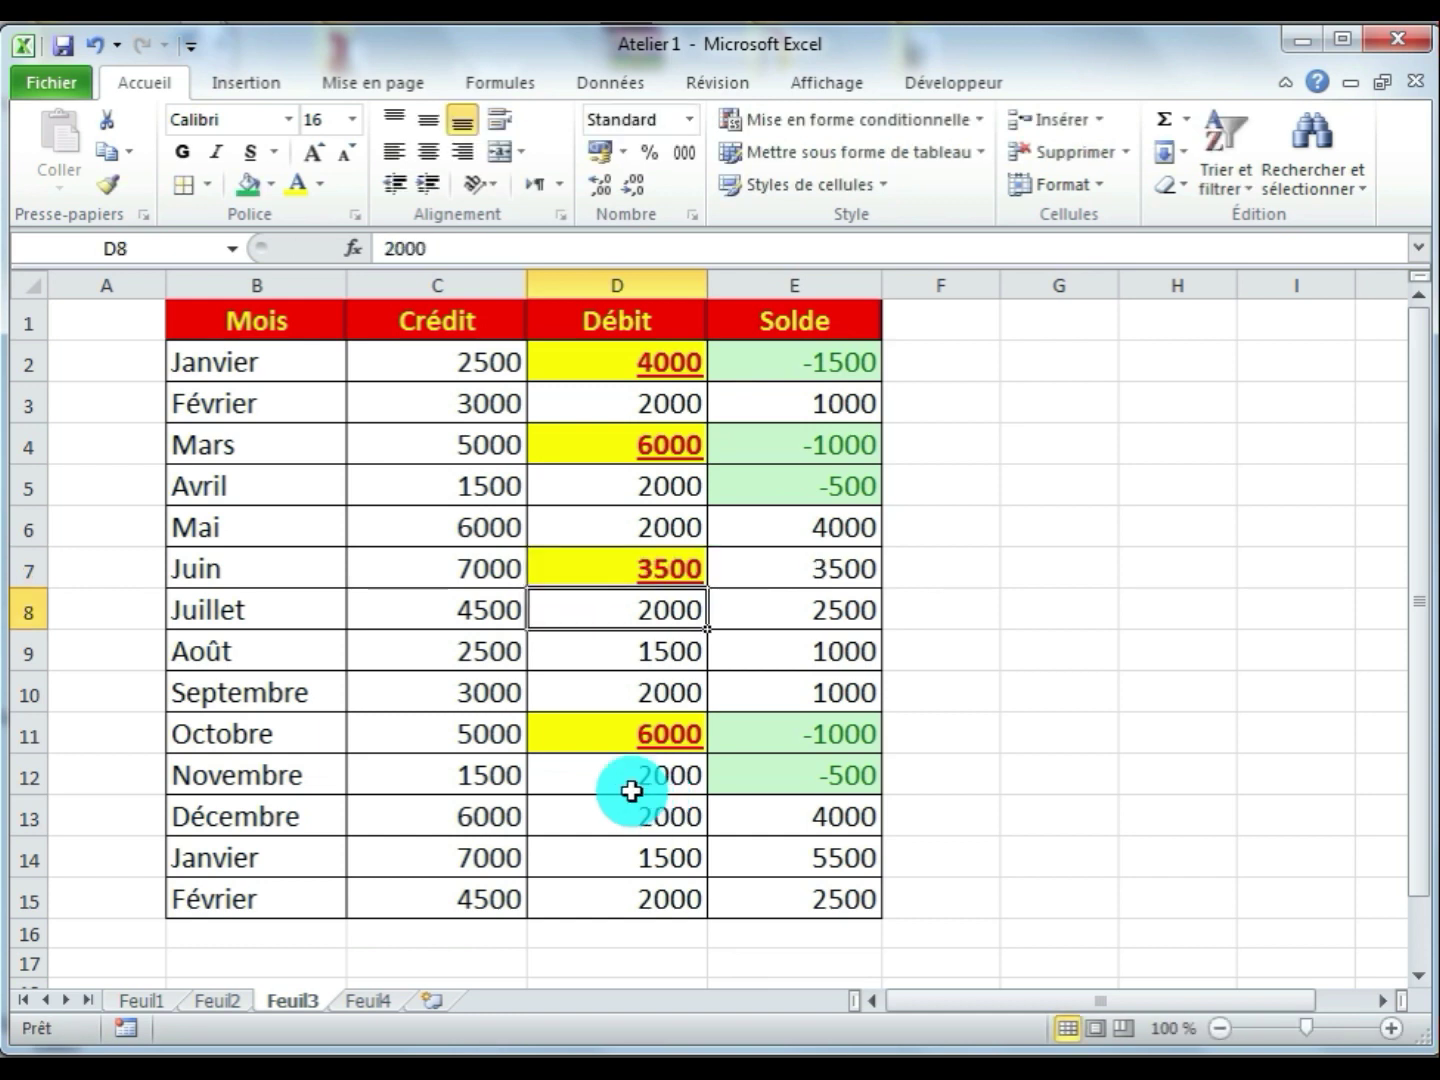
left_click(566, 569)
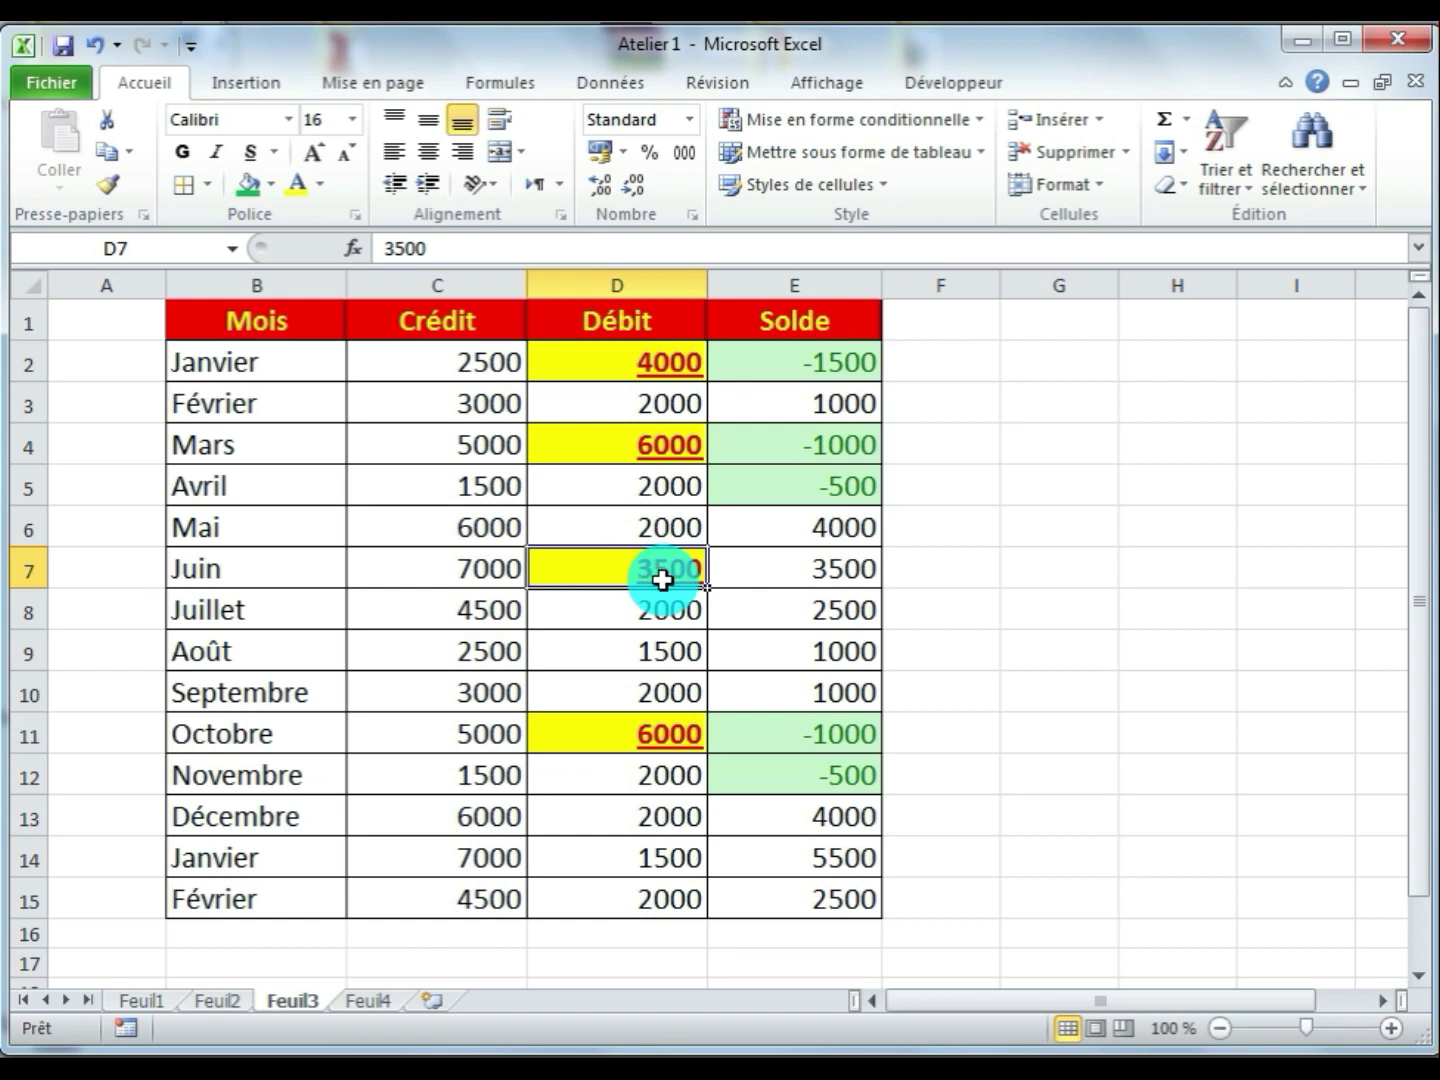
left_click(1061, 582)
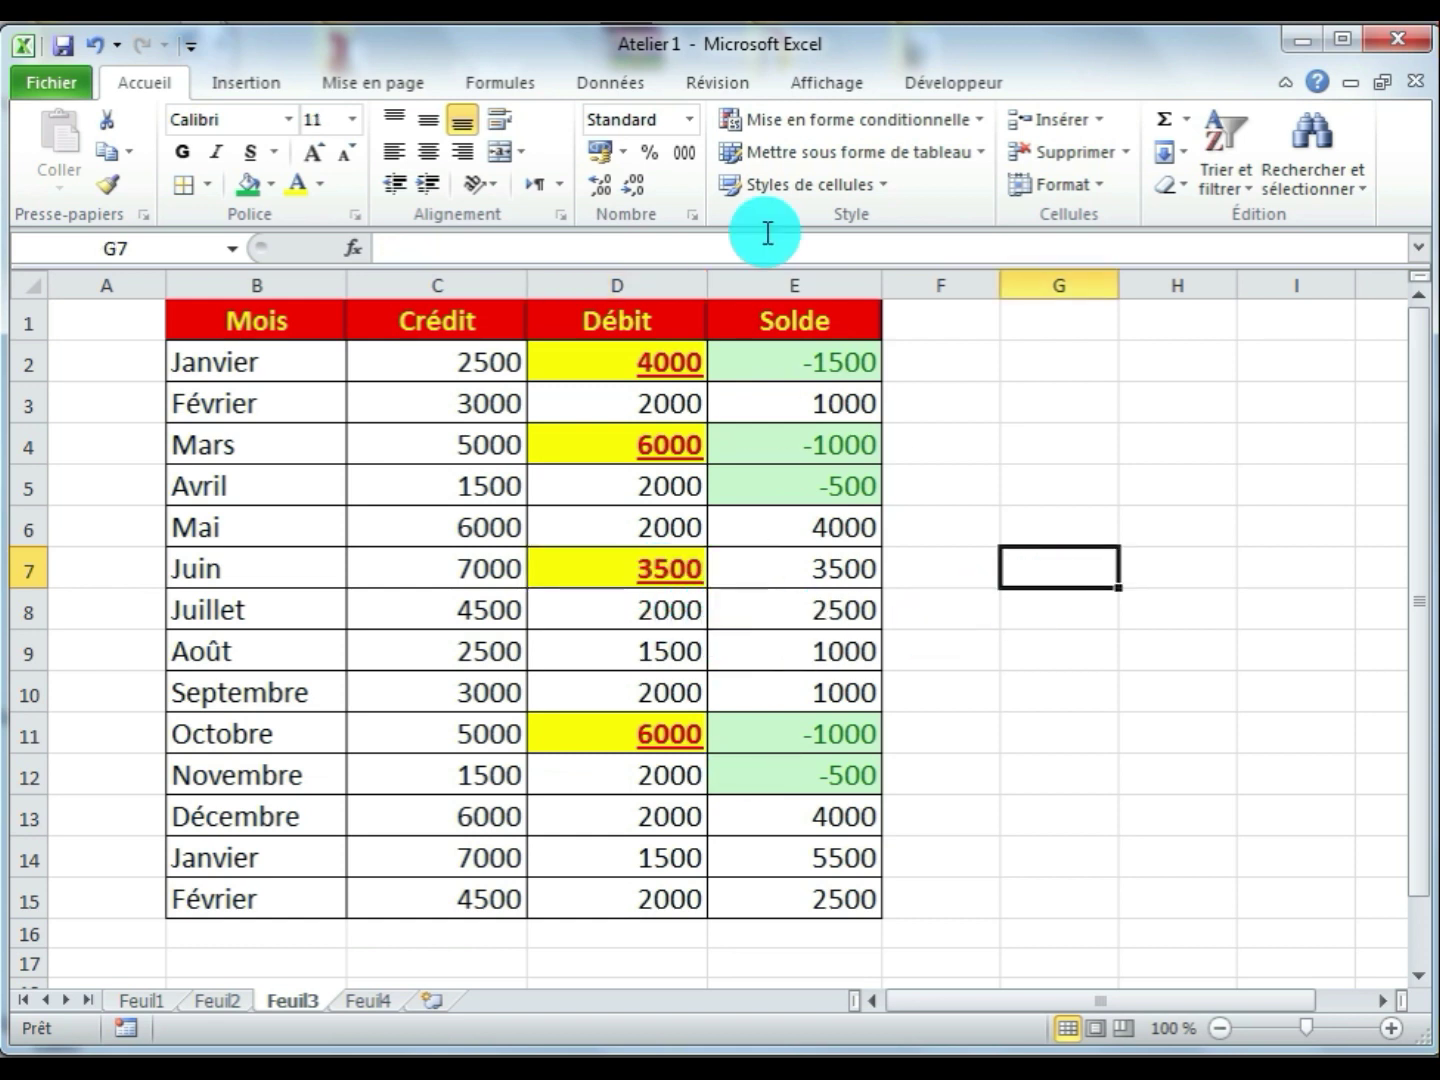
left_click(970, 124)
mouse_move(962, 175)
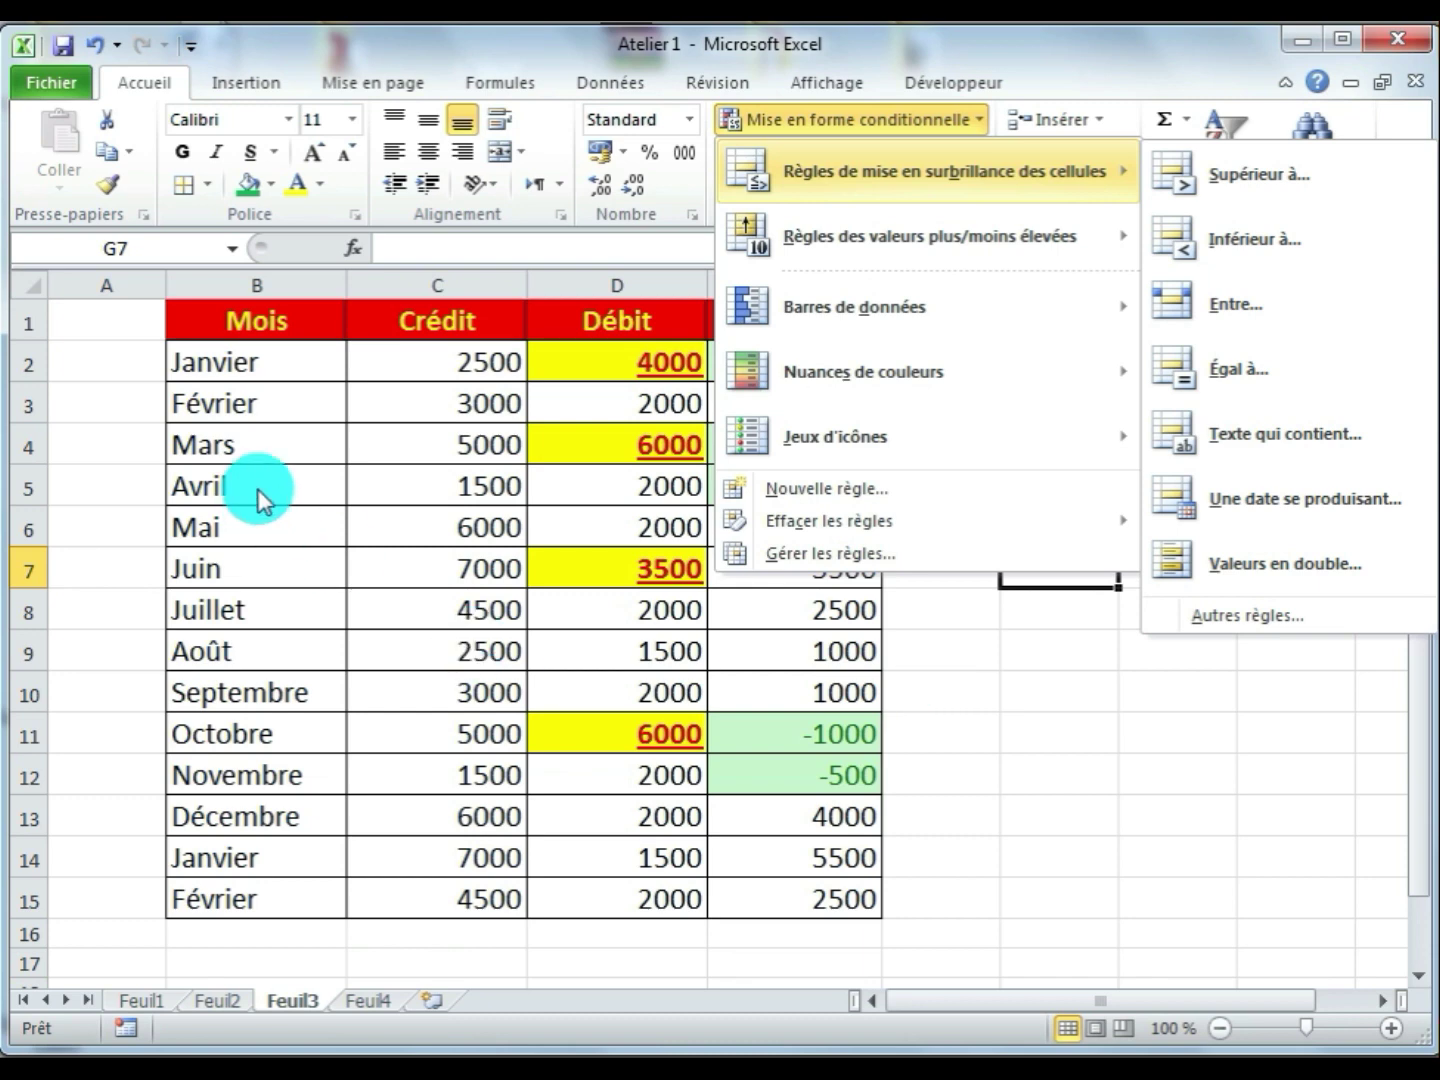
left_click(430, 492)
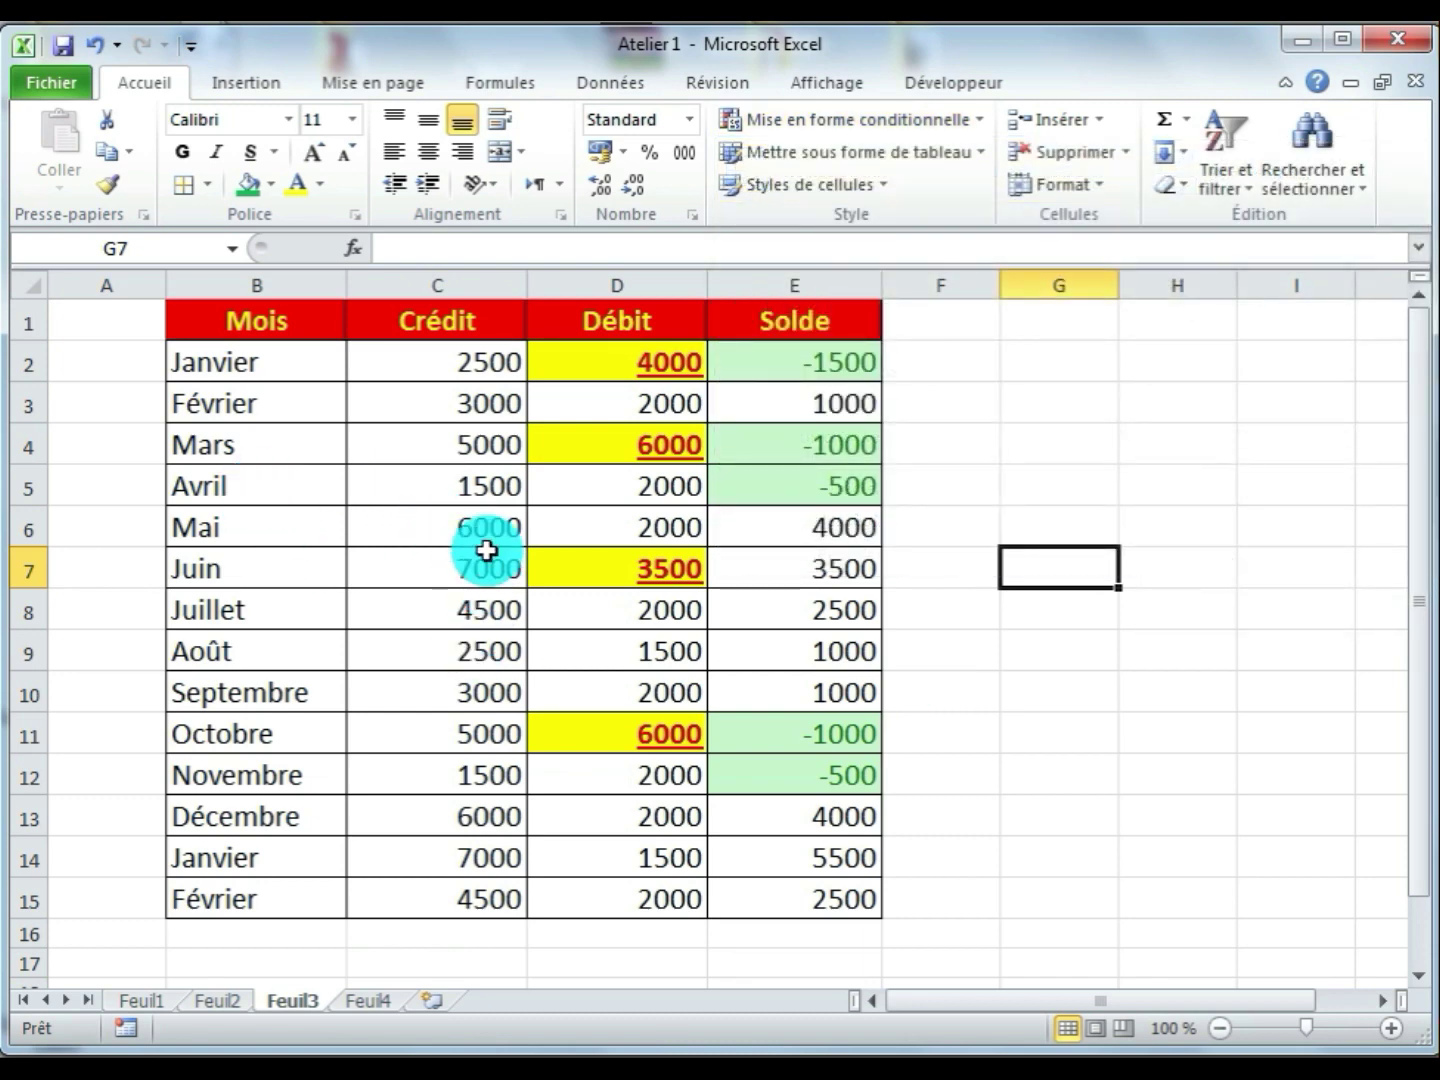
Apply blue gradient (Dégradé) data bars to the Crédit values in C2:C15
left_click_drag(440, 363, 438, 892)
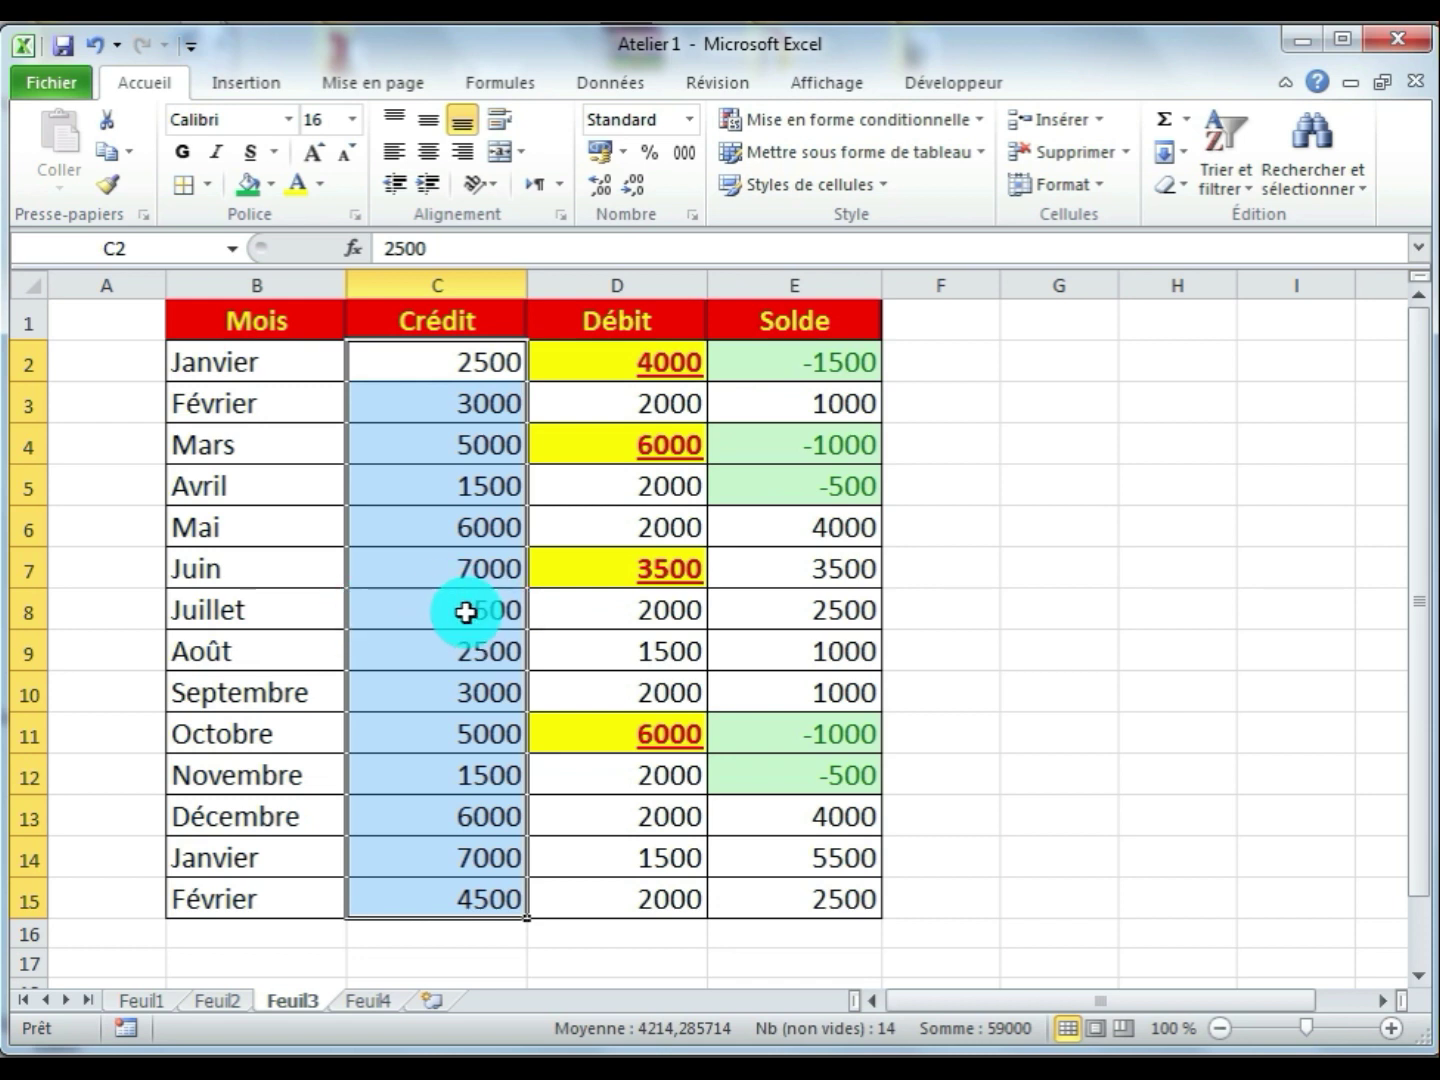
left_click(972, 122)
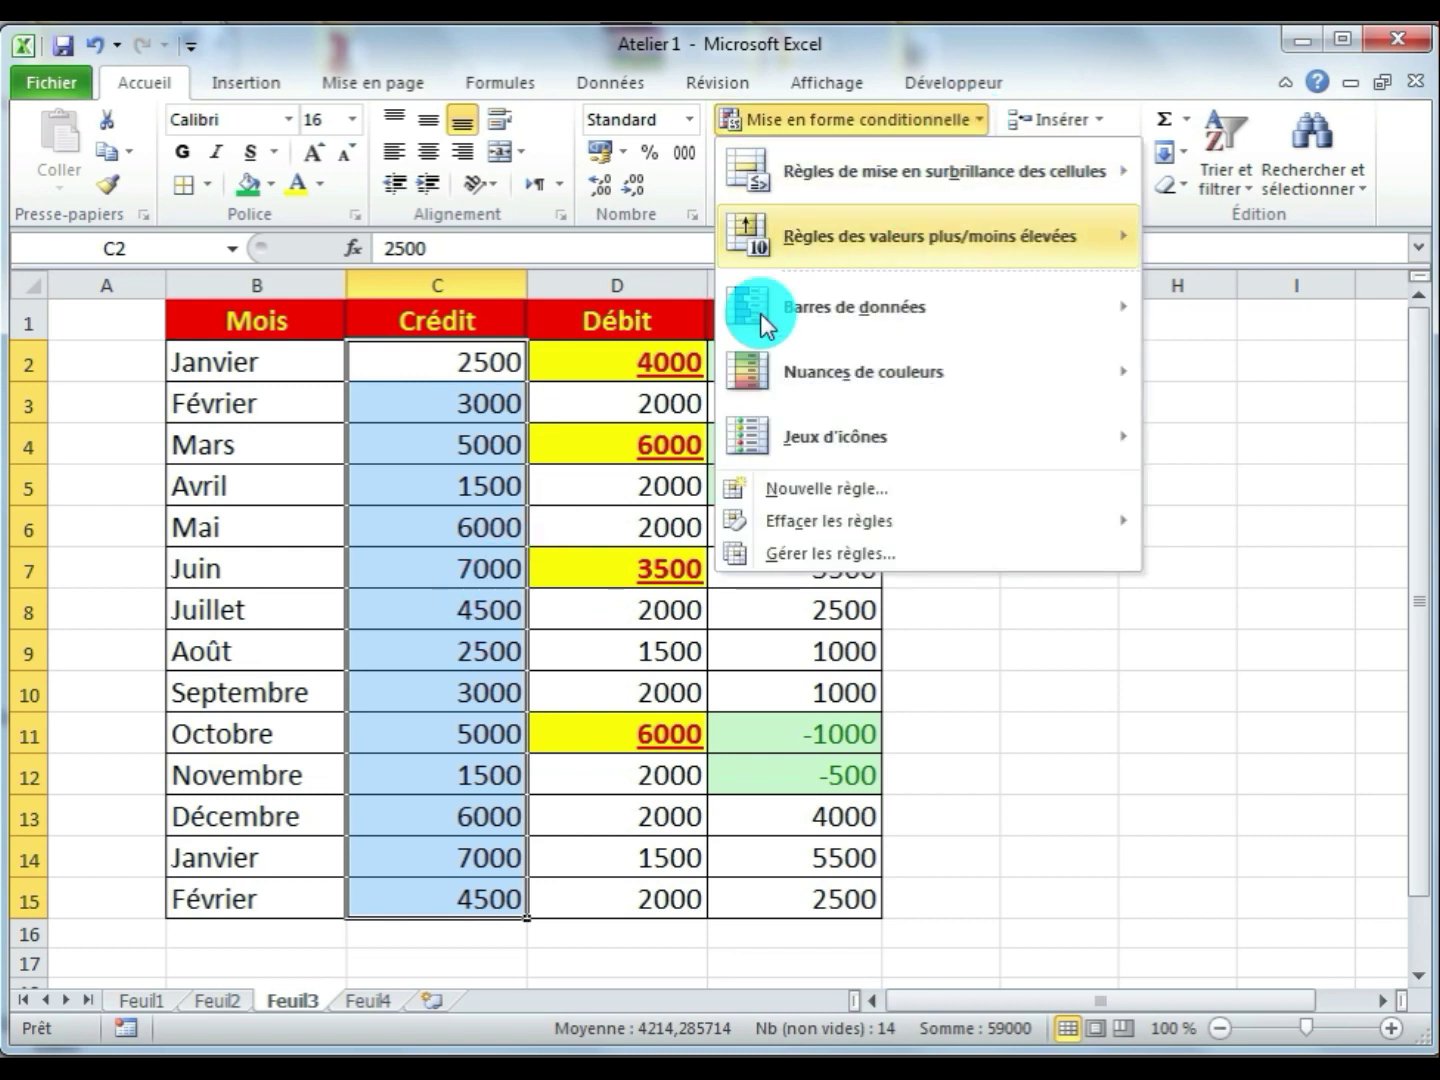
mouse_move(882, 306)
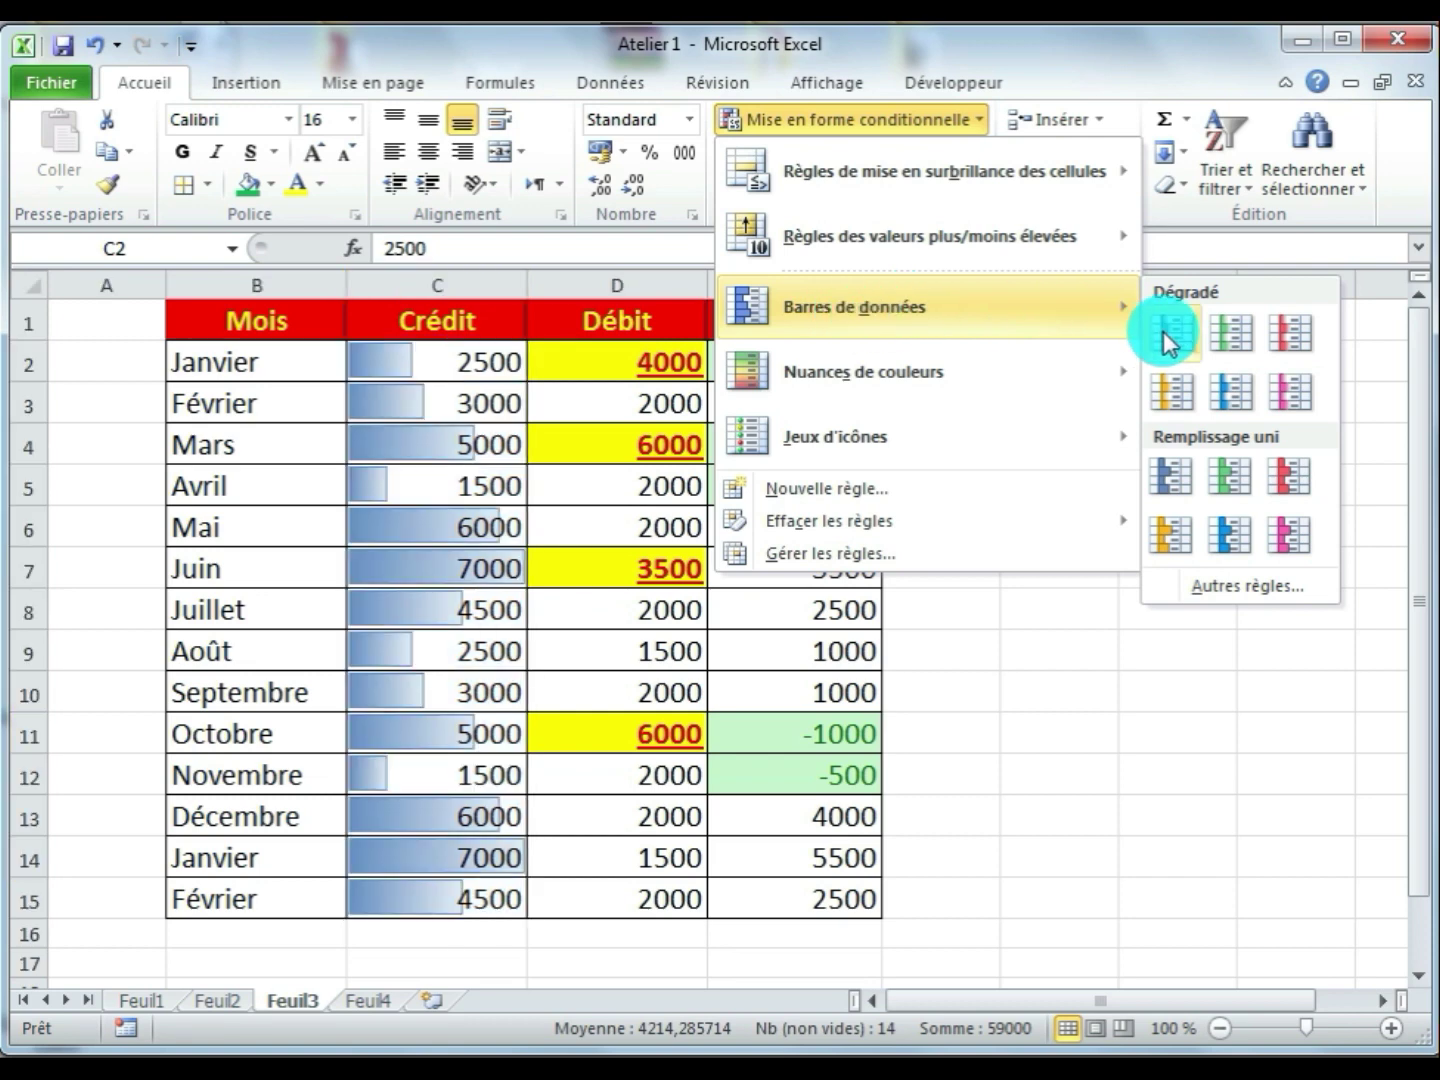
left_click(1163, 331)
left_click(1021, 700)
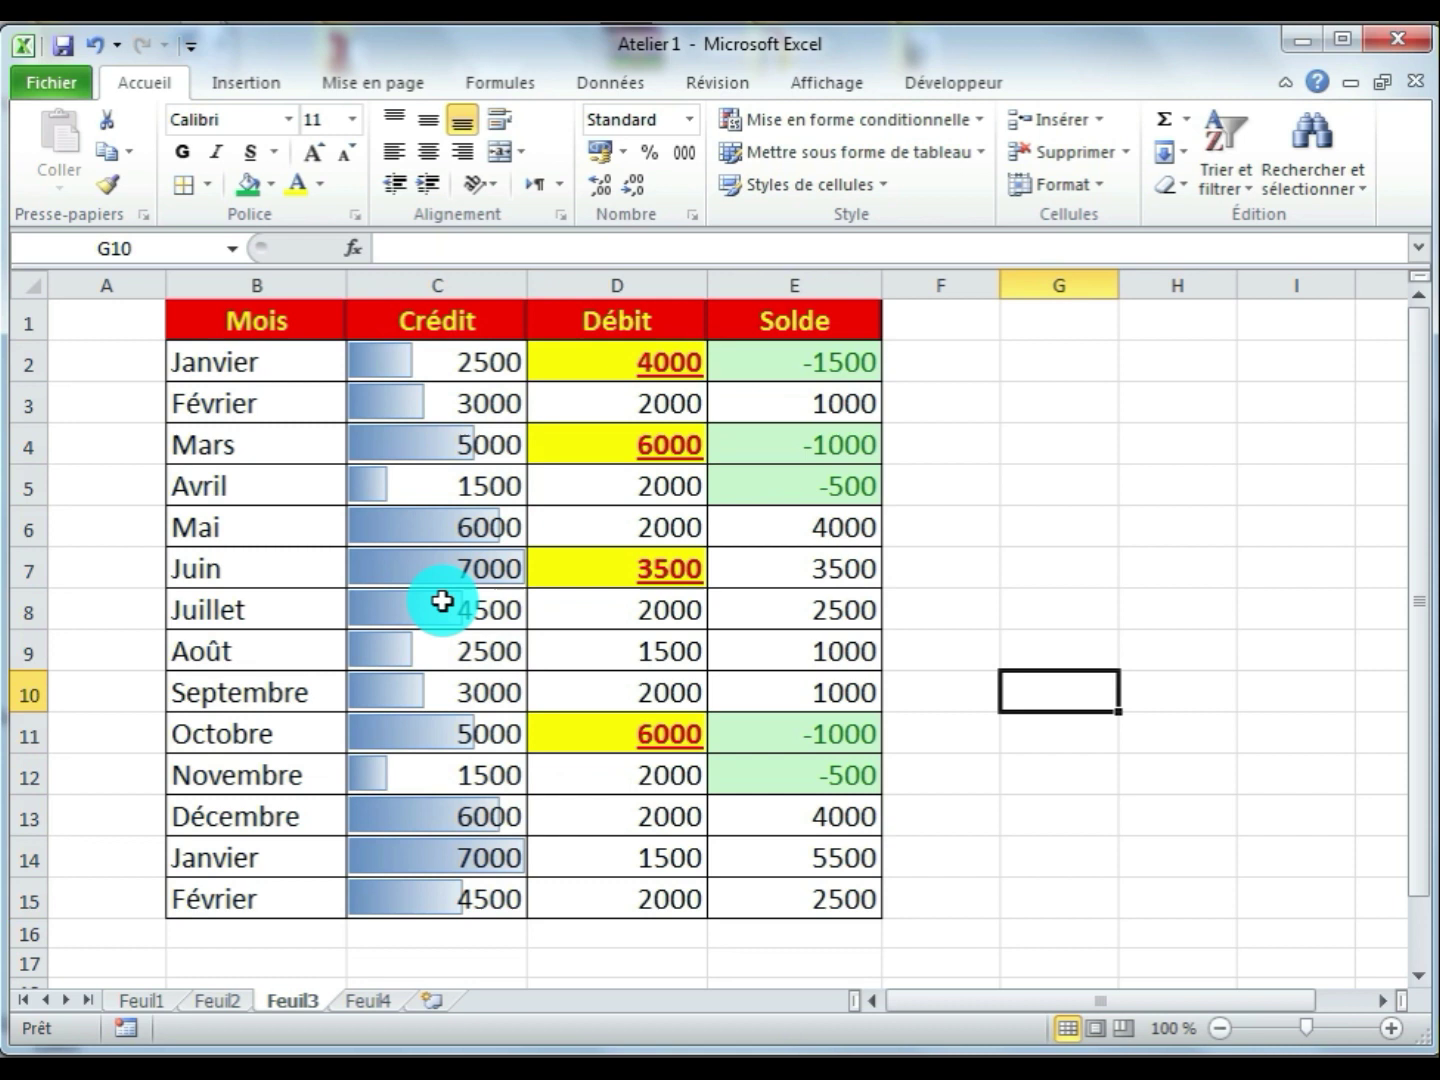
Widen column C and compare the Crédit data bars in C14, C7, C5 and C12
left_click(1142, 490)
left_click_drag(526, 285, 617, 284)
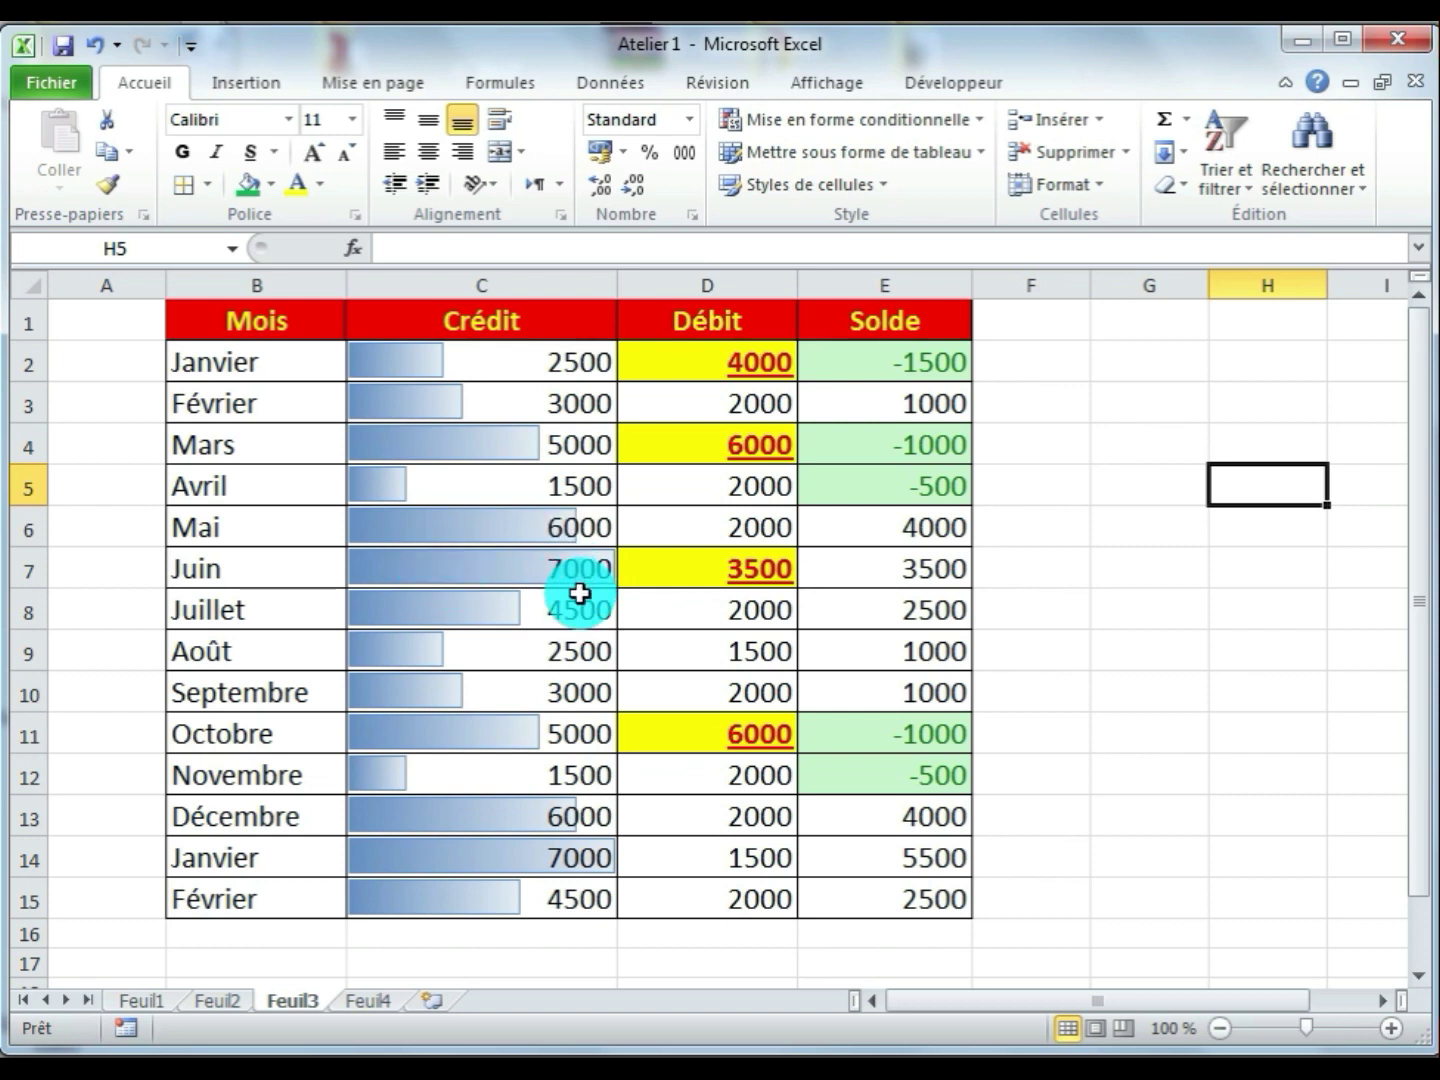
left_click(553, 857)
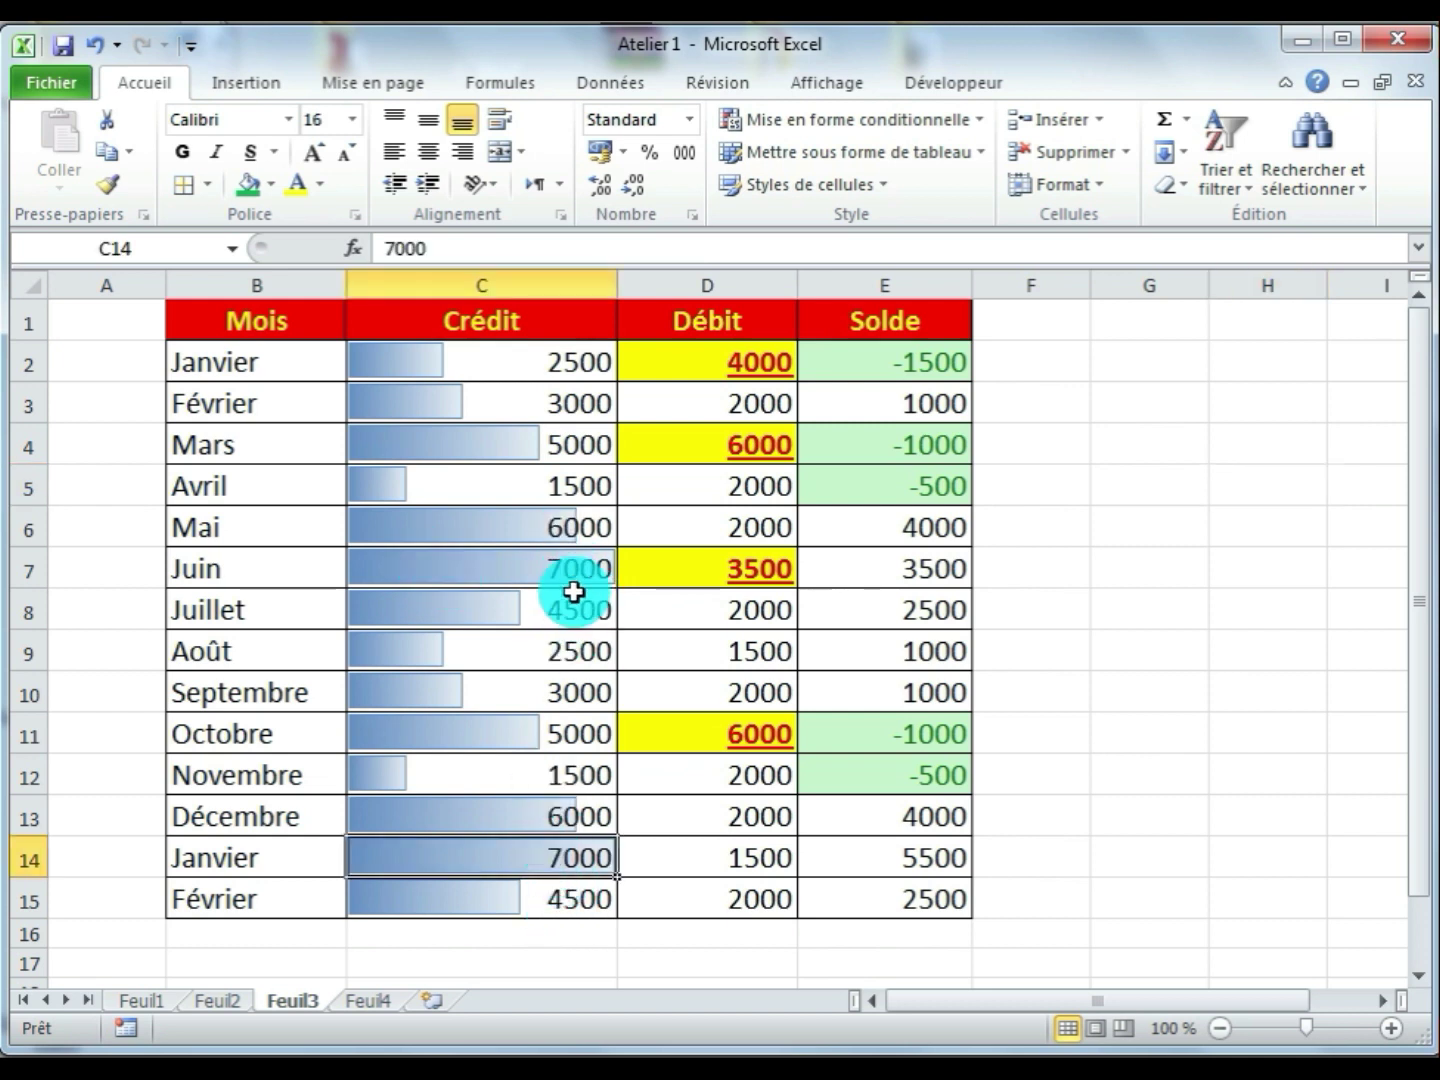
left_click(571, 575)
left_click(423, 489)
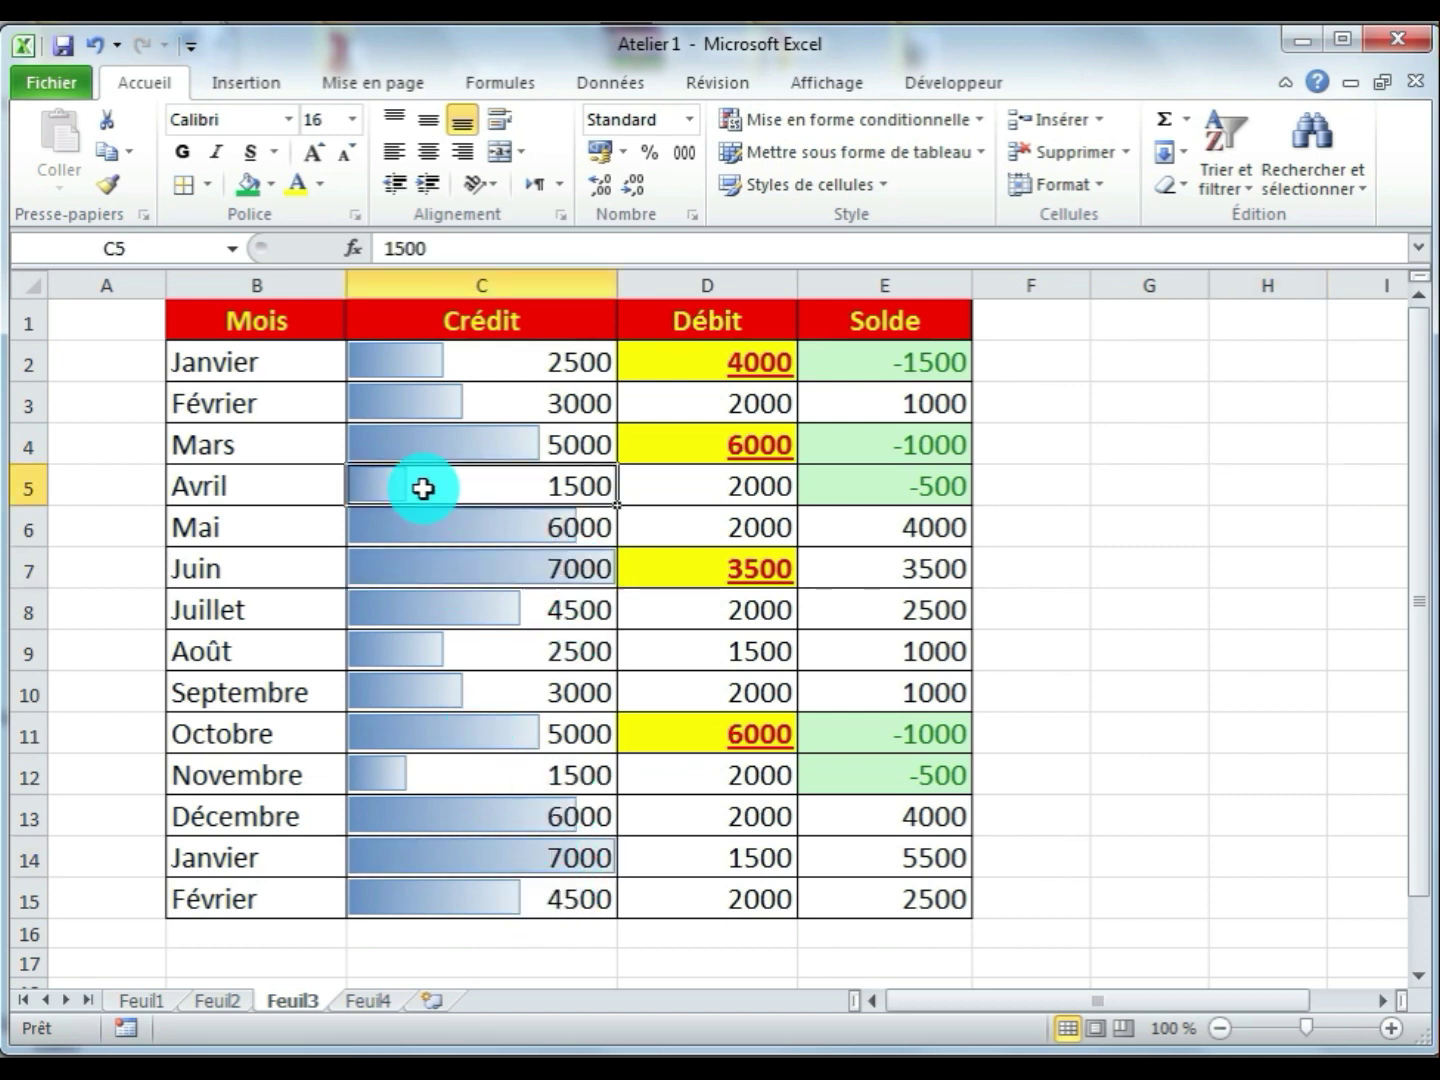
left_click(422, 775)
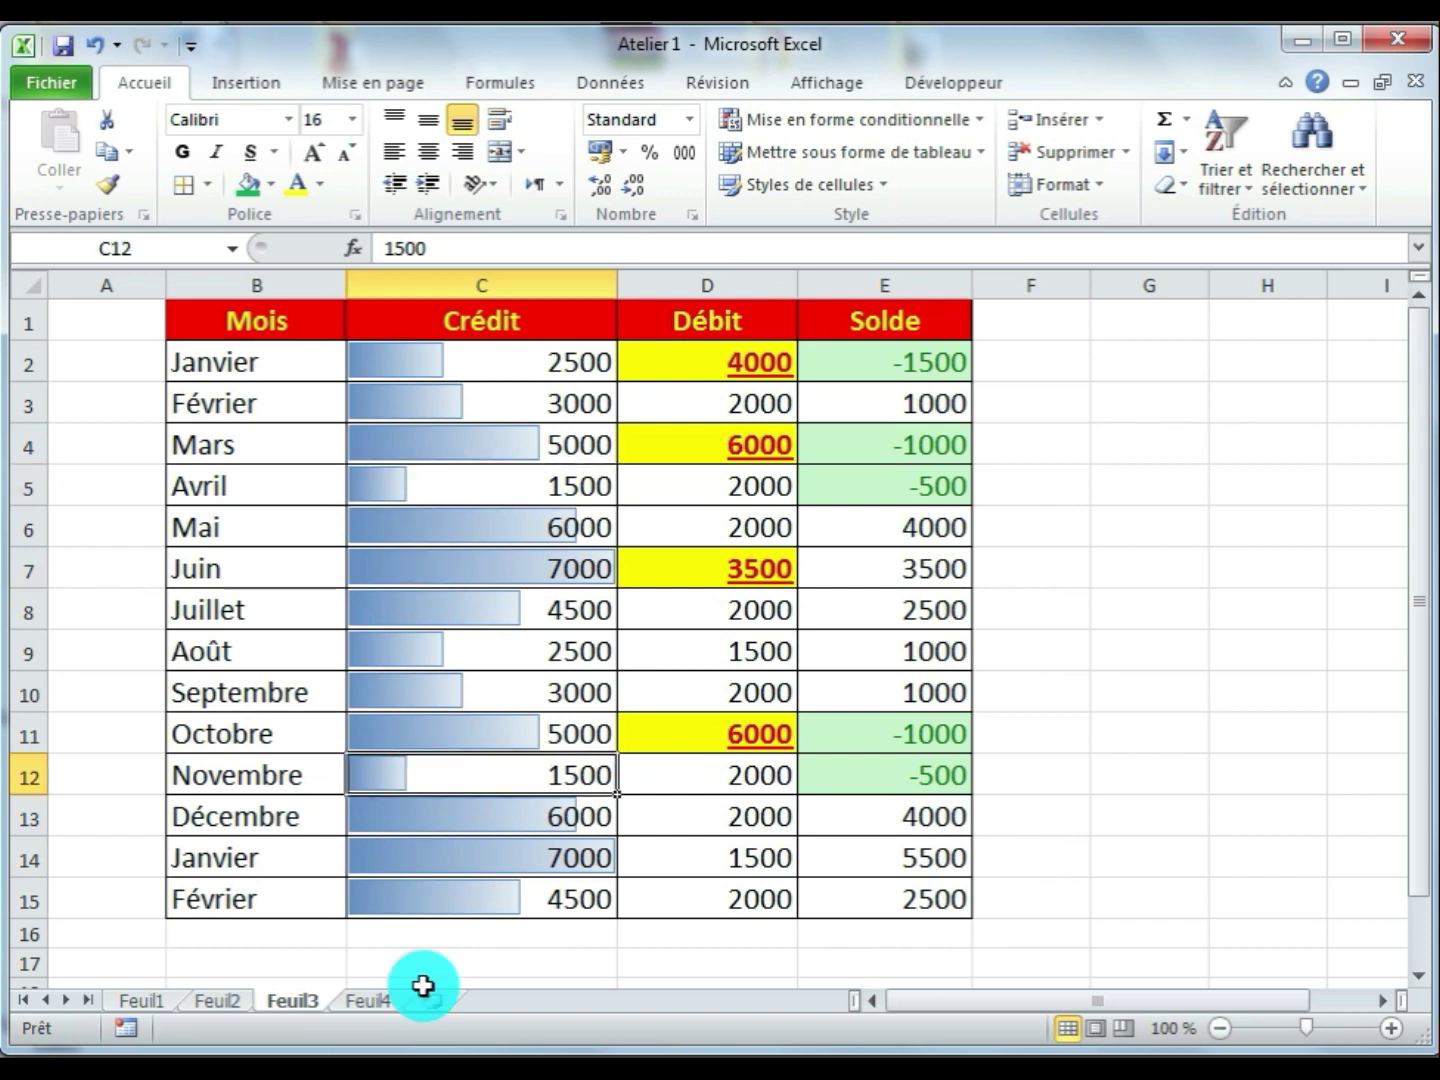
Test the data bar in C2 with Crédit values of 1000 and 3000 for the first Janvier row
left_click(560, 362)
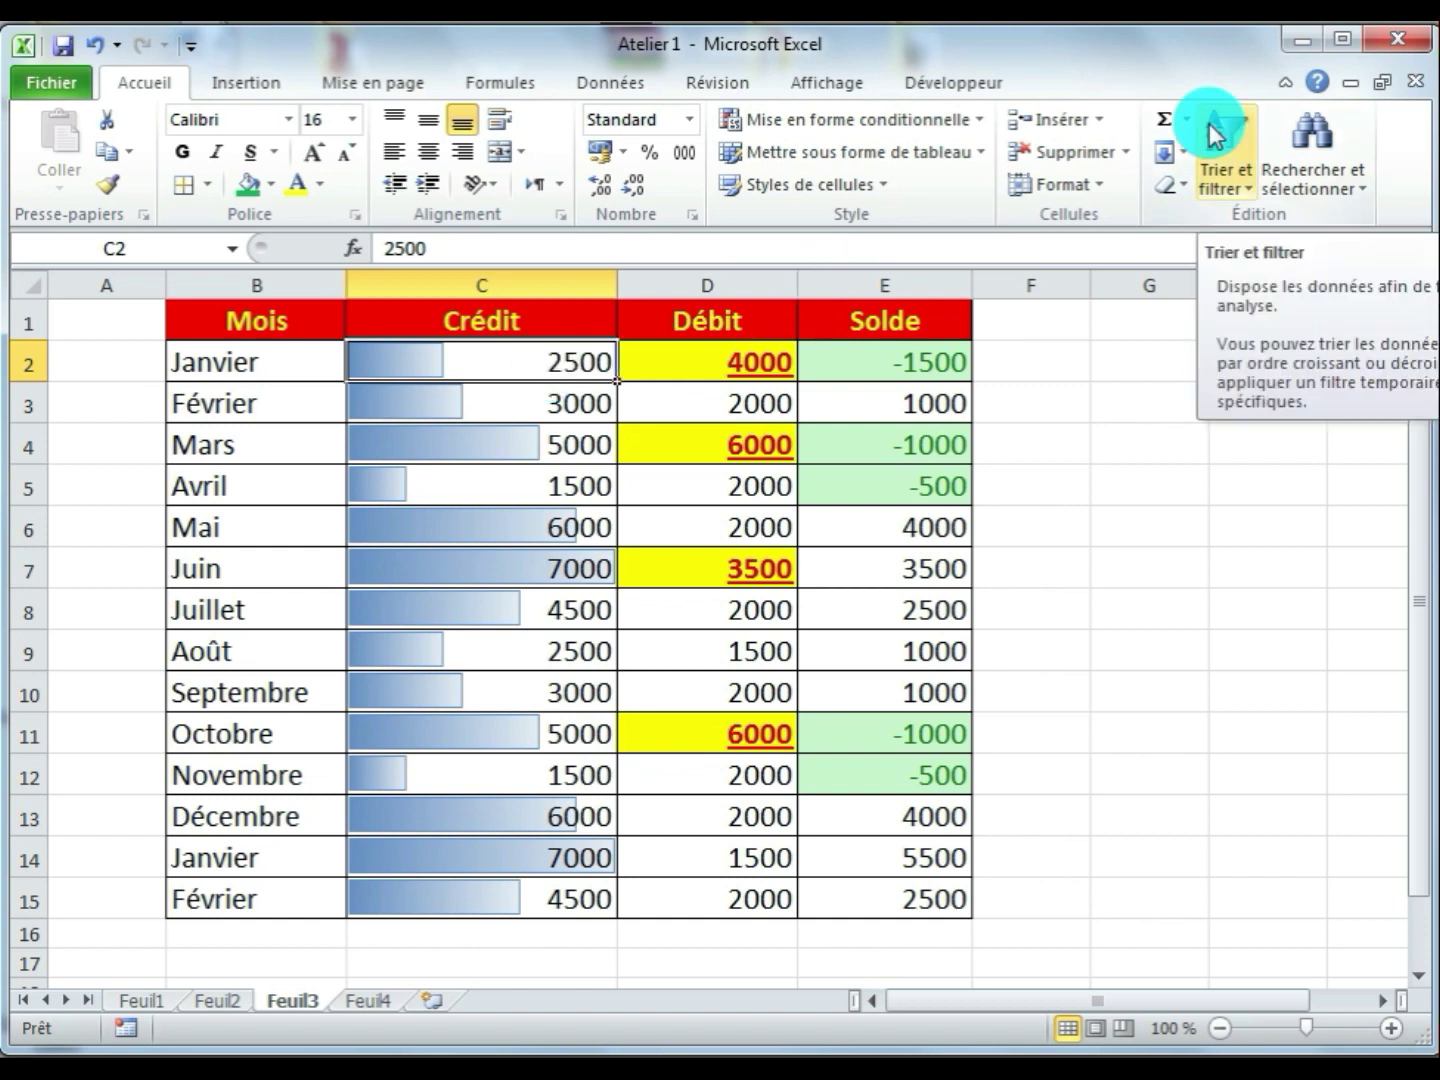
type("1000")
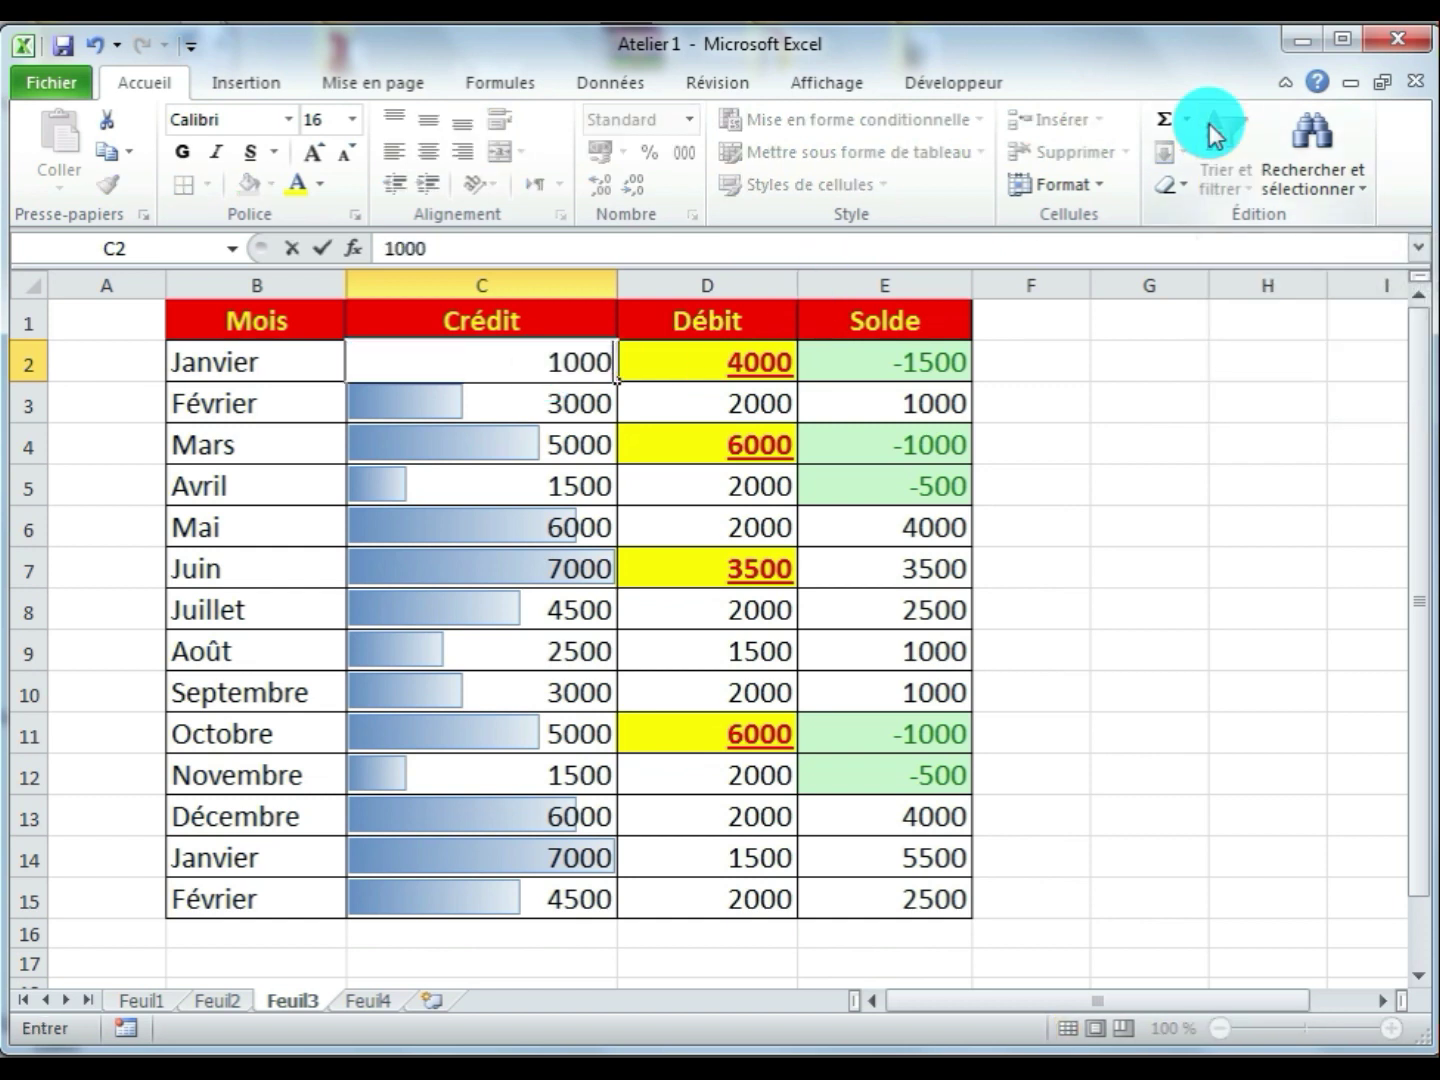
key("Return")
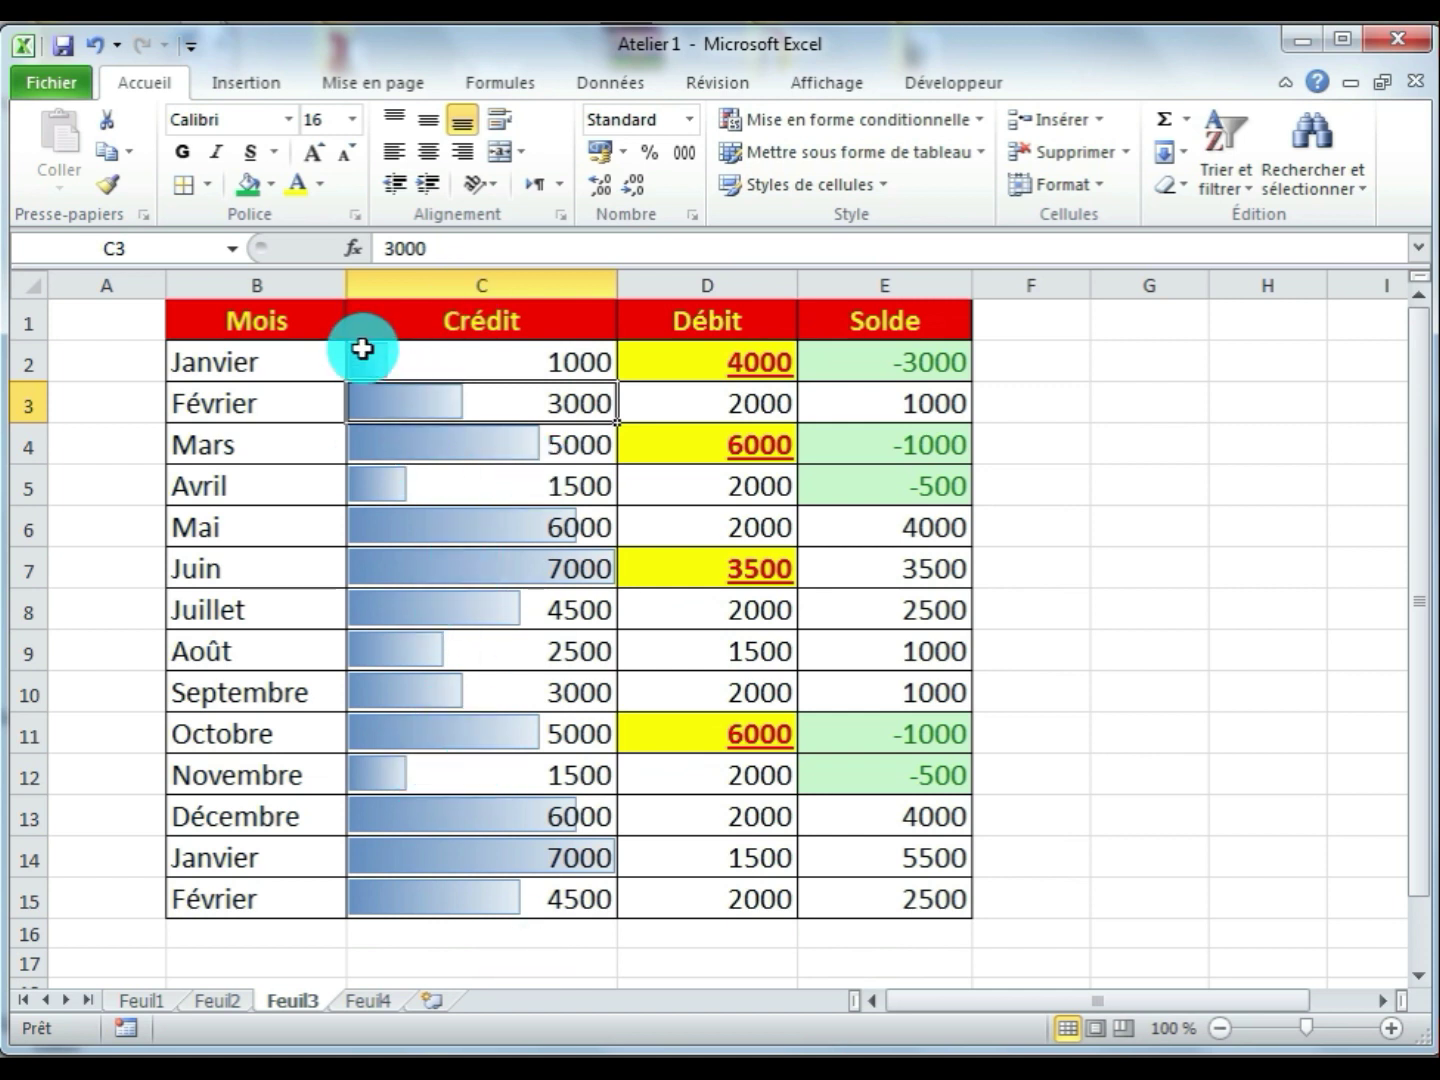
left_click(546, 360)
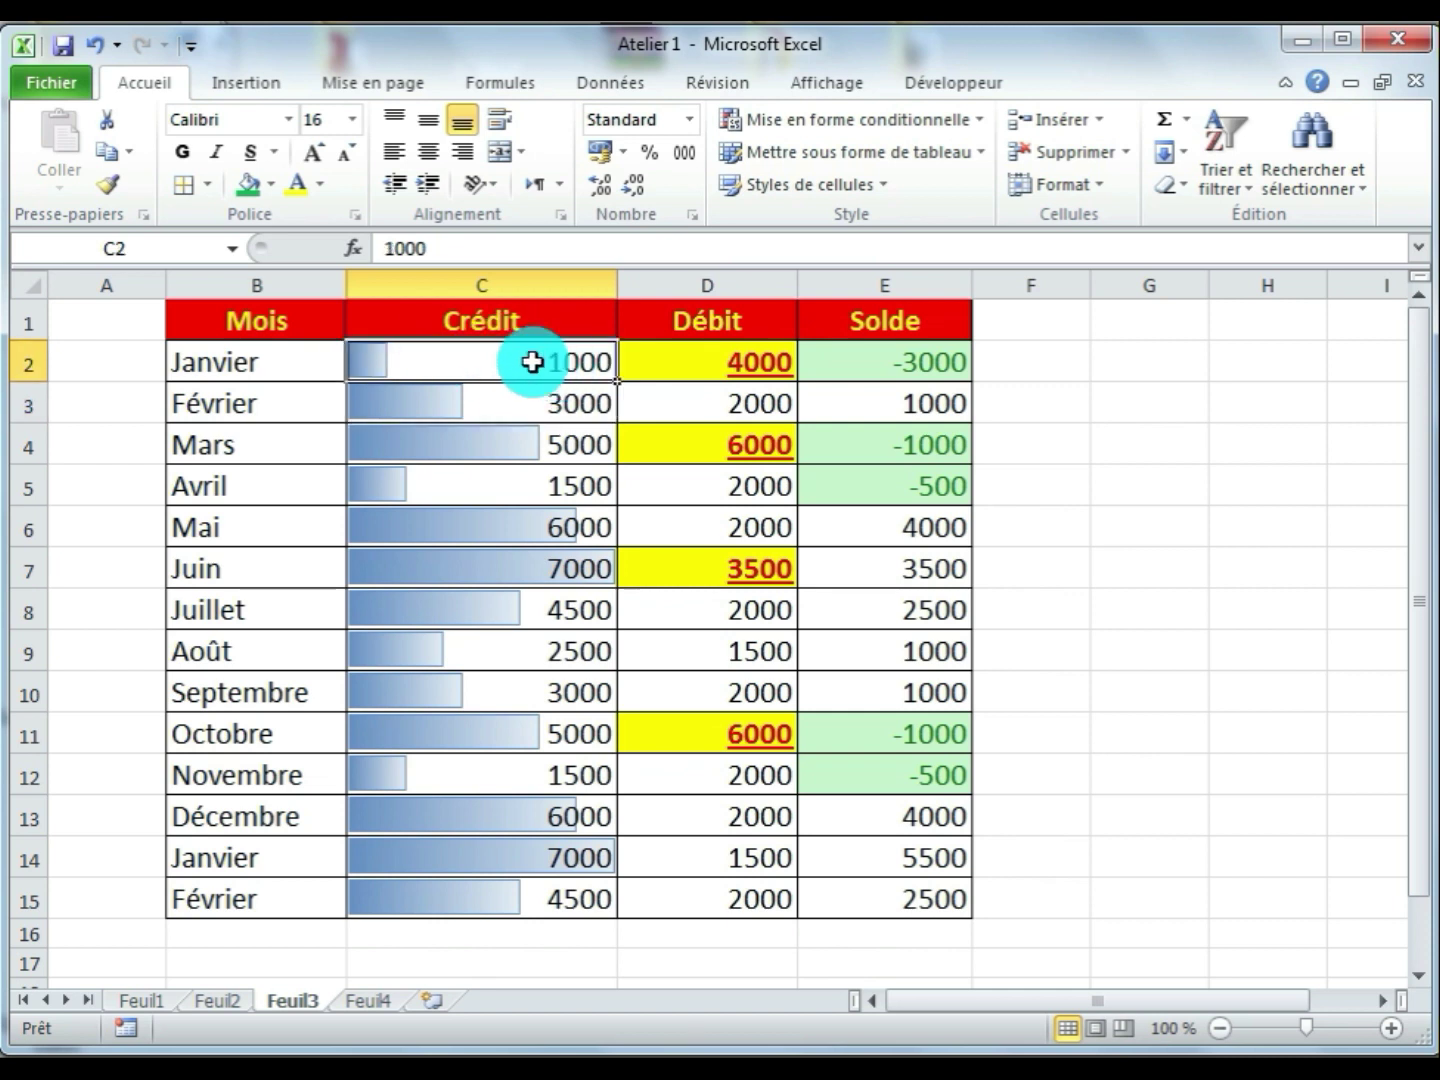
type("3")
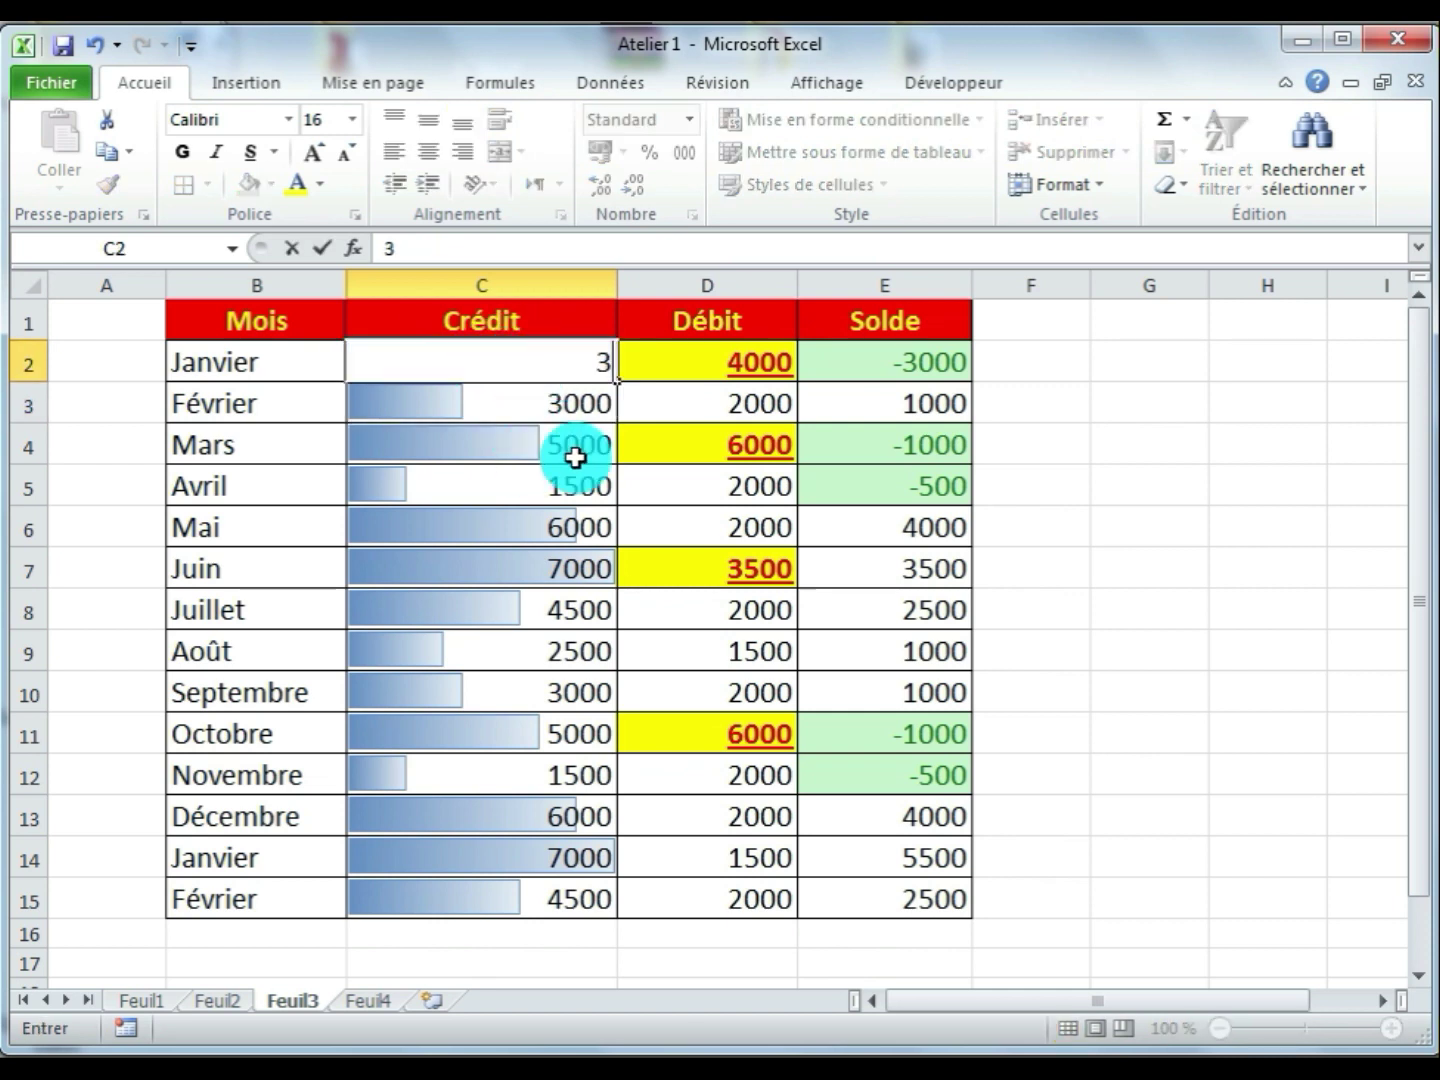
type("000")
key("Return")
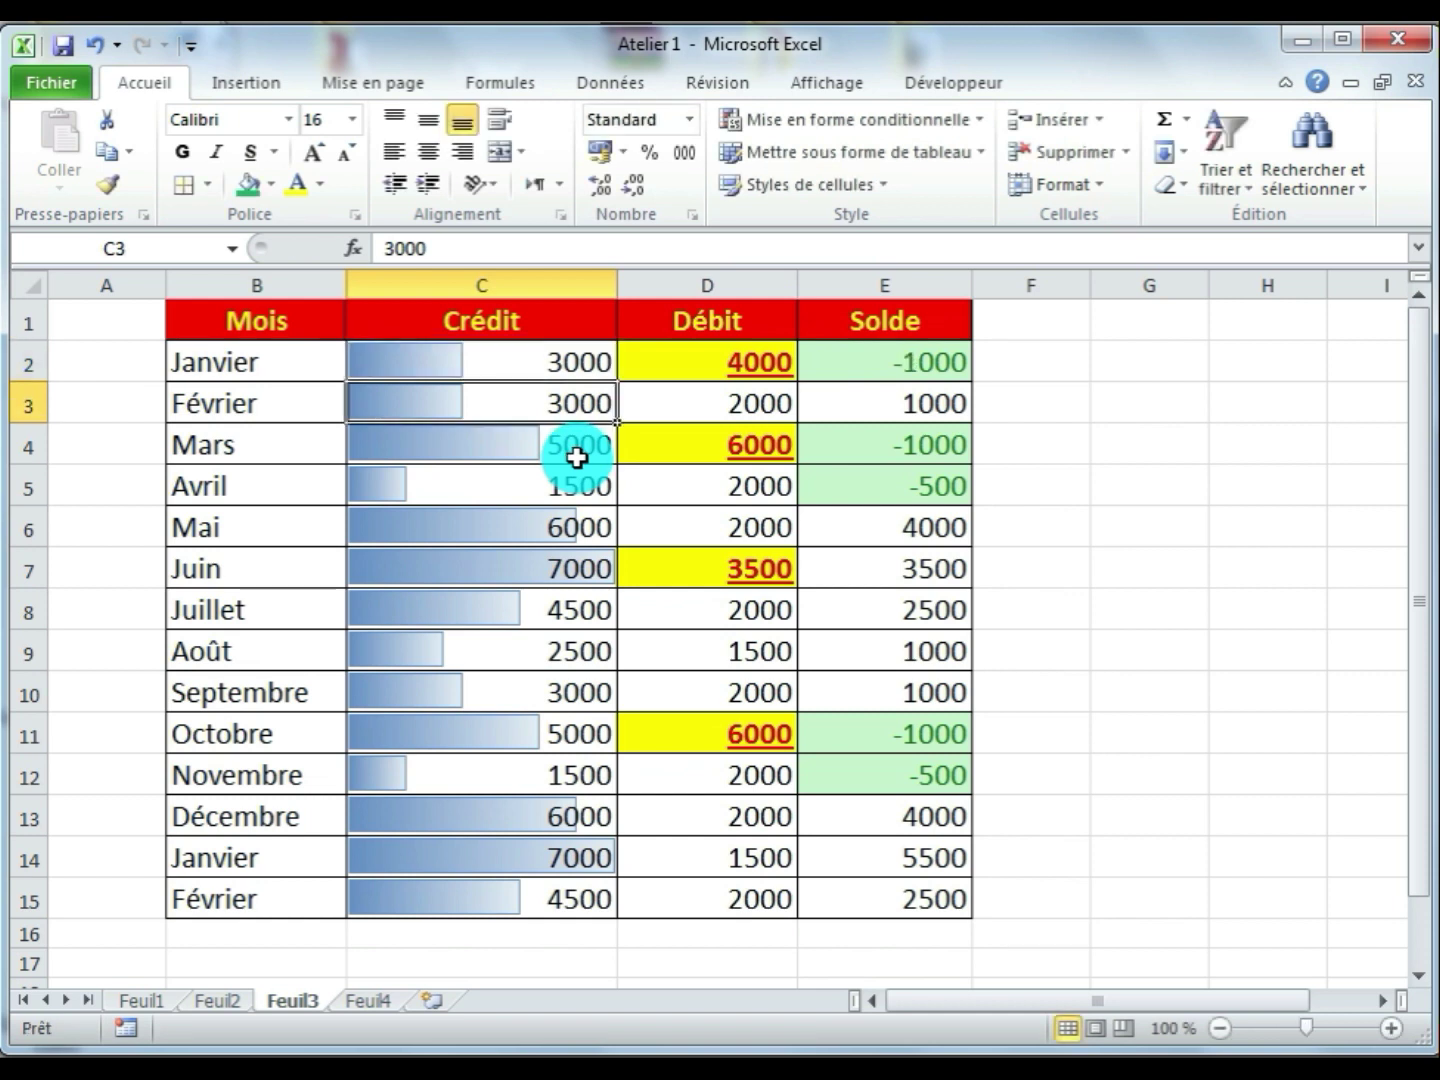
Set the Crédit for the first Janvier row in C2 to 8000 and check its data bar
left_click(509, 364)
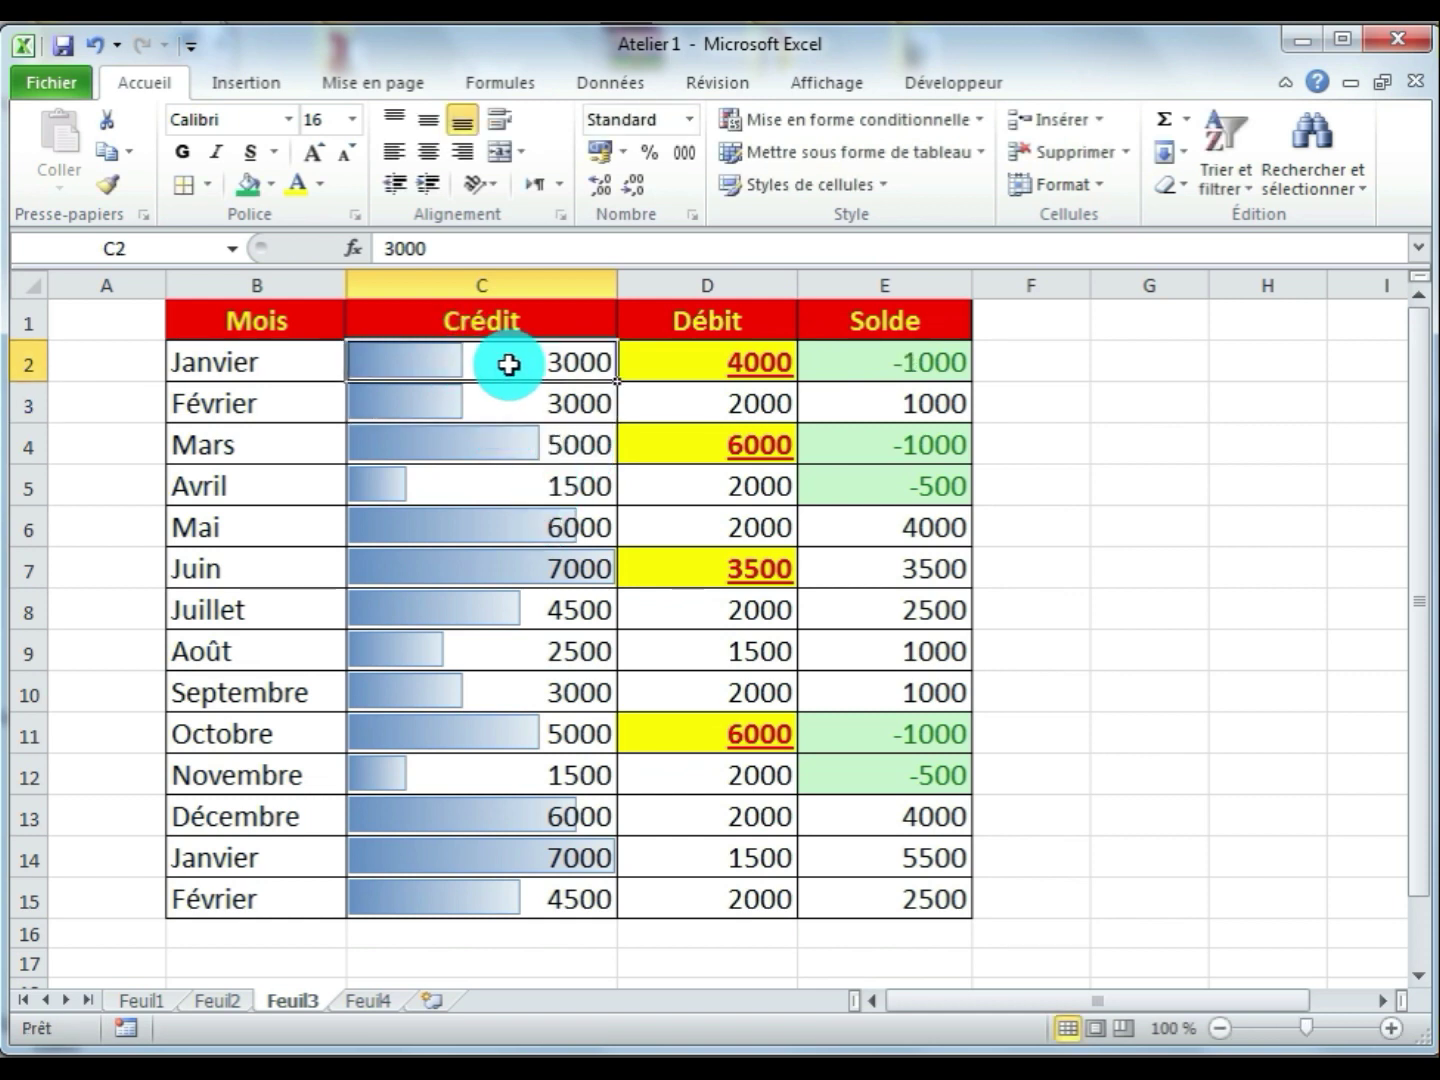
type("8")
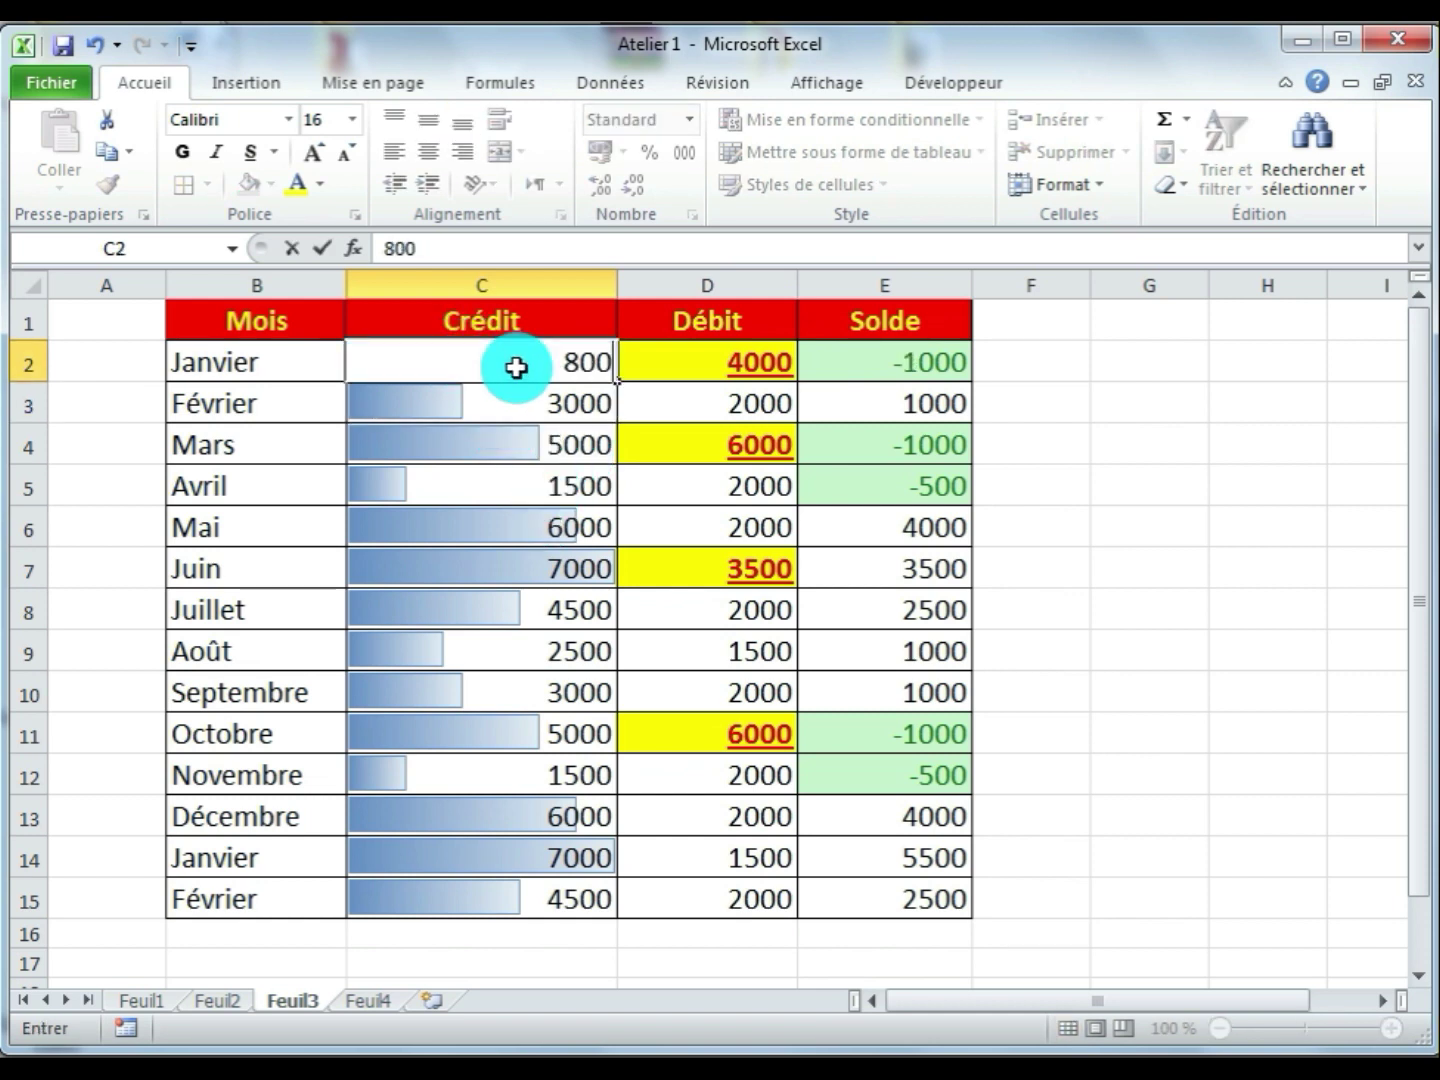
key("Return")
left_click(601, 370)
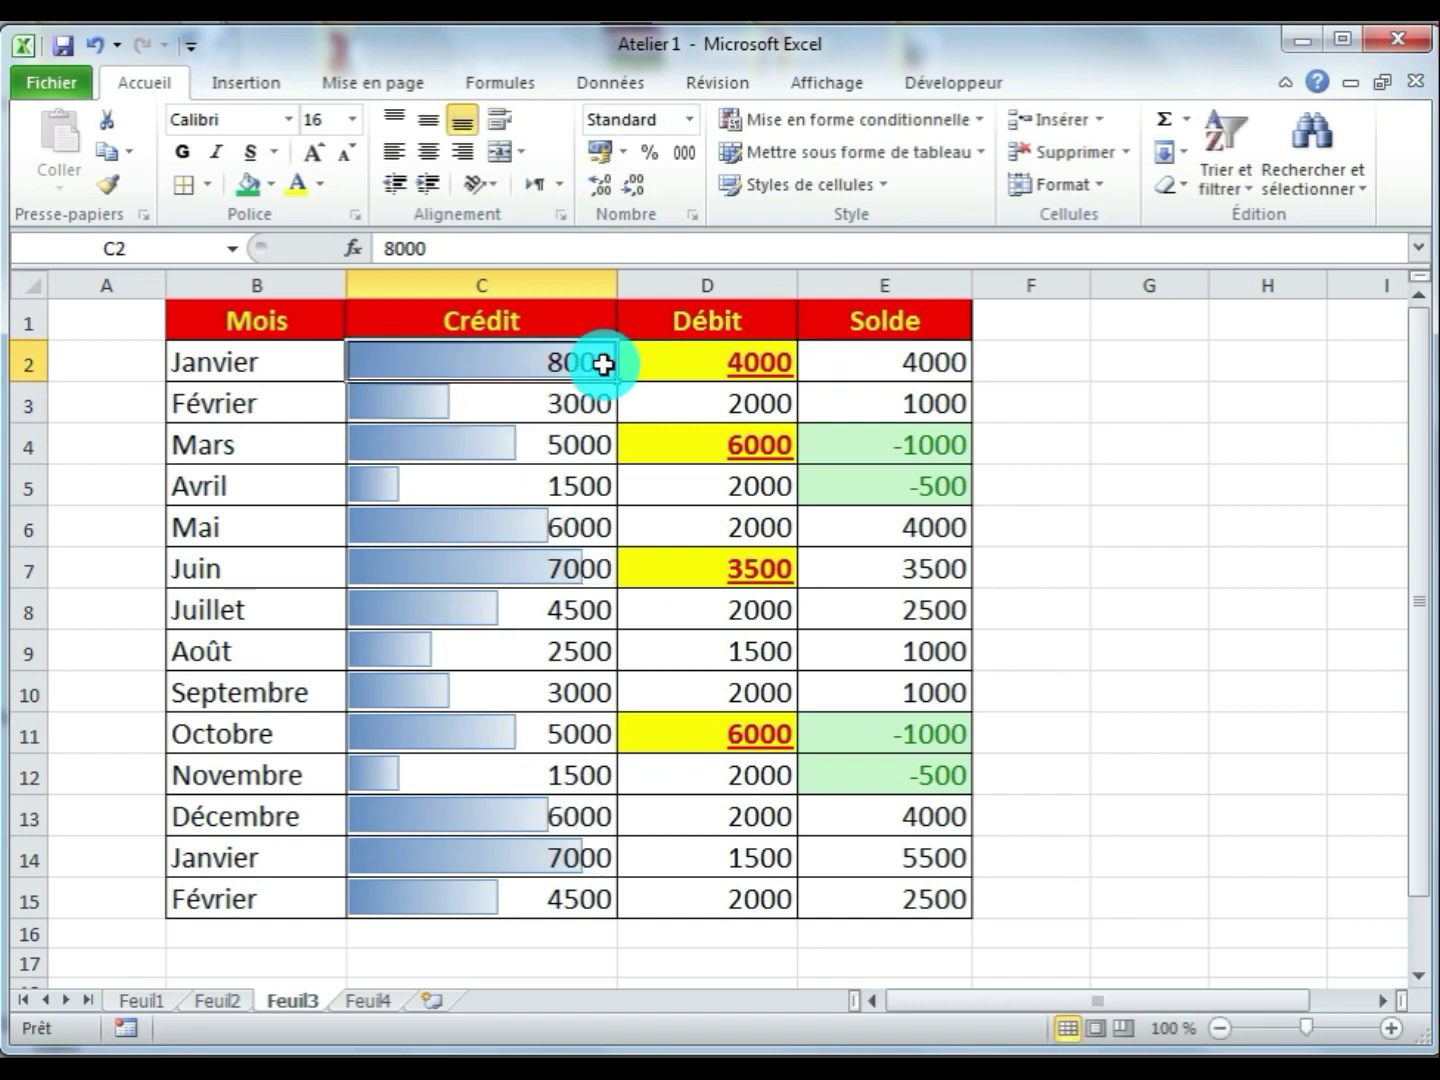
Compare the data bars of the Juin and second Janvier Crédit values in C7 and C14 with the one in C2
left_click(571, 569)
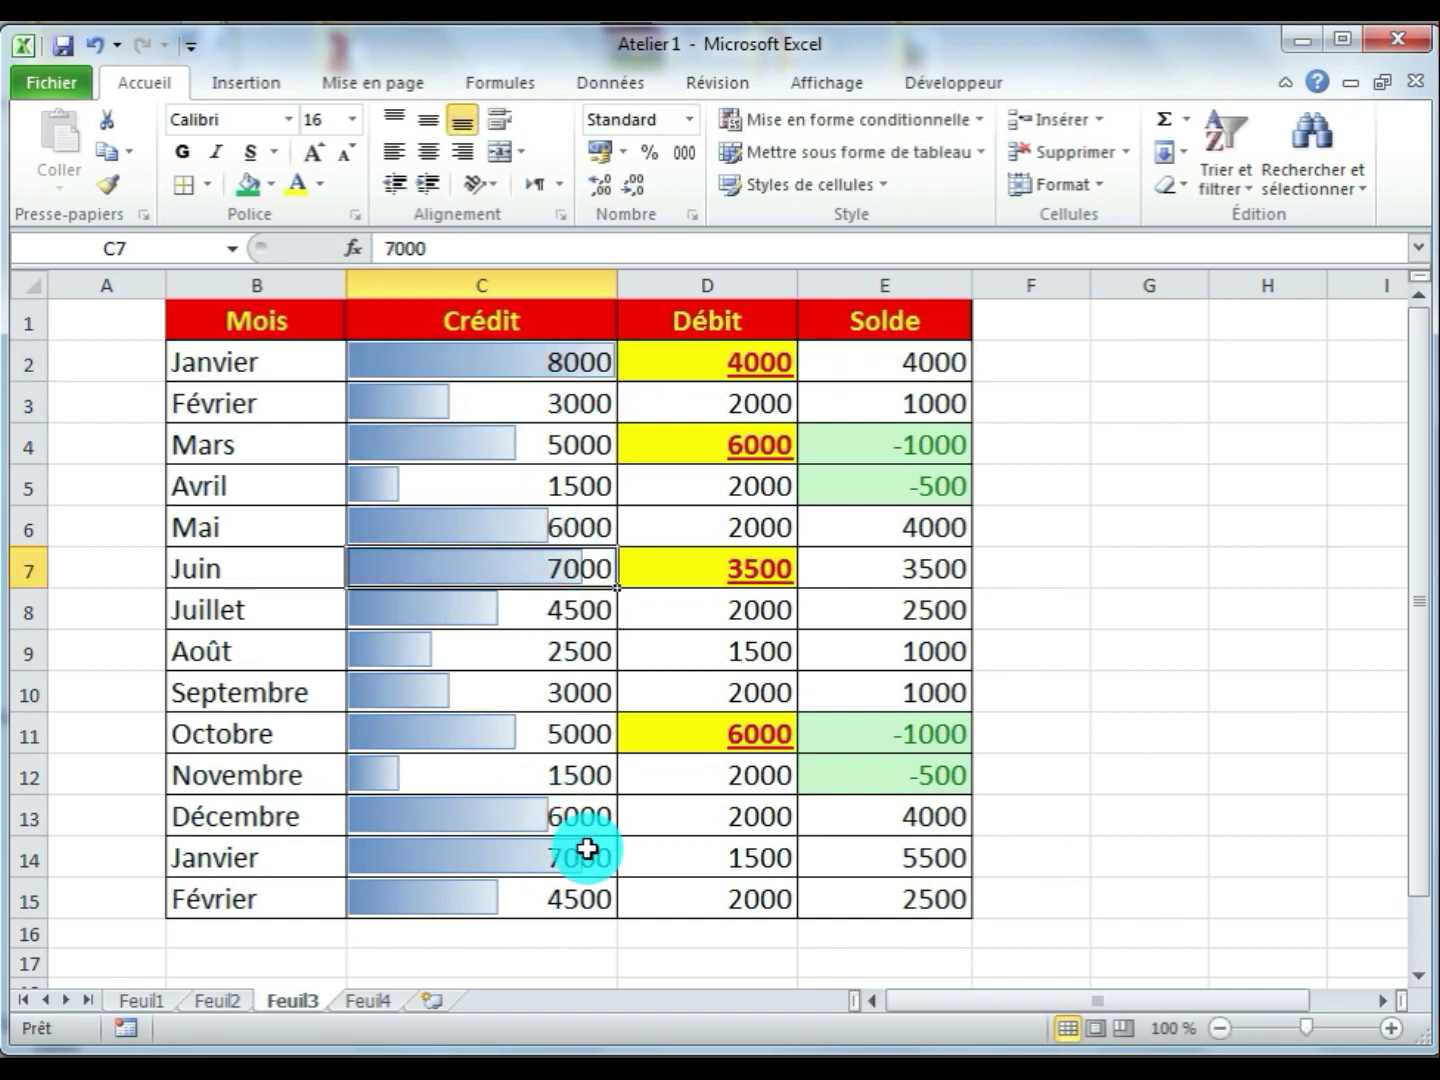
left_click(585, 850)
left_click(579, 572)
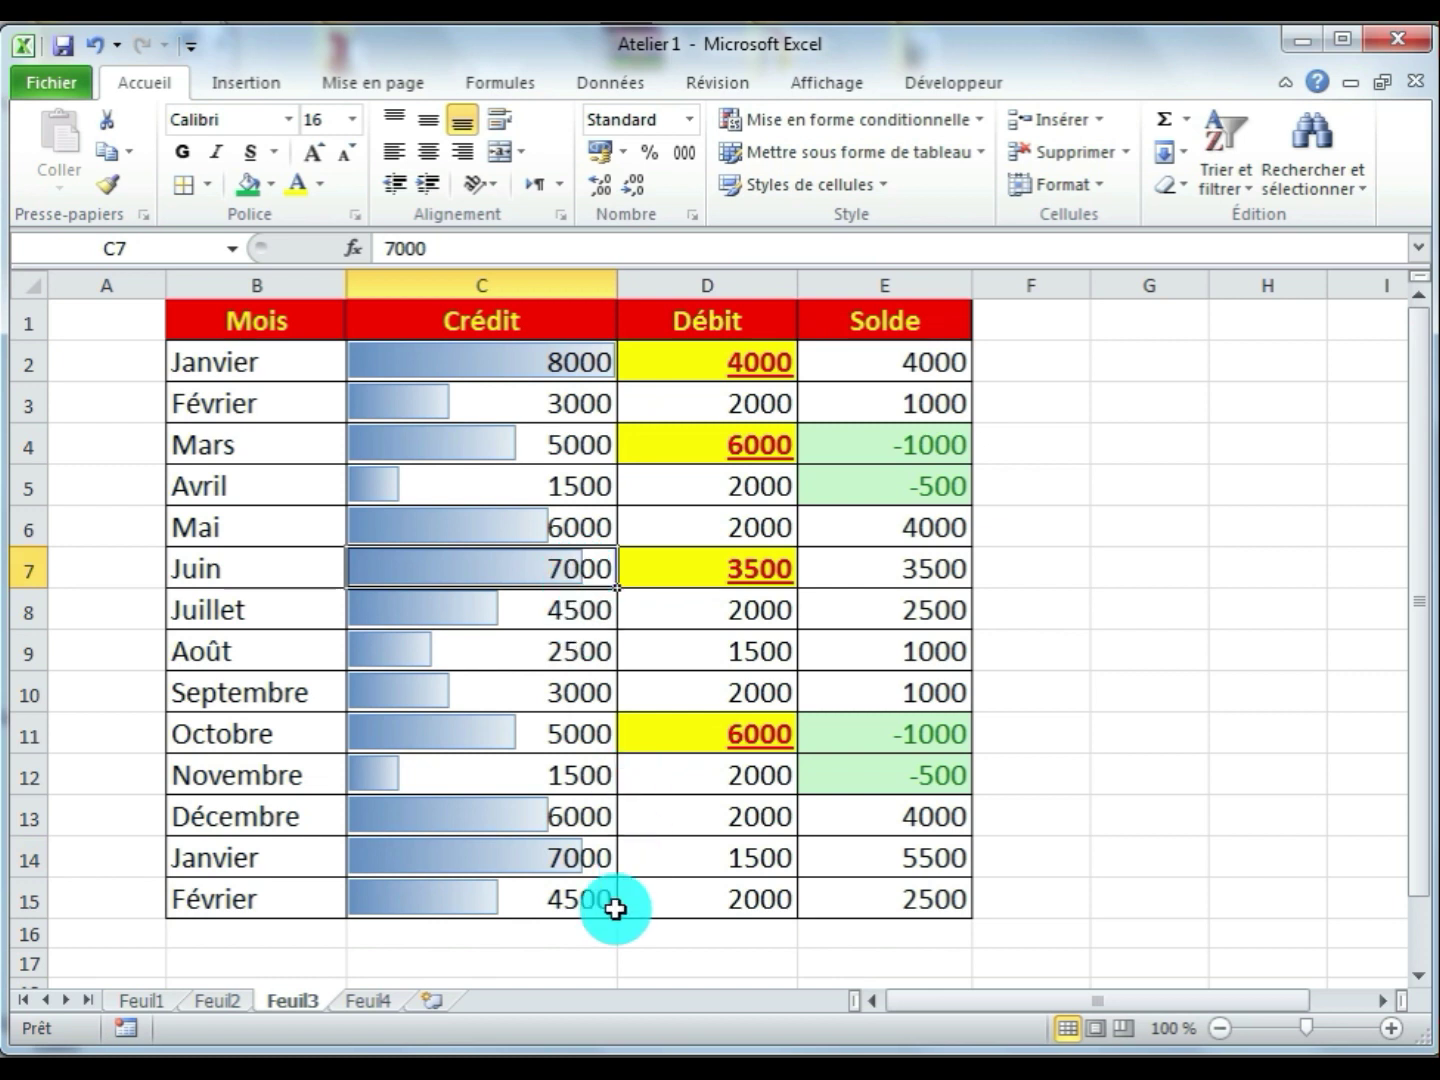
left_click(560, 854)
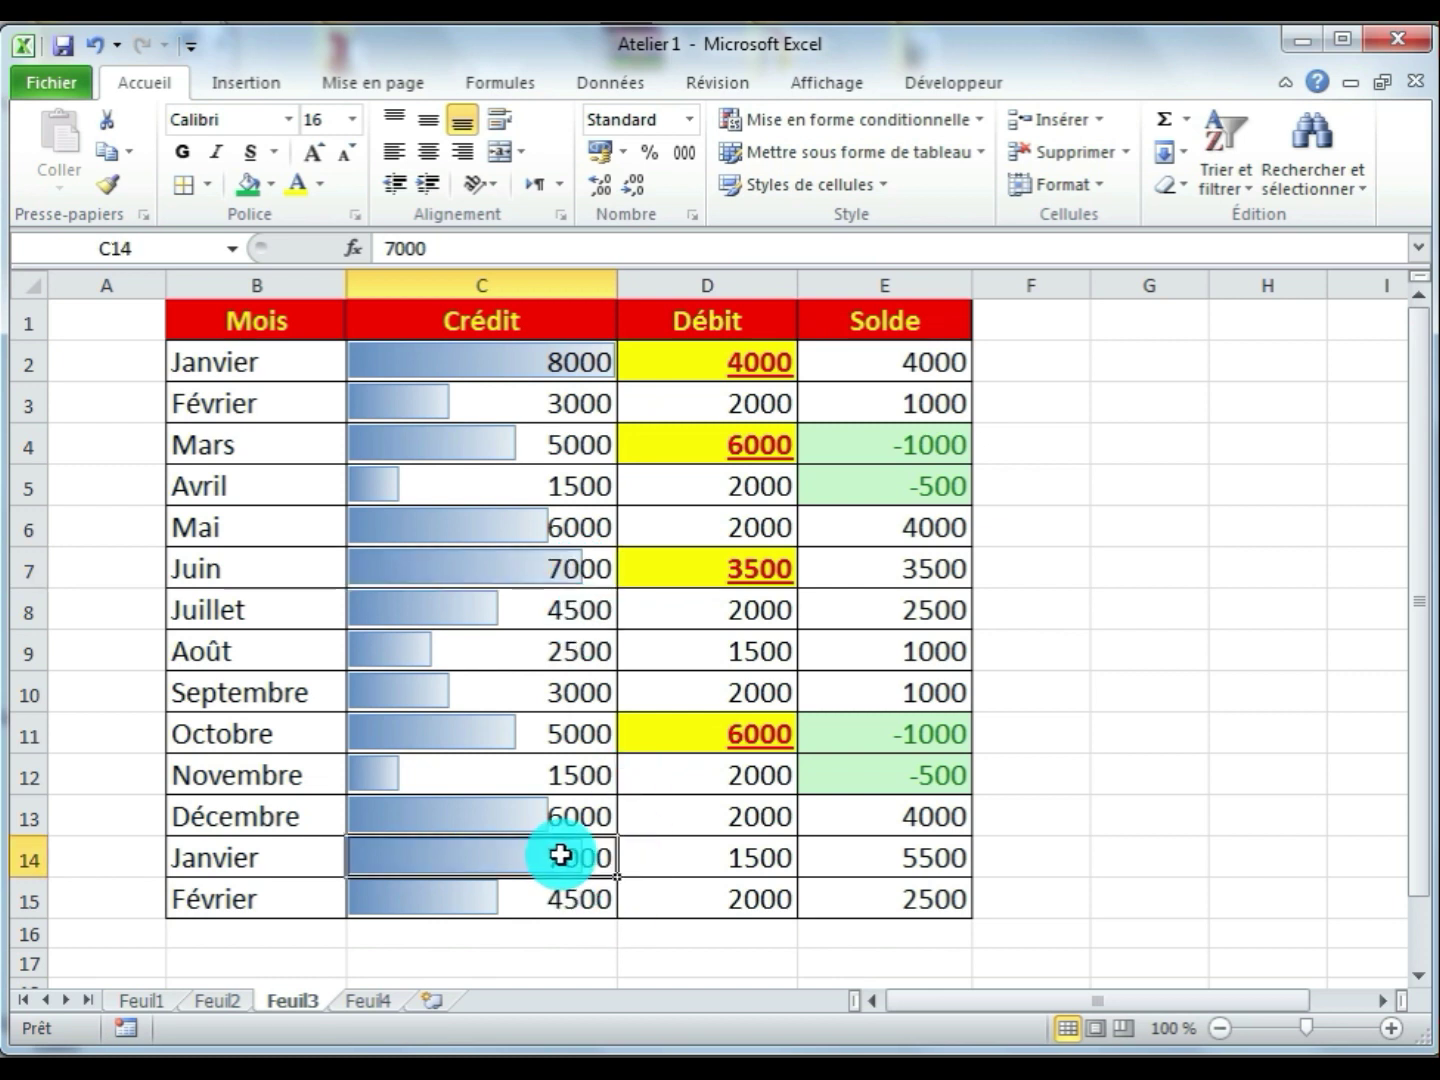
left_click(572, 363)
left_click(572, 572)
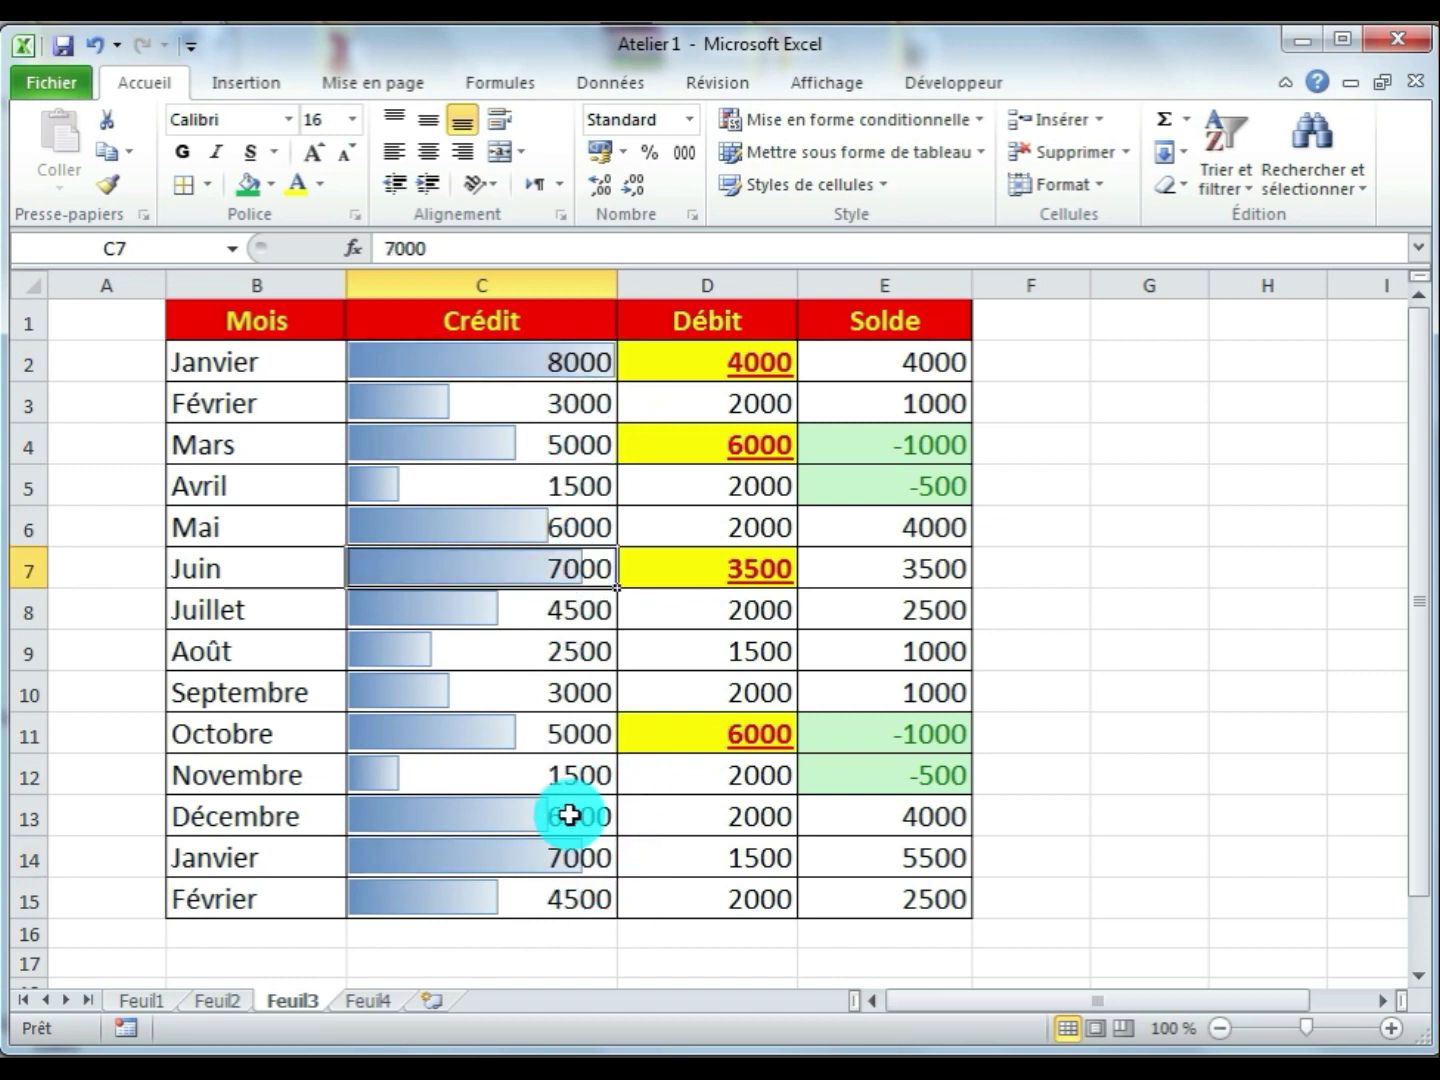
left_click(566, 858)
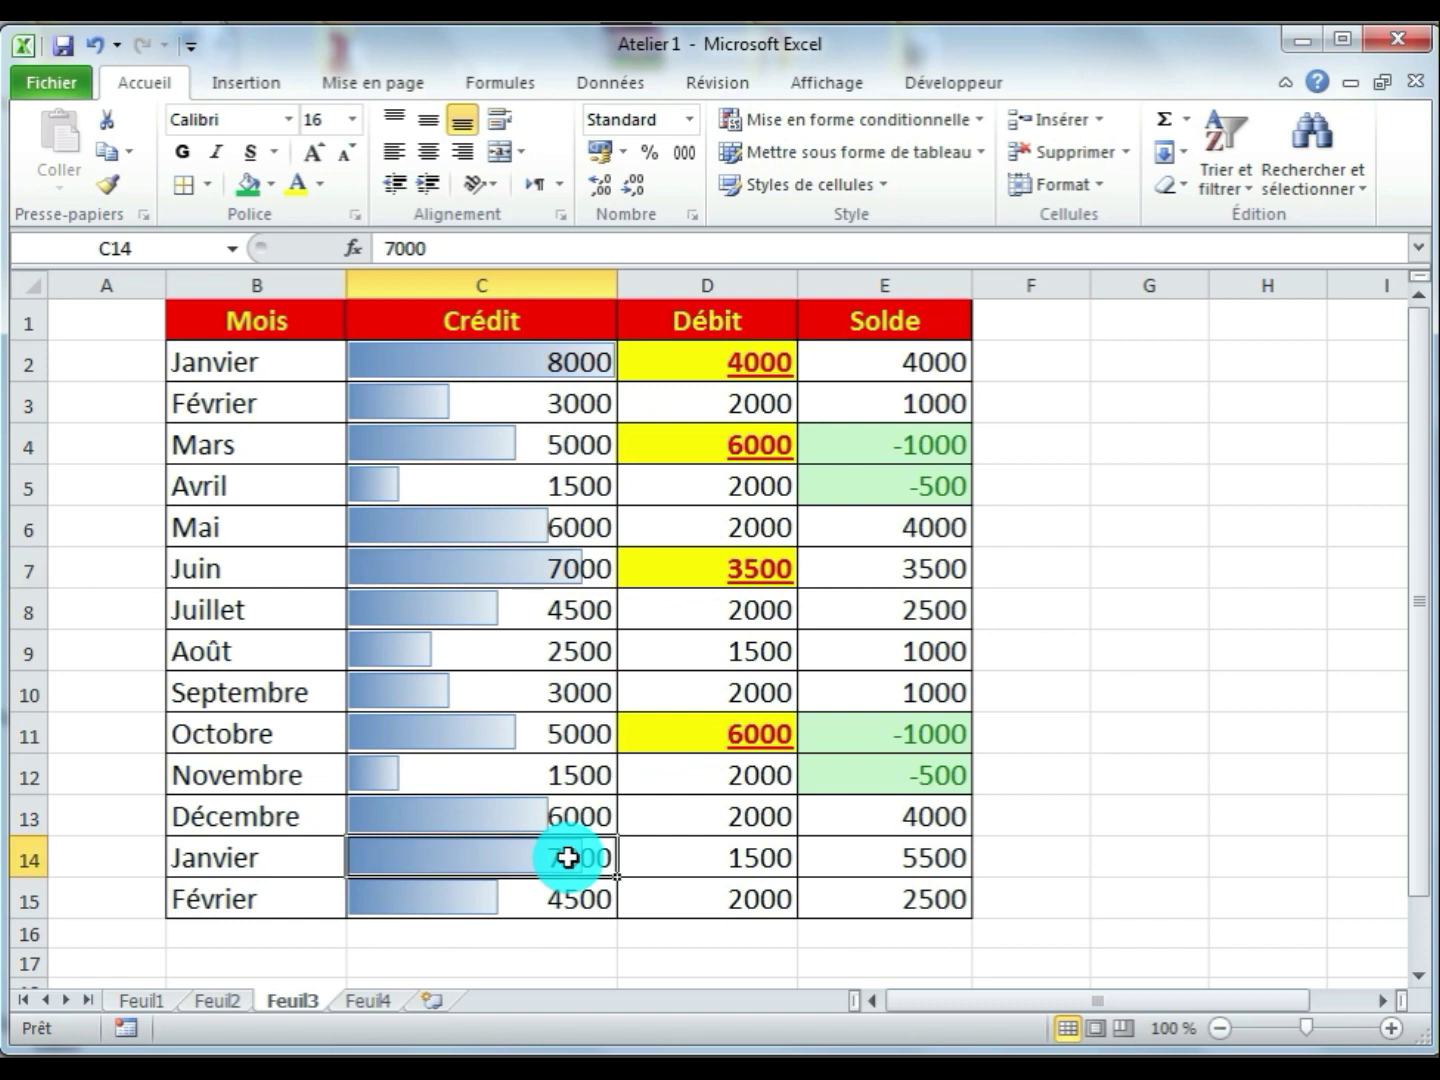
left_click(540, 364)
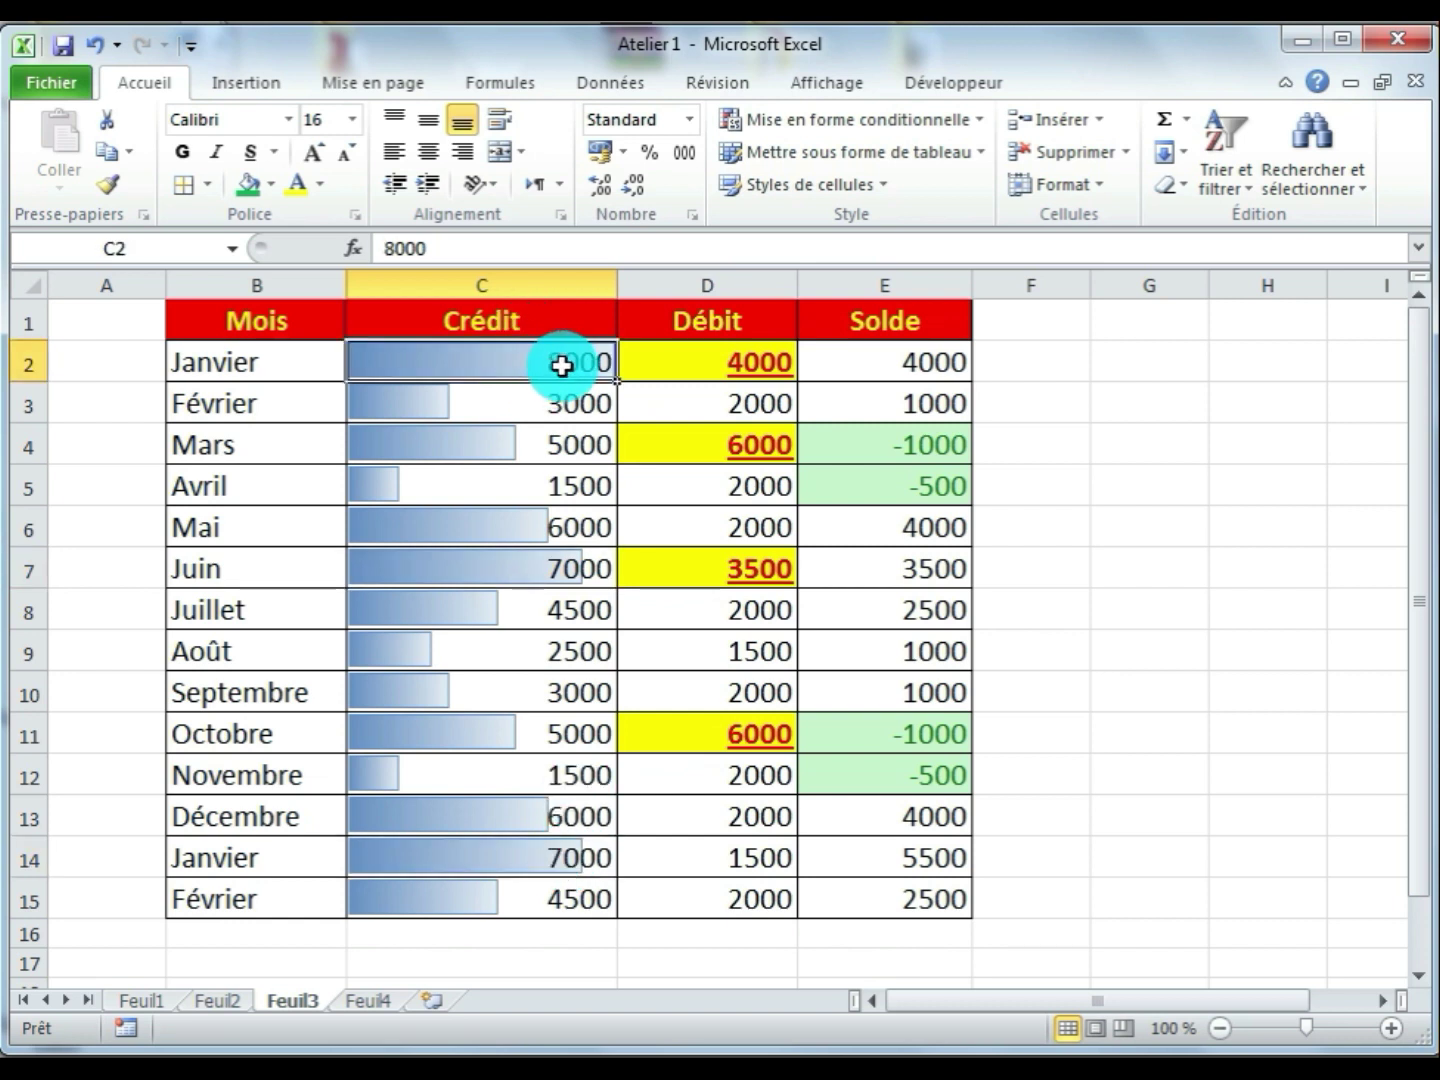
Test the data bar in C2 with Crédit values of 6000 and 15000, comparing it with the Août bar in C9
type("600")
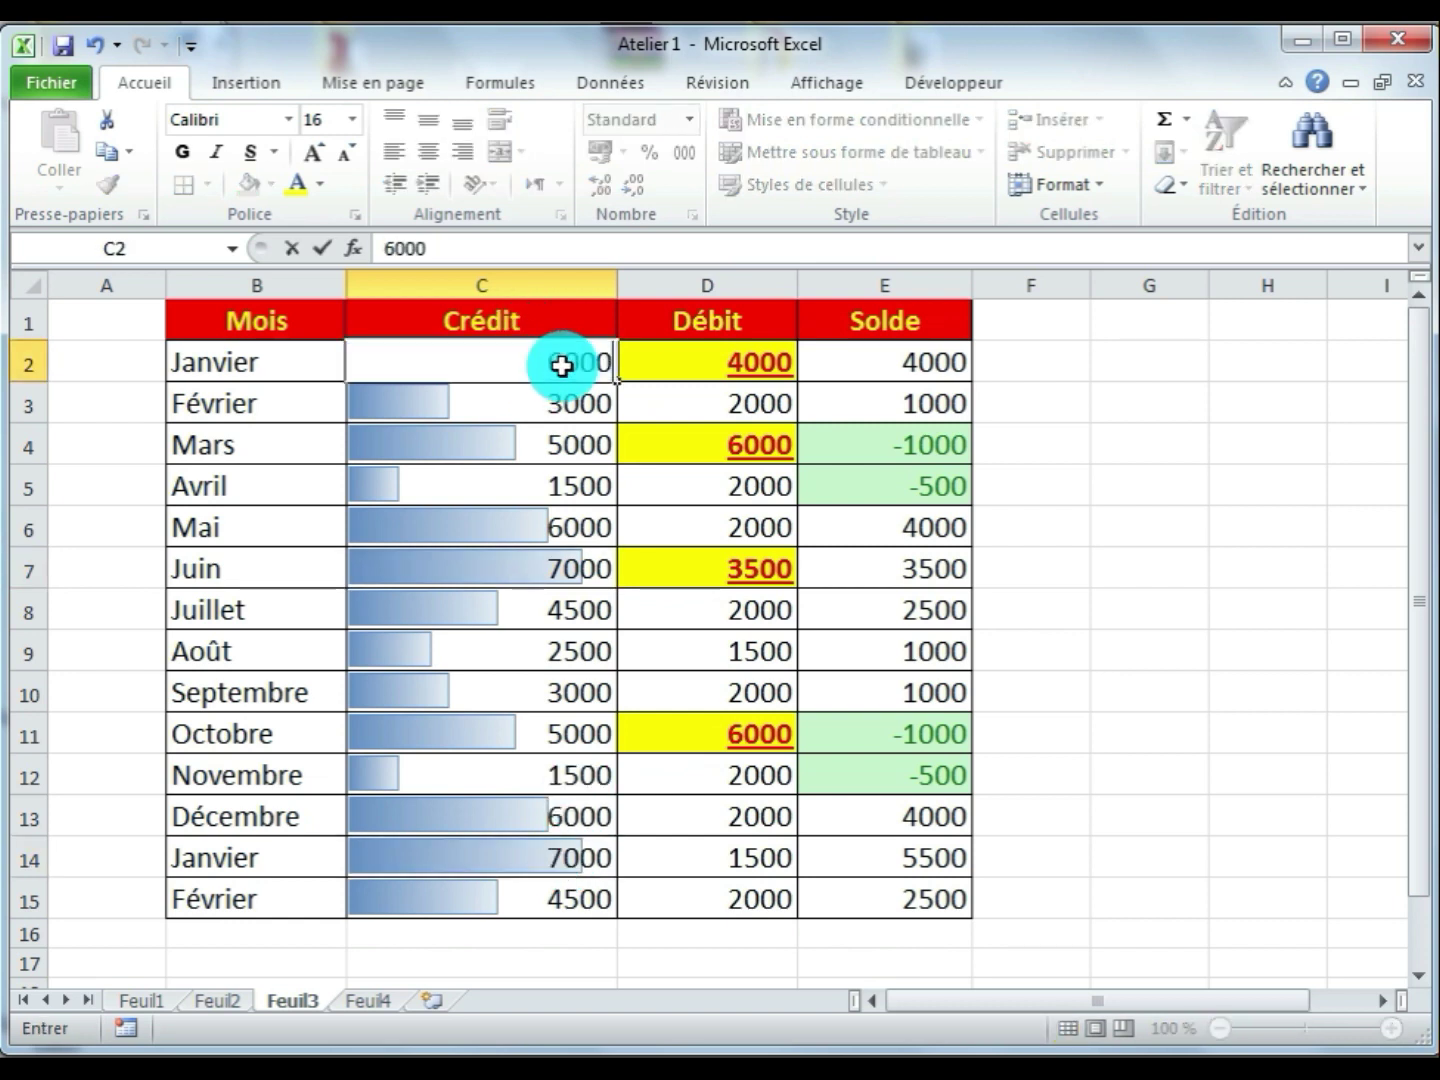
key("Return")
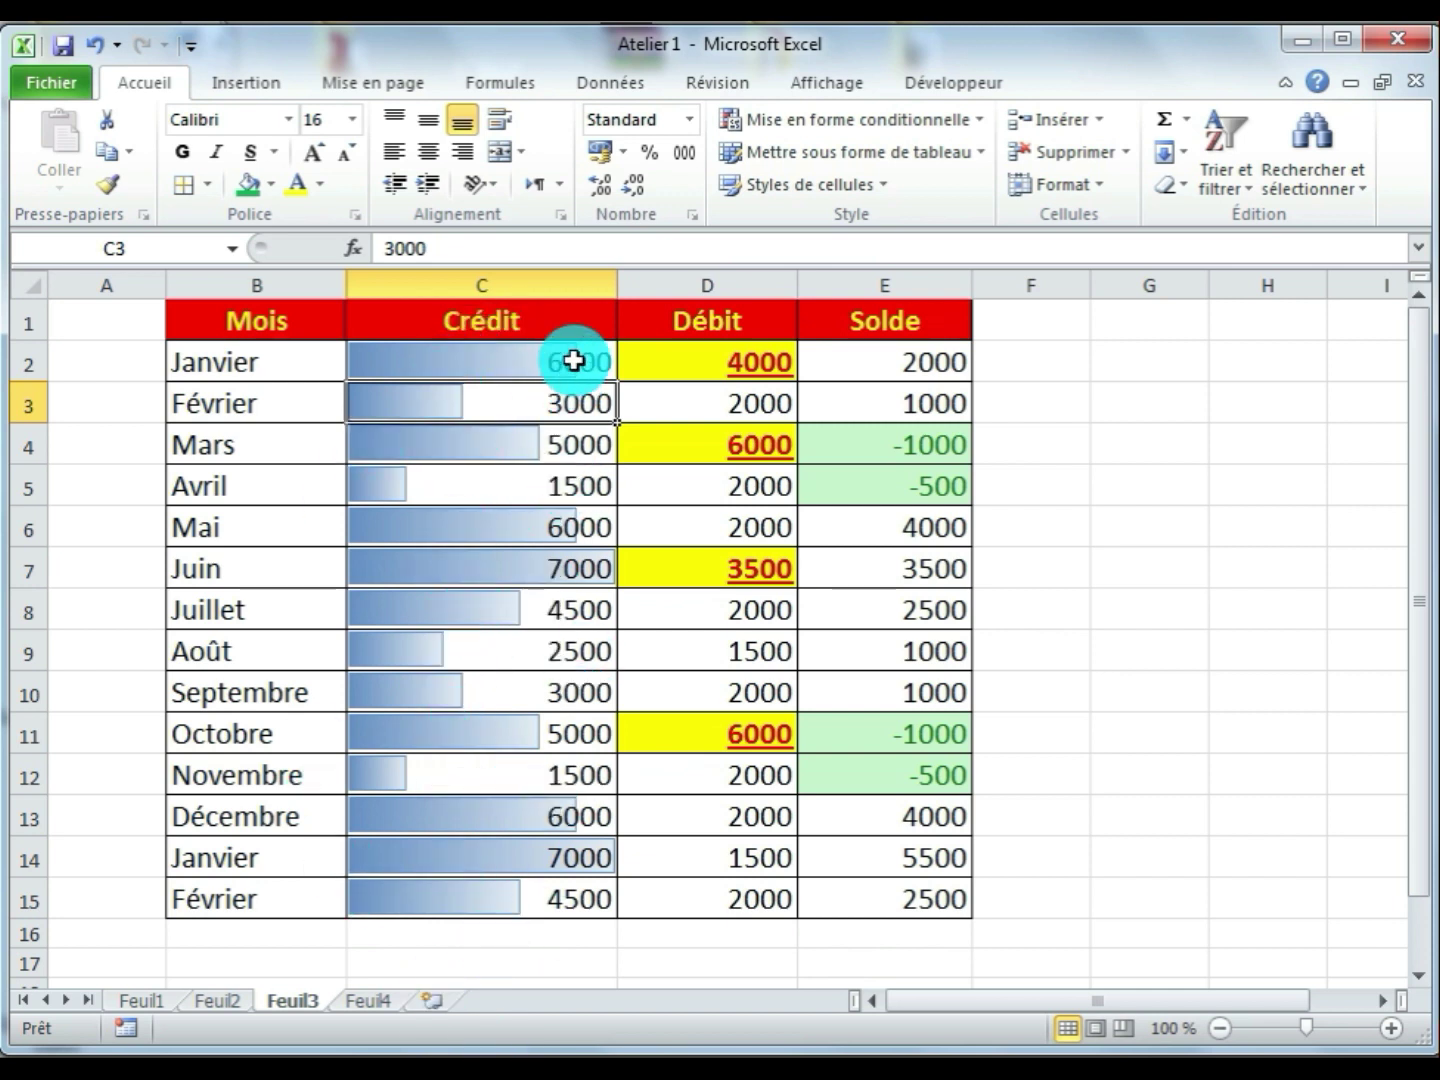
left_click(540, 360)
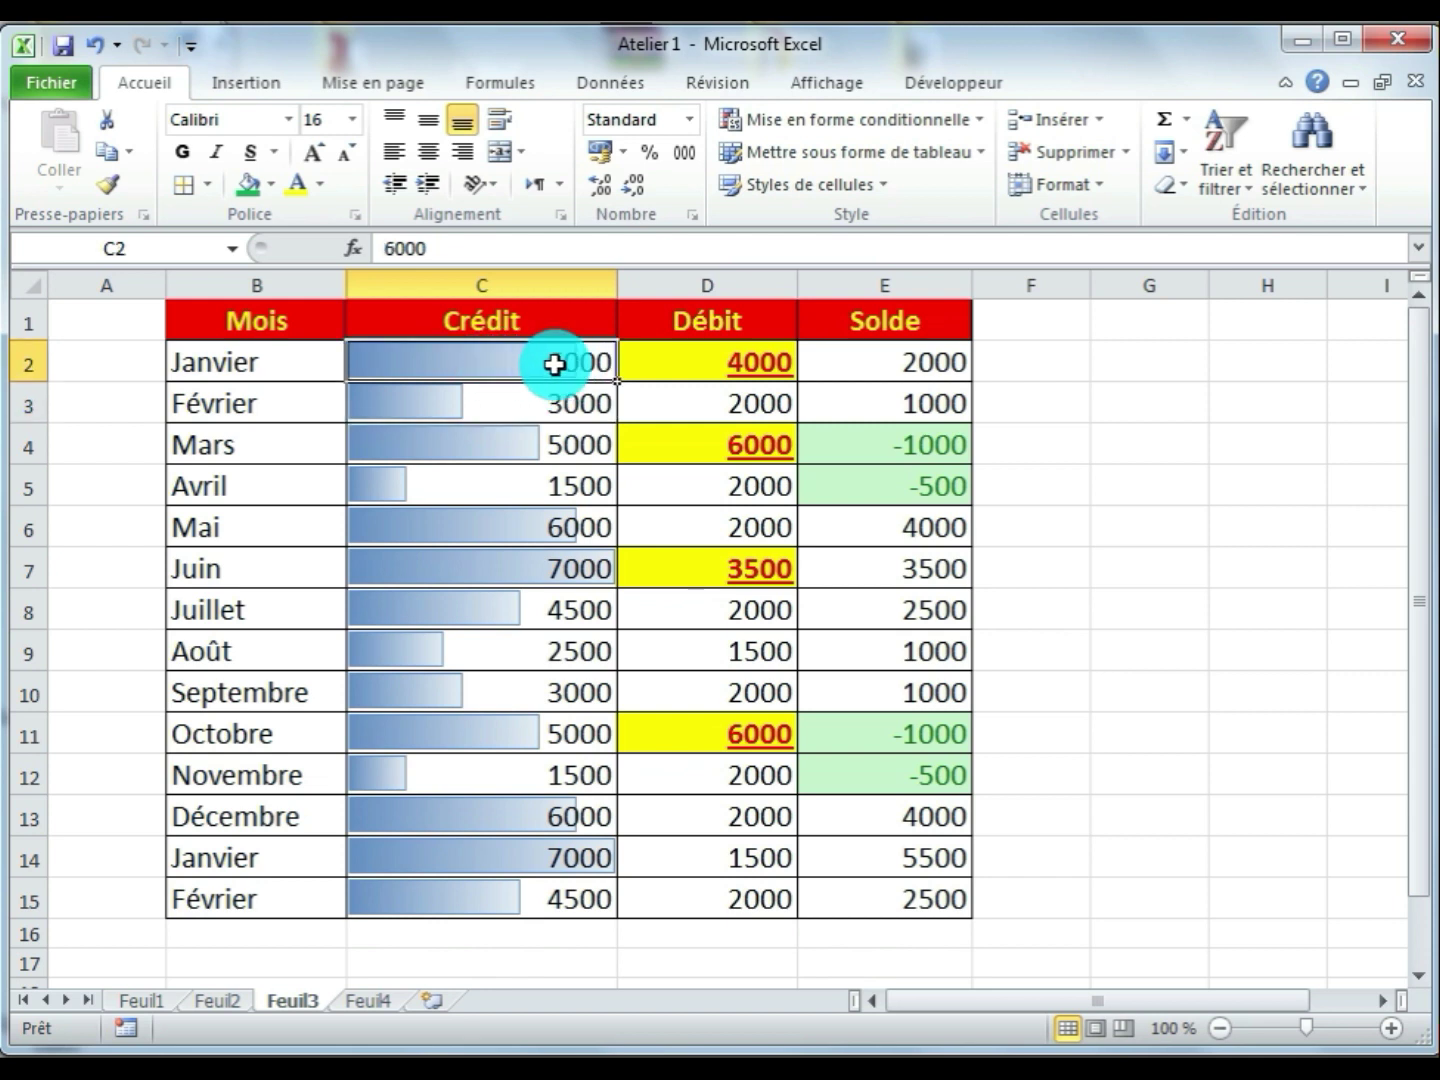
type("15")
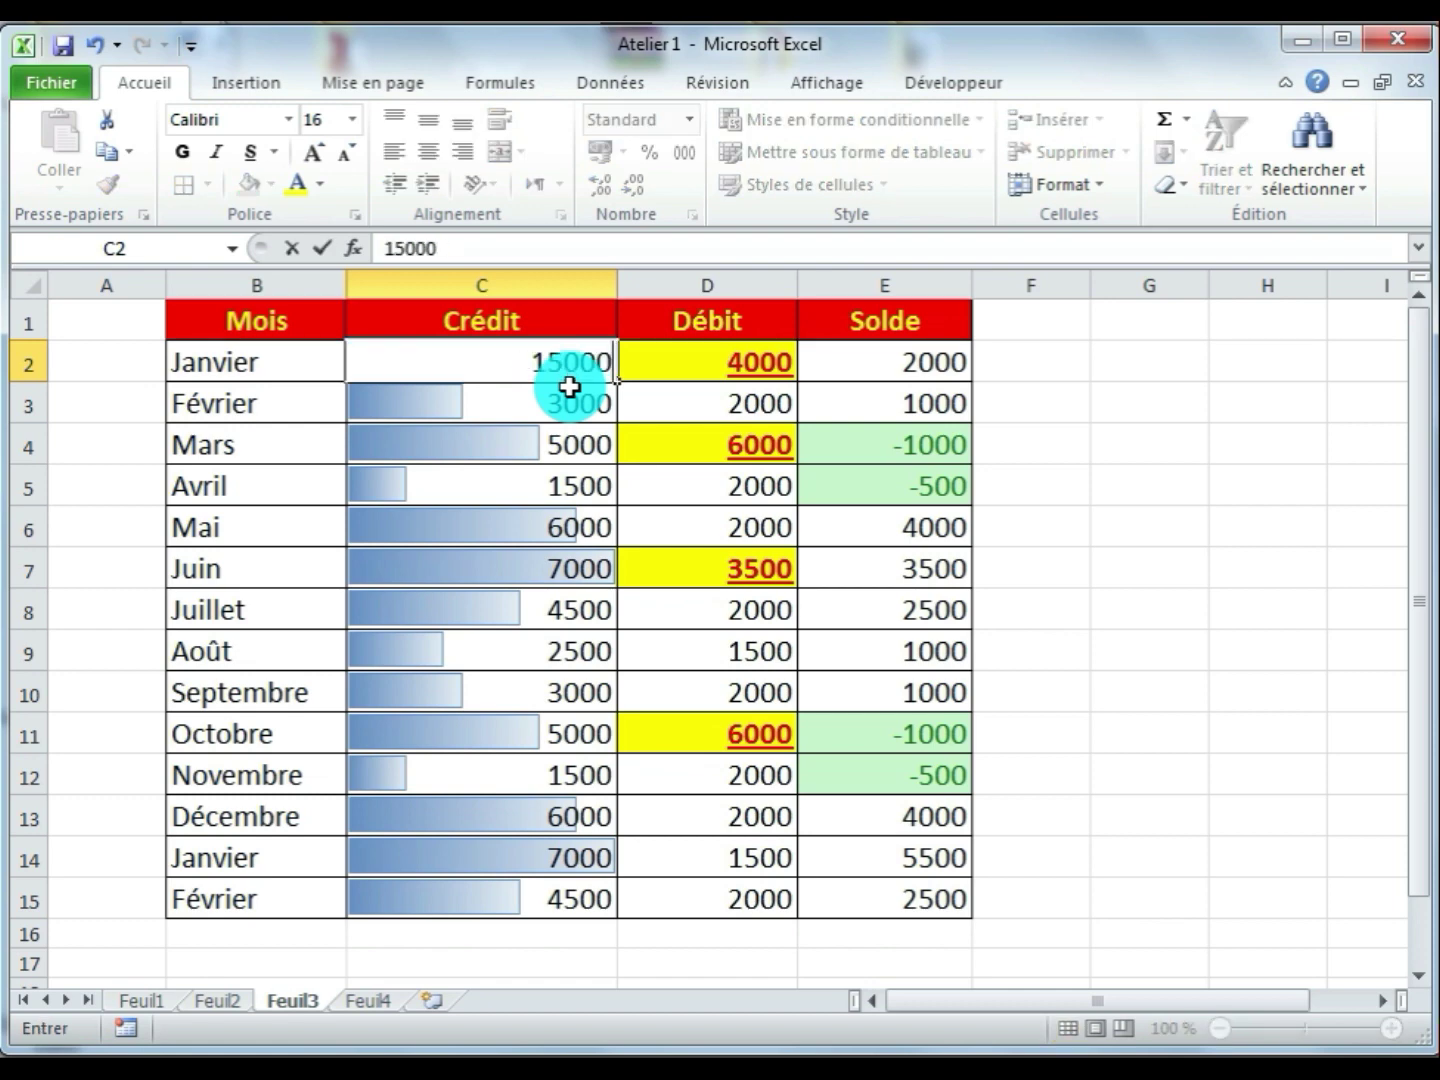
key("Return")
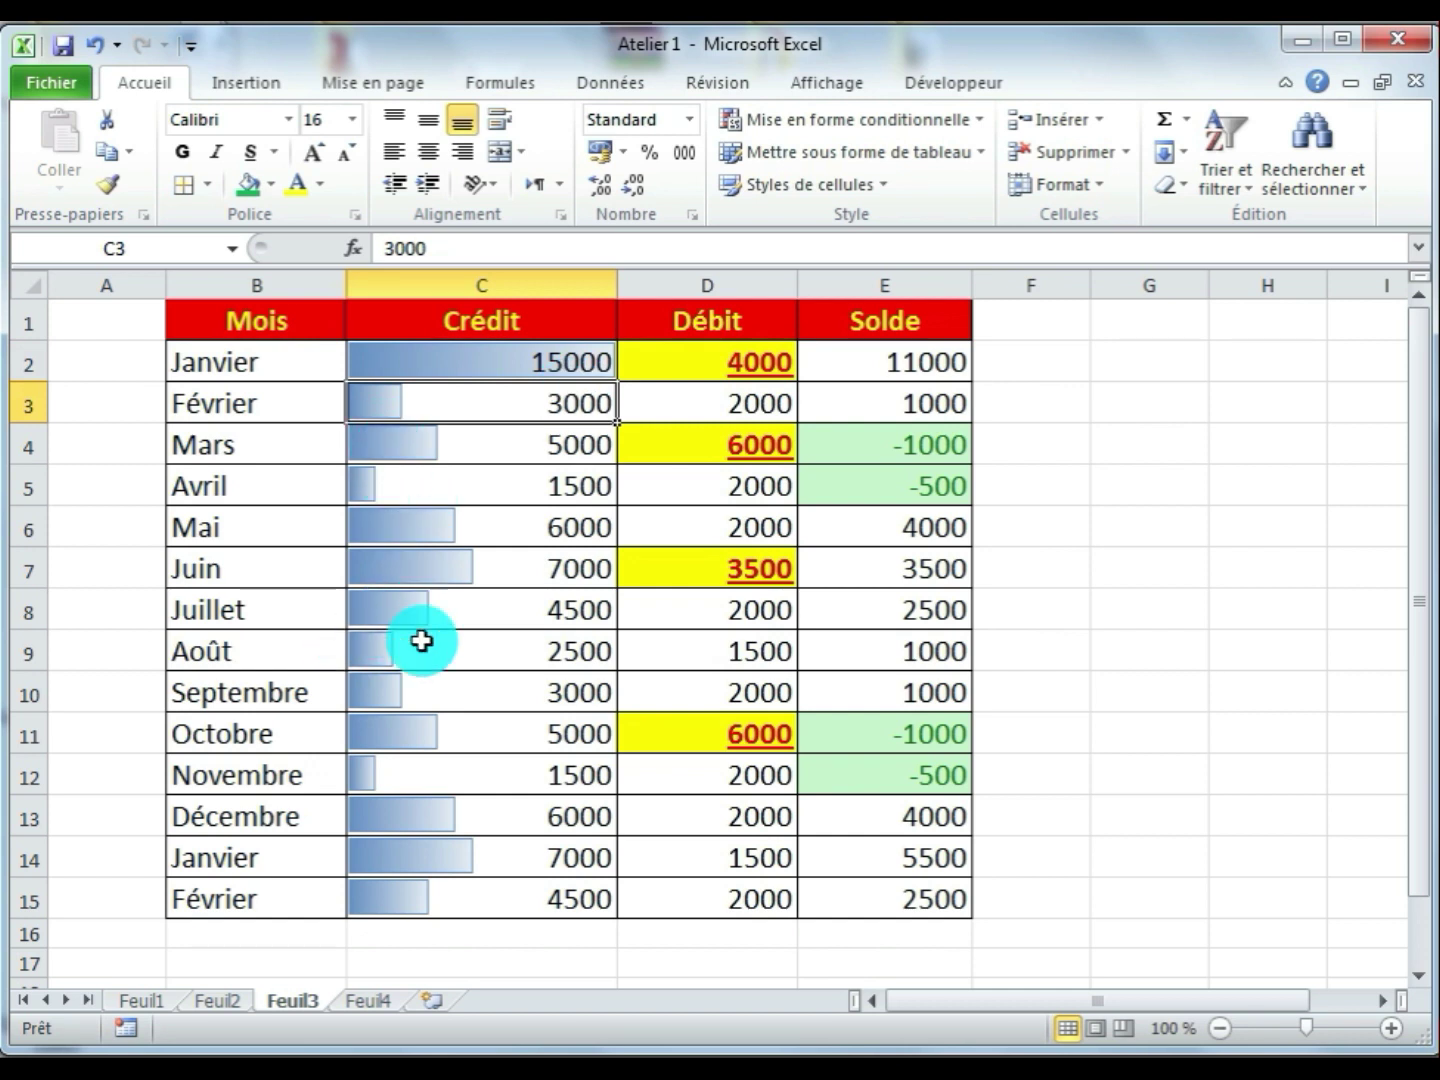
left_click(474, 661)
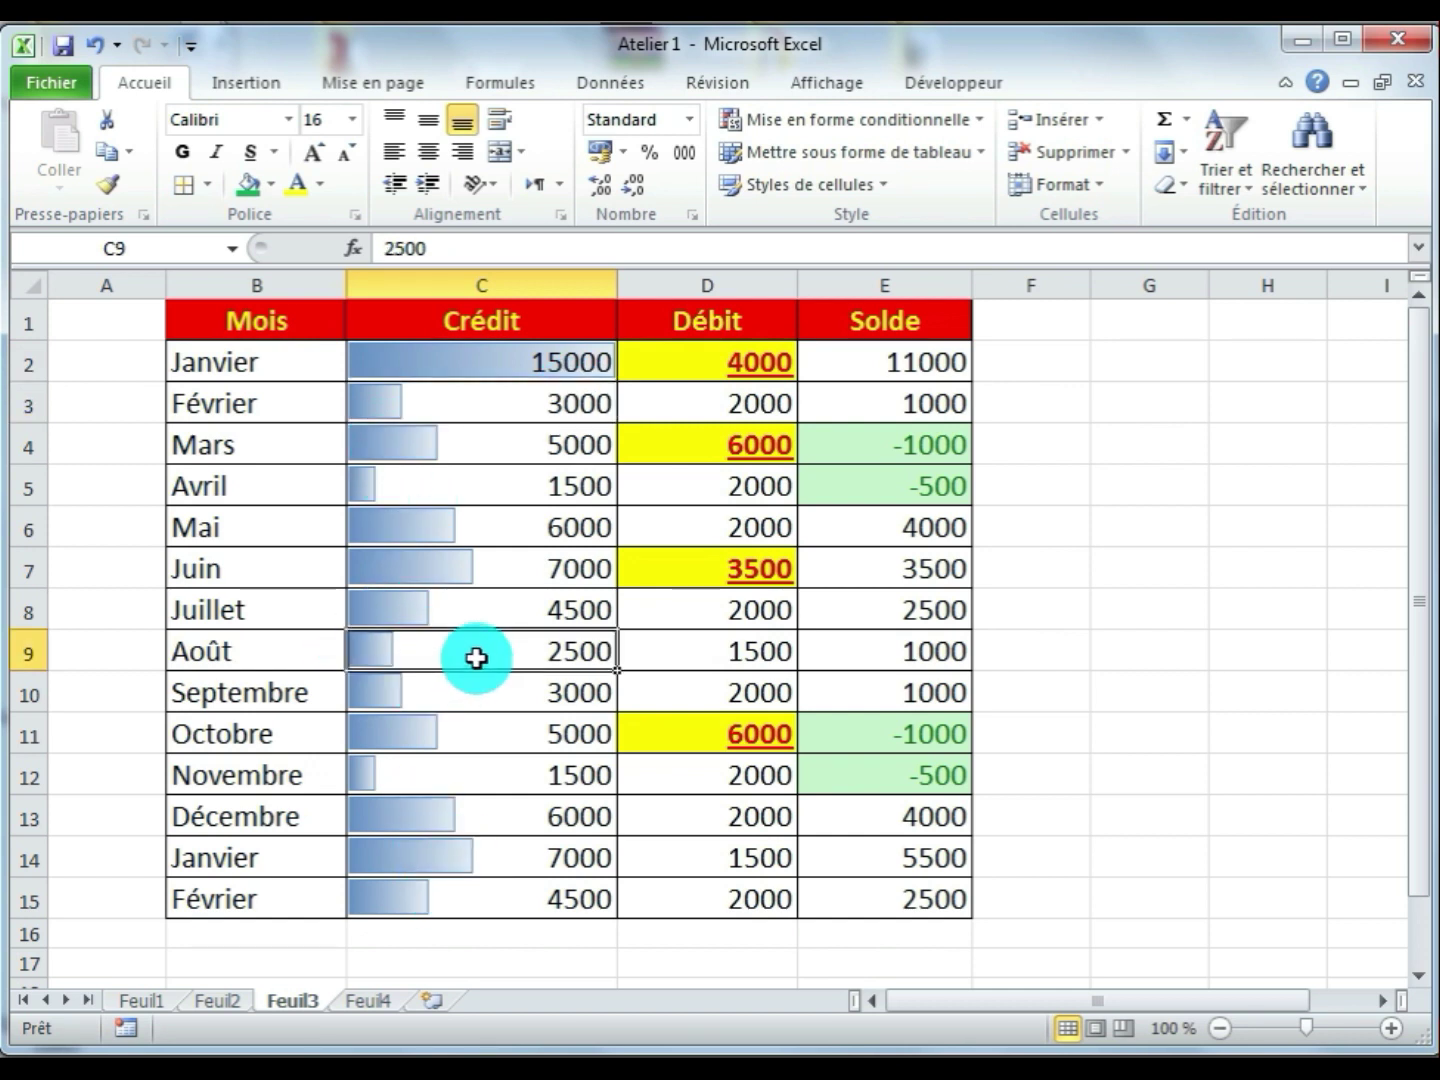
left_click(430, 372)
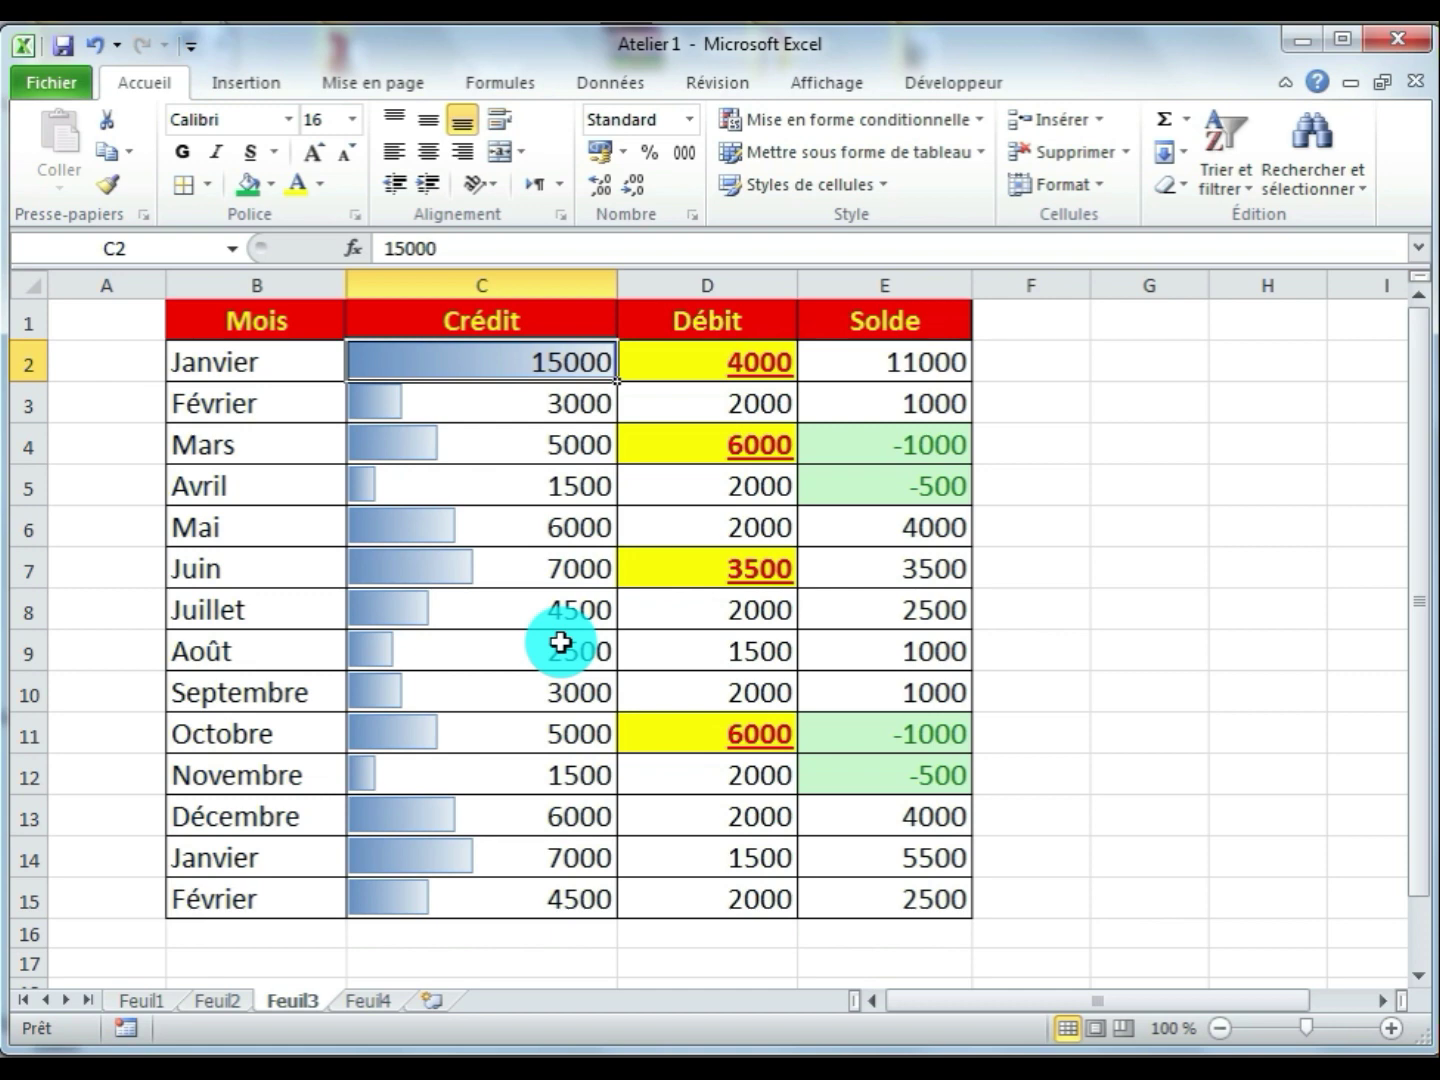
Open Feuil4 and review the student grades in the Français, Math, Physique and SVT columns
left_click(367, 1007)
left_click(562, 848)
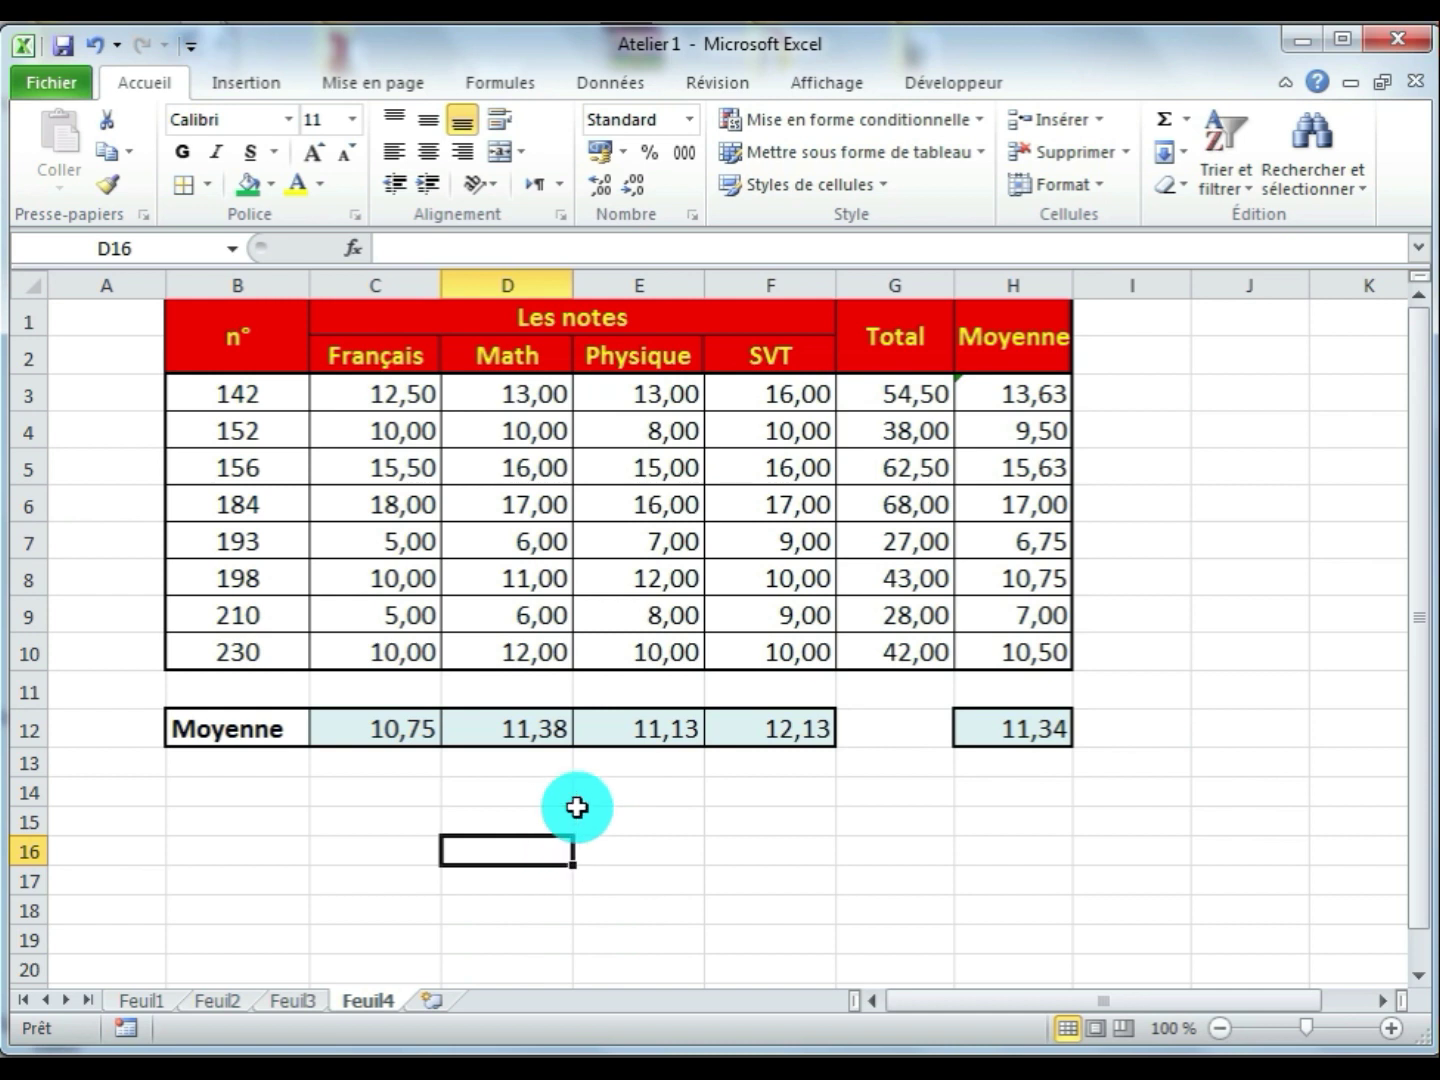
left_click_drag(389, 393, 384, 653)
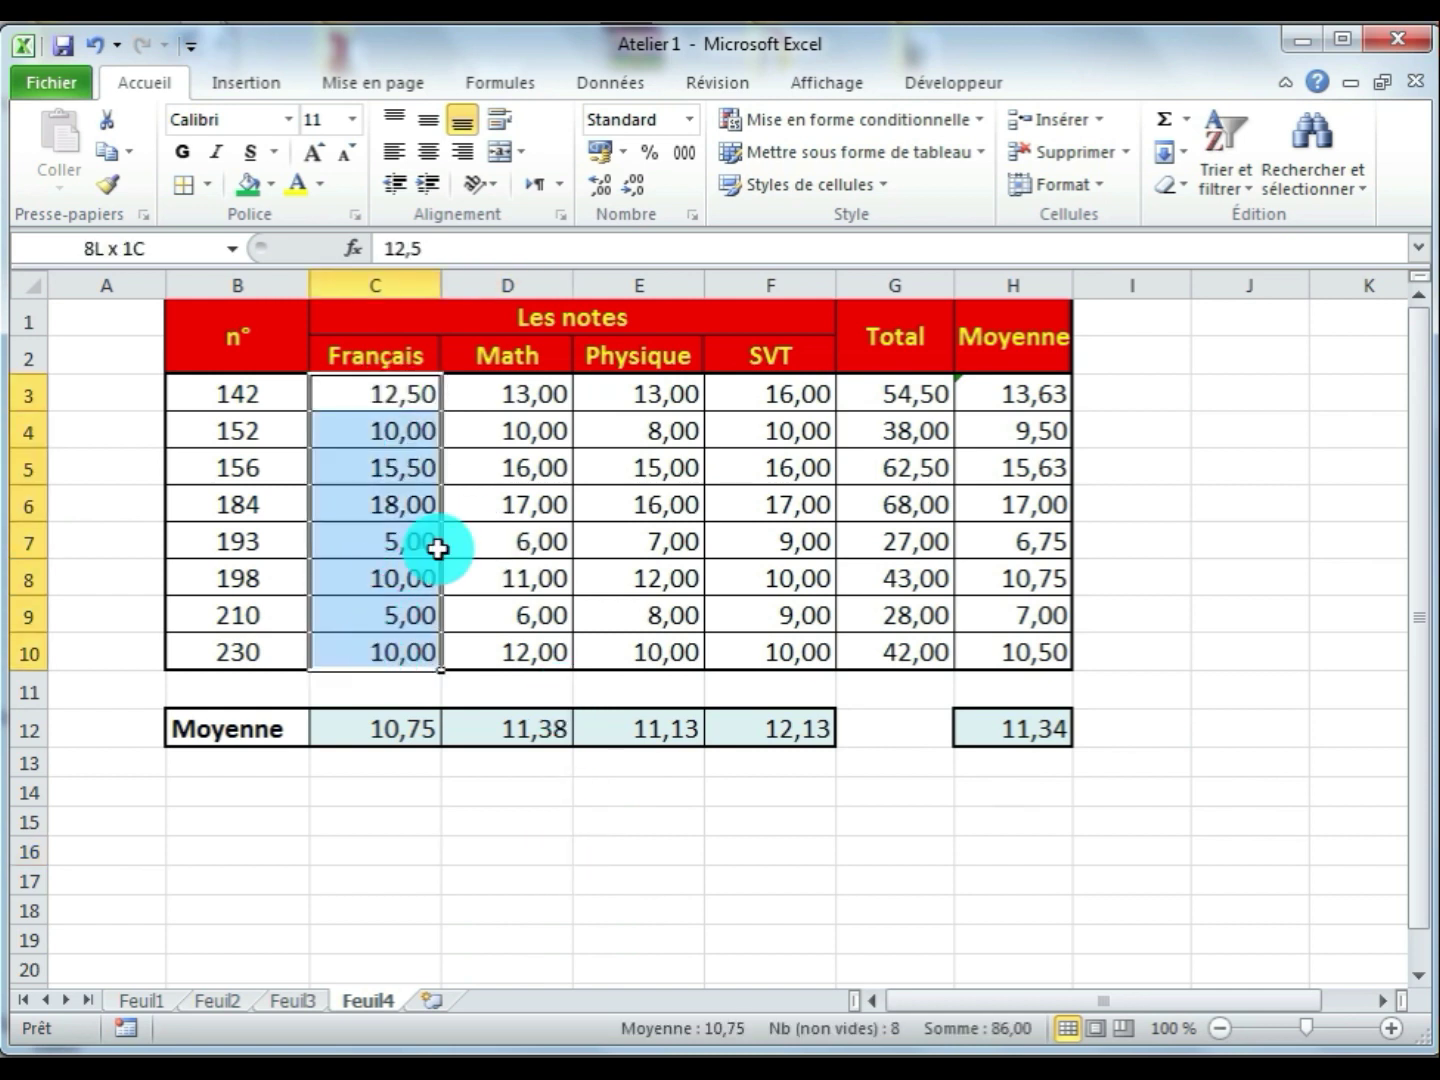
left_click_drag(489, 388, 505, 653)
left_click_drag(654, 397, 644, 653)
left_click_drag(766, 422, 770, 616)
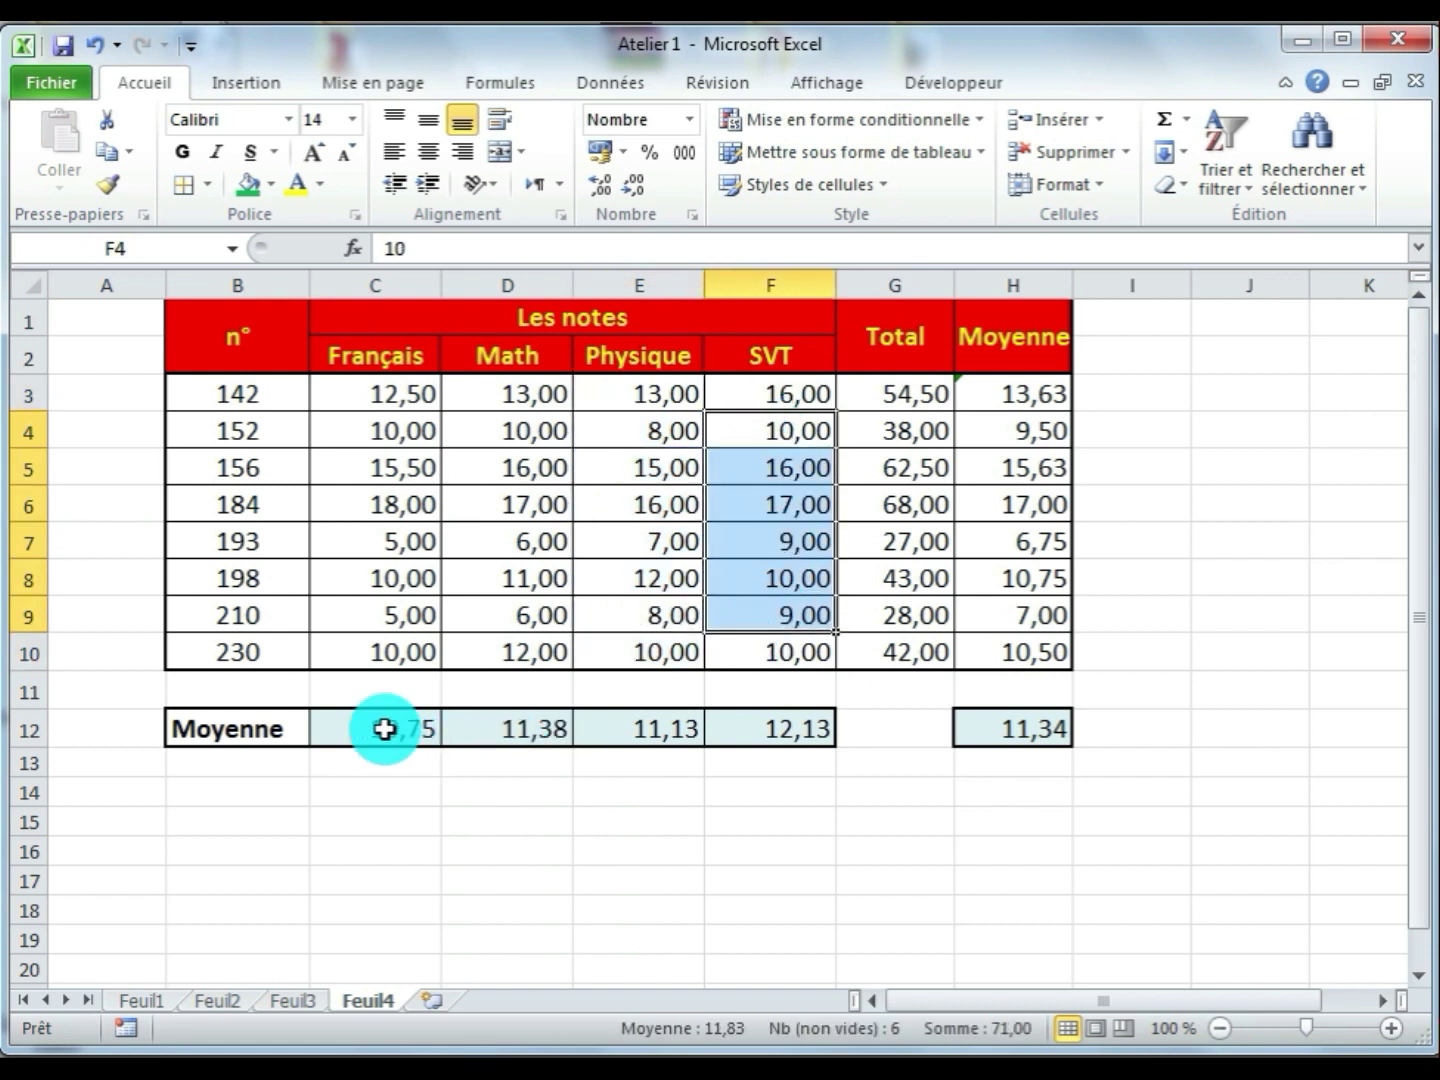
Check the subject averages in C12, D12 and E12 against the Français, Math and Physique grades
left_click(380, 727)
left_click_drag(405, 397, 400, 652)
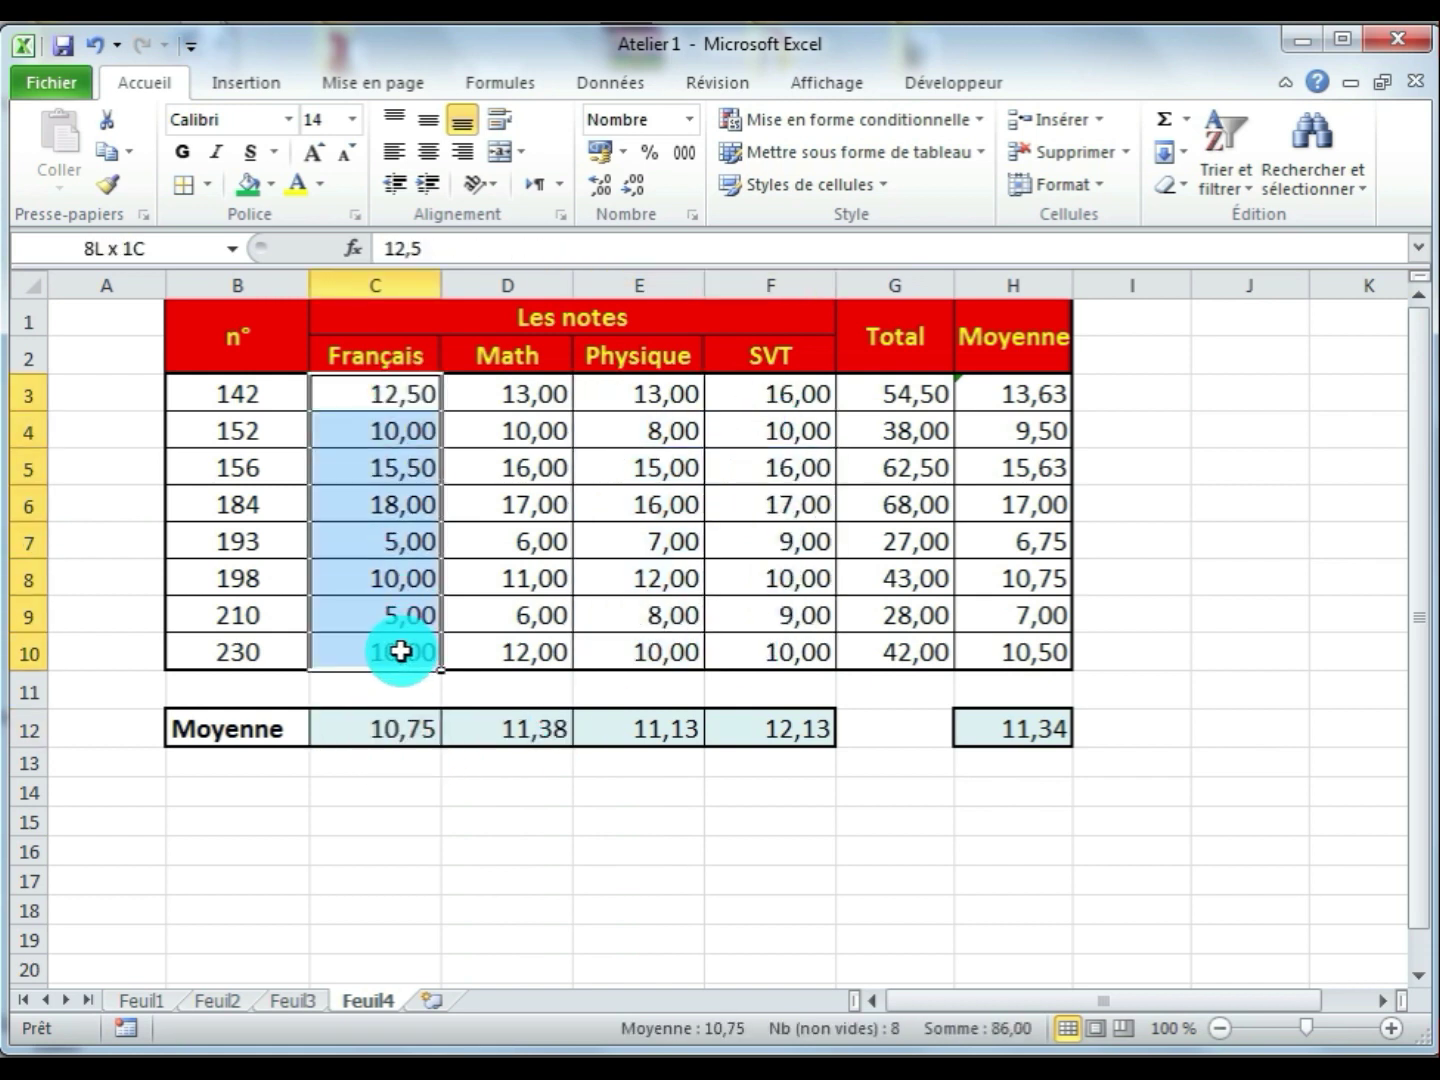
left_click(386, 729)
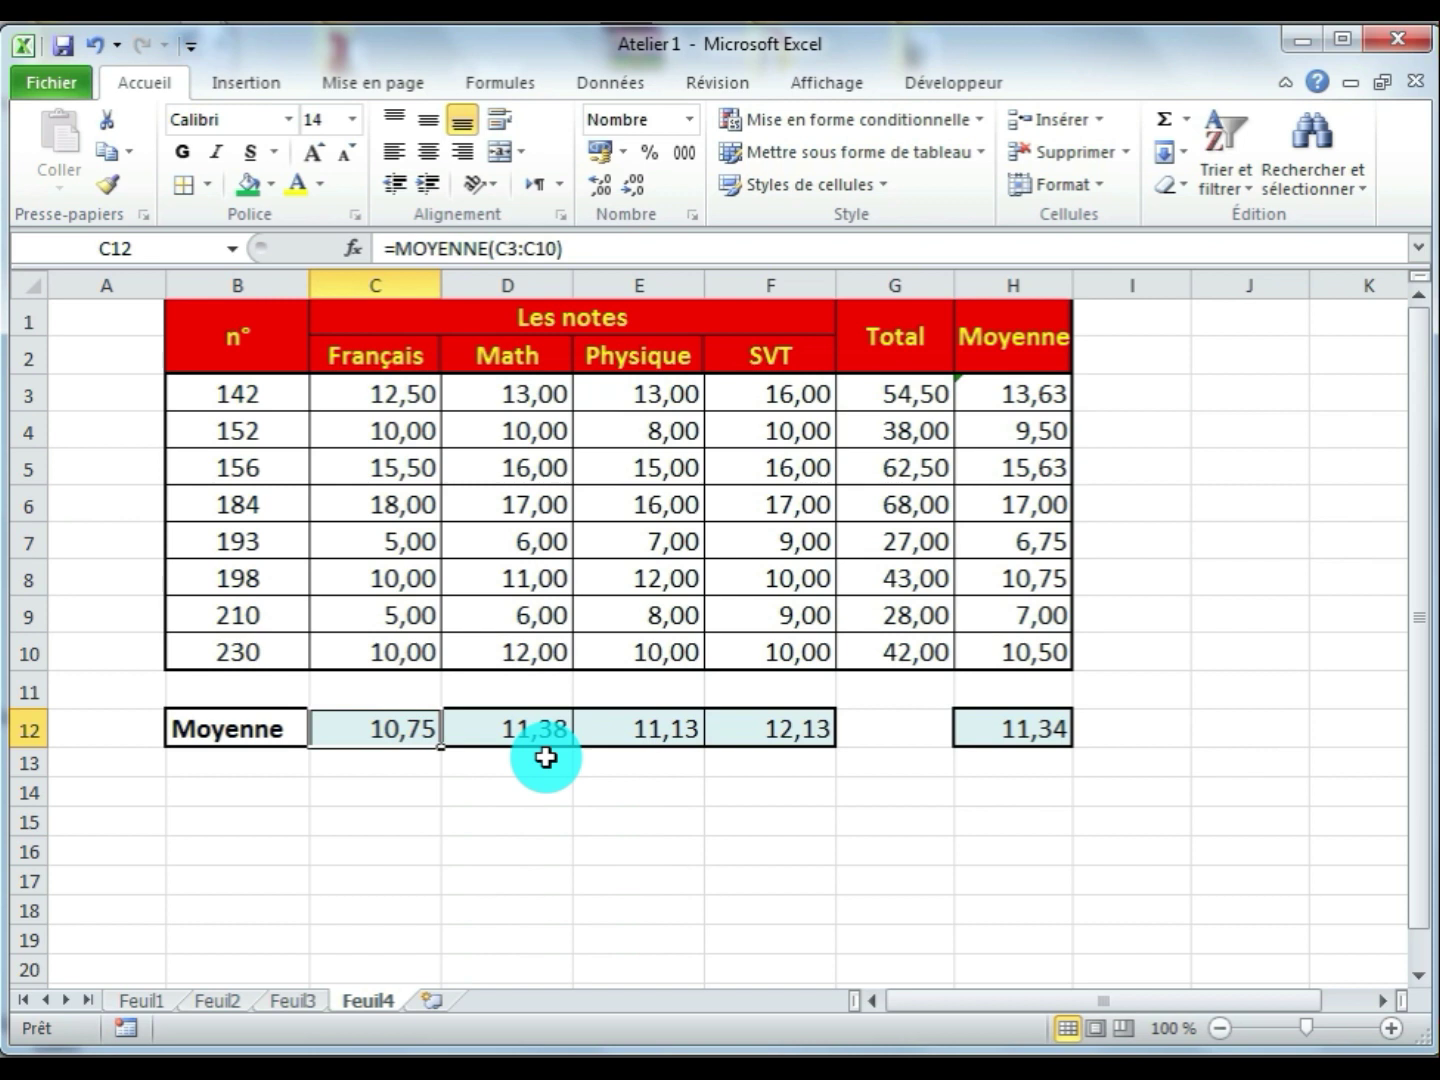
left_click_drag(530, 391, 515, 669)
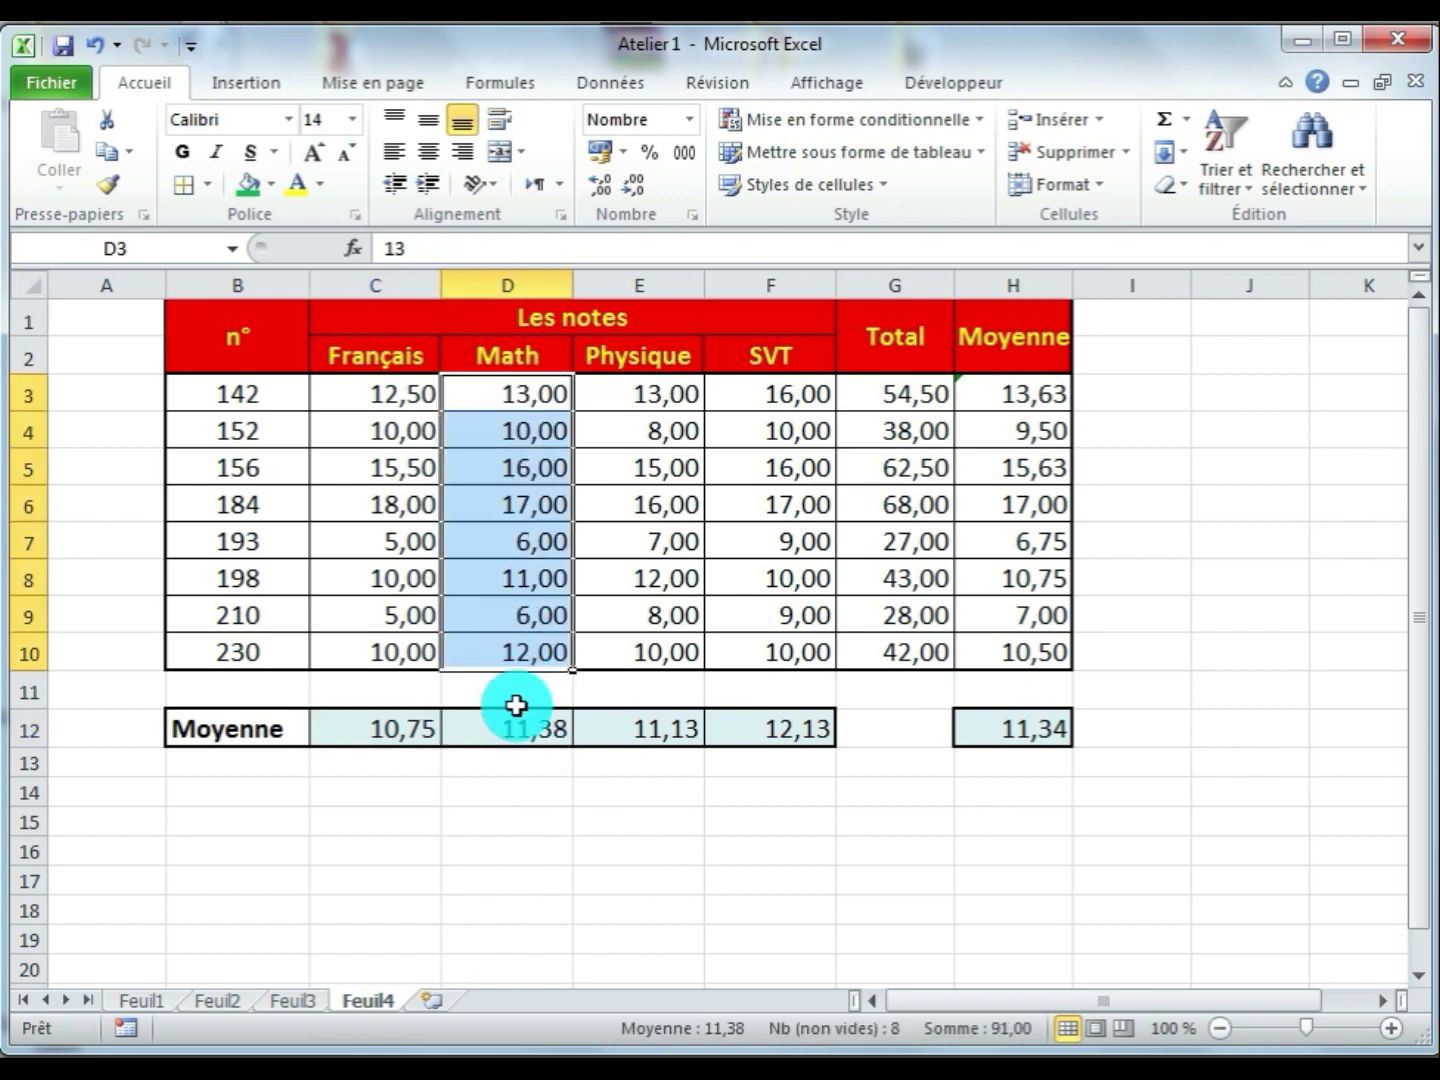
left_click(516, 729)
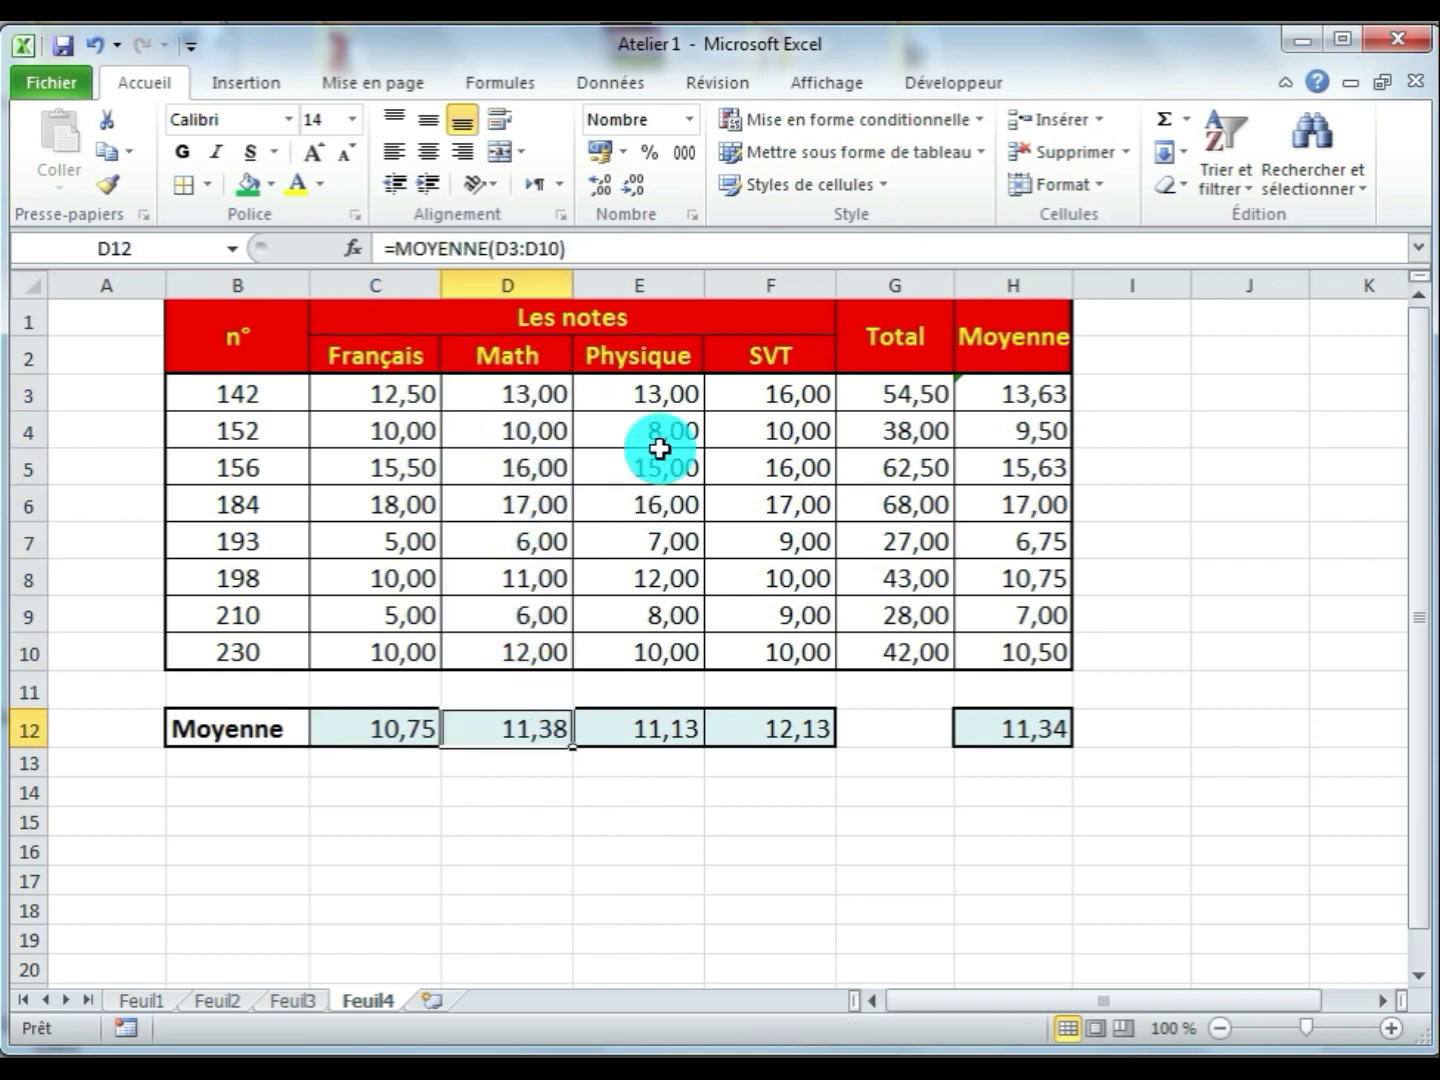
left_click(656, 722)
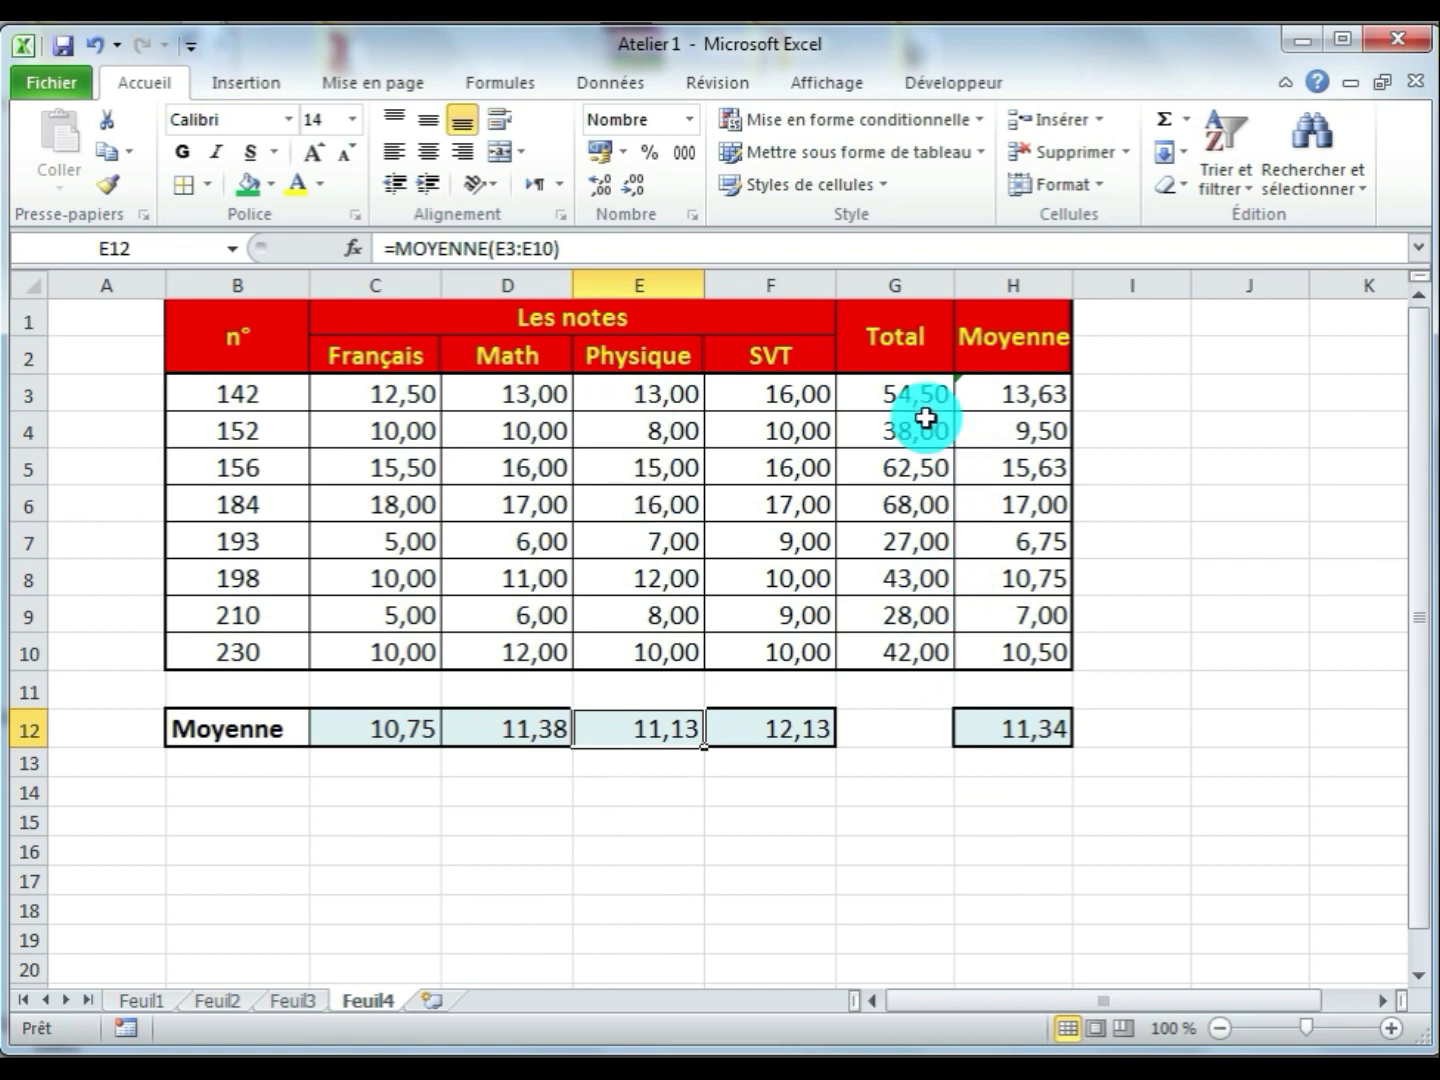
Examine the total and average for student 142, the average for student 152, and the overall average in H12
left_click(911, 391)
left_click(1032, 388)
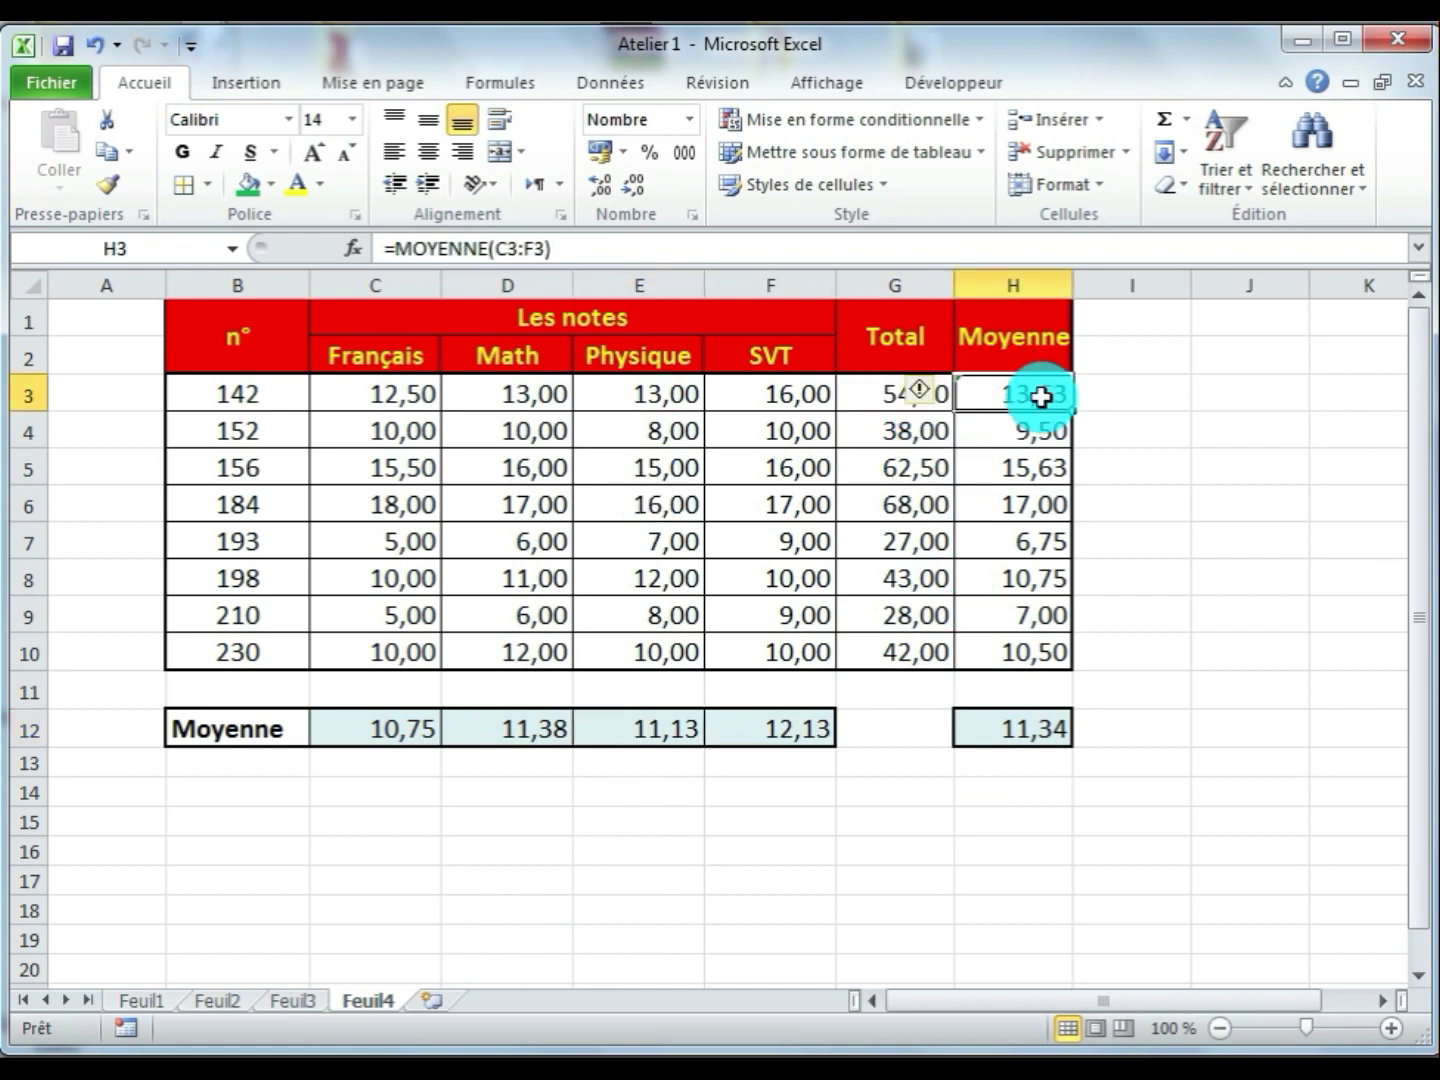
left_click(276, 389)
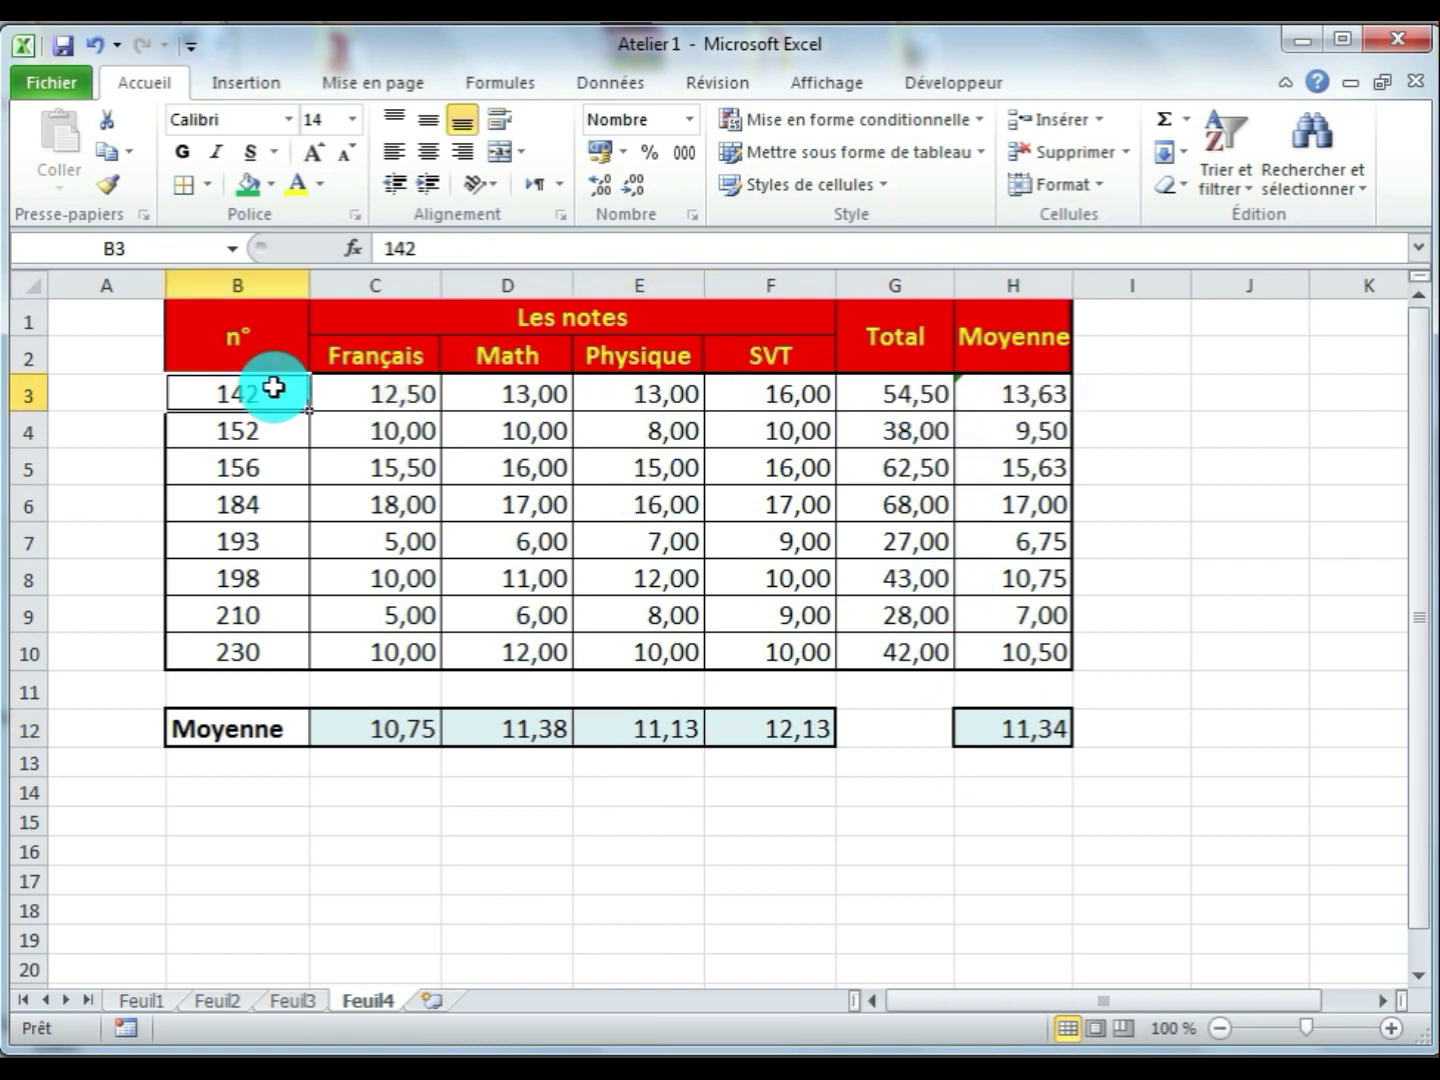
left_click(1049, 391)
left_click(283, 432)
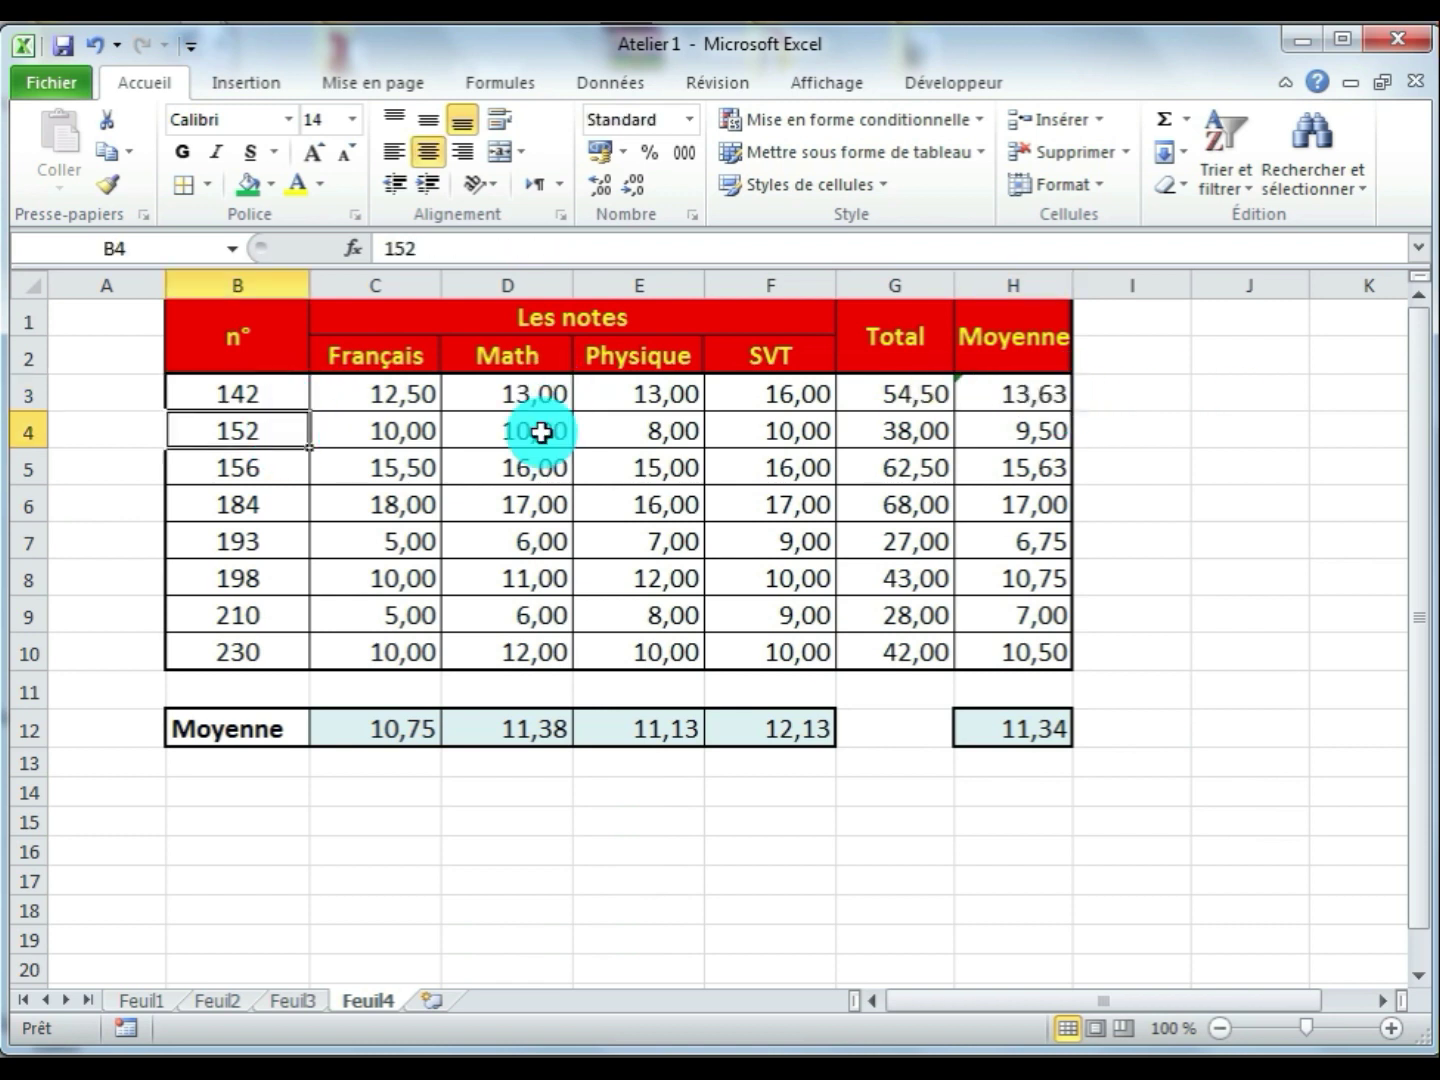
left_click(1012, 428)
left_click(1035, 738)
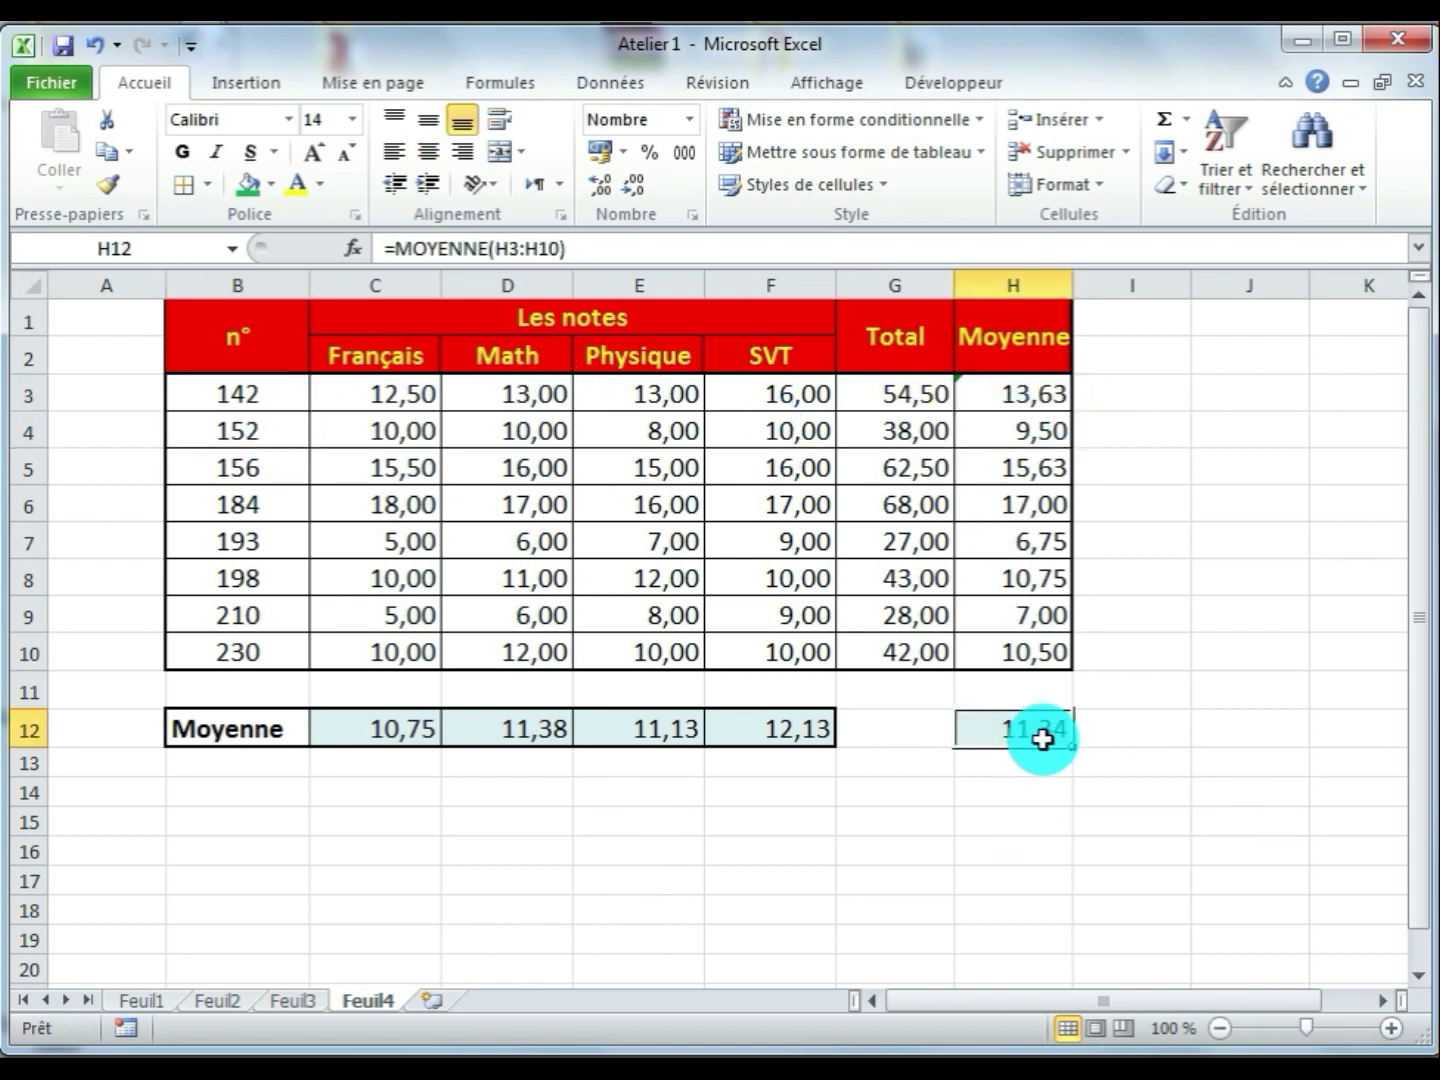
left_click(849, 850)
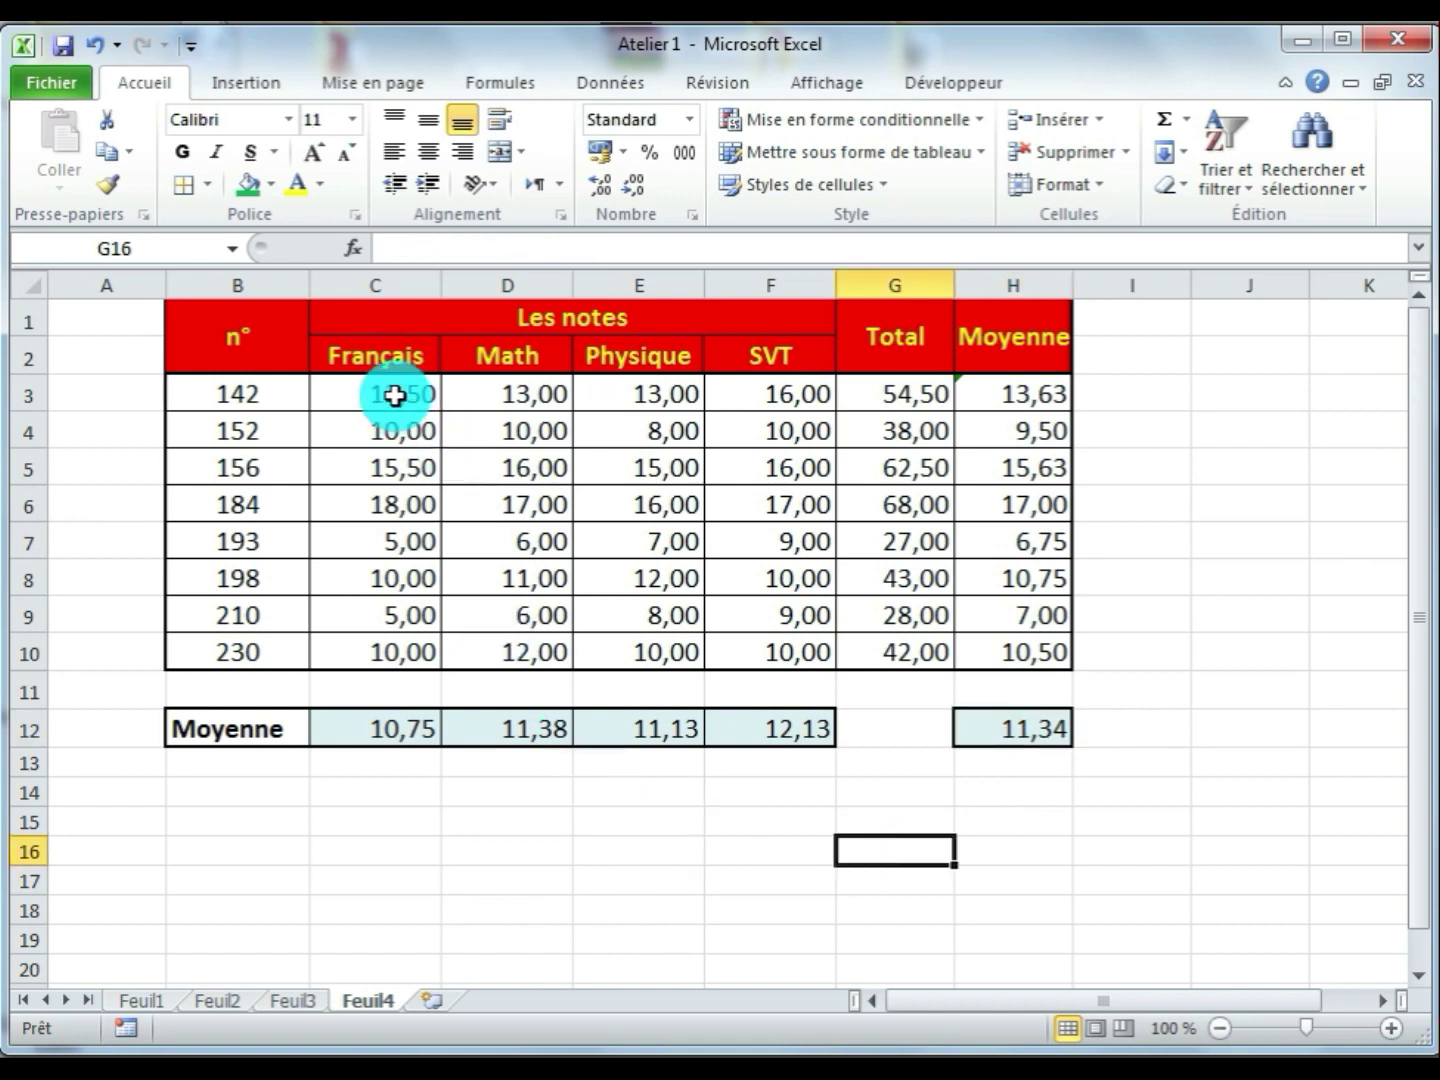
Start a "Valeurs supérieures à la moyenne" conditional formatting rule on the Français grades in C3:C10
left_click_drag(396, 392, 391, 652)
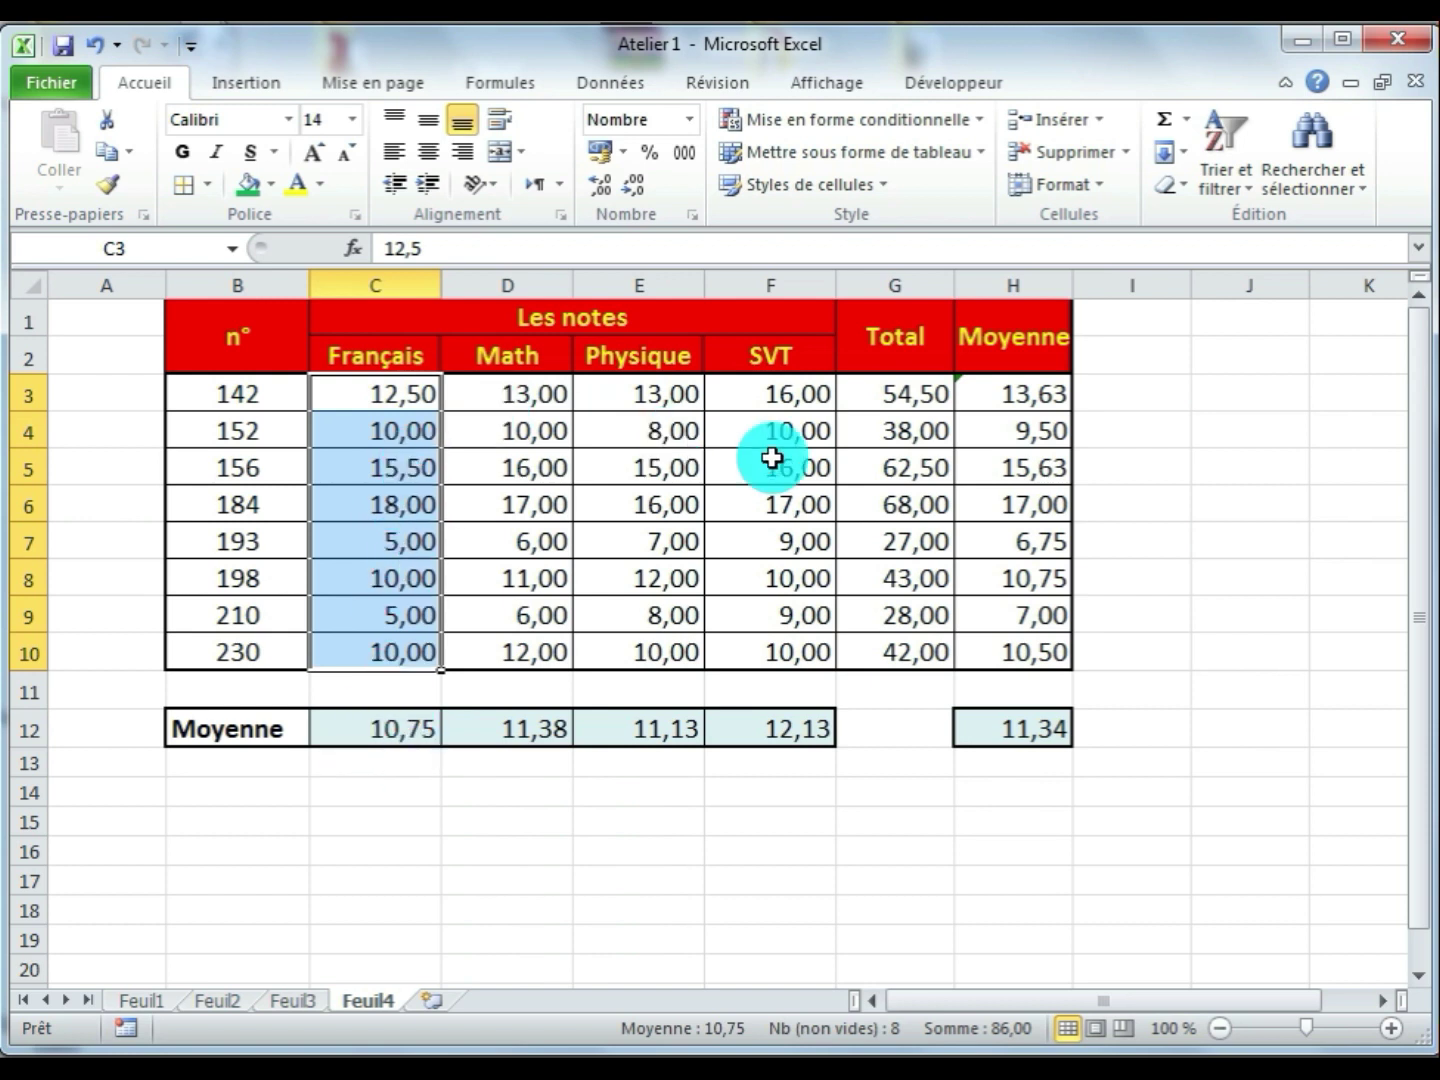
left_click(477, 788)
left_click_drag(408, 392, 407, 634)
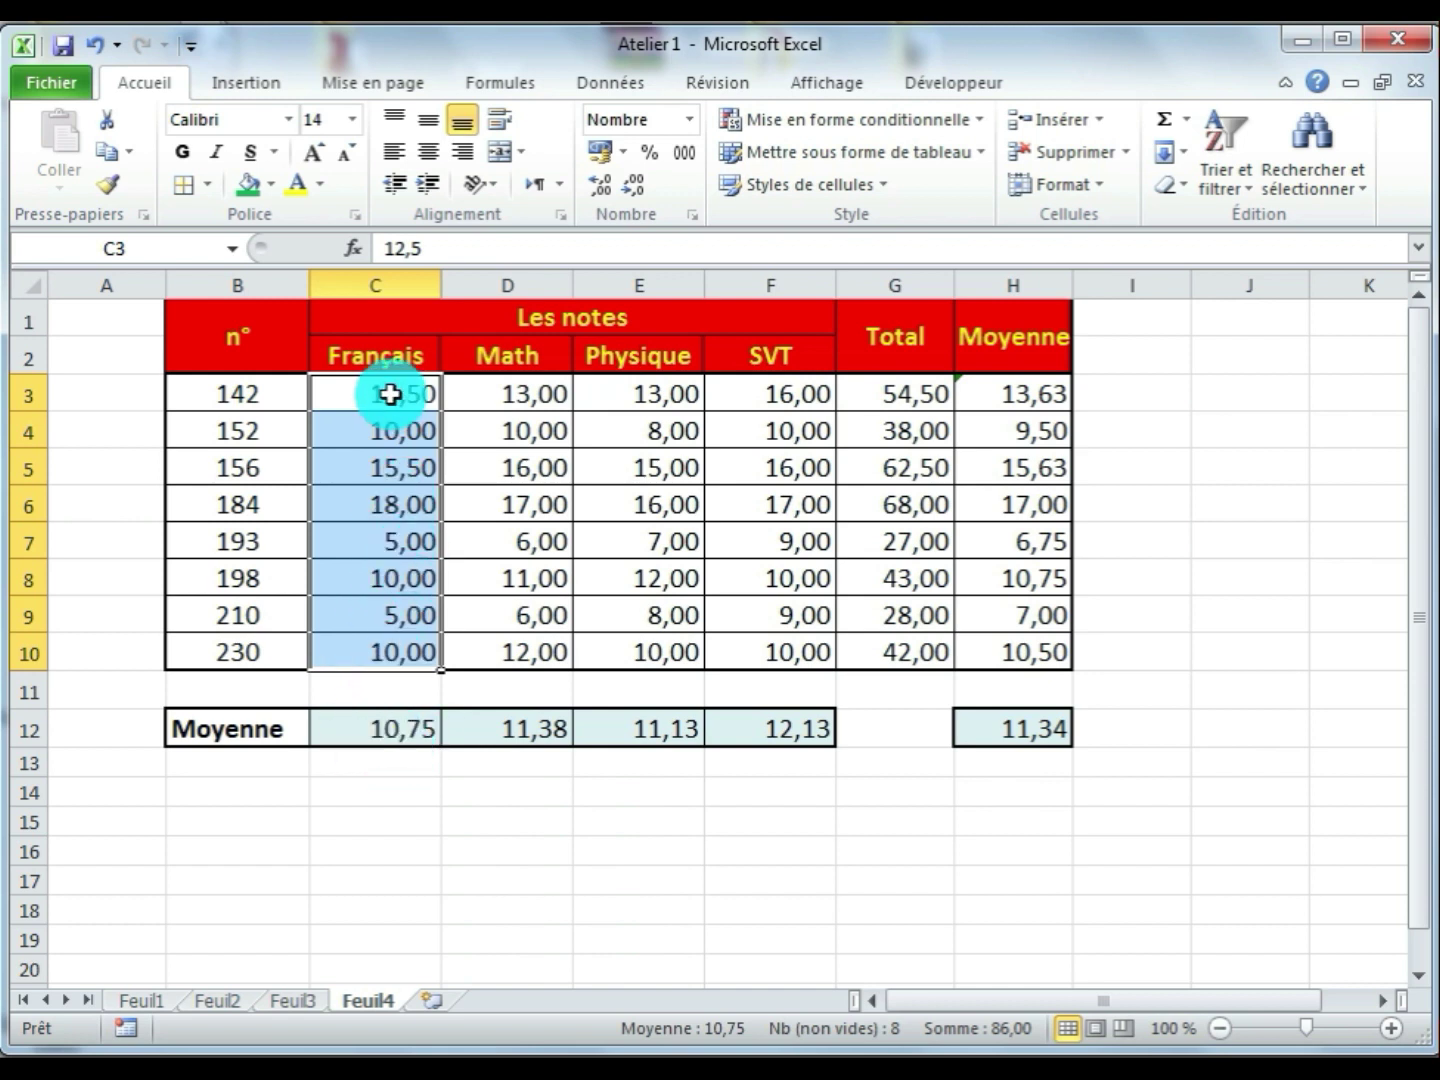
left_click_drag(389, 392, 389, 647)
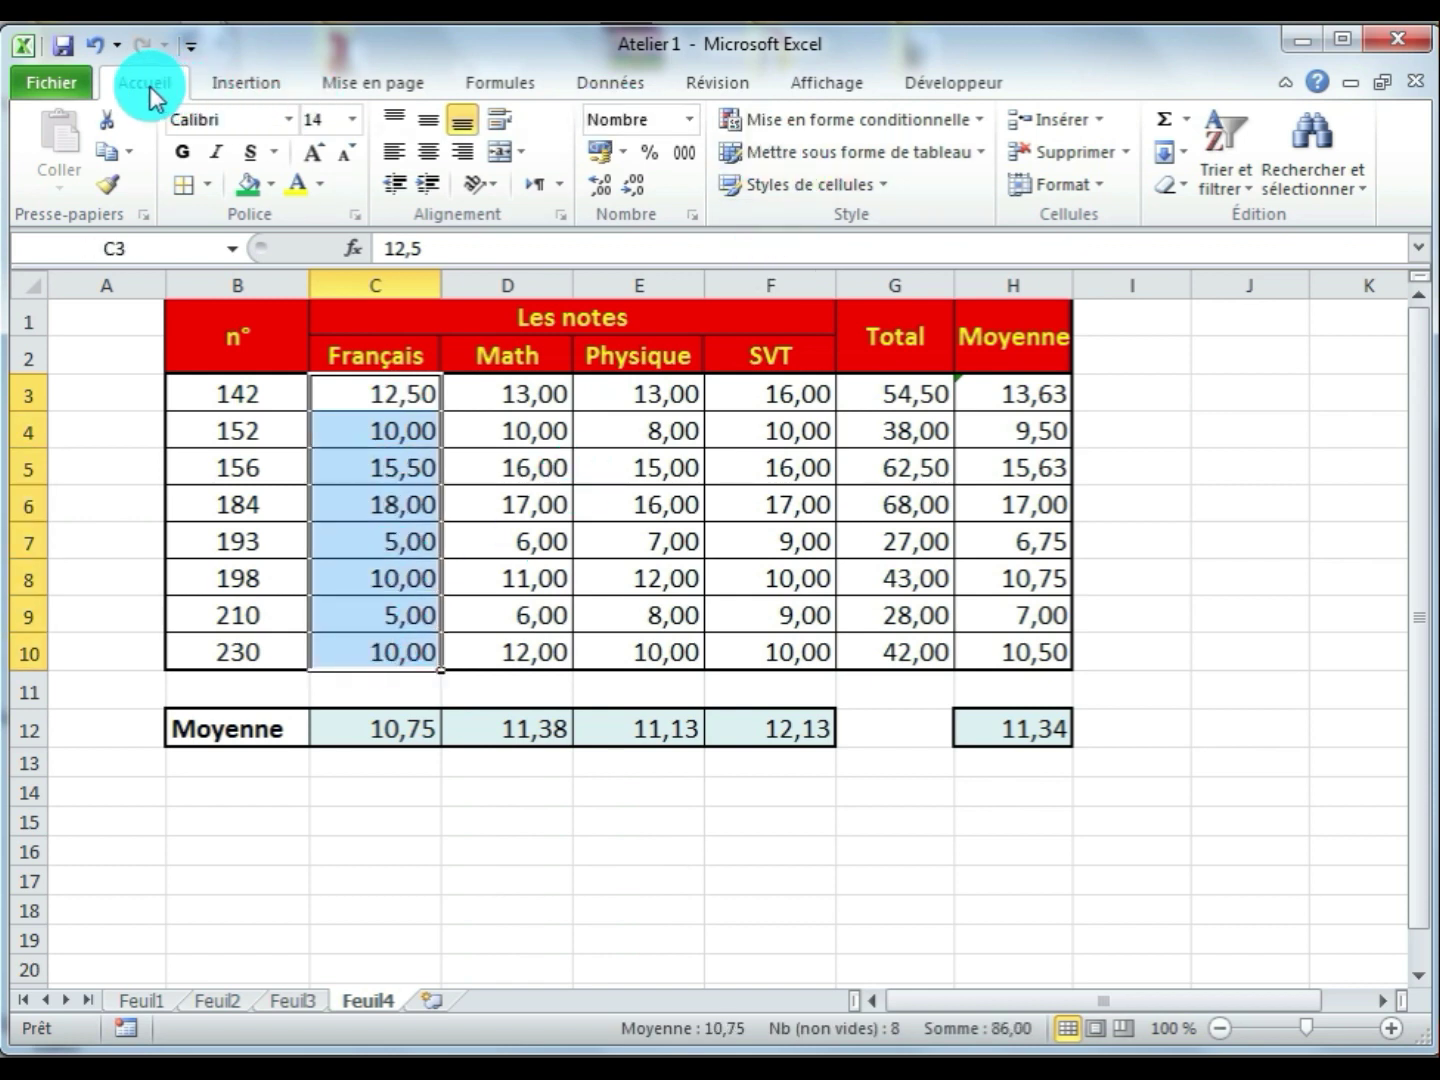
left_click(951, 122)
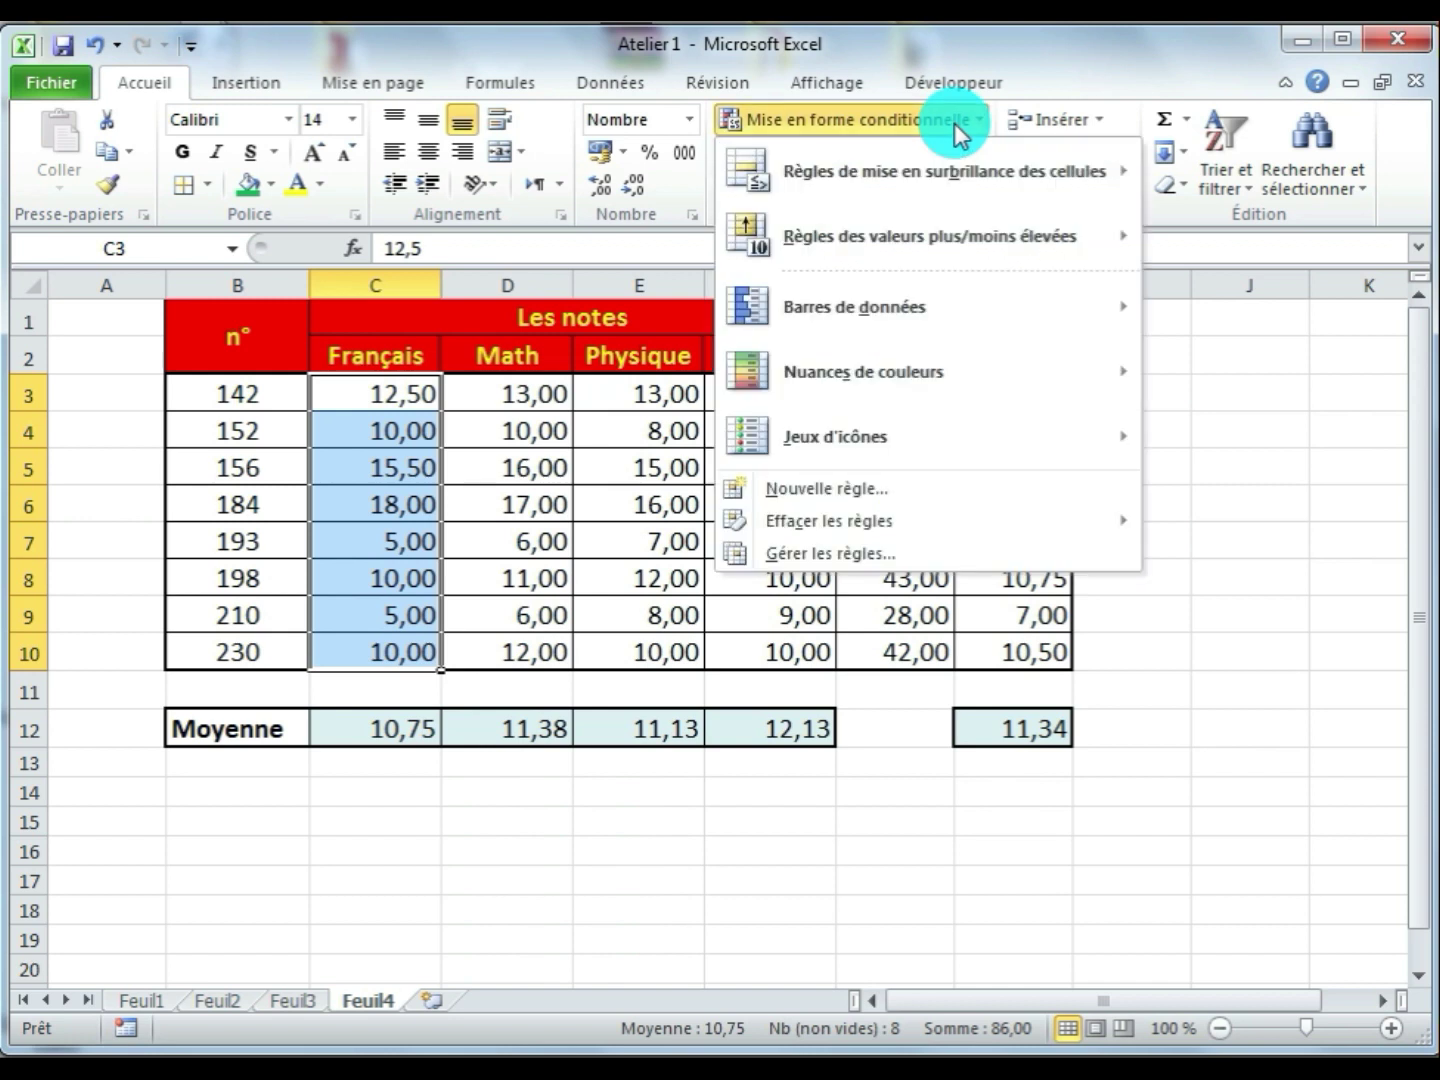
mouse_move(799, 240)
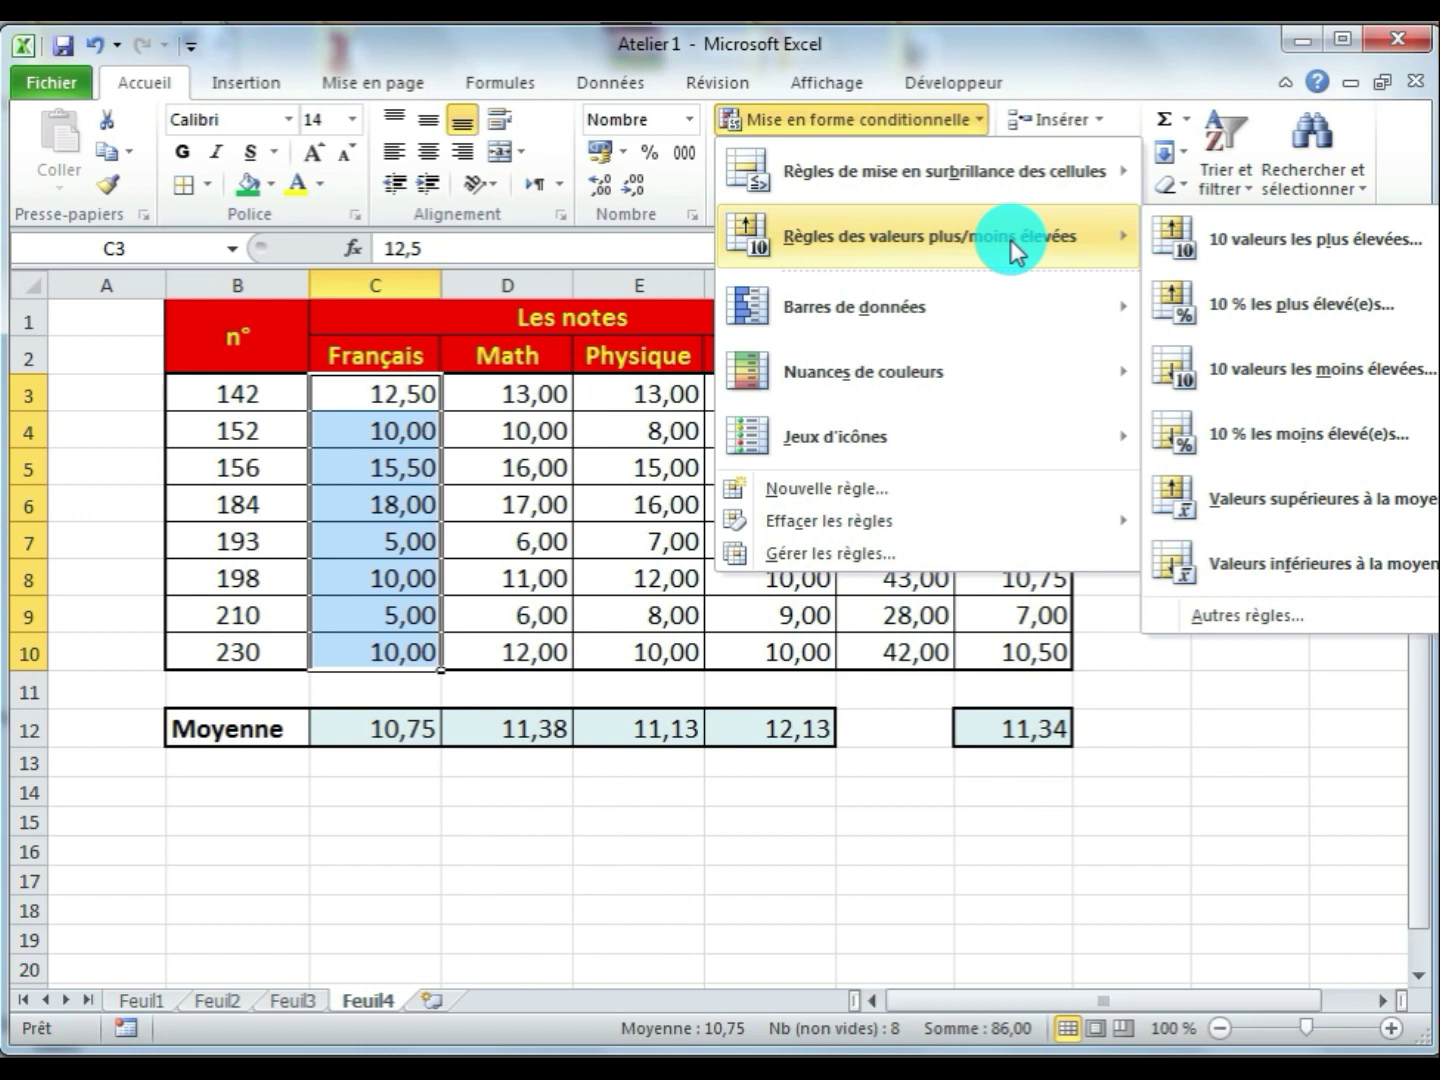
left_click(1385, 502)
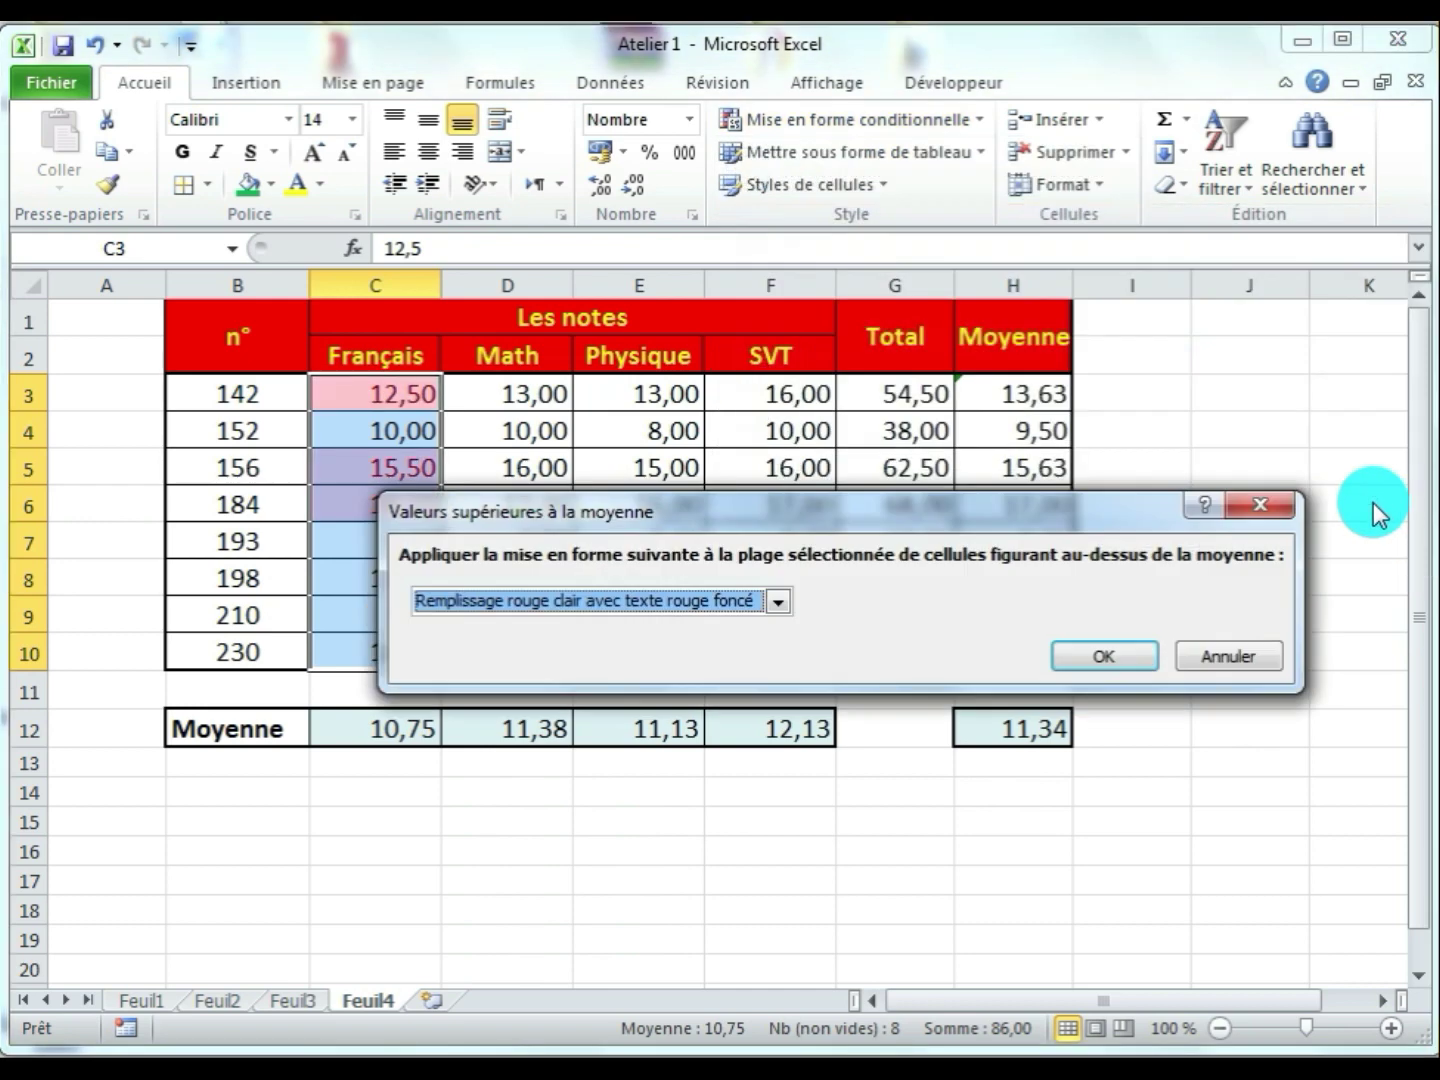
Choose a custom format for the above-average rule and set its font to bold (Gras) and standard red
left_click(779, 601)
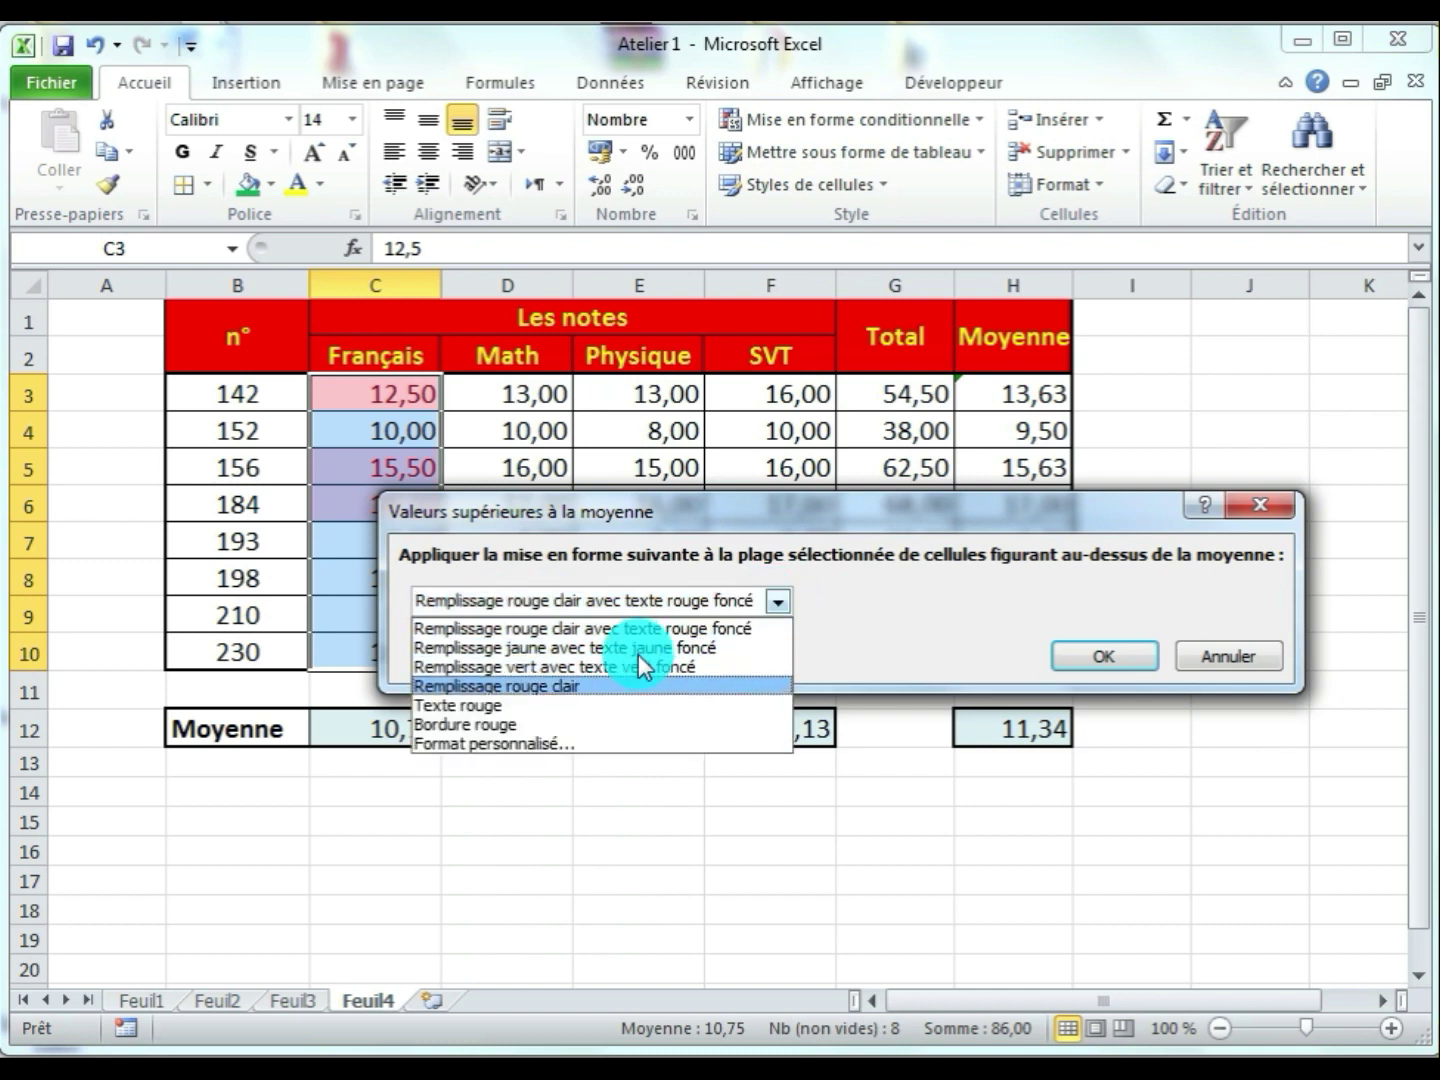
left_click(535, 746)
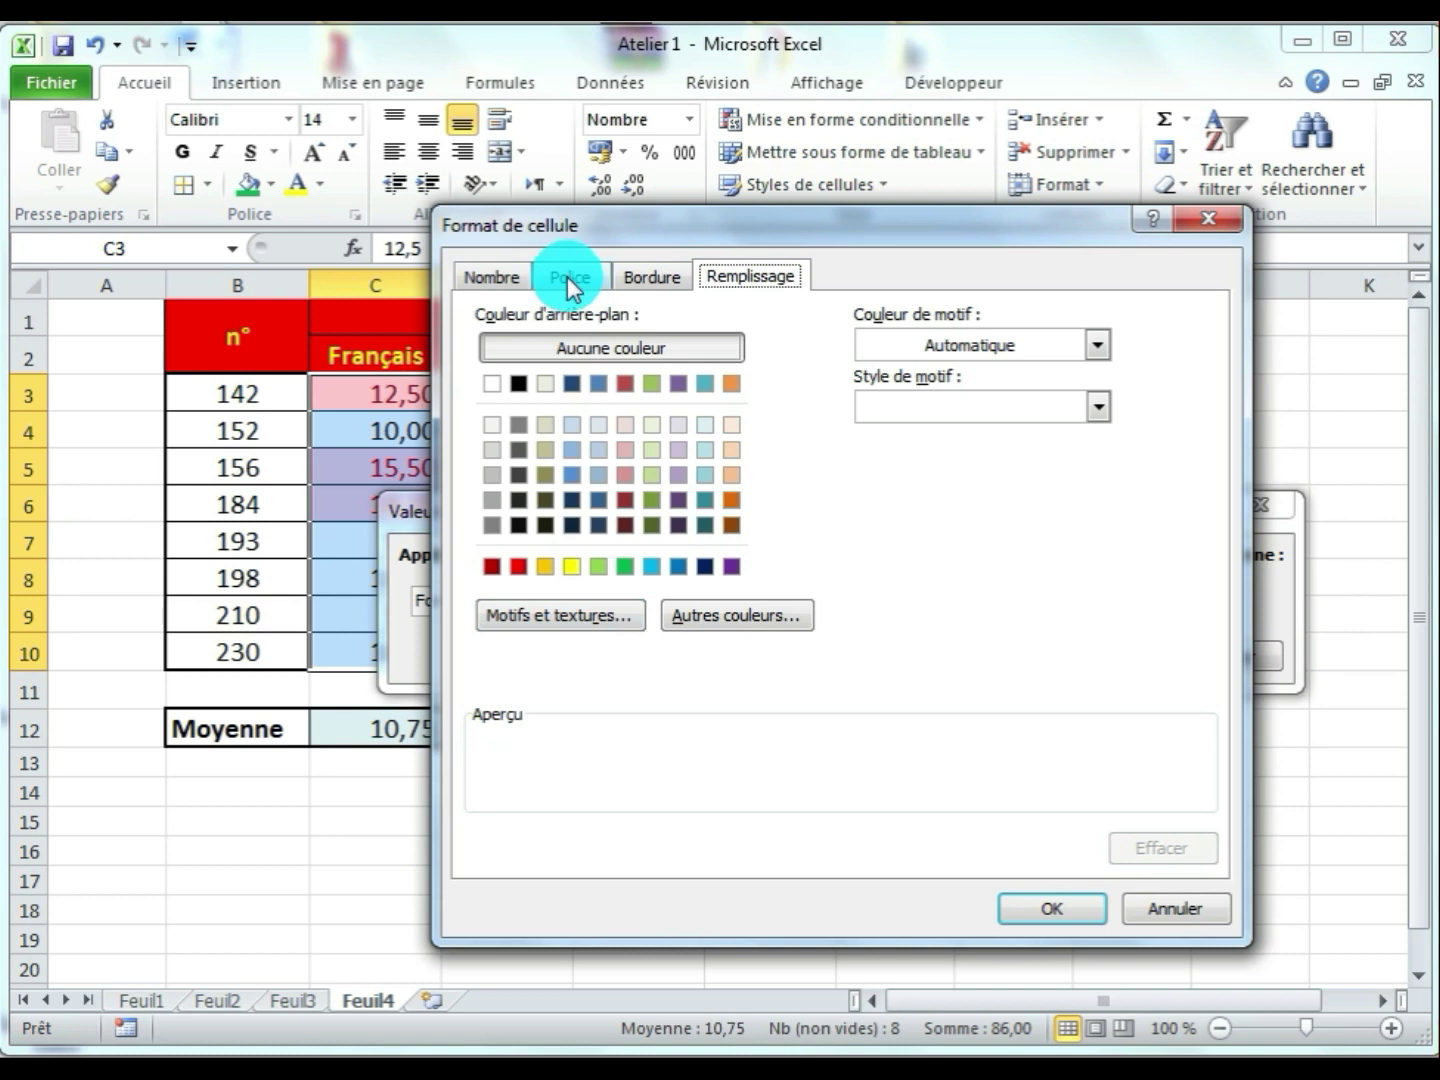
left_click(567, 276)
left_click(883, 410)
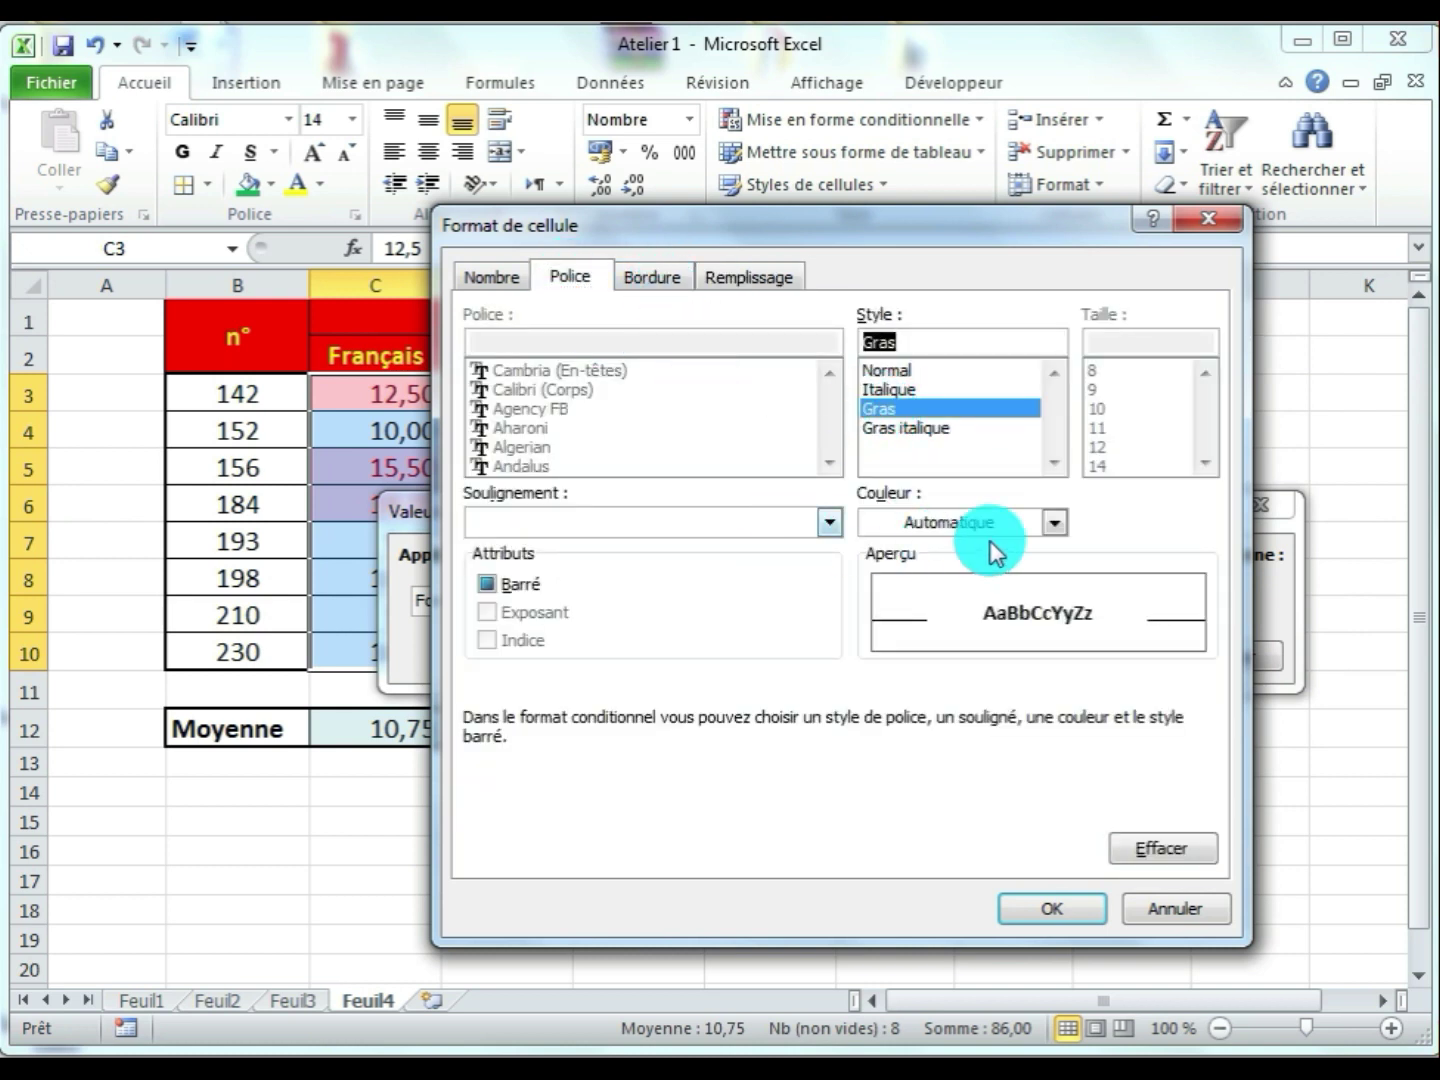
left_click(1056, 521)
left_click(895, 770)
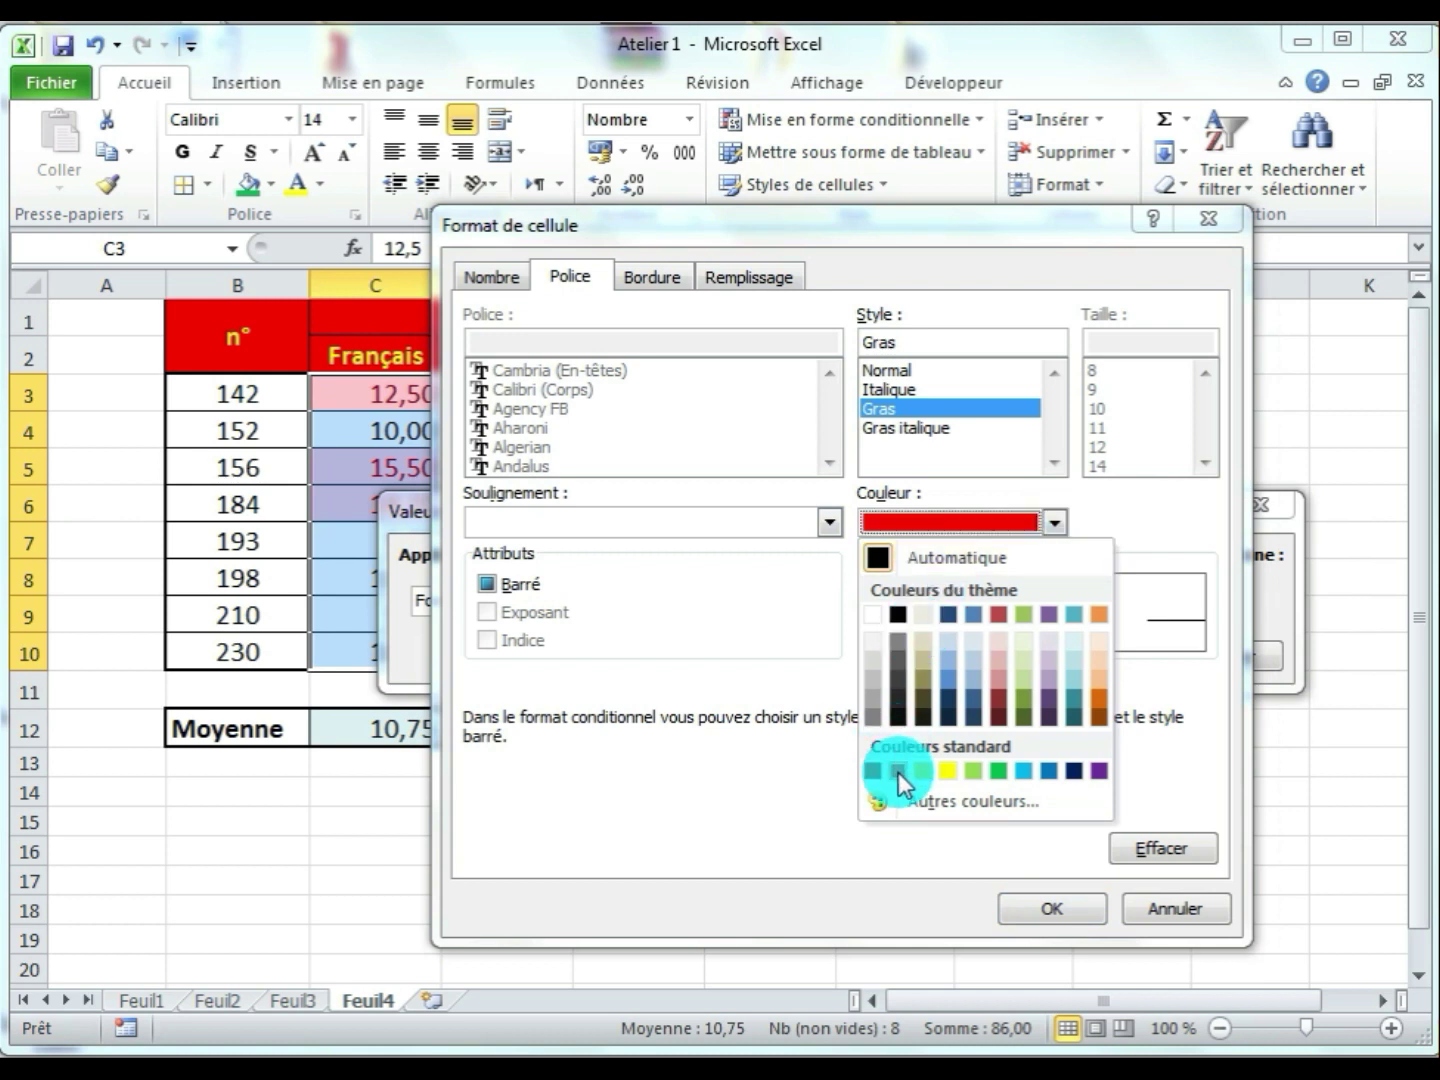
Add a medium blue fill to the custom format and apply the above-average rule to the Français grades
left_click(726, 278)
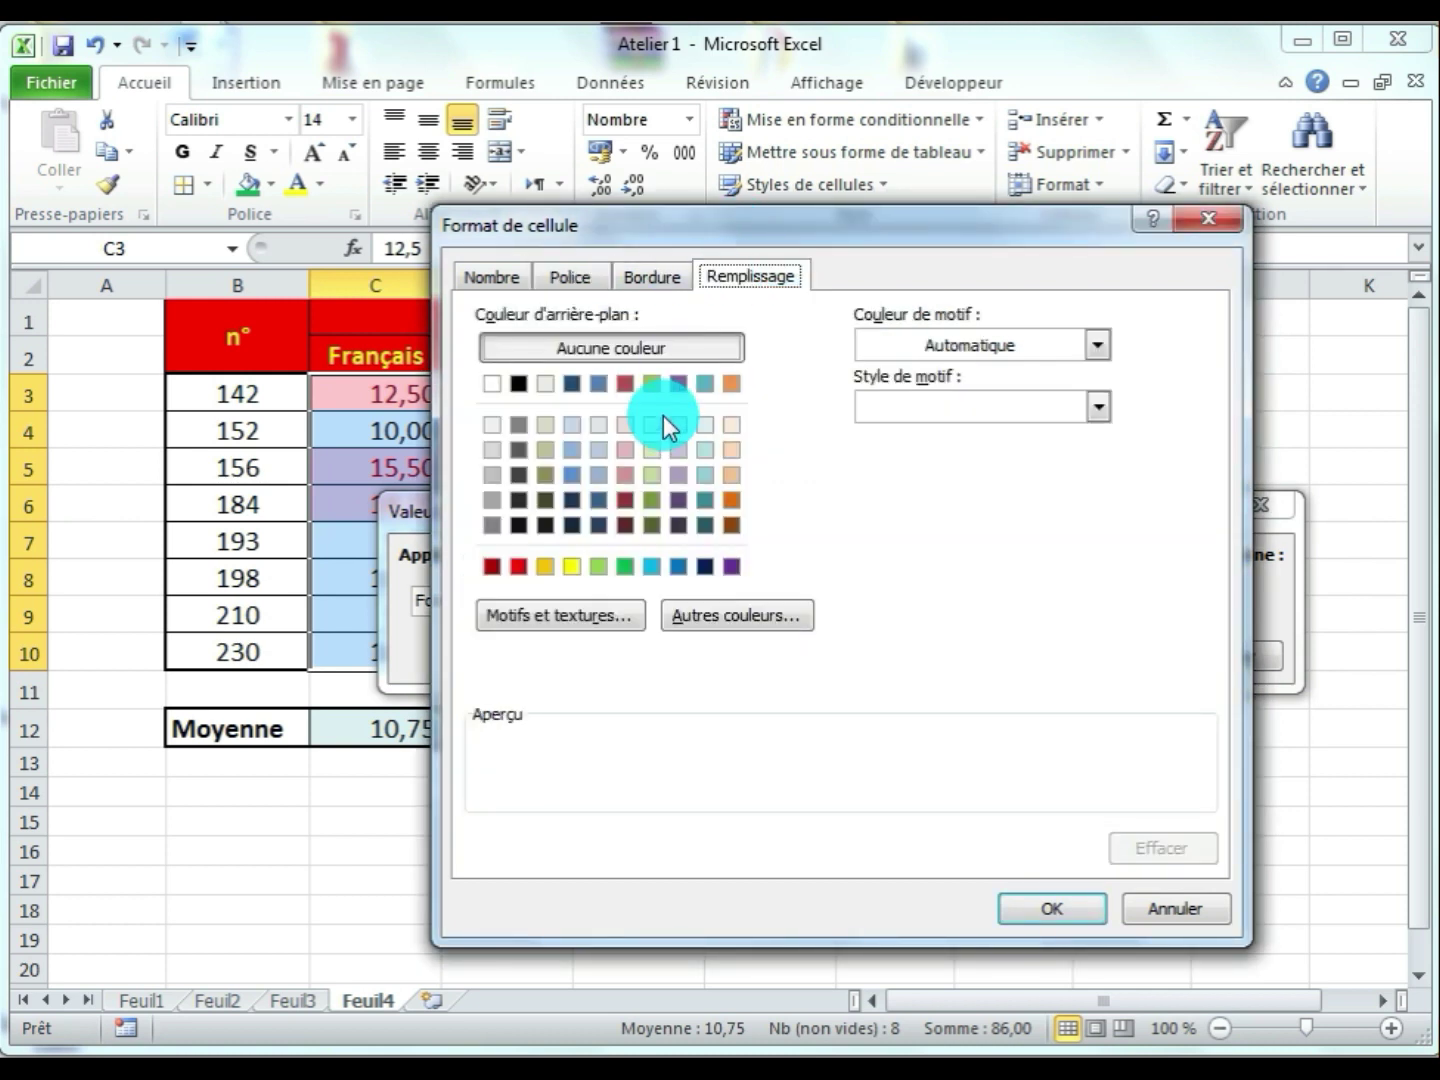
left_click(598, 386)
left_click(1039, 908)
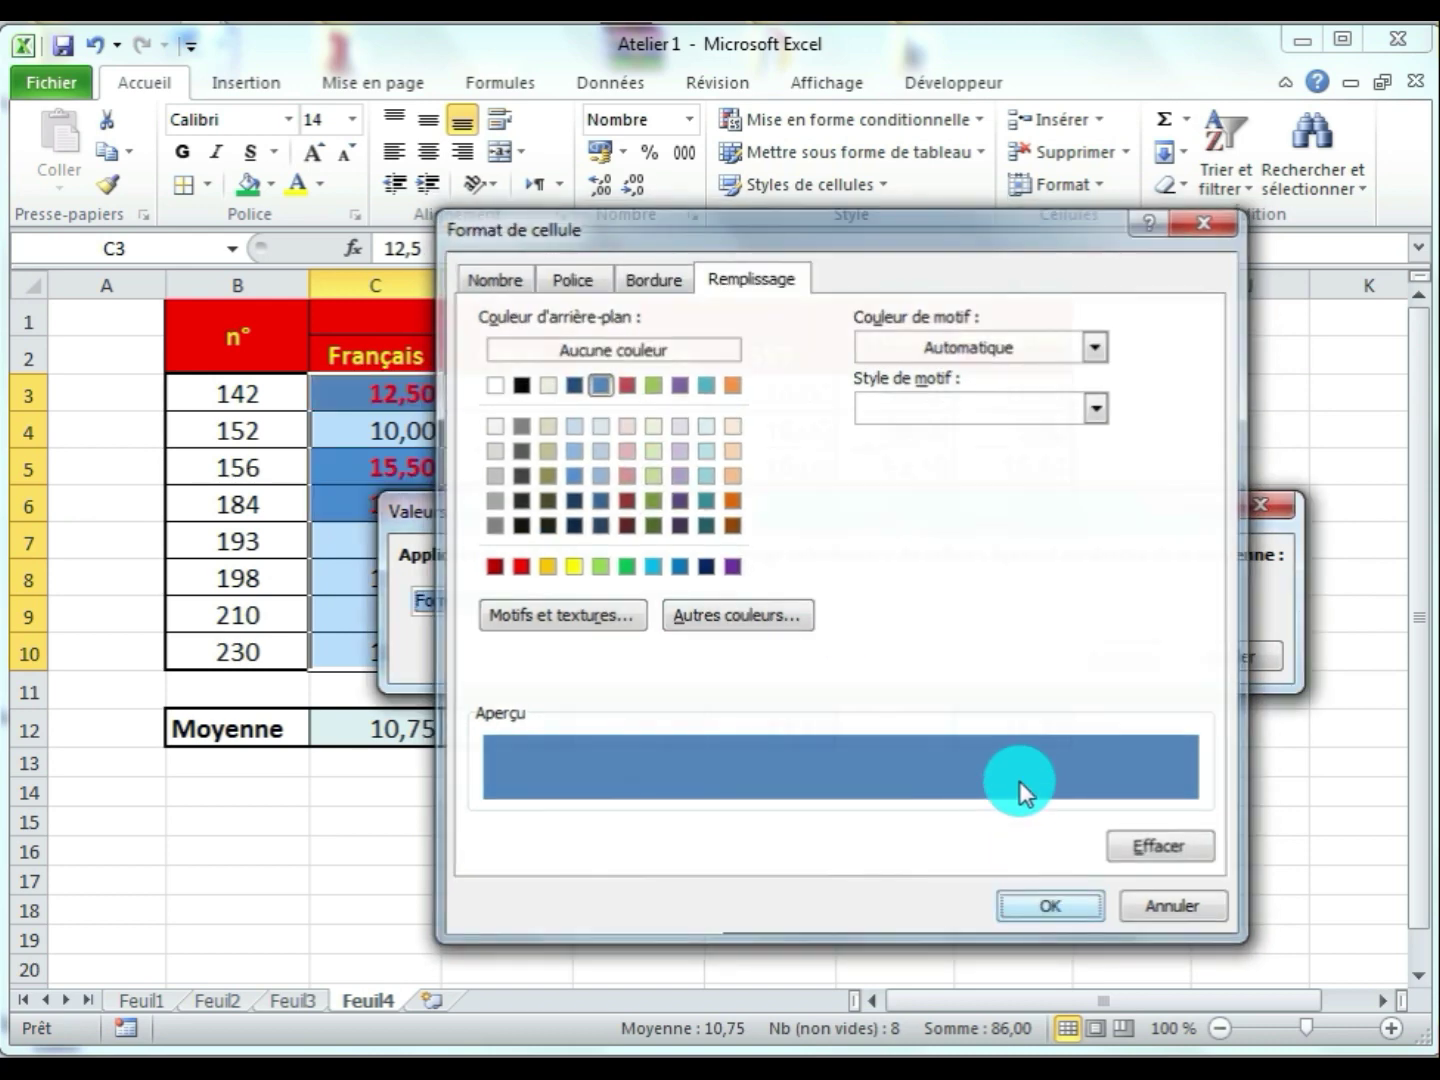
left_click(1077, 656)
left_click_drag(771, 833, 713, 866)
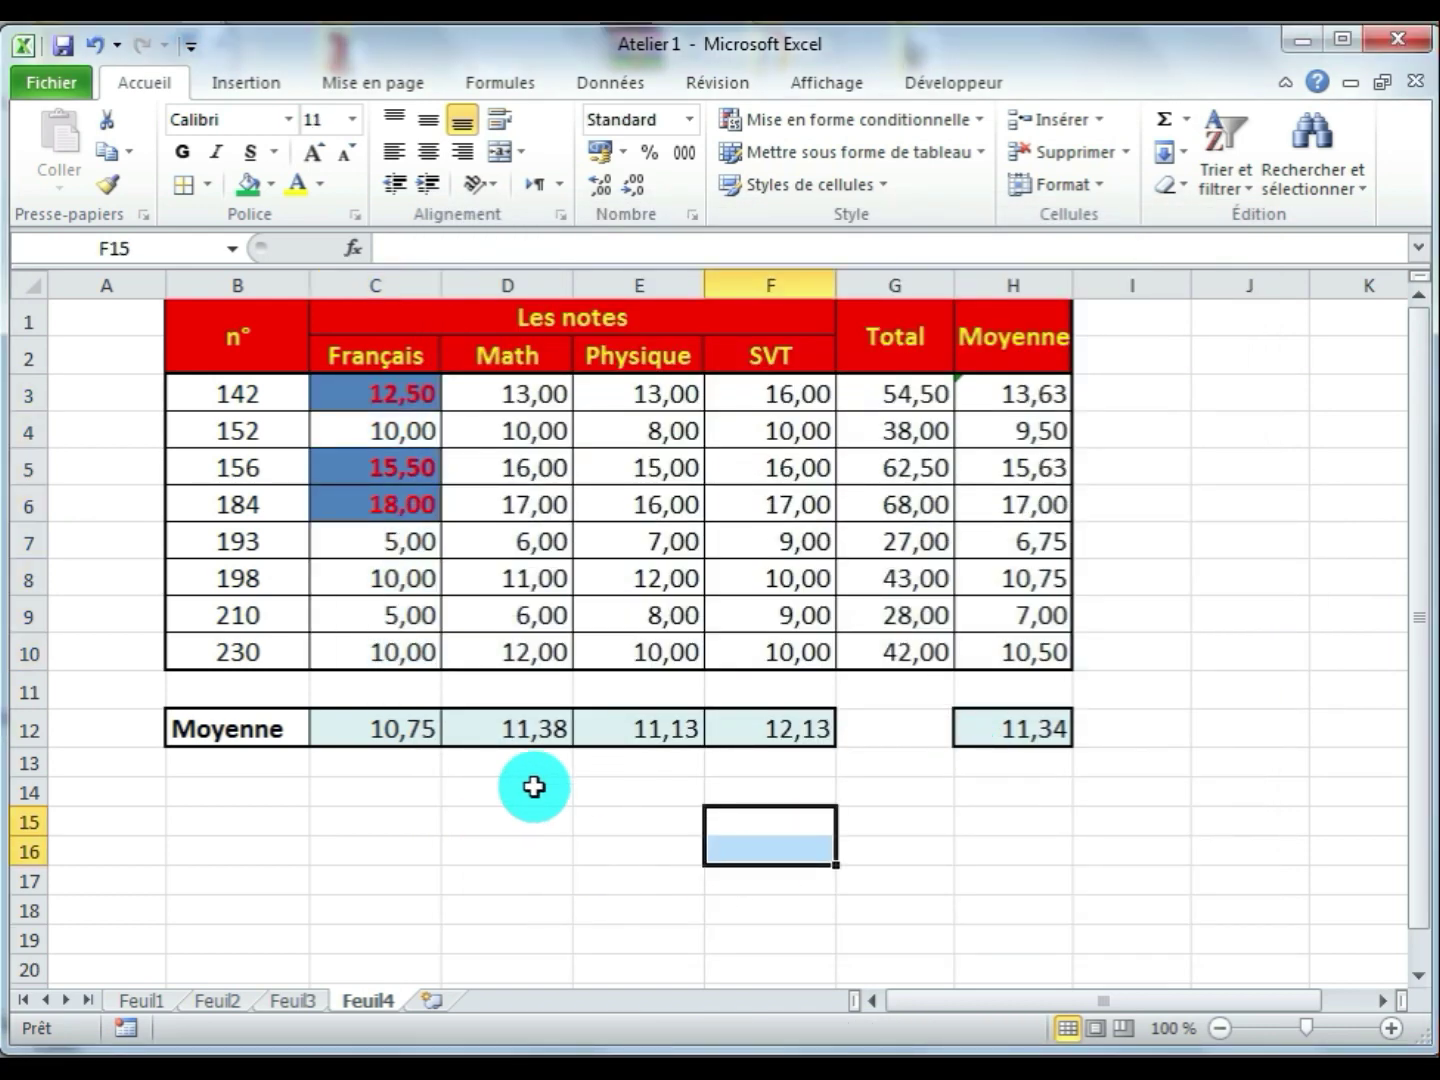
Inspect the formatted above-average Français grades in C3, C5 and C6
left_click(418, 395)
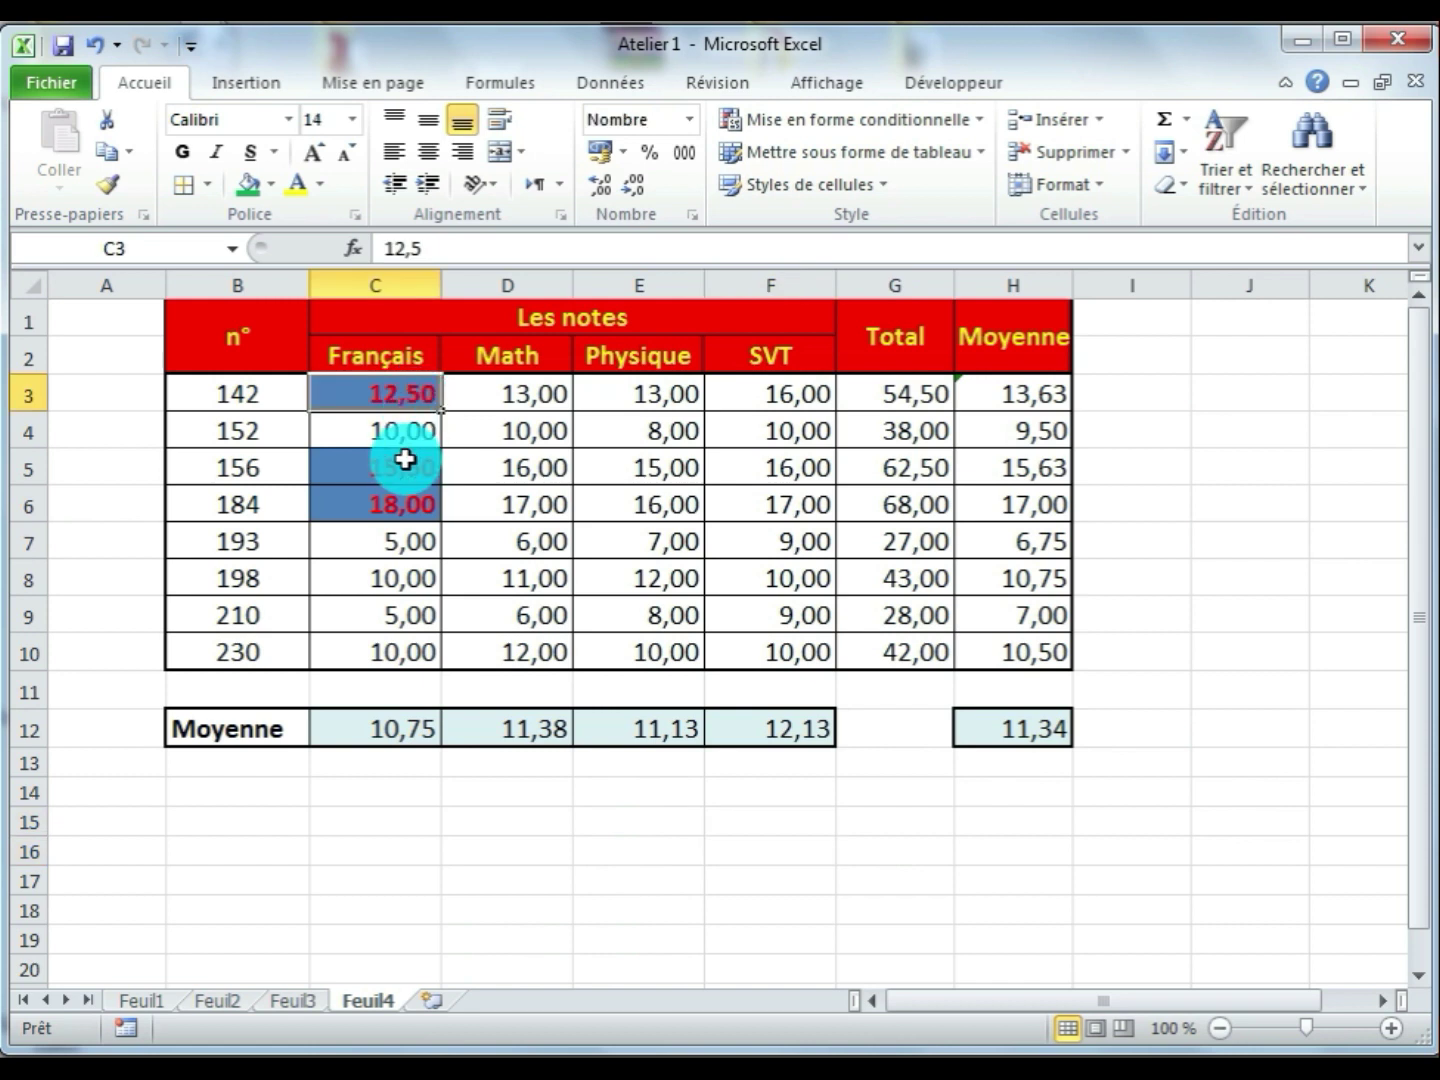
left_click(402, 465)
left_click(402, 495)
left_click(401, 468)
left_click(395, 506)
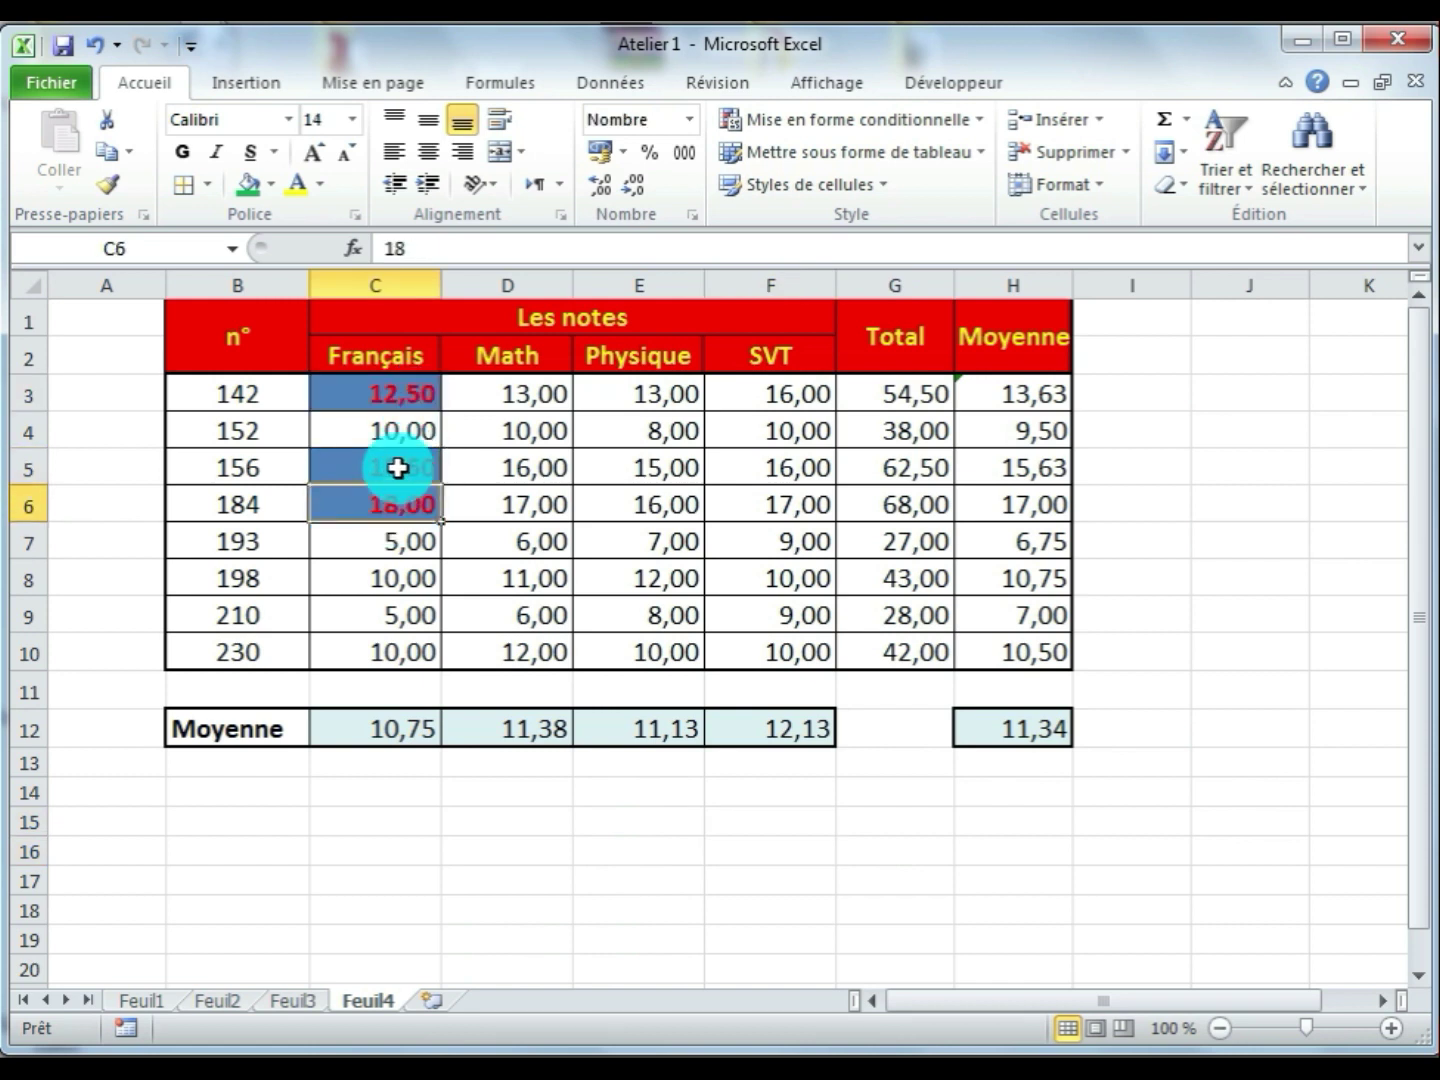
Highlight the above-average Math grades in D3:D10 with the "Remplissage rouge clair" conditional format
left_click(395, 395)
left_click(373, 728)
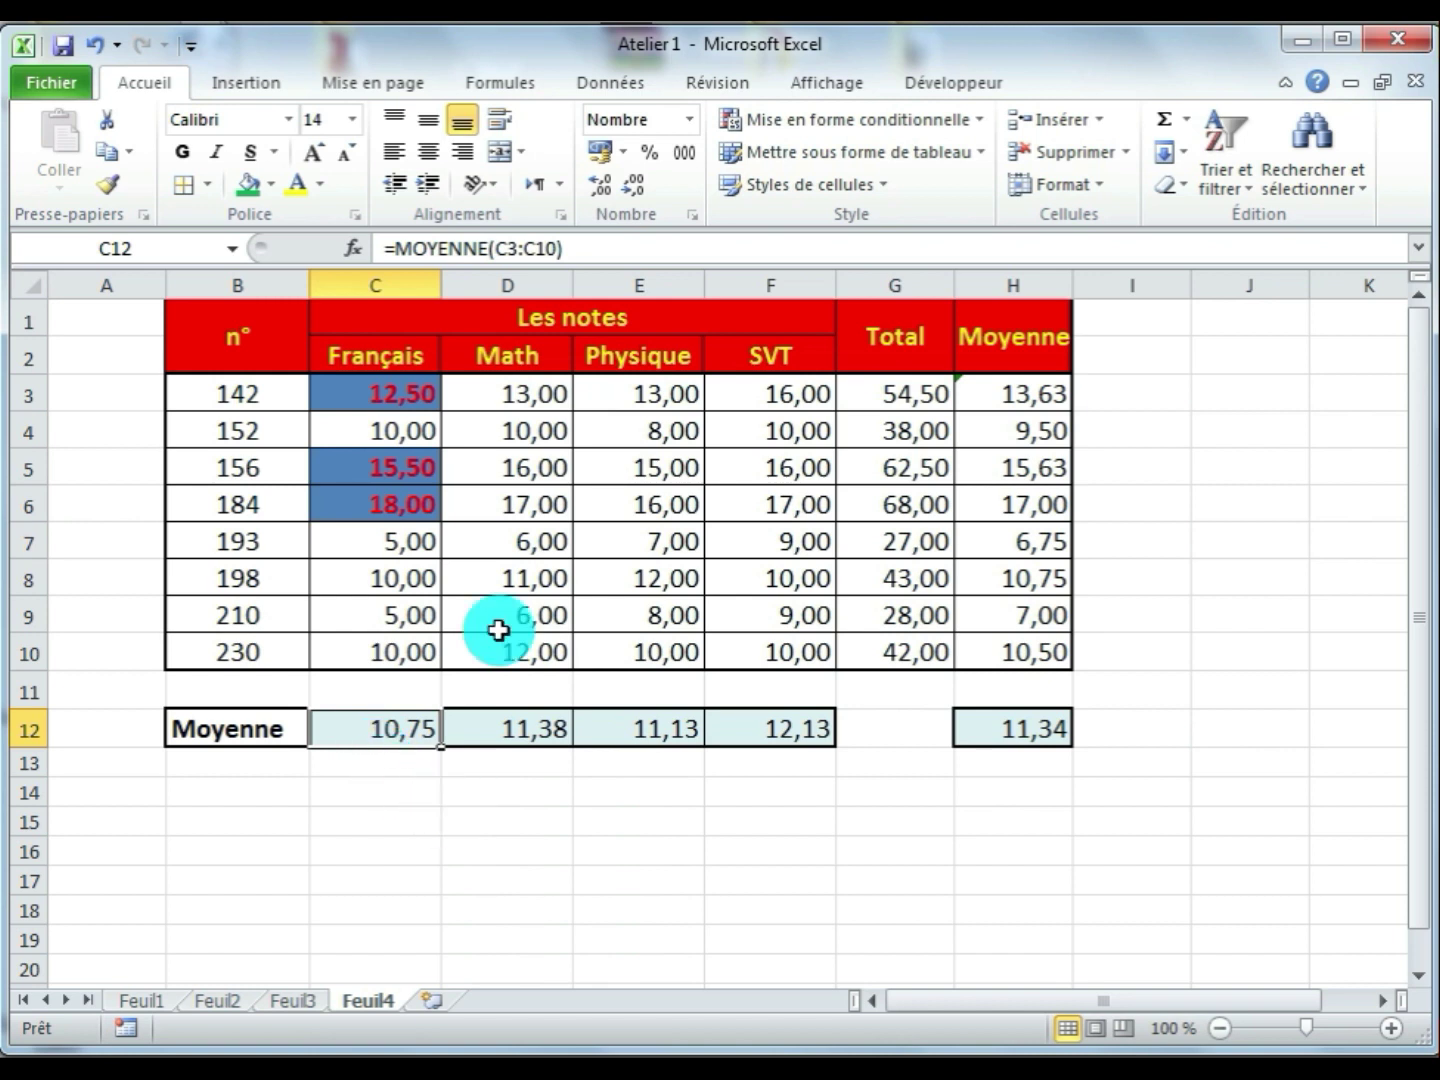
left_click_drag(519, 393, 519, 660)
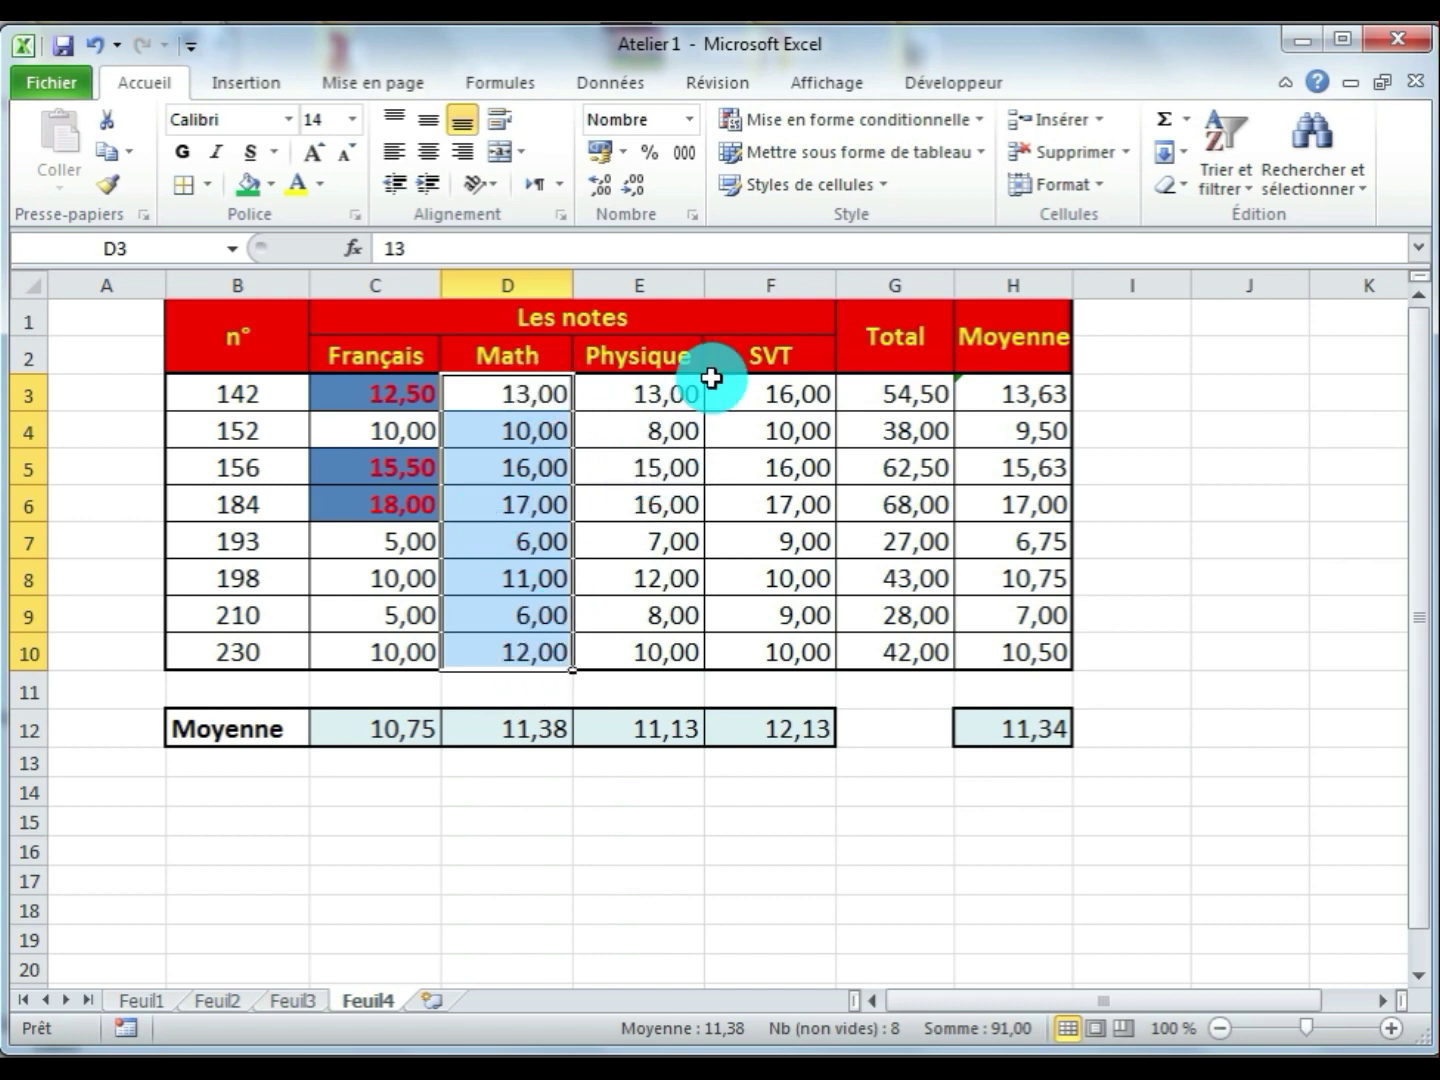
left_click(985, 125)
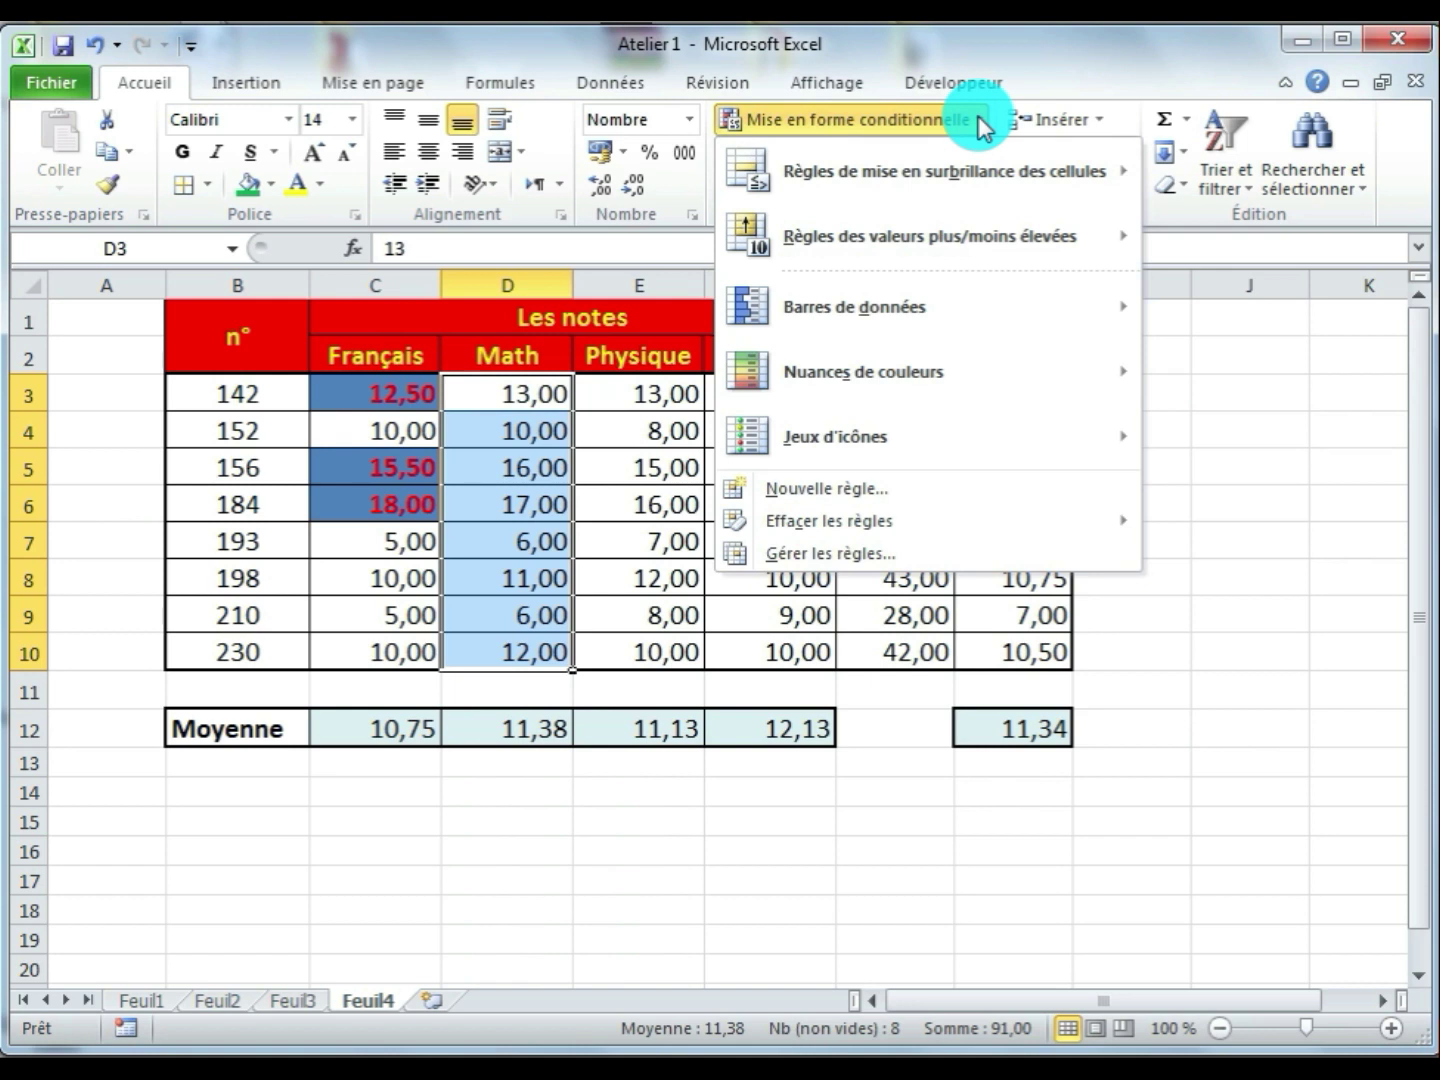
mouse_move(834, 250)
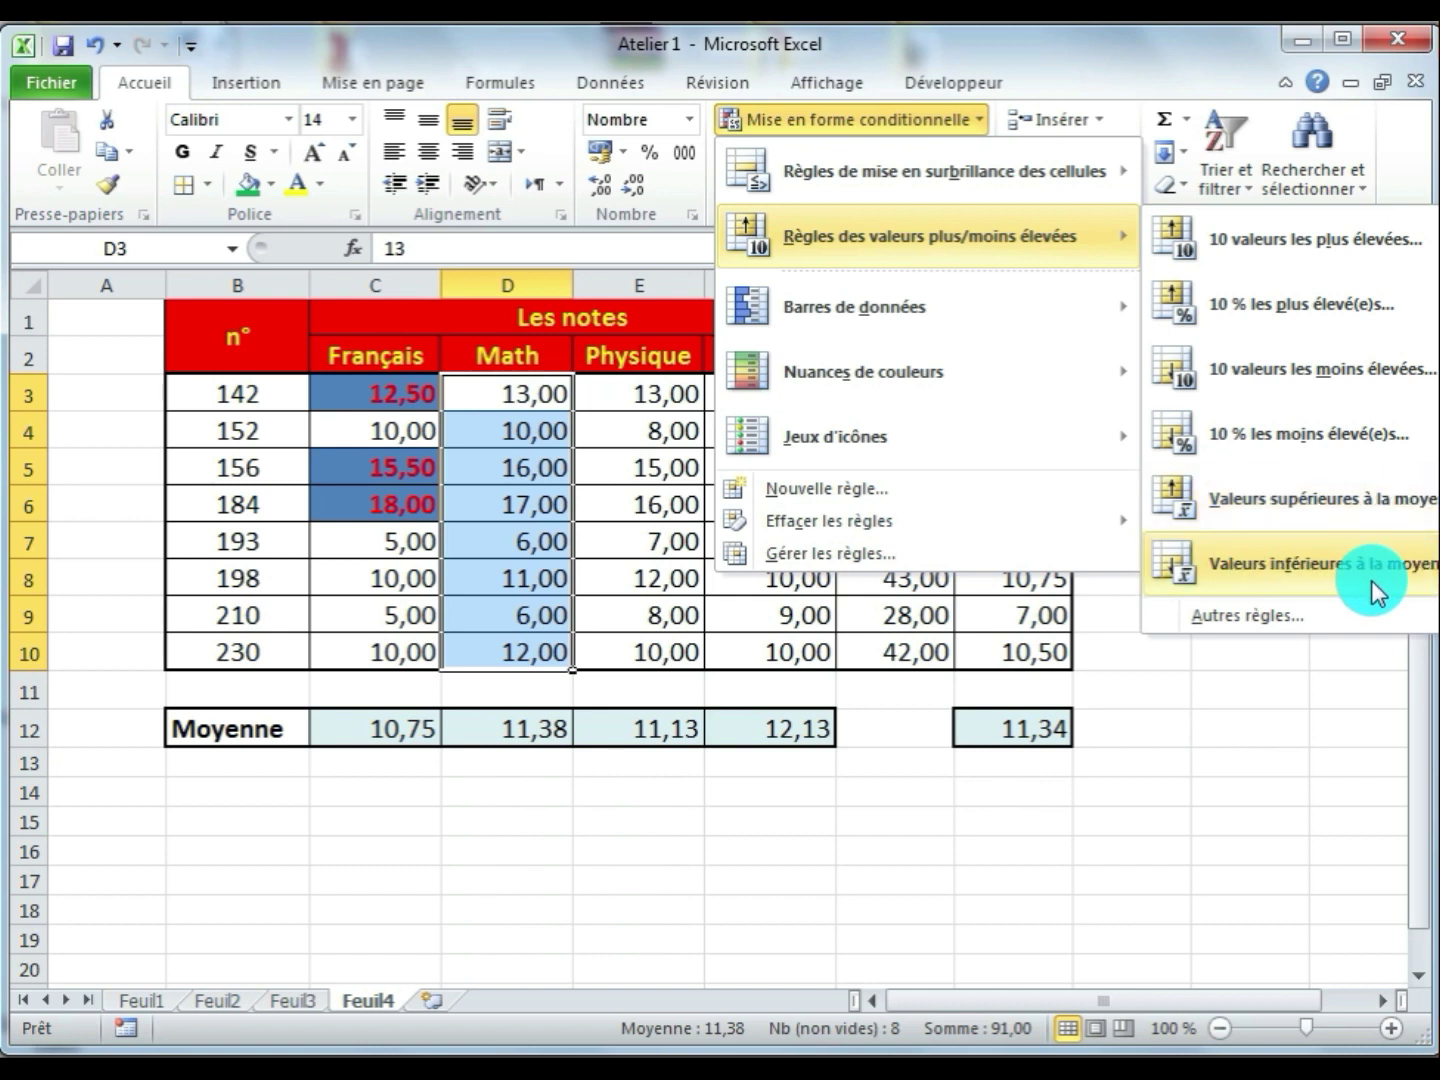
left_click(1306, 507)
left_click(779, 601)
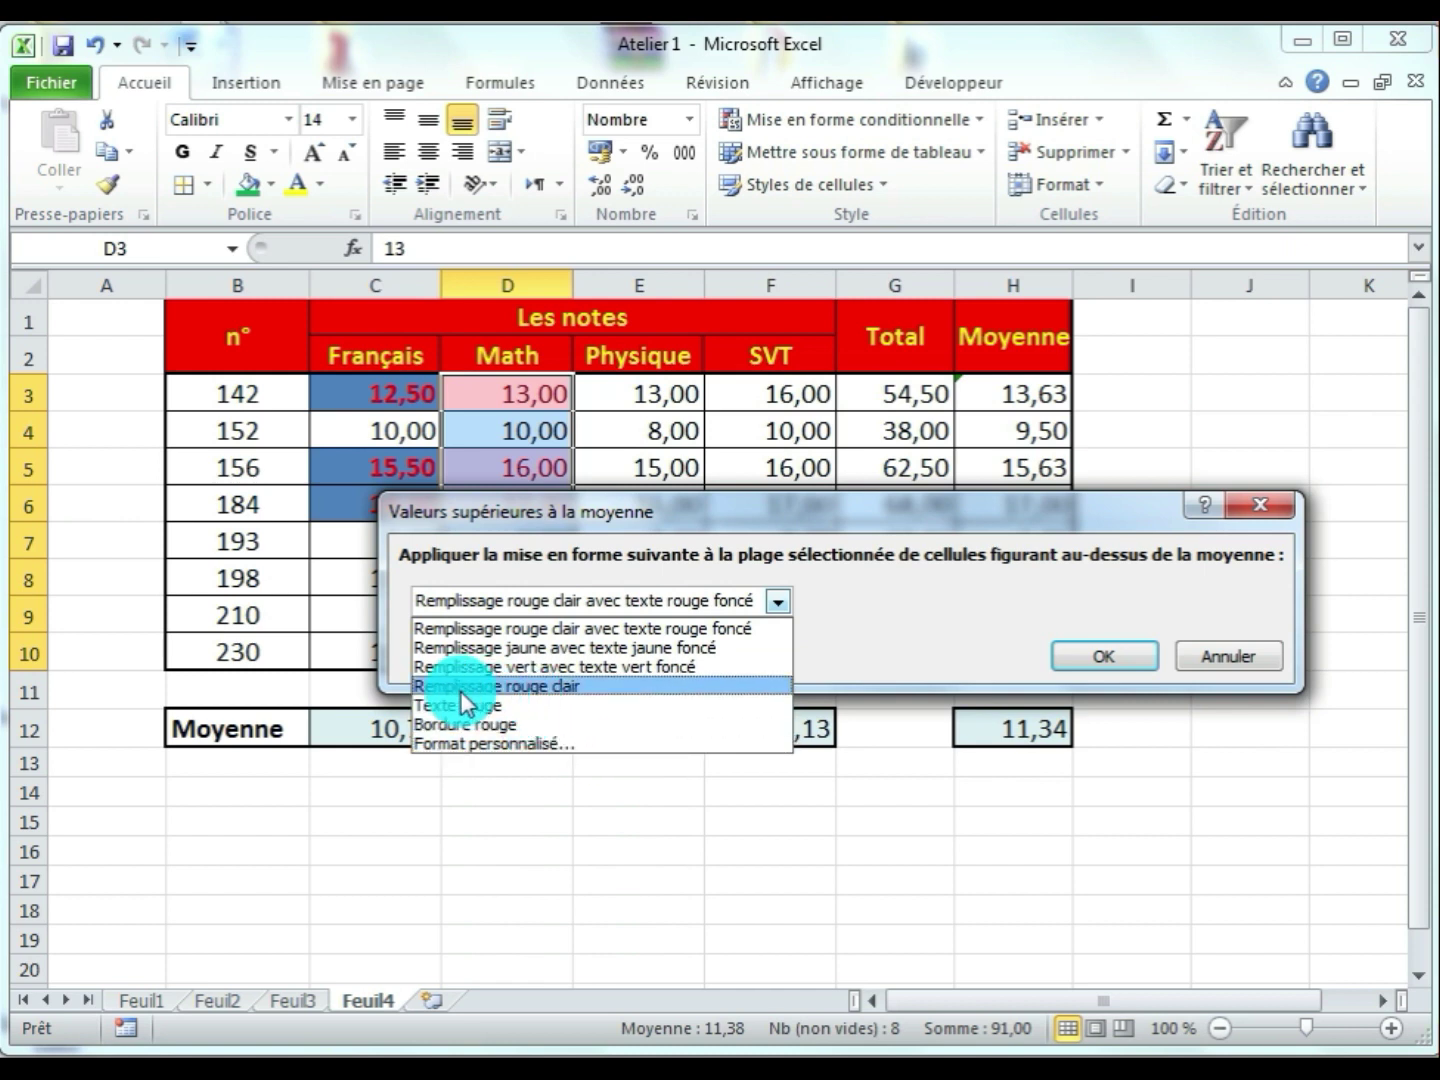
left_click(580, 685)
left_click(1116, 654)
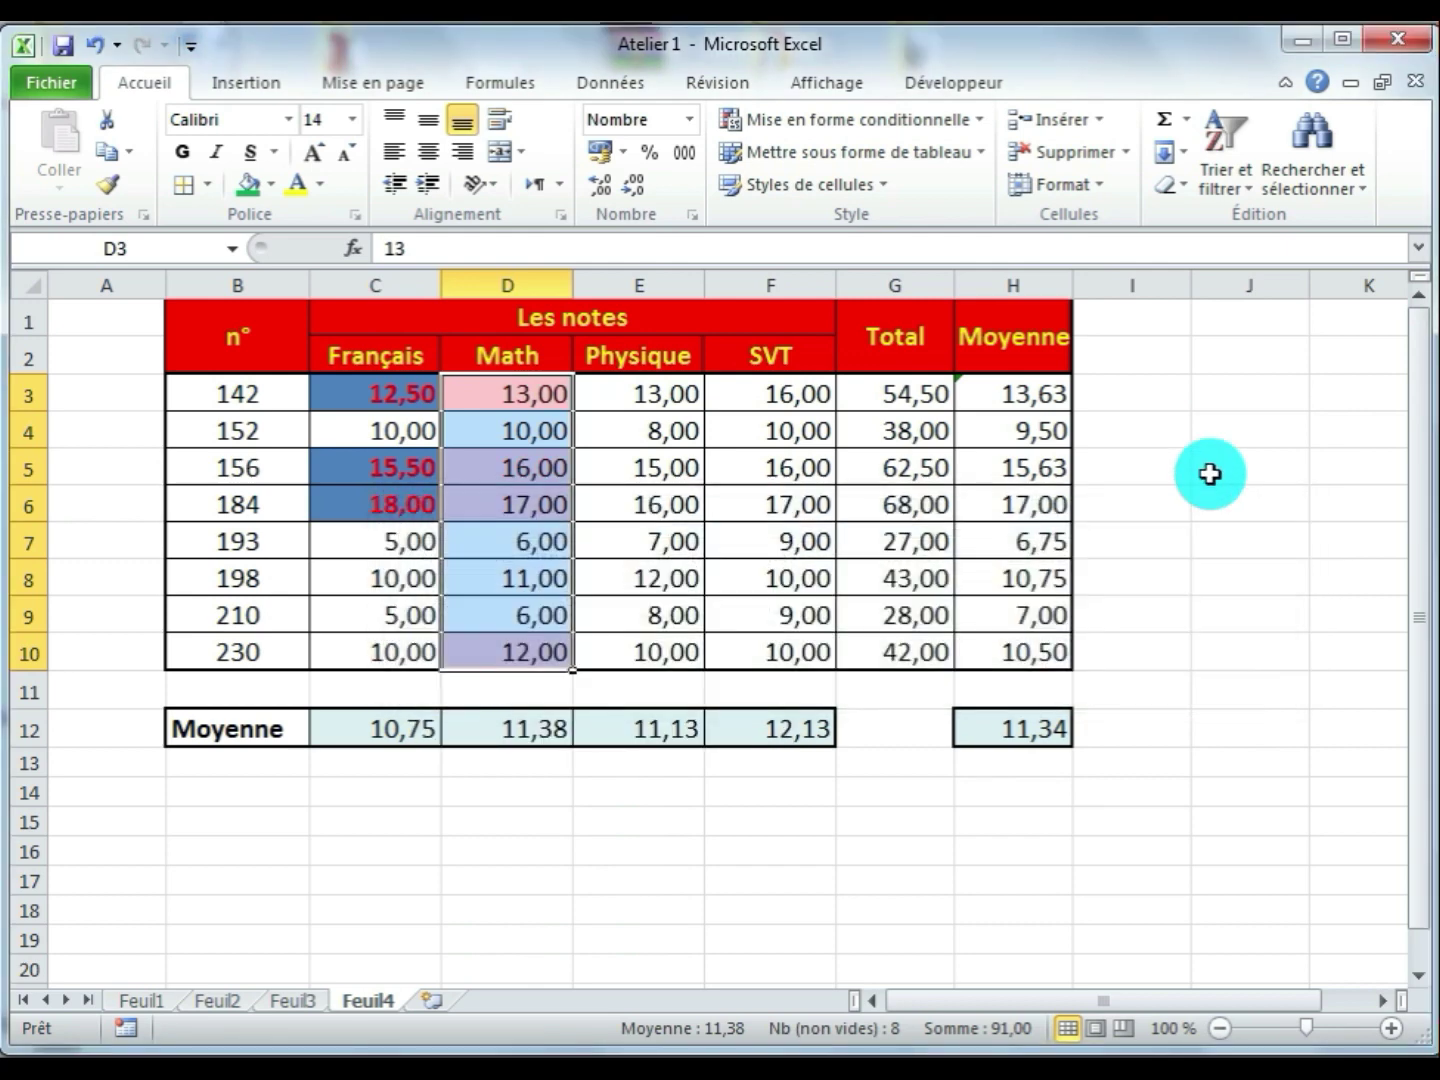
left_click(1211, 474)
Review the highlighted Math grades in D3, D5, D6 and D10, then the Français grades and the student averages in H3:H10
left_click(553, 405)
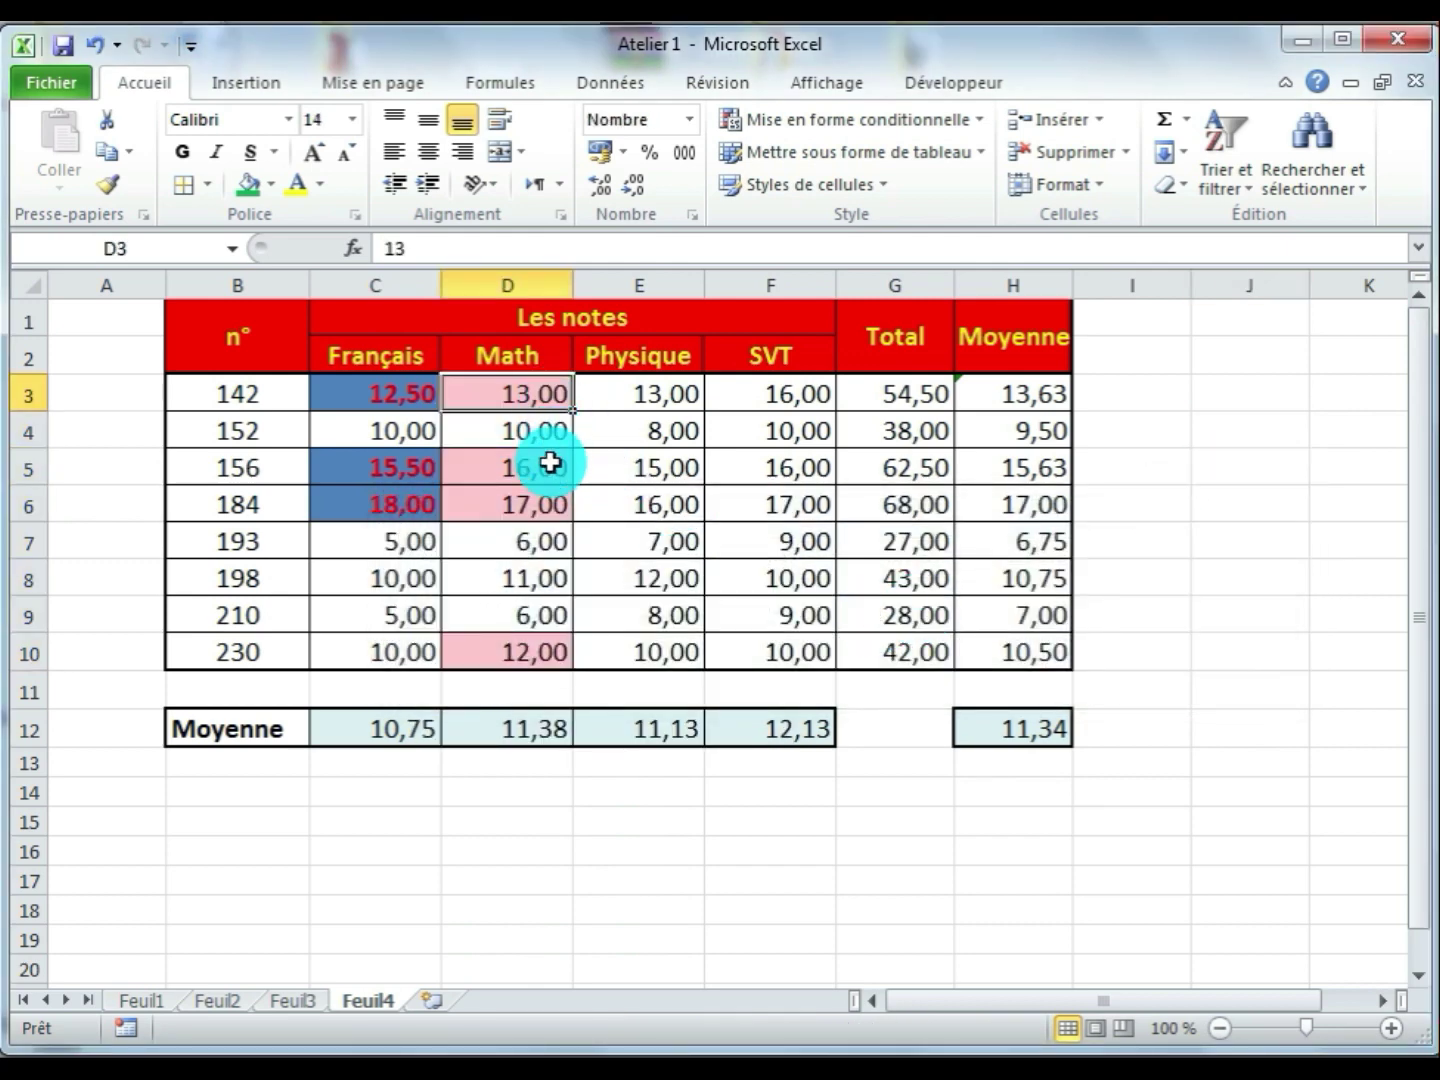
left_click(551, 463)
left_click(546, 505)
left_click(524, 652)
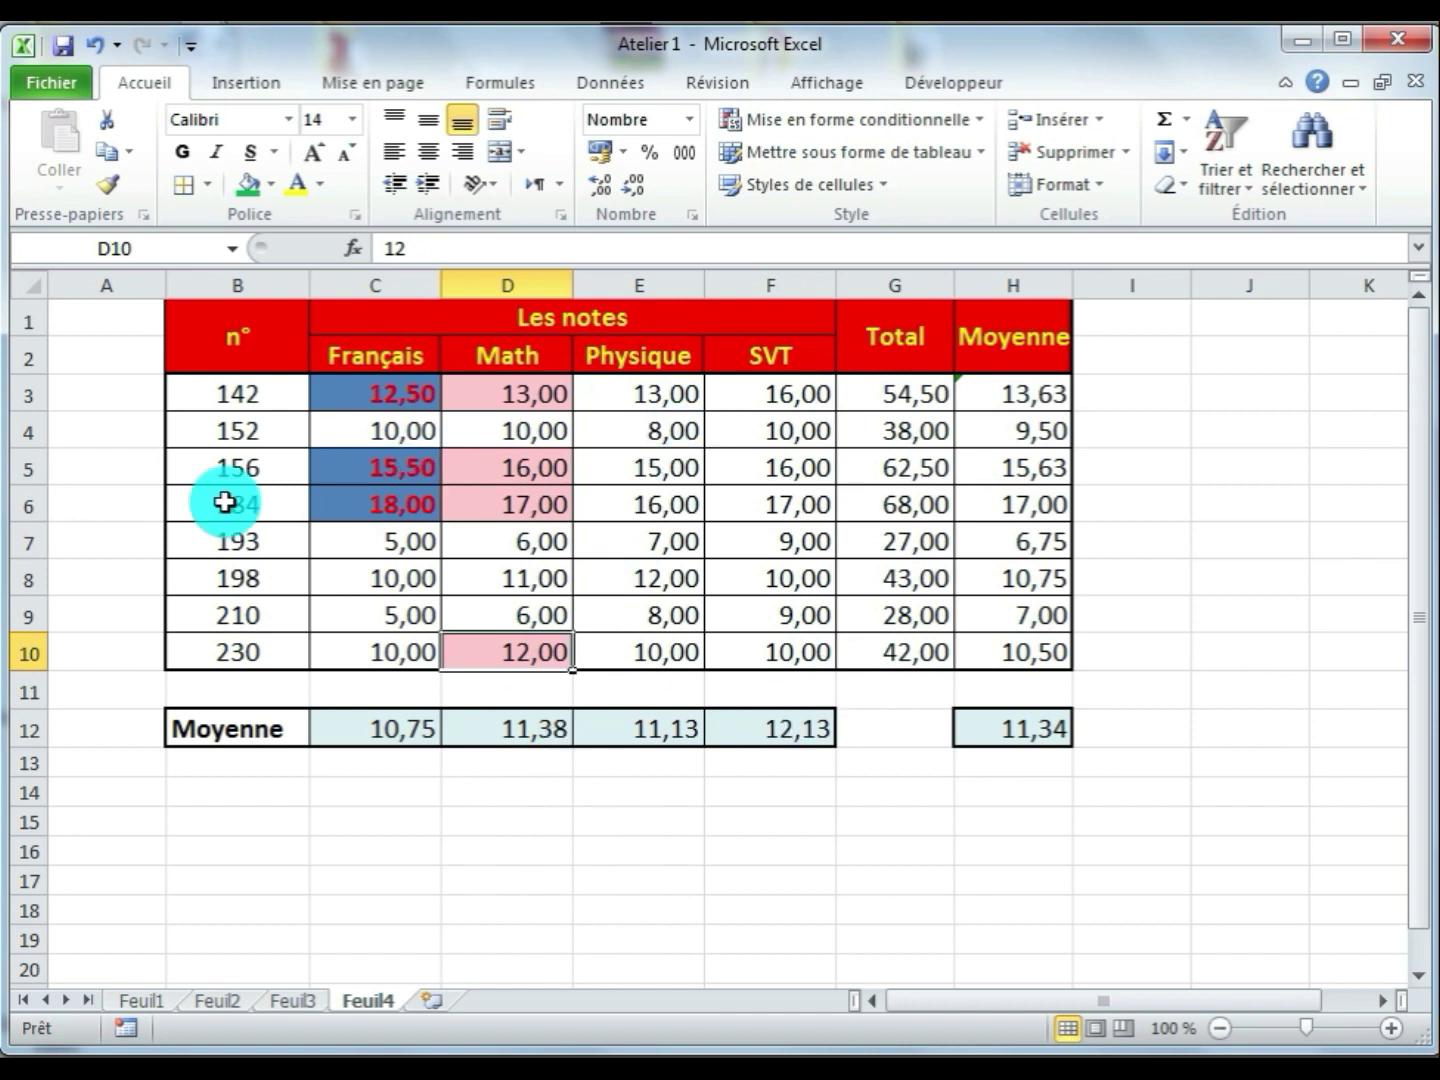
left_click_drag(416, 388, 390, 653)
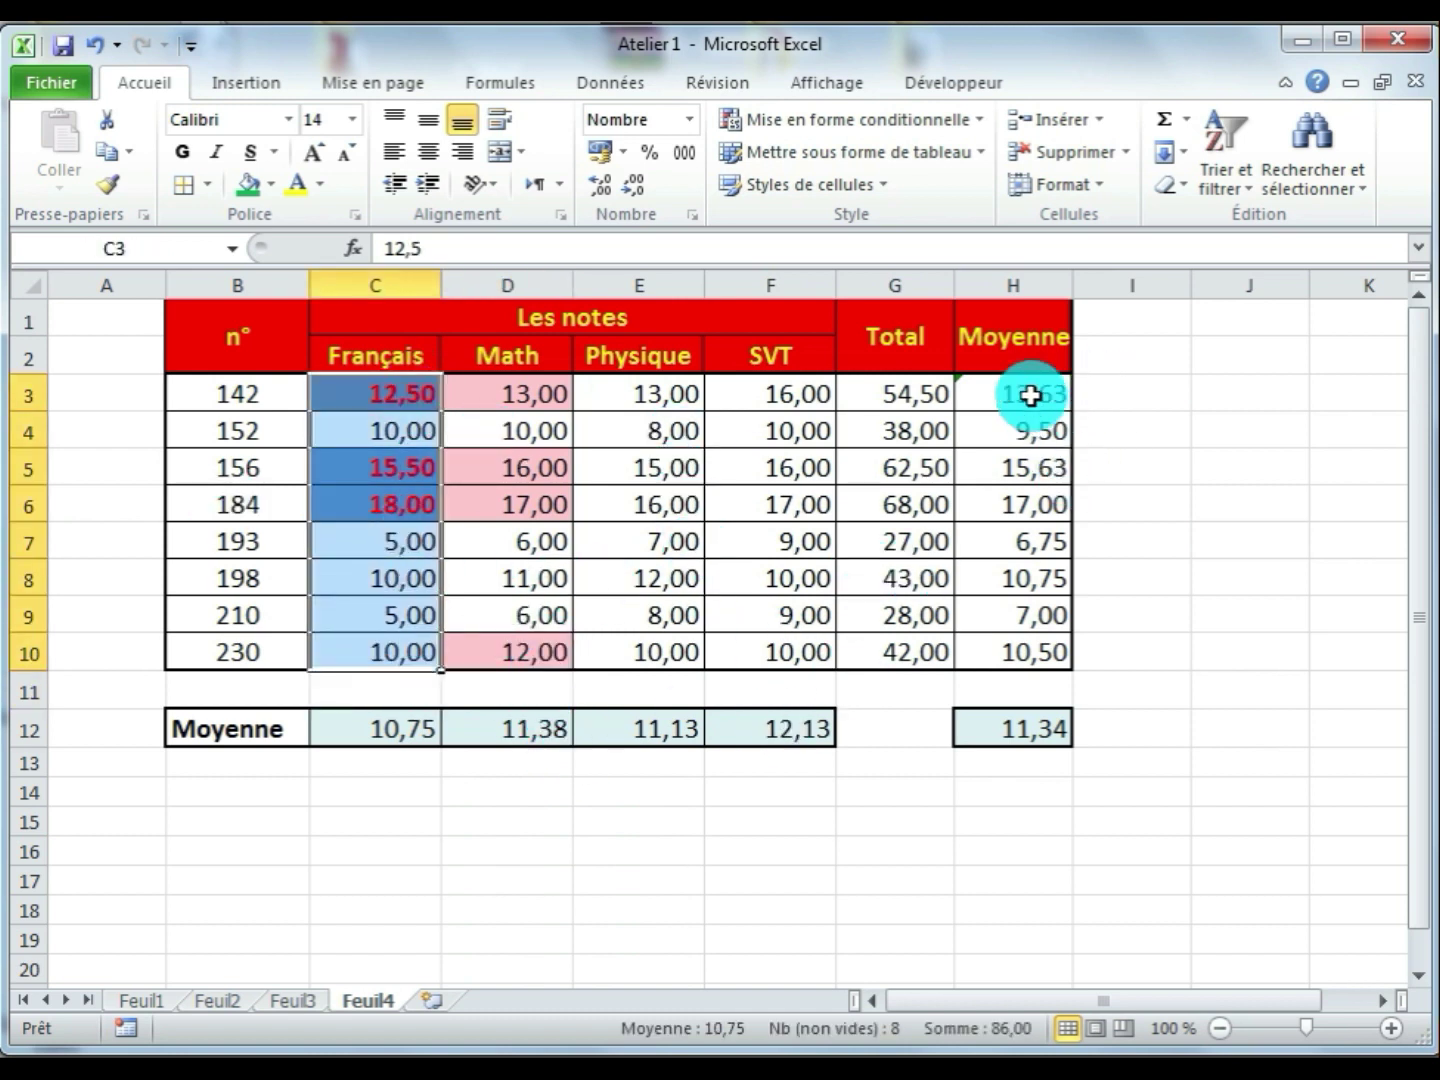
left_click_drag(1025, 391, 1030, 659)
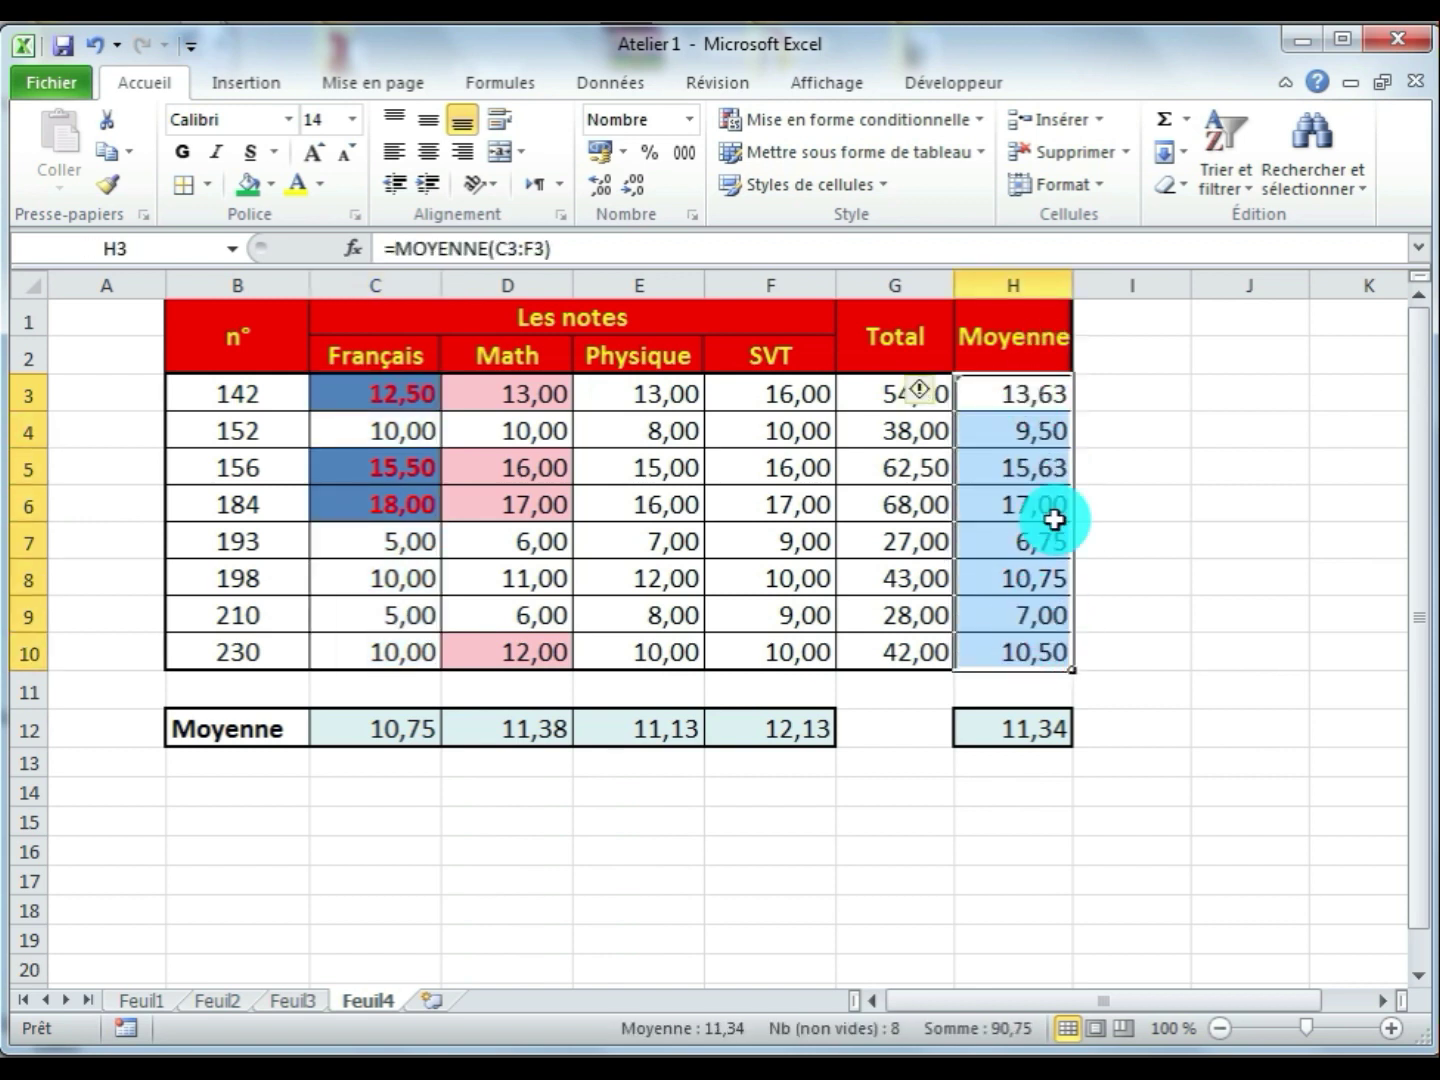
left_click(1208, 462)
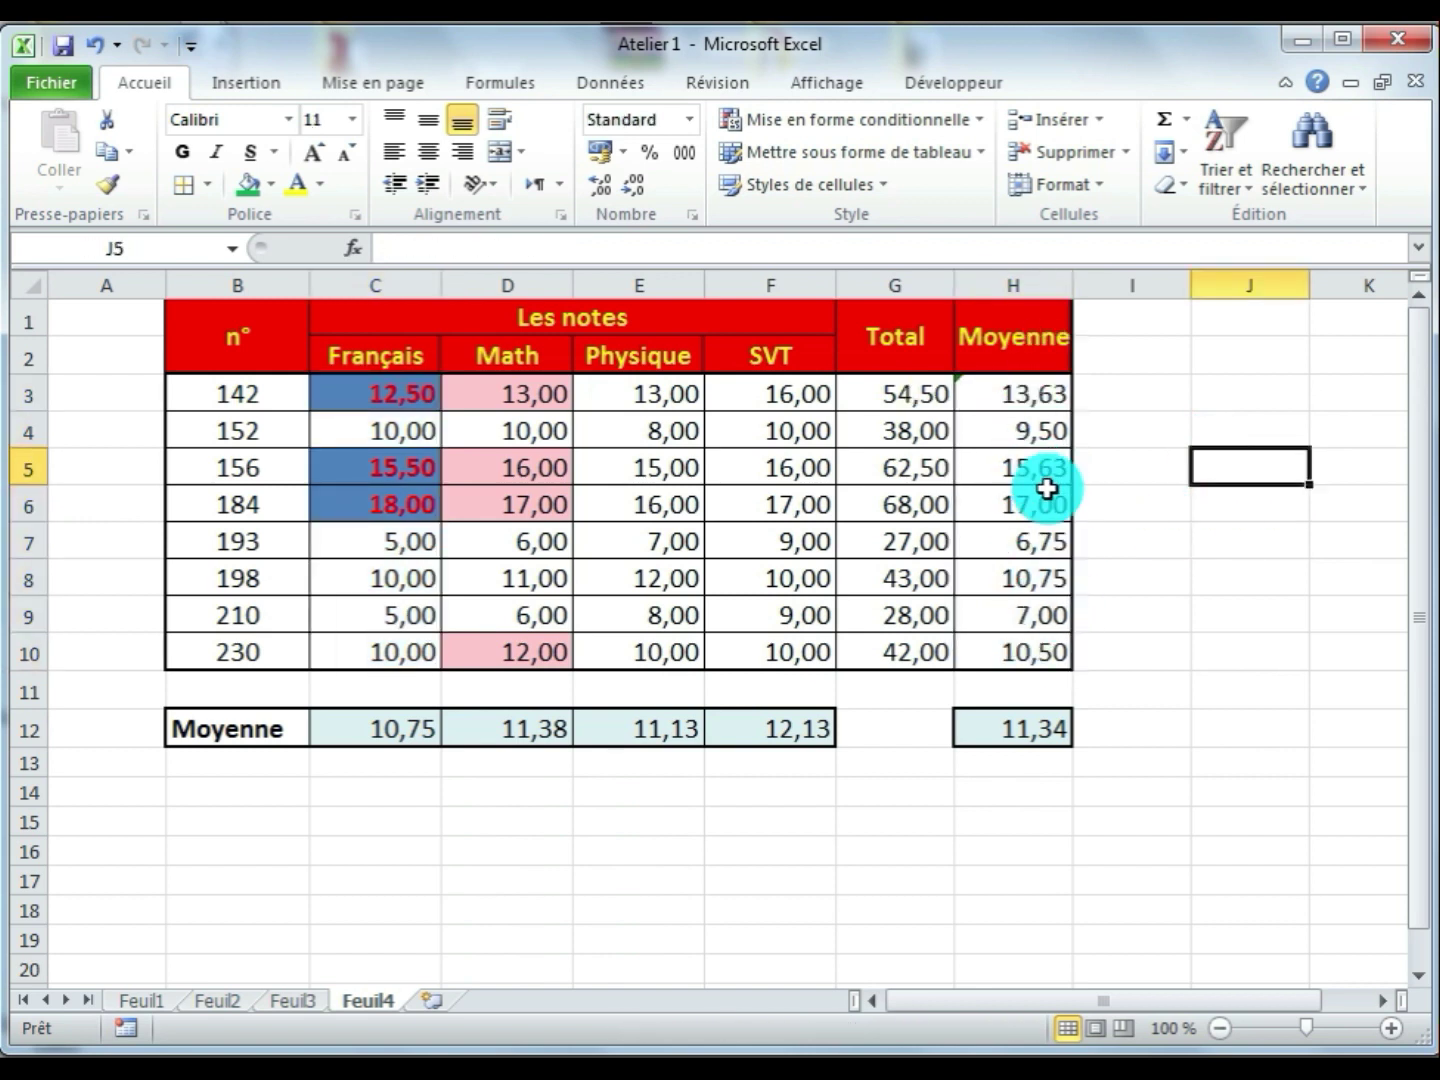
left_click(1171, 566)
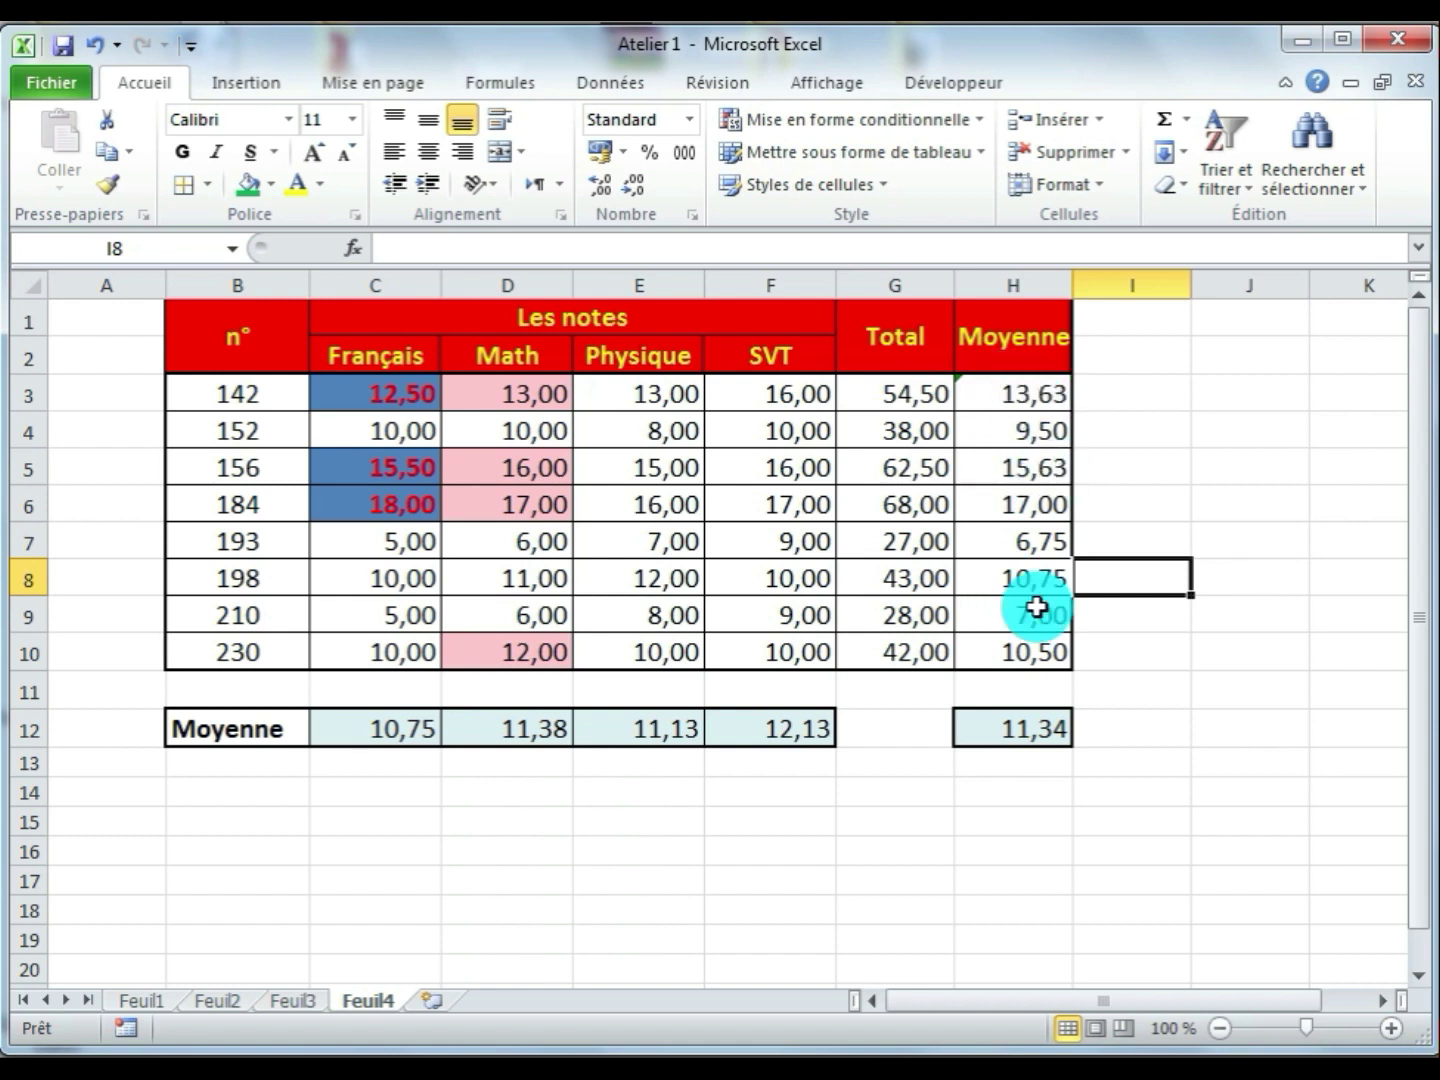
Start a "10 valeurs les plus élevées" conditional formatting rule on the student averages in H3:H10
left_click_drag(1000, 382, 1003, 659)
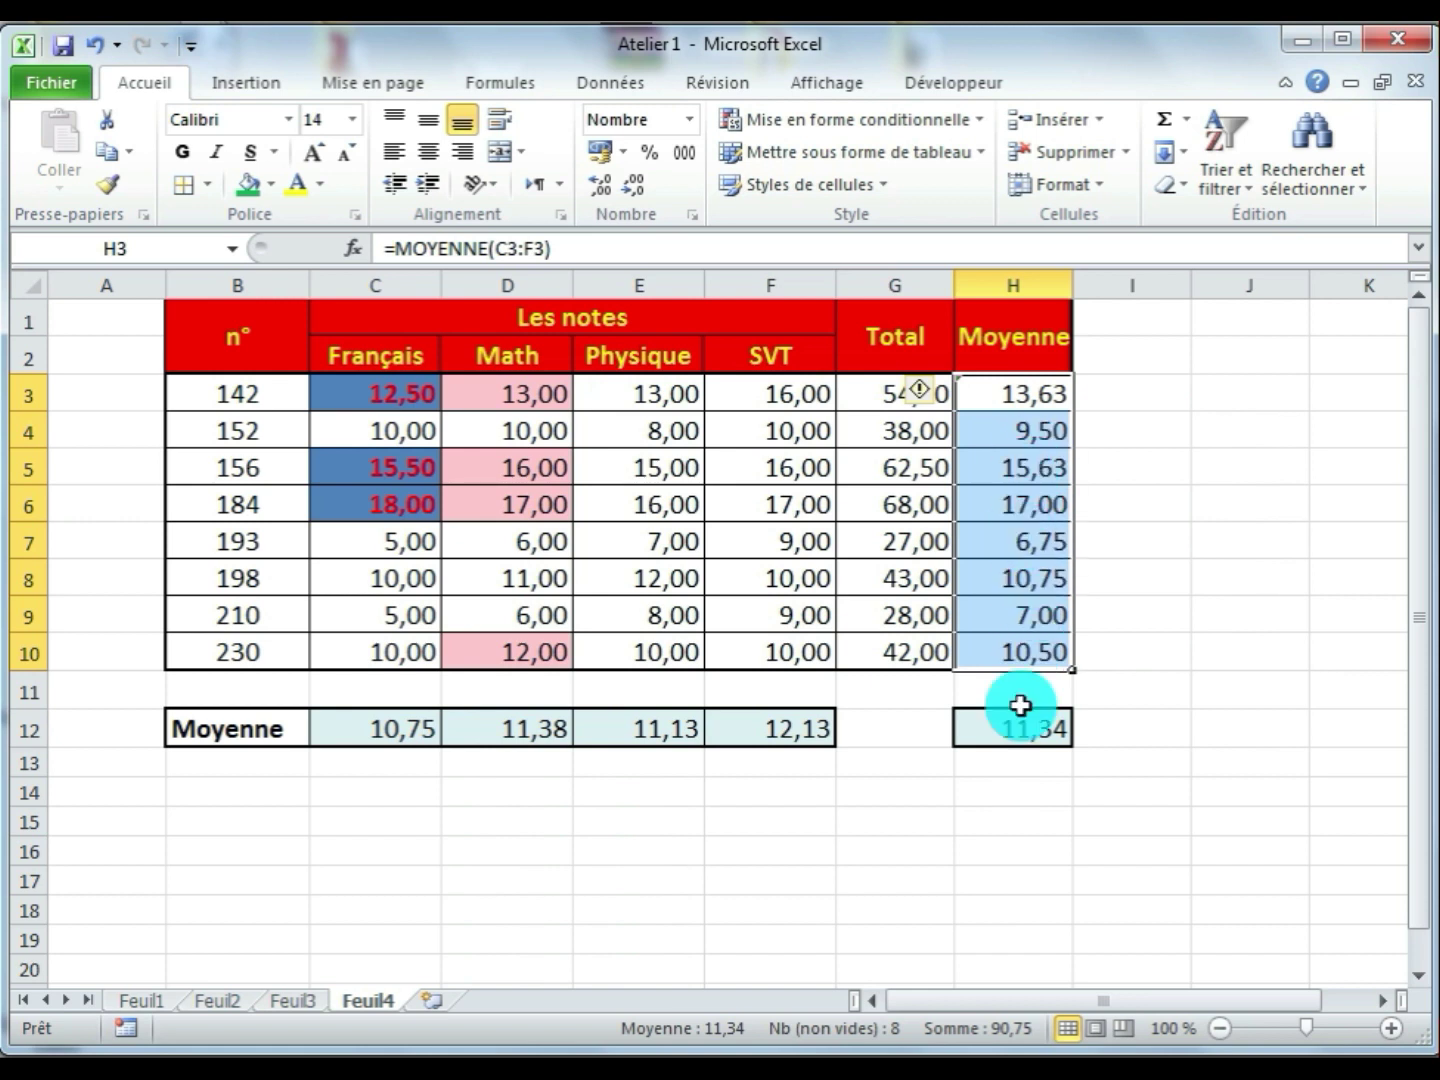
left_click_drag(1018, 388, 1016, 652)
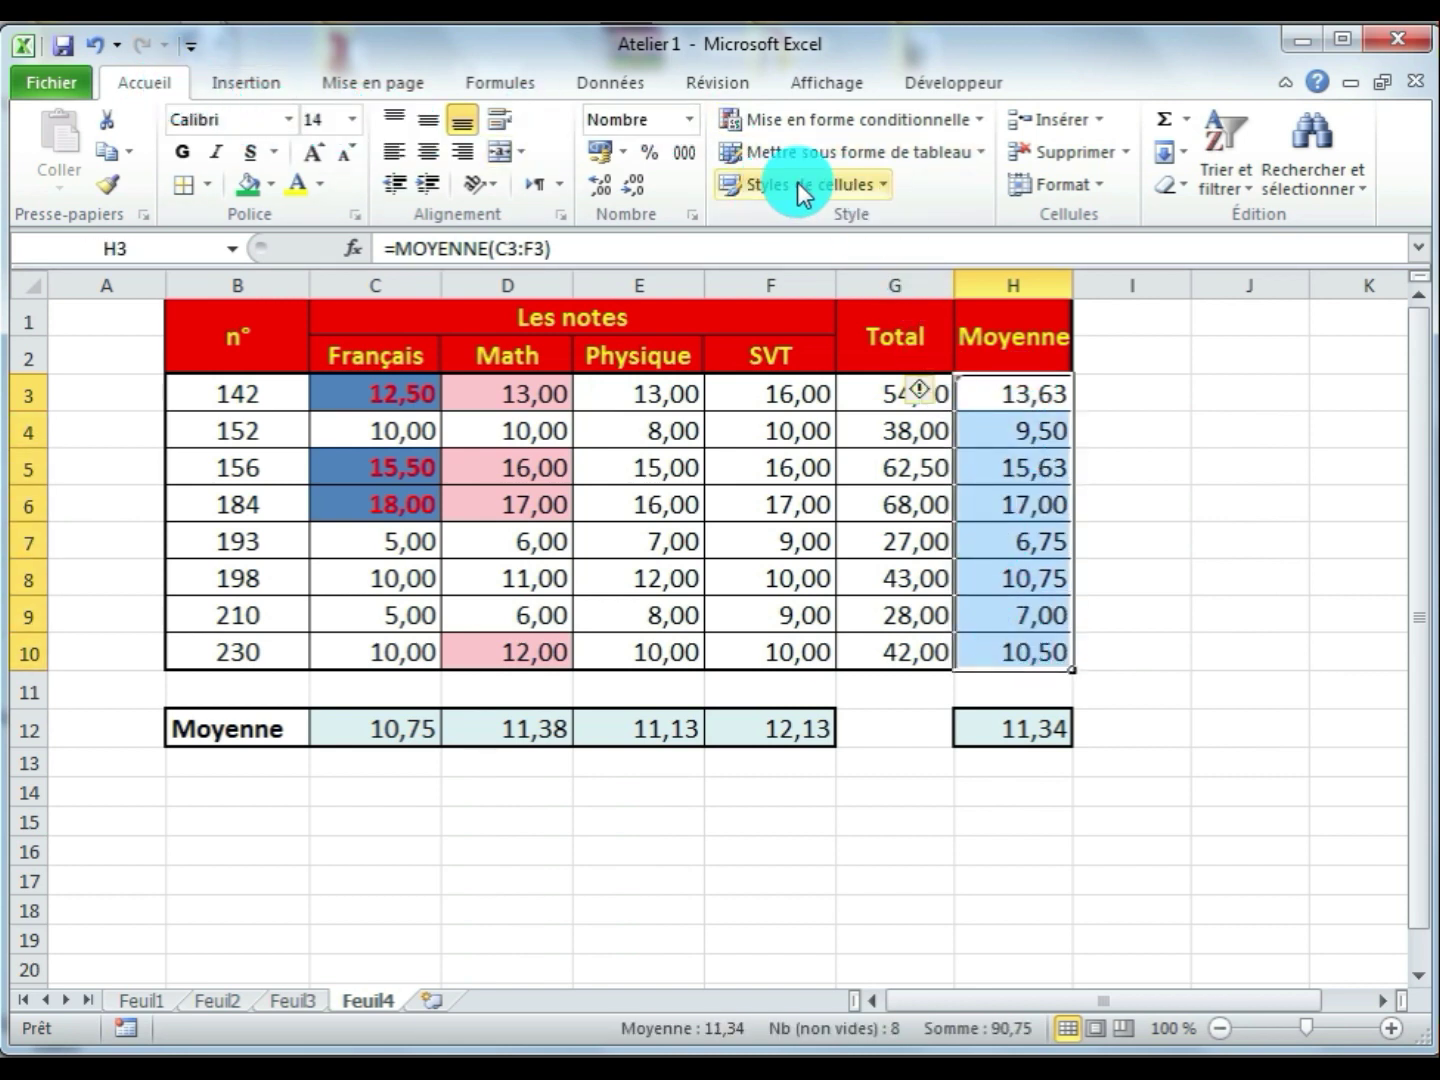
left_click(976, 120)
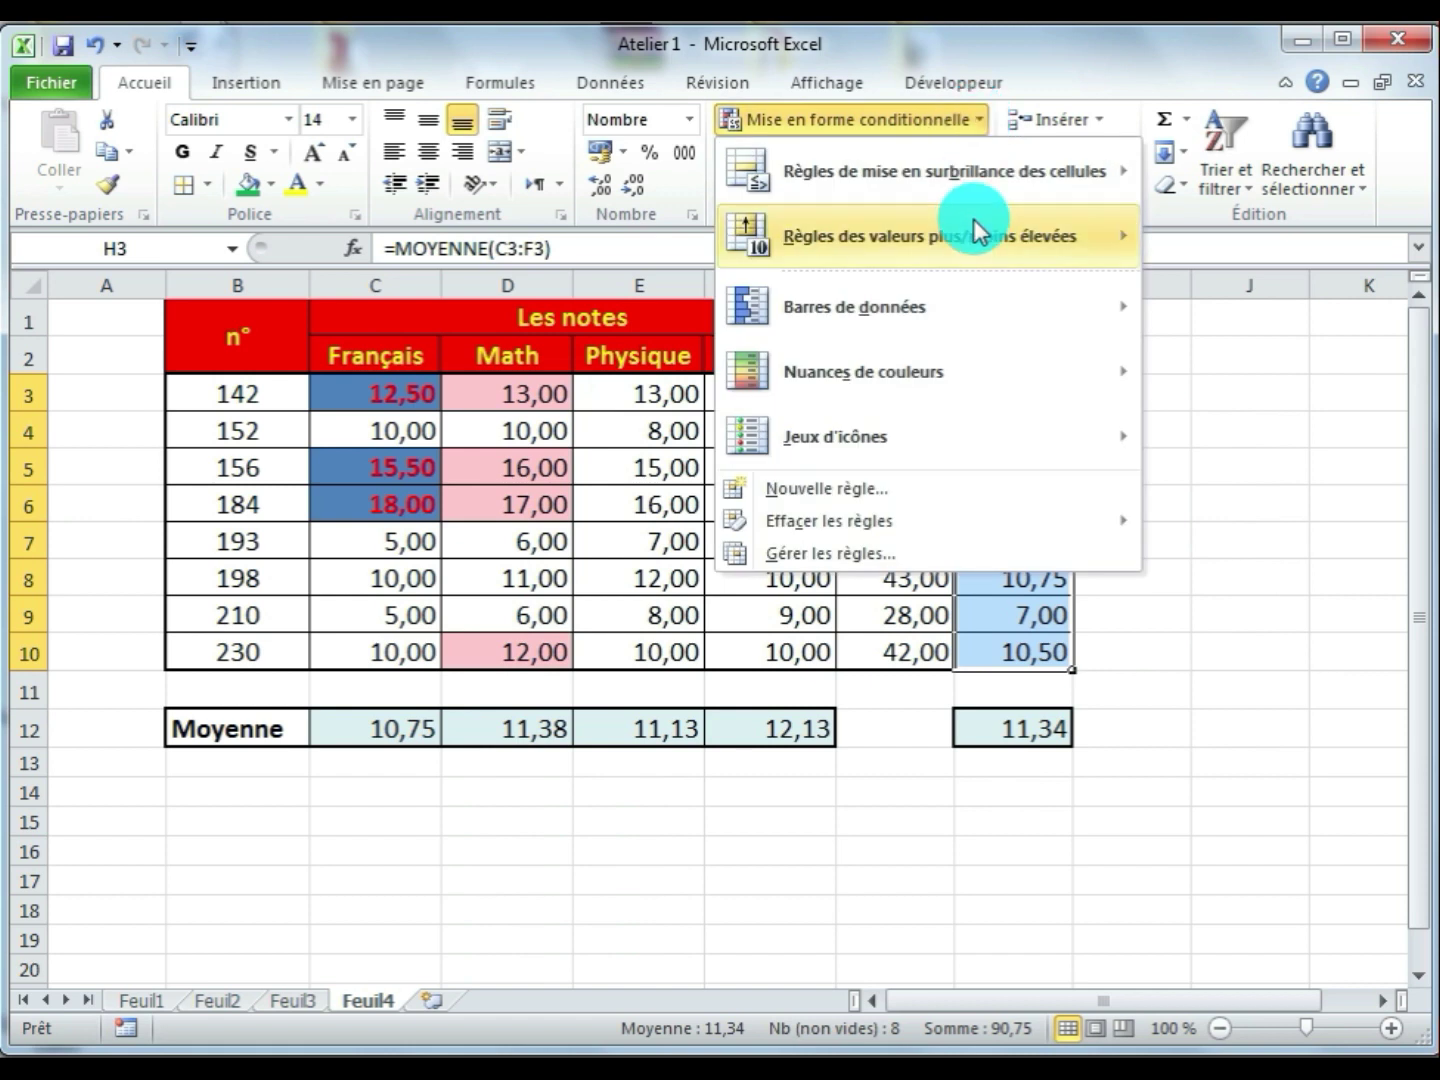
mouse_move(974, 222)
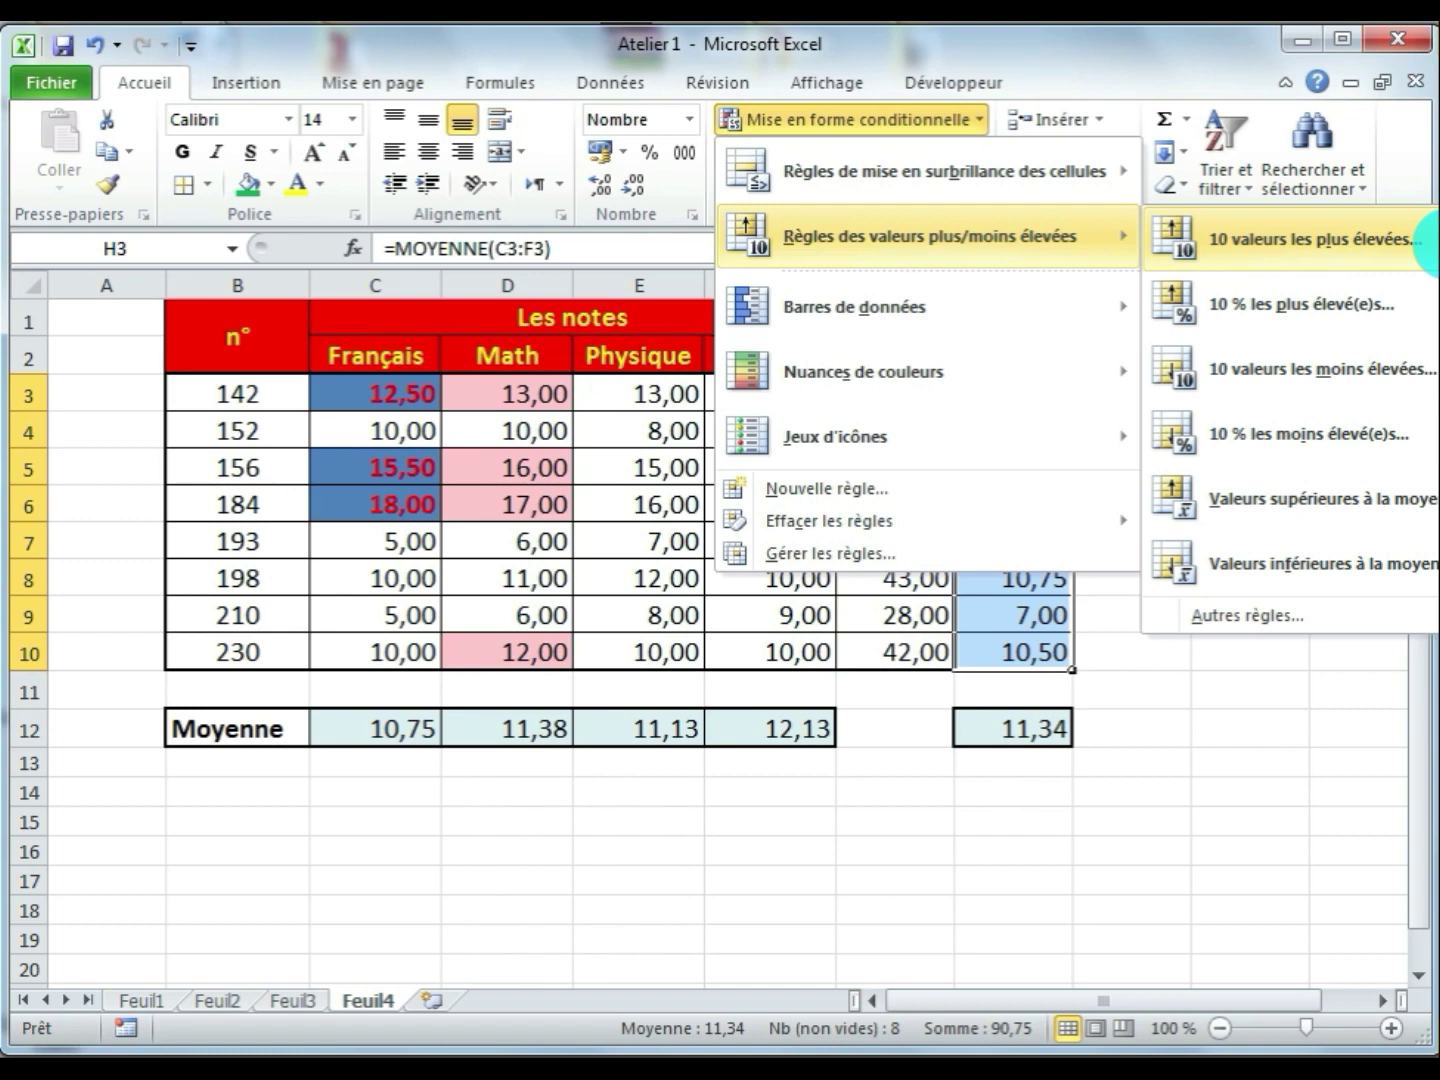
left_click(1406, 246)
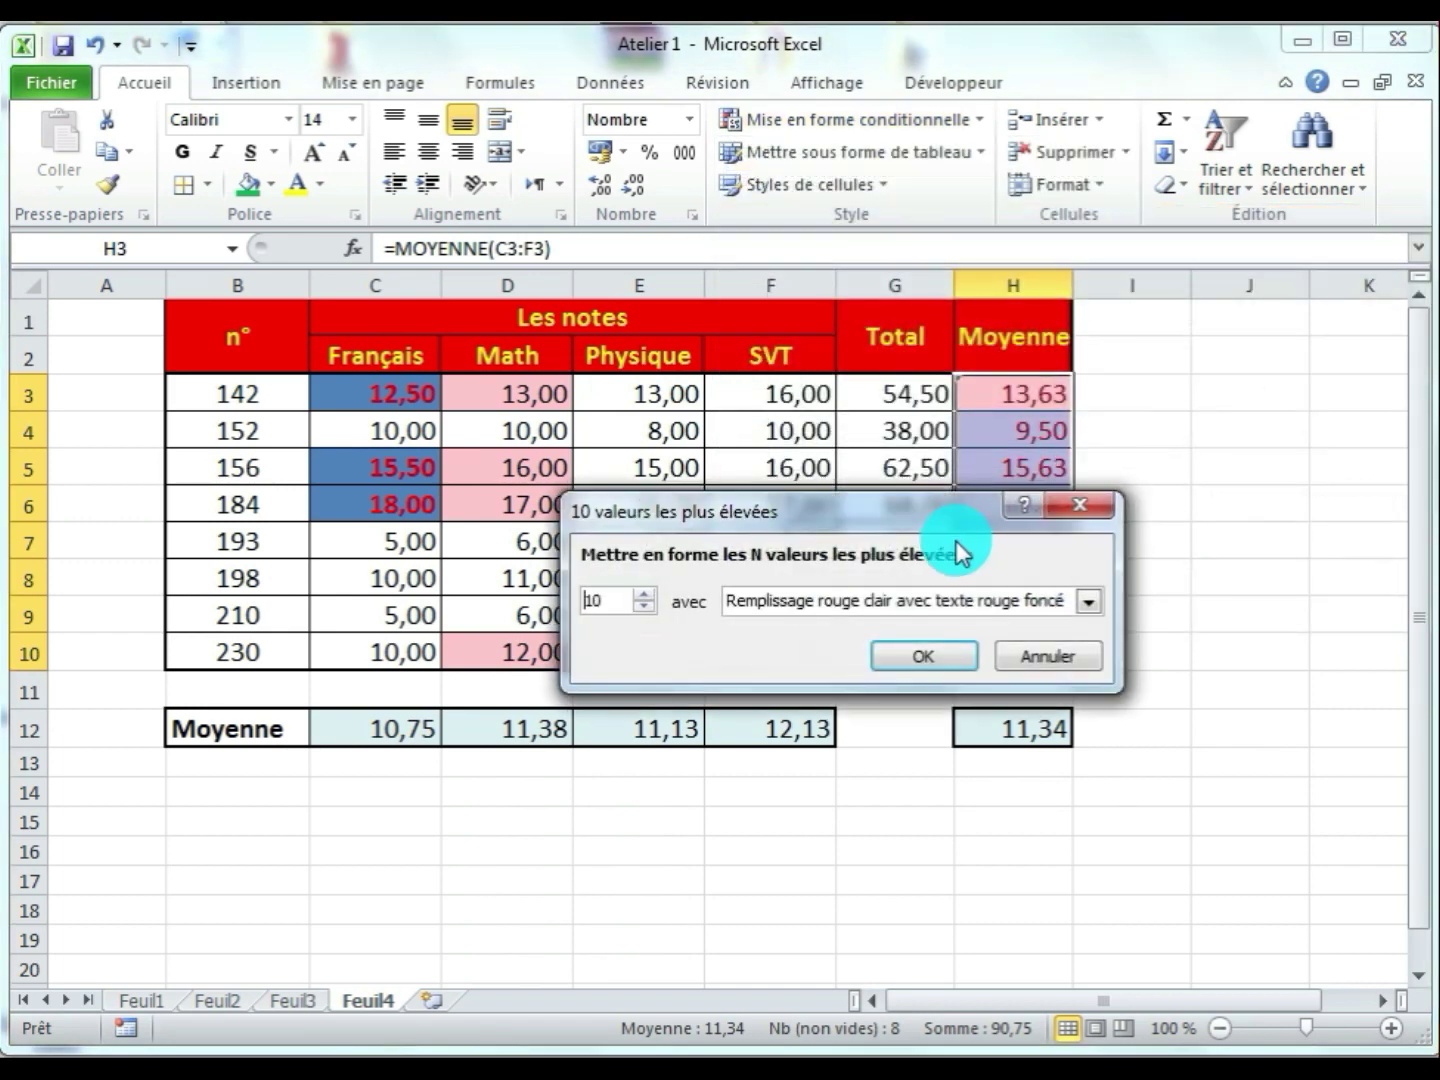
Limit the top-values rule to the 3 highest averages, choose the "Texte rouge" format and apply it
left_click(643, 607)
left_click(644, 608)
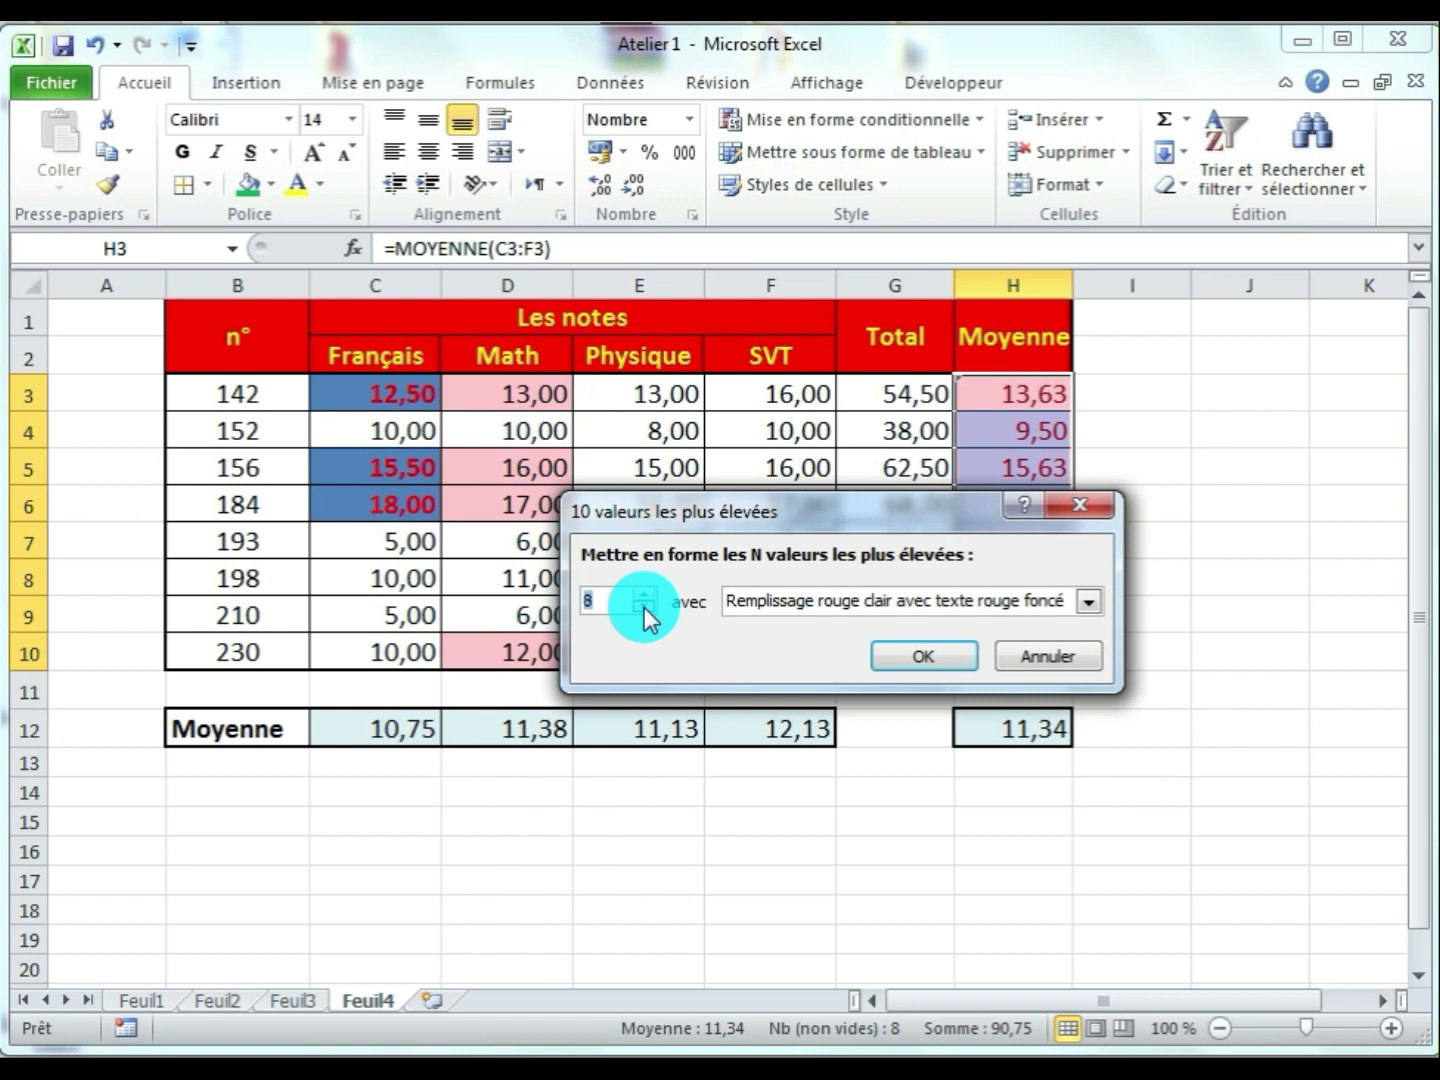
left_click(644, 608)
left_click(643, 608)
left_click(644, 608)
left_click(643, 608)
left_click(644, 609)
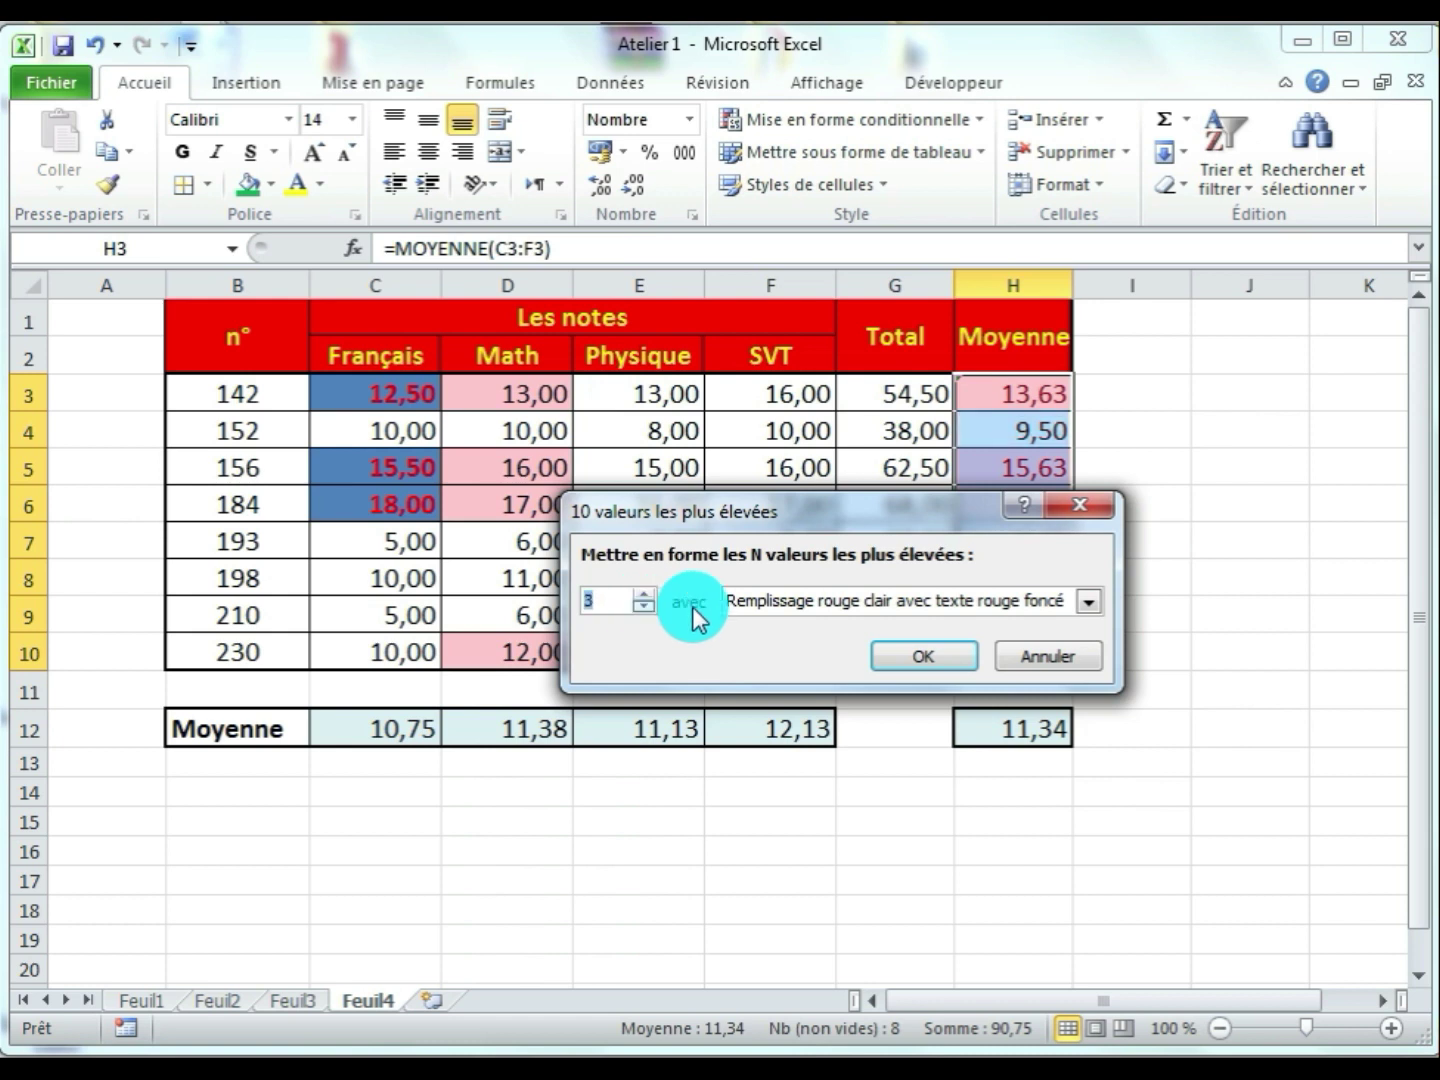
left_click(1089, 600)
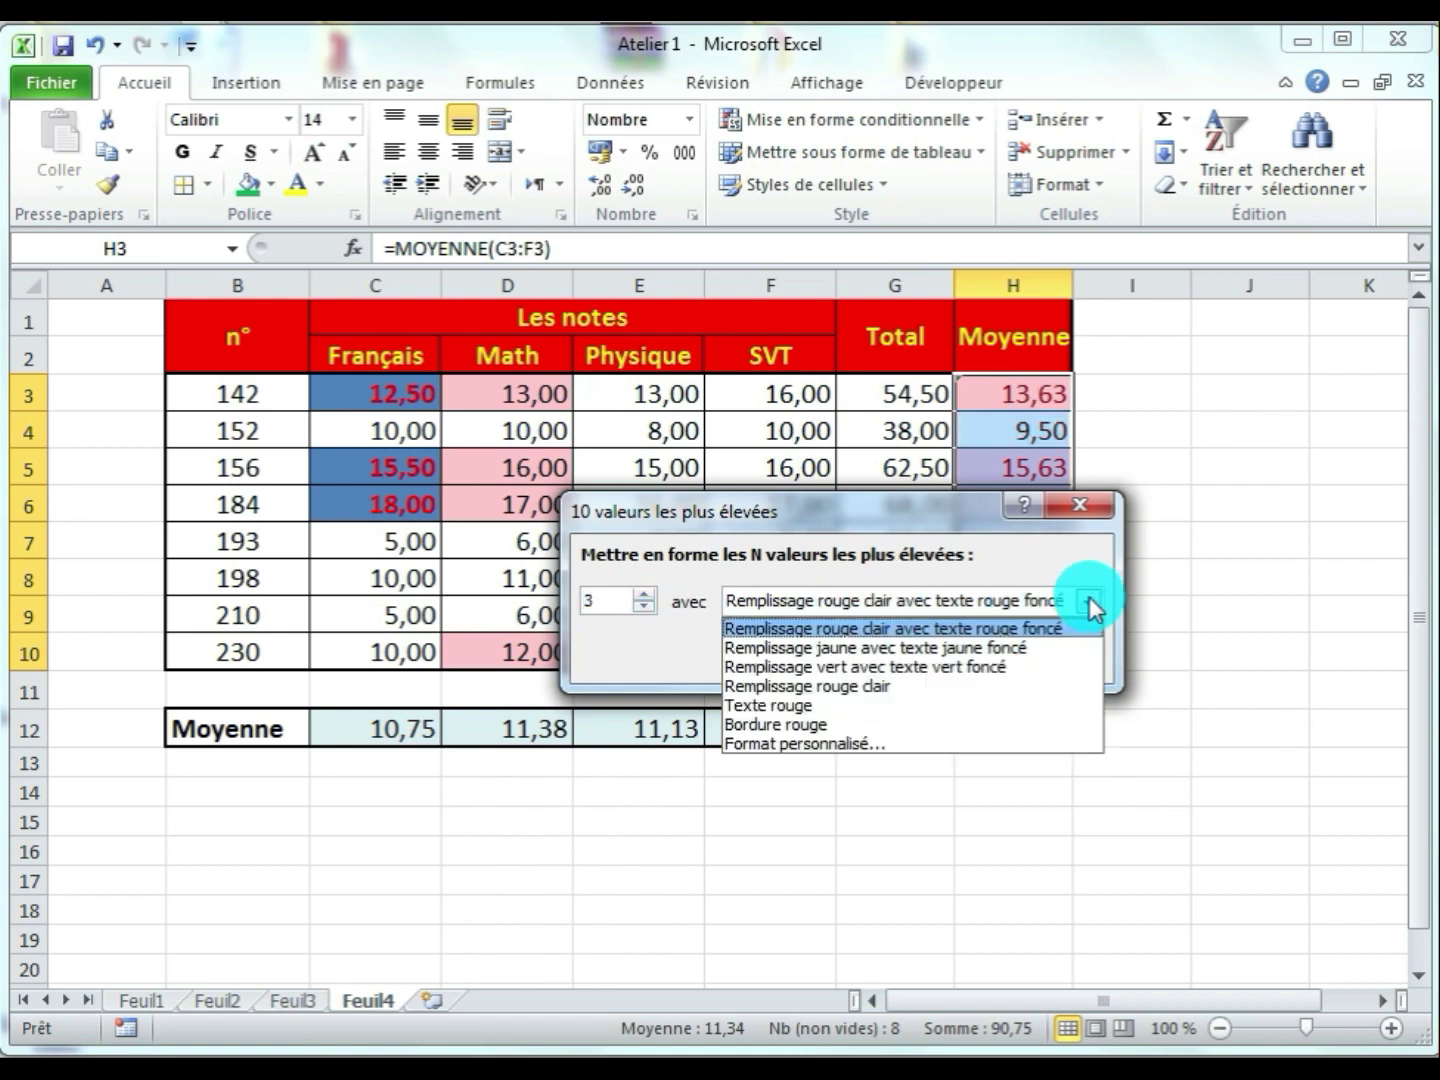
left_click(788, 704)
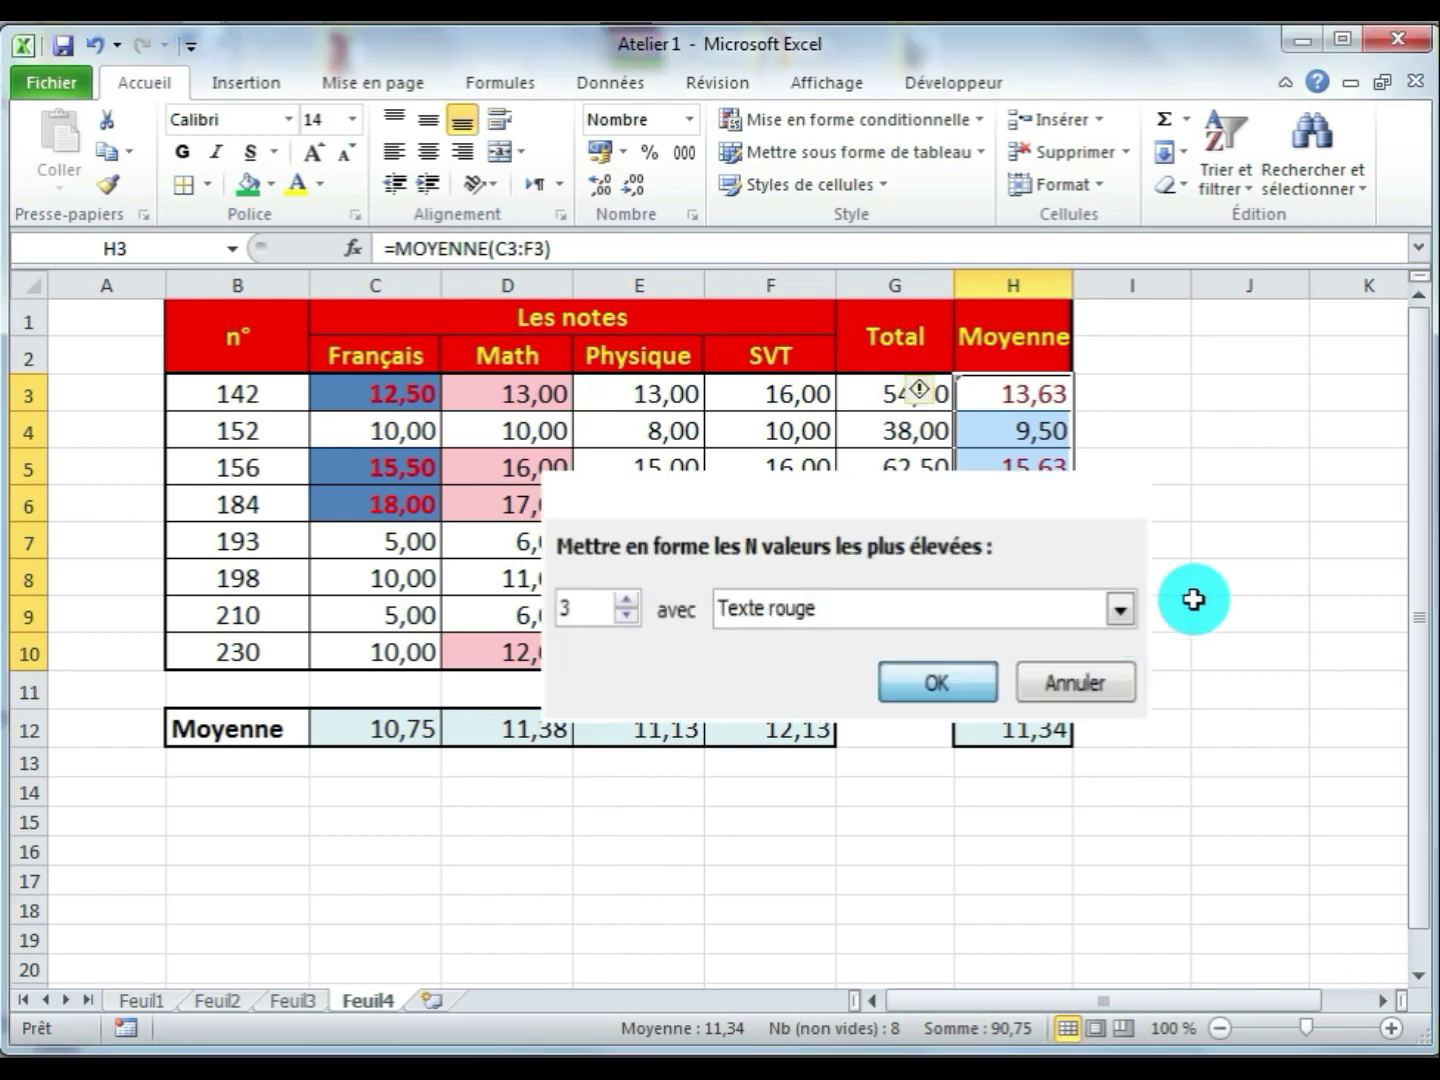
left_click(1200, 590)
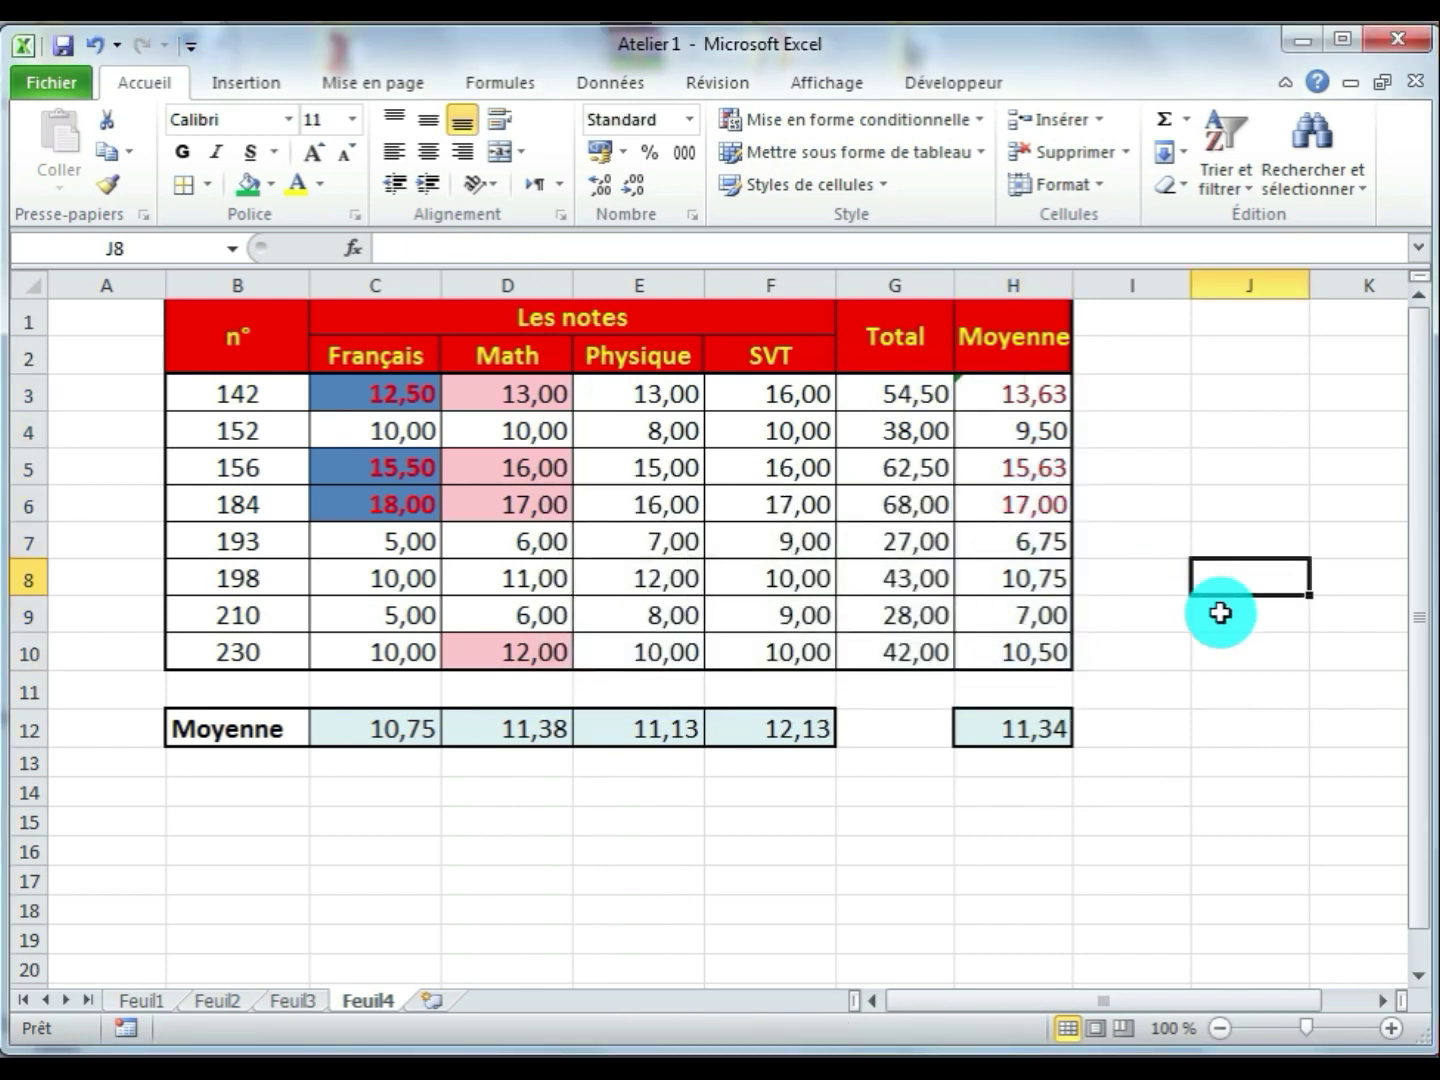
Inspect the student averages formatted in red in H6, H5 and H3
left_click(1053, 508)
left_click(1048, 473)
left_click(1045, 395)
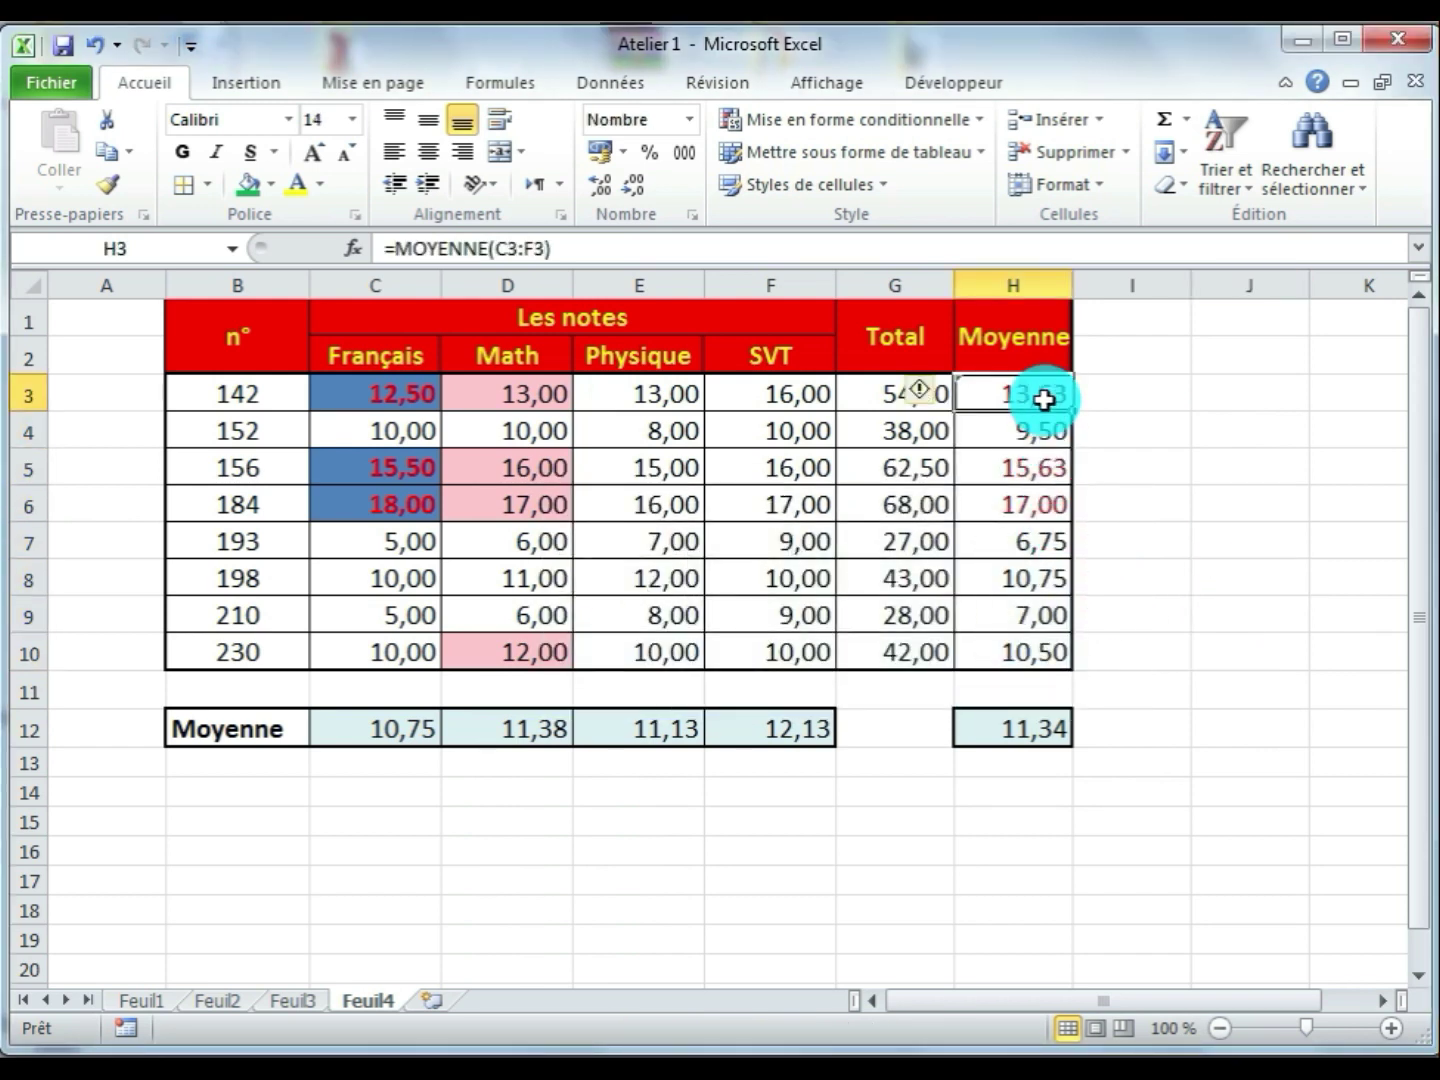
left_click(1211, 592)
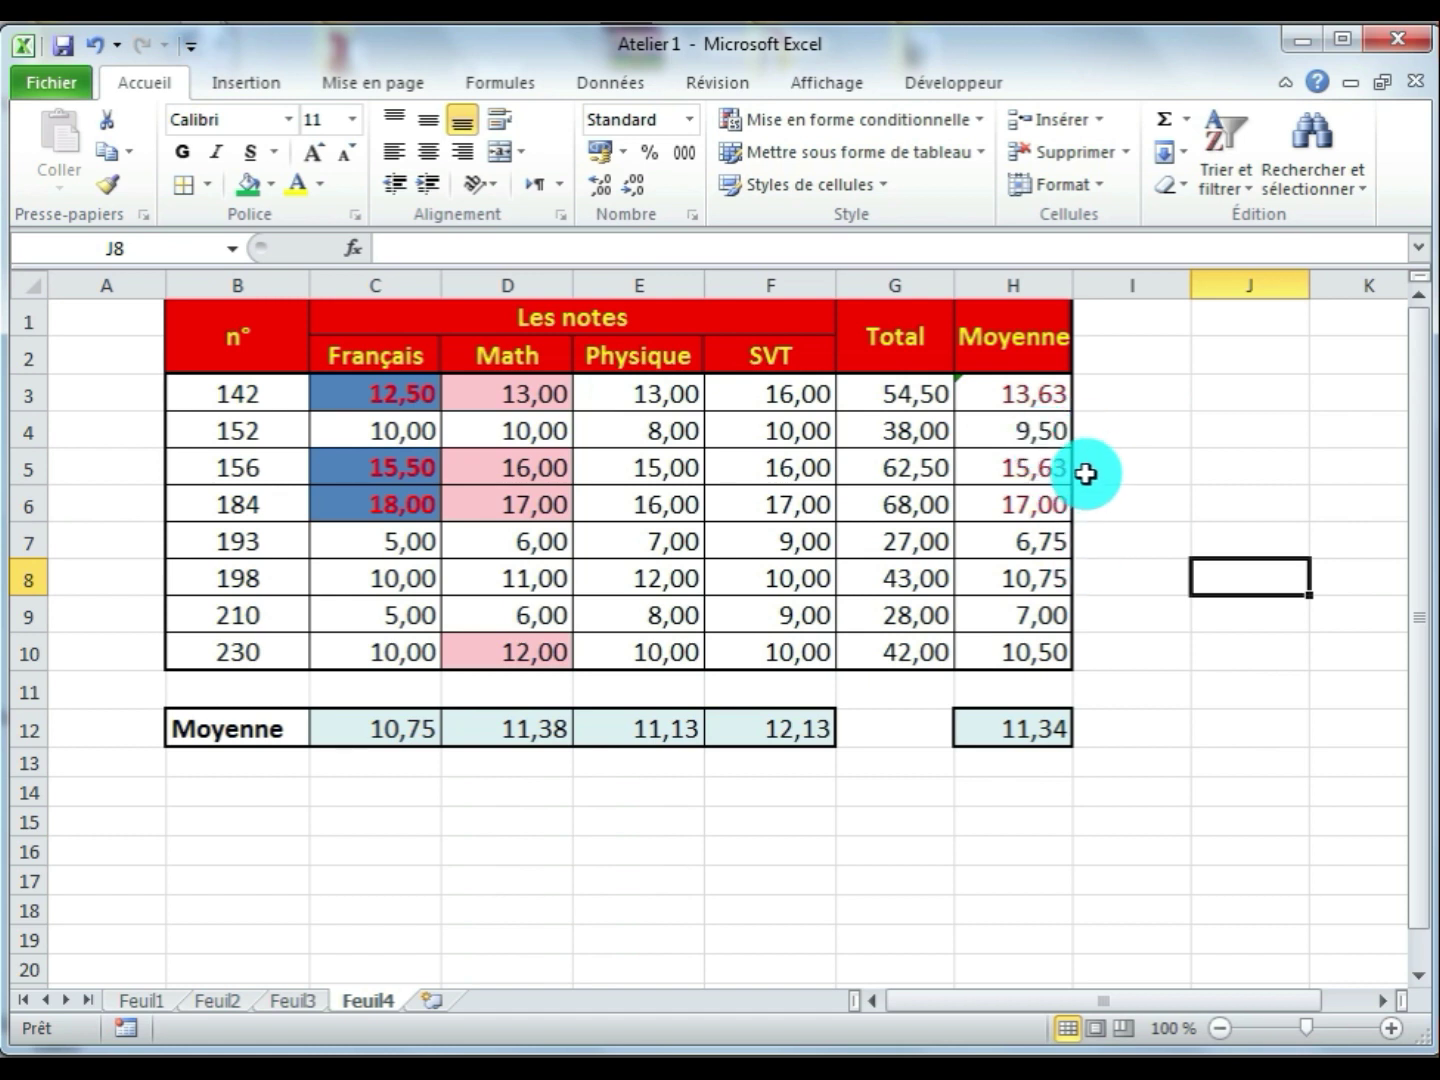
Set the Français grade in C3 to 0 and check the effect on the averages in H3, H5, H6 and H8
left_click(384, 394)
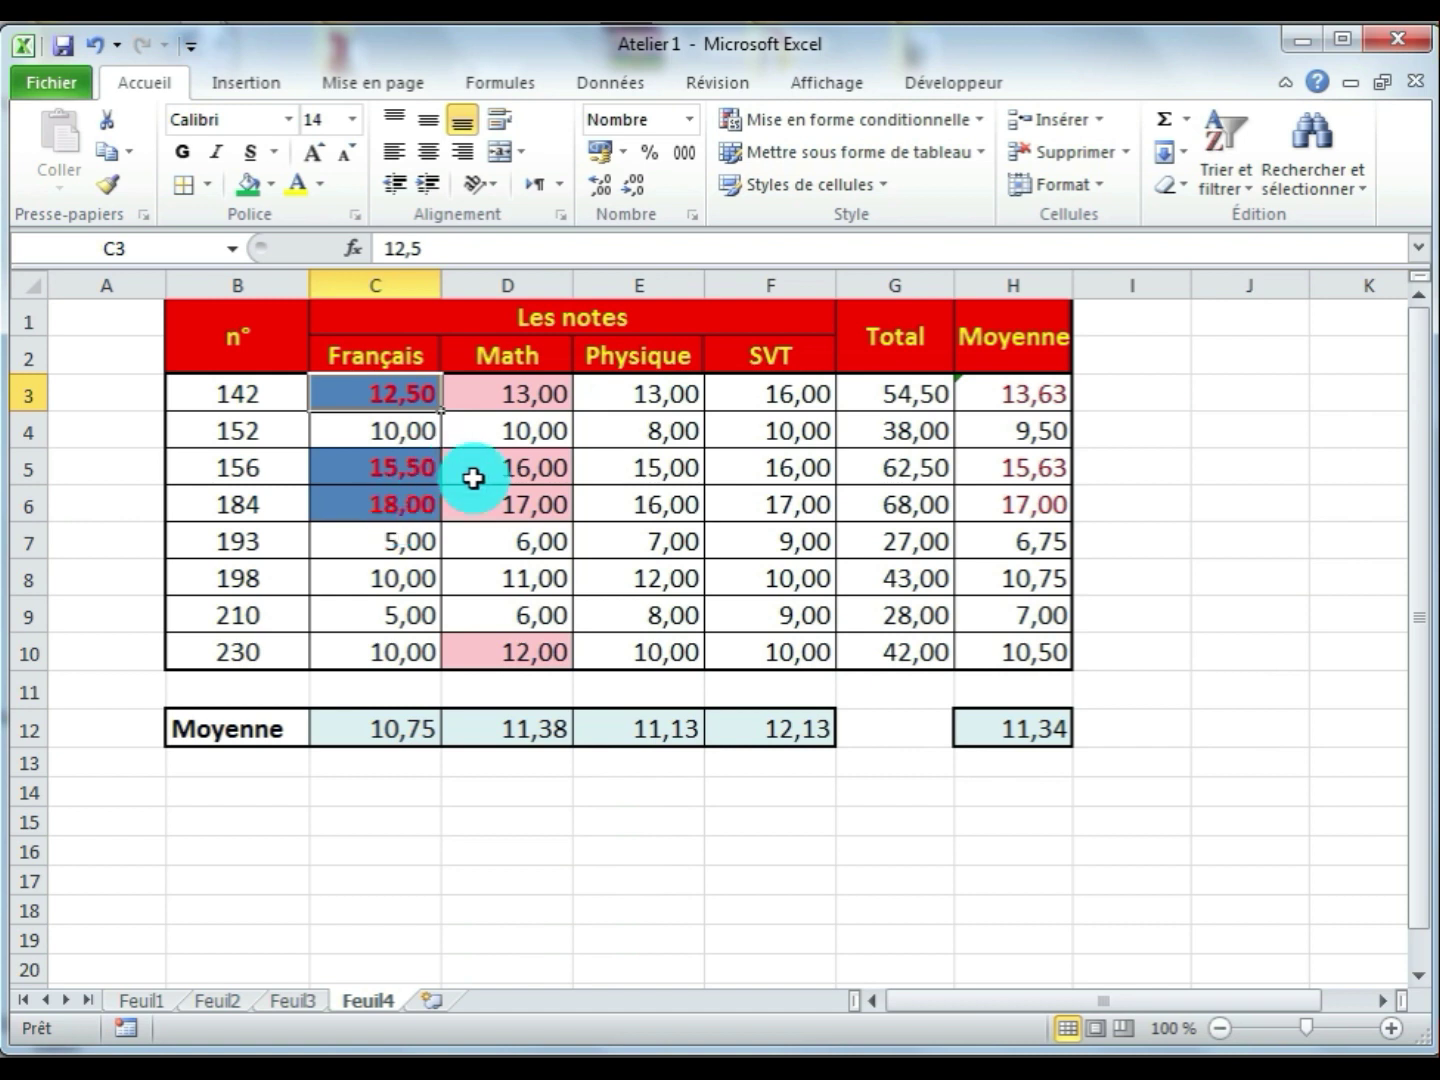
type("0")
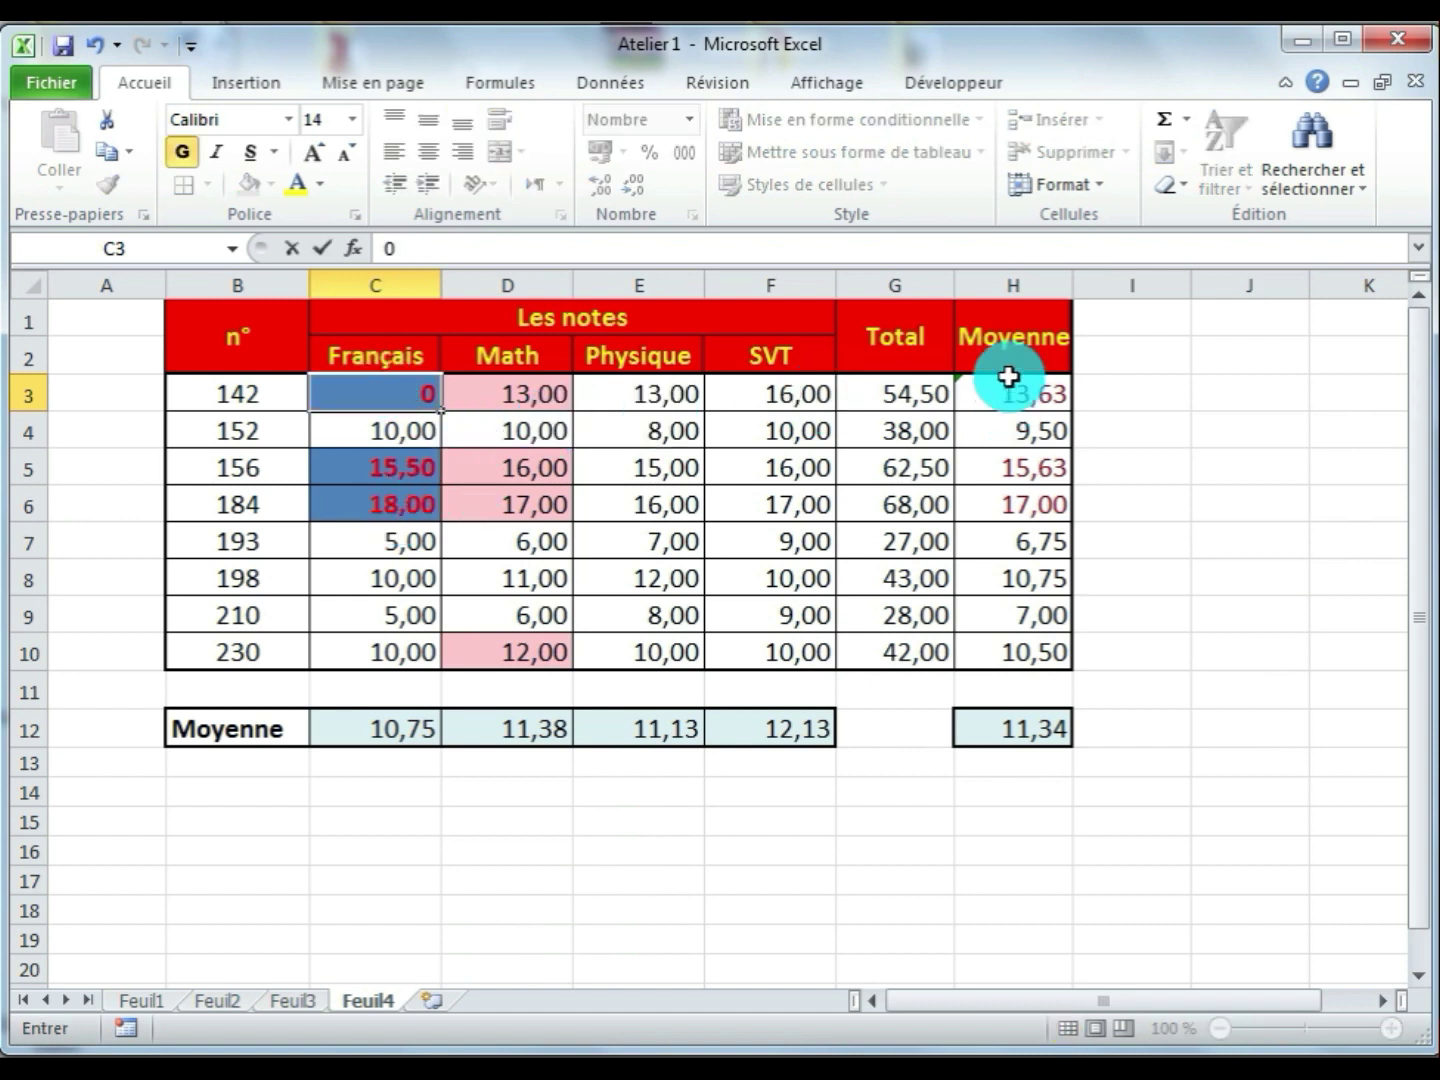
key("Return")
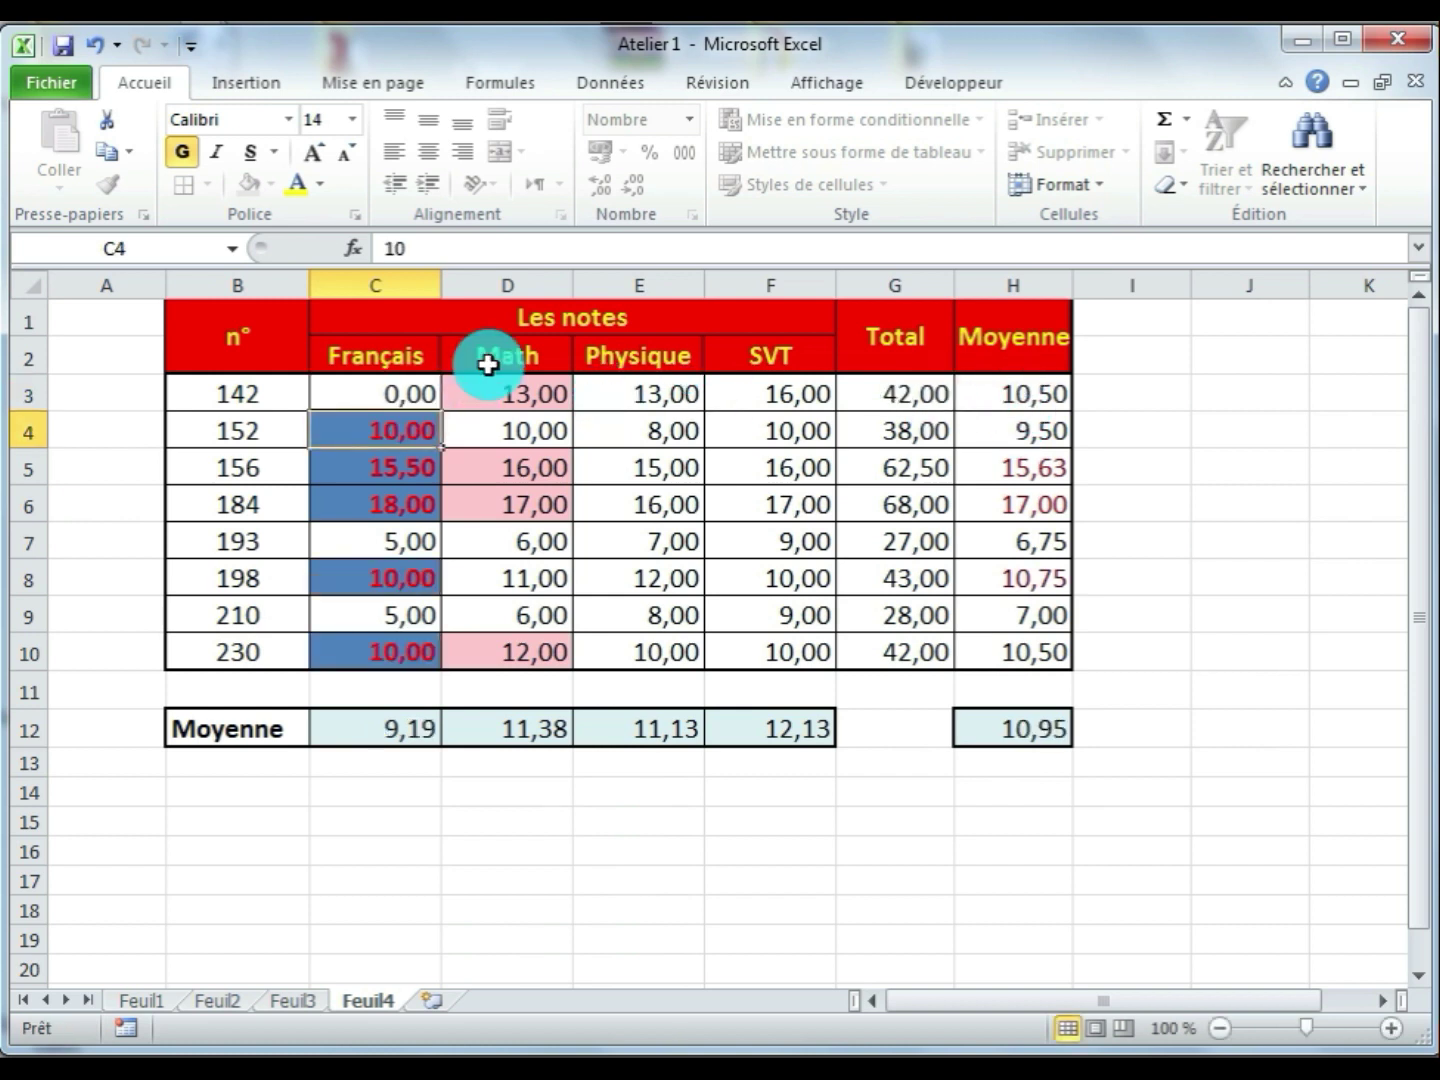
left_click(1021, 392)
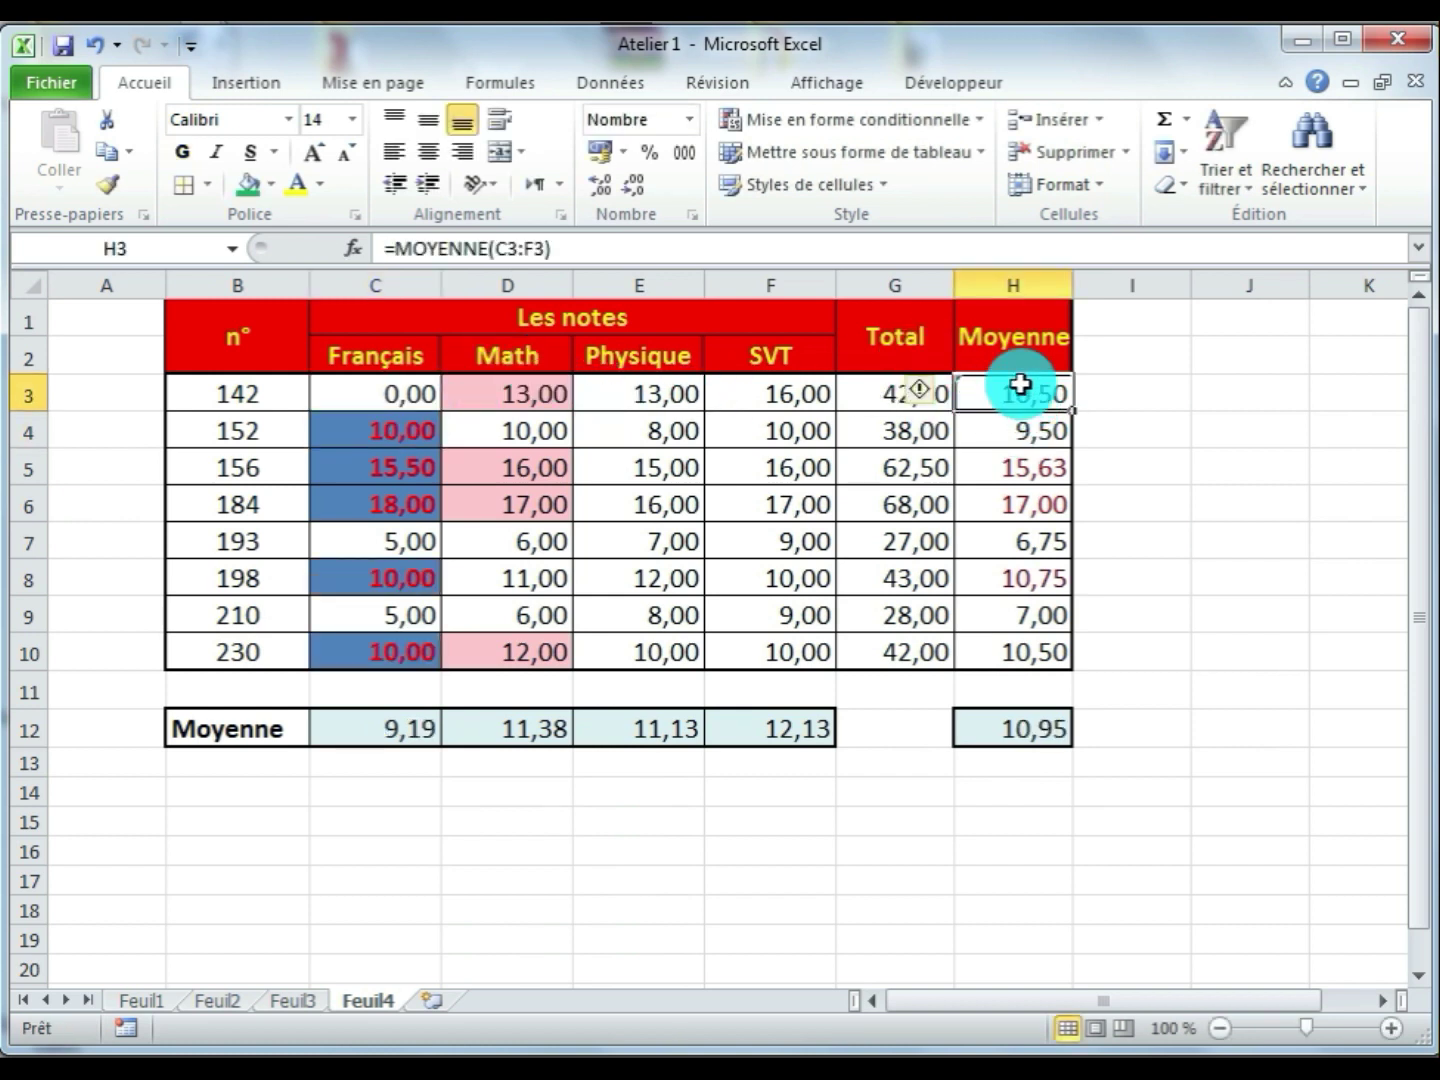
left_click(1021, 470)
left_click(1024, 505)
left_click(1024, 582)
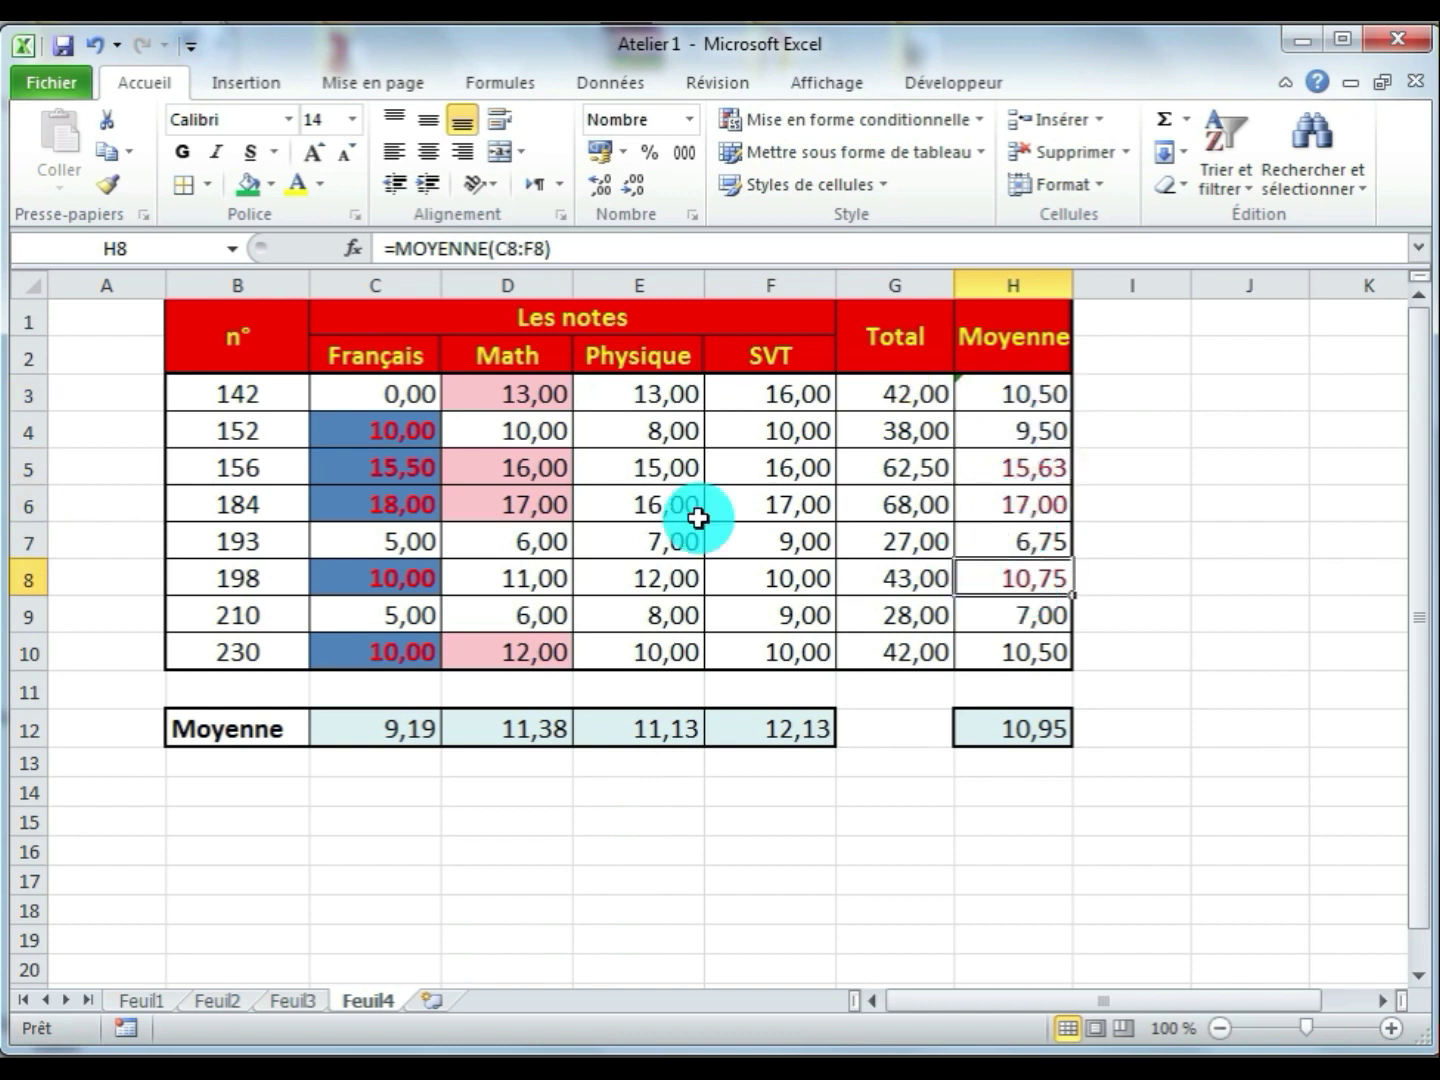
Review the Français grades and the student averages, and set the Français grade in C3 to 13
left_click(376, 394)
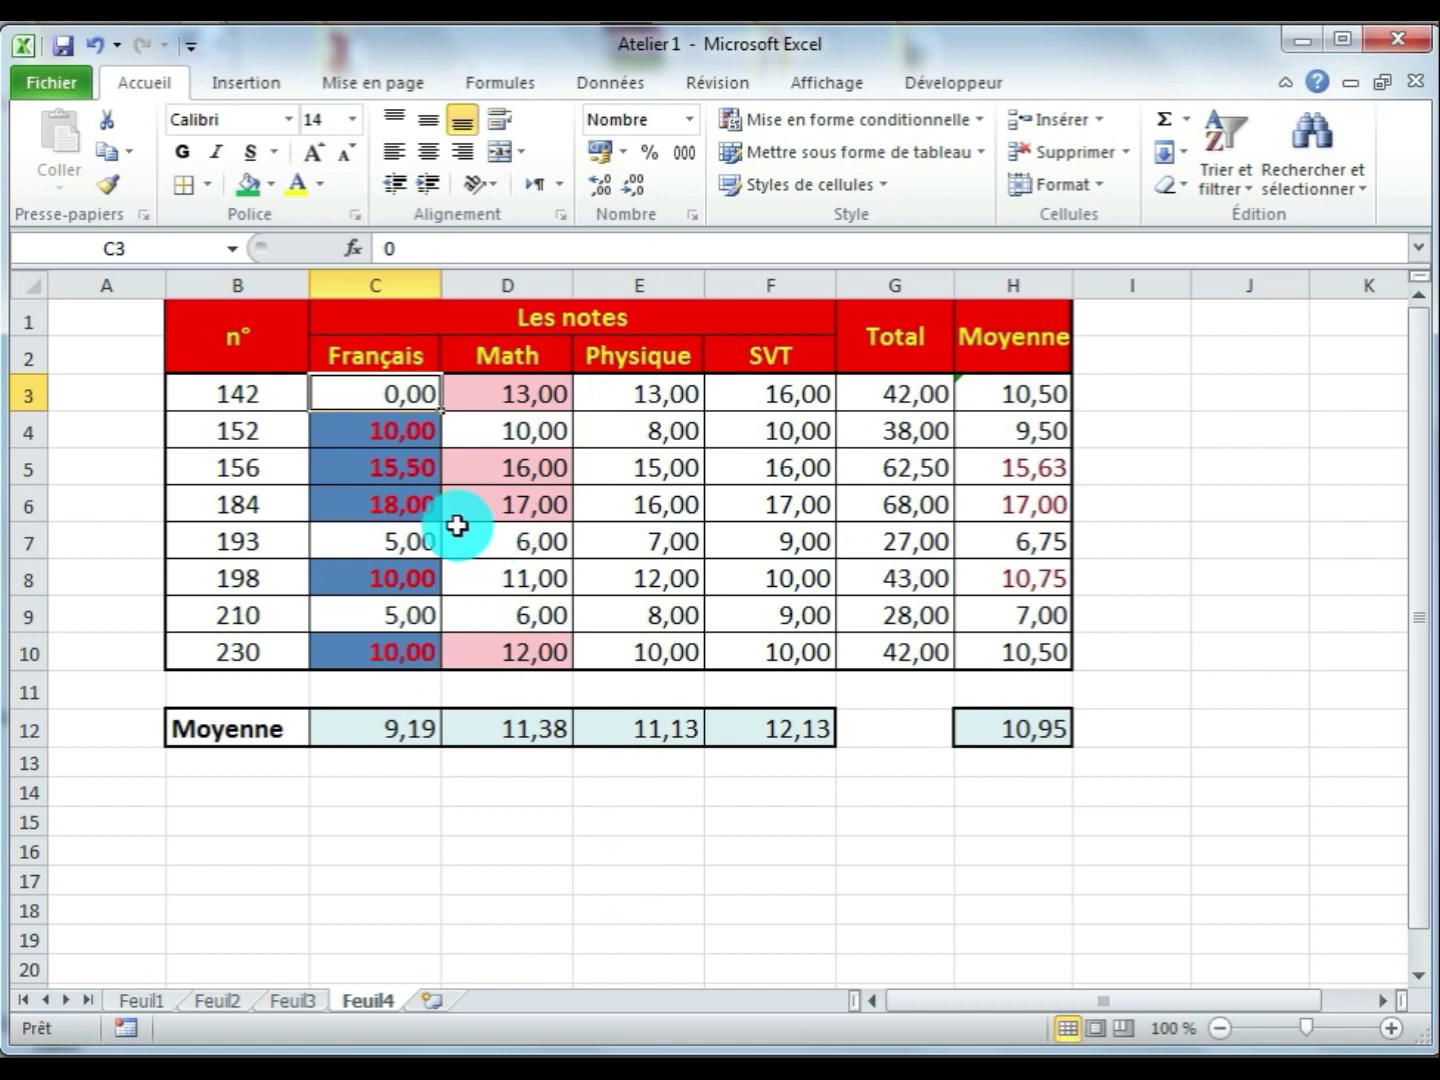
left_click_drag(390, 391, 392, 655)
left_click_drag(1006, 391, 1012, 653)
left_click(388, 400)
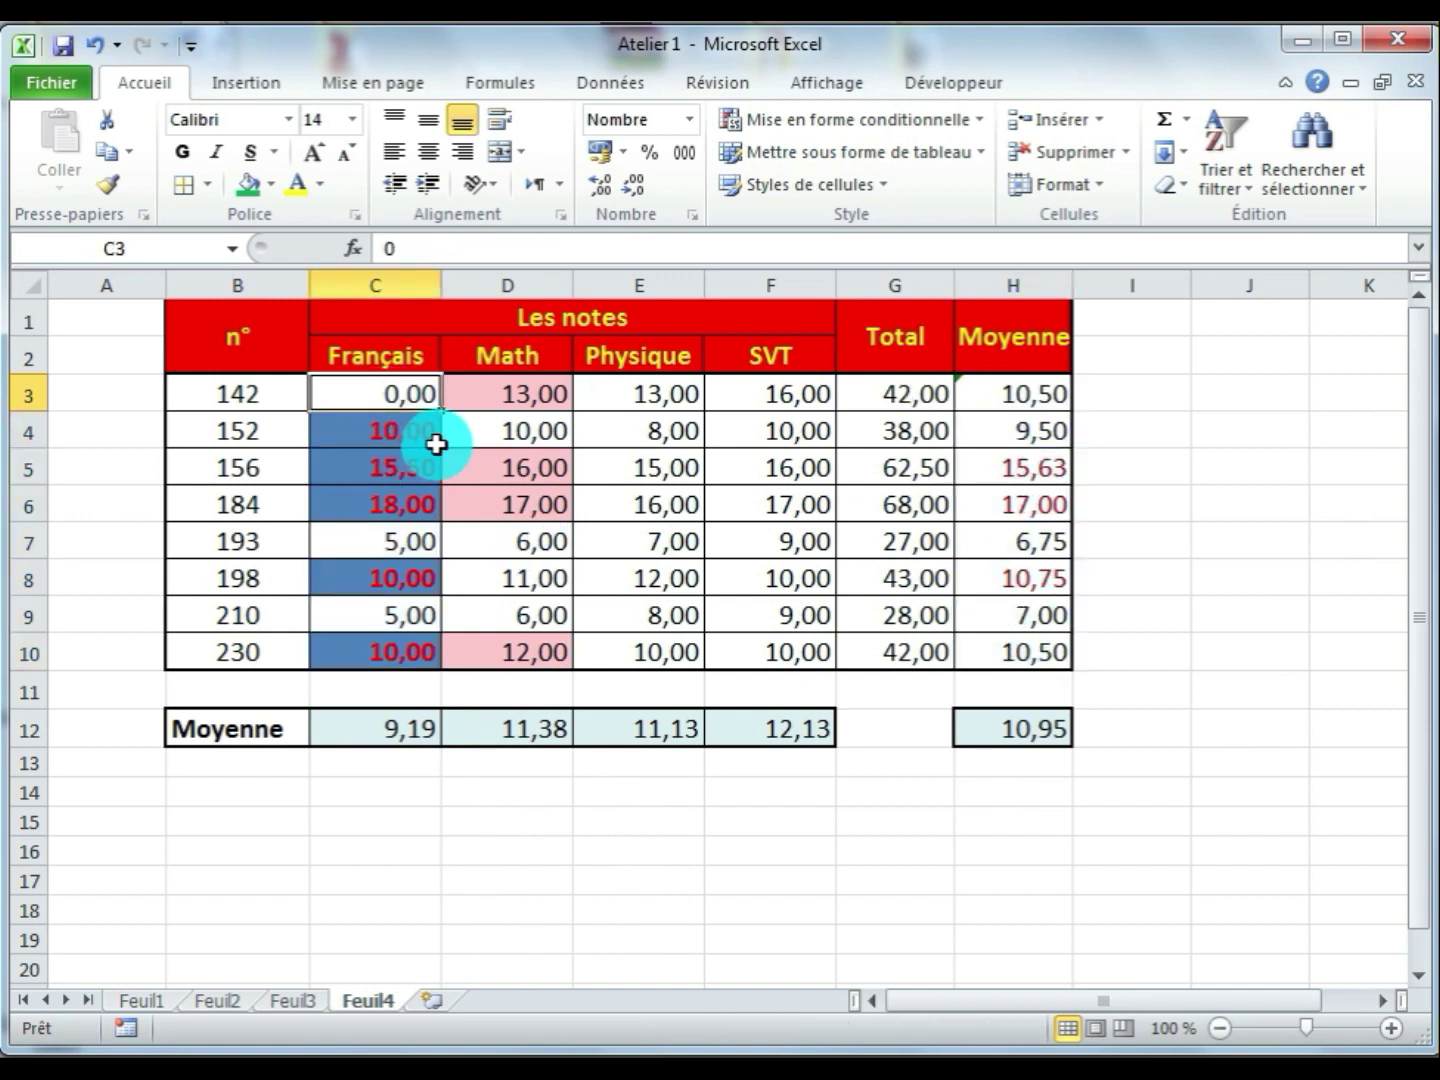
type("13")
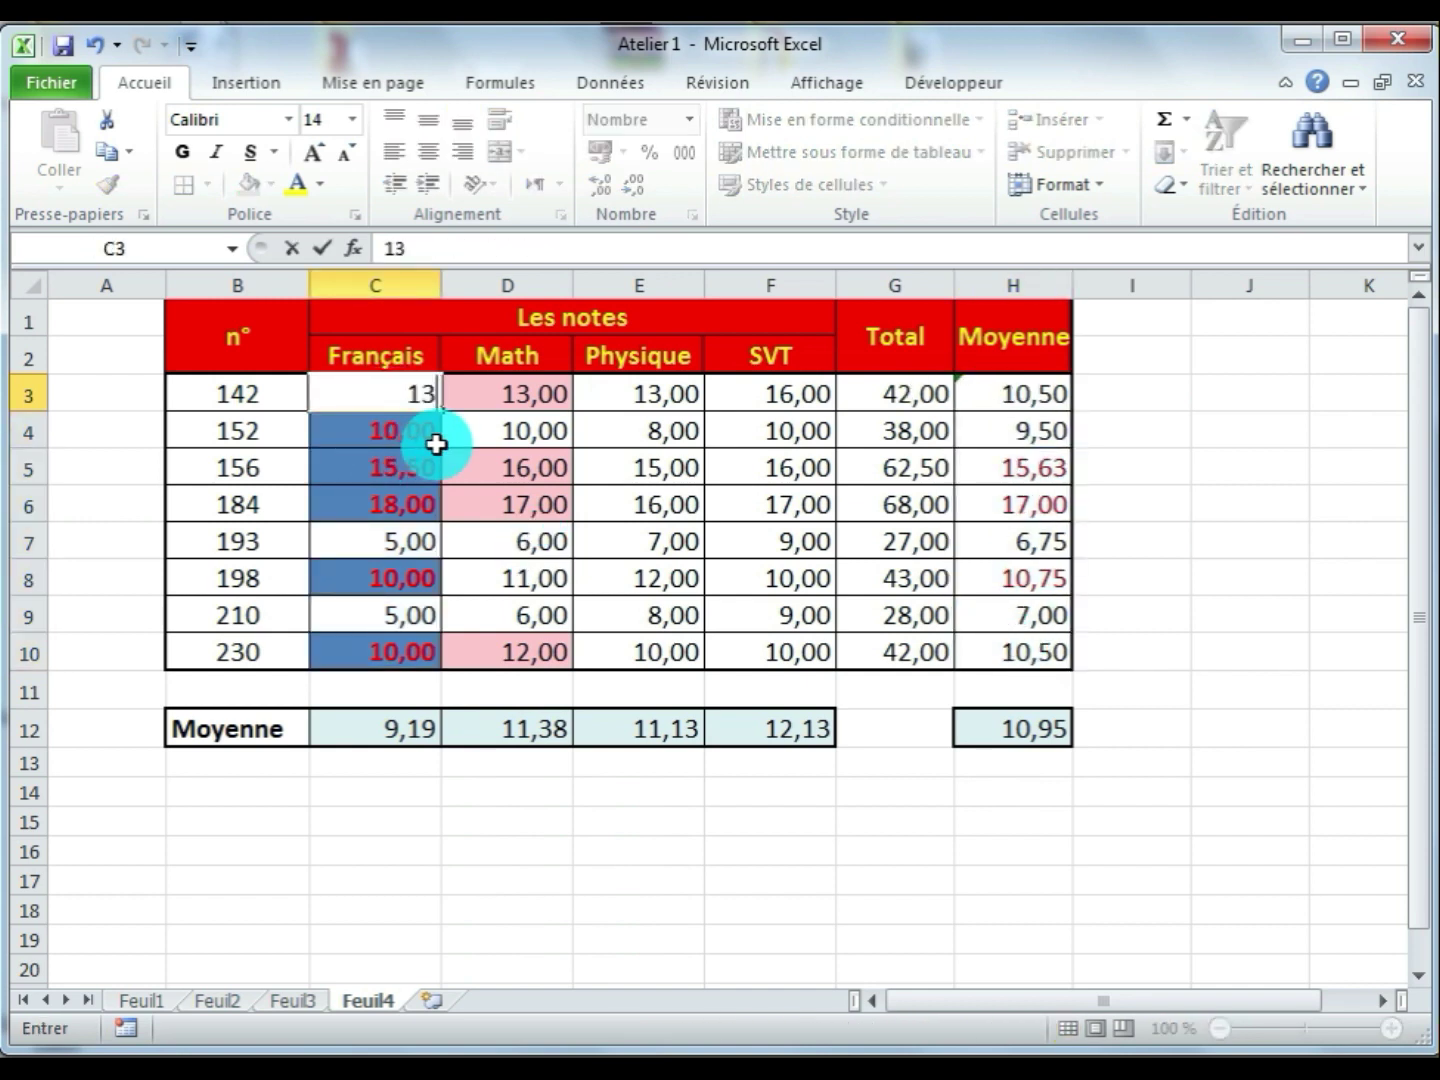
key("Return")
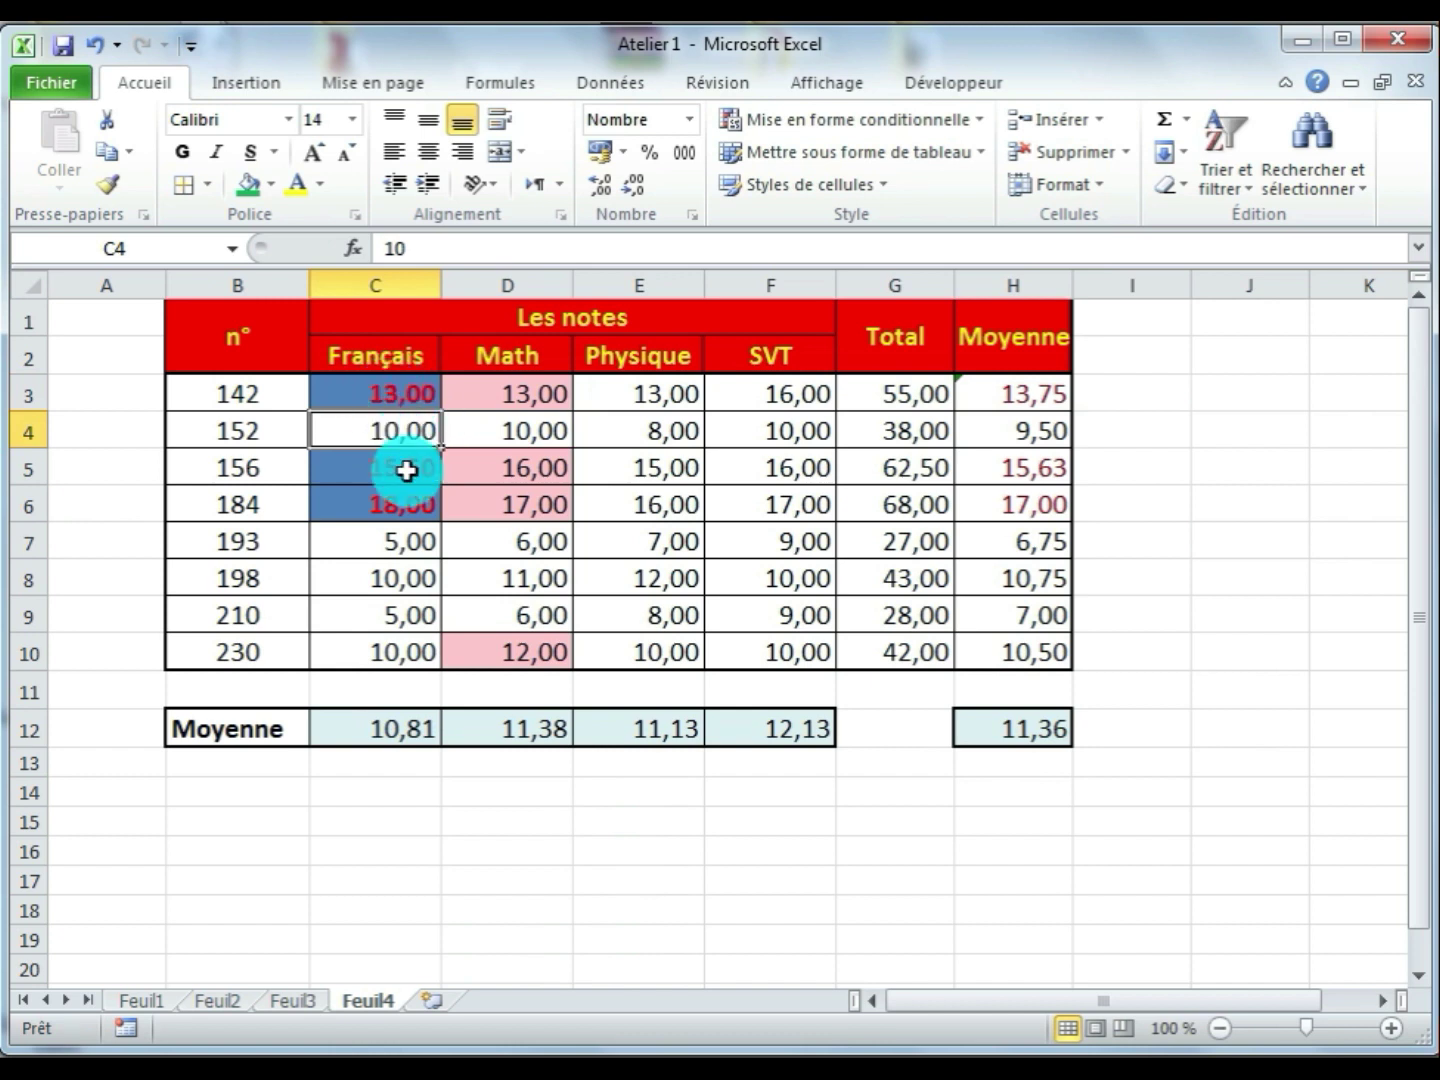
Compare the highlighted Français grades in C3, C5 and C6 with the subject average in C12
left_click(389, 394)
left_click(393, 474)
left_click(395, 507)
left_click(395, 473)
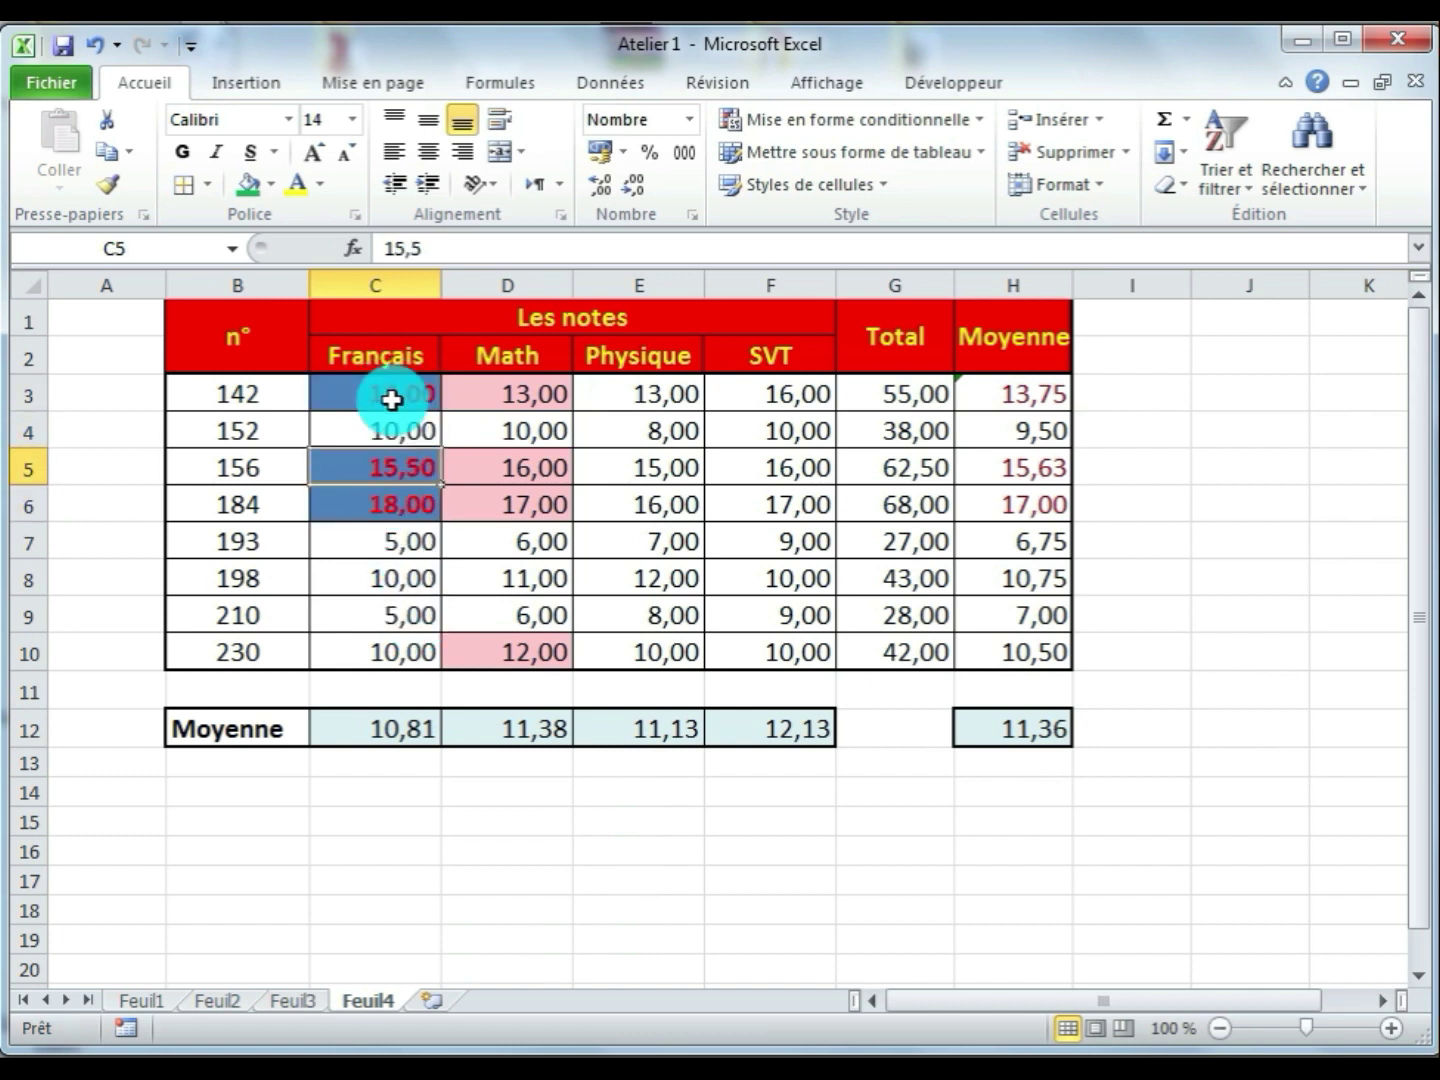
left_click(393, 392)
left_click(401, 737)
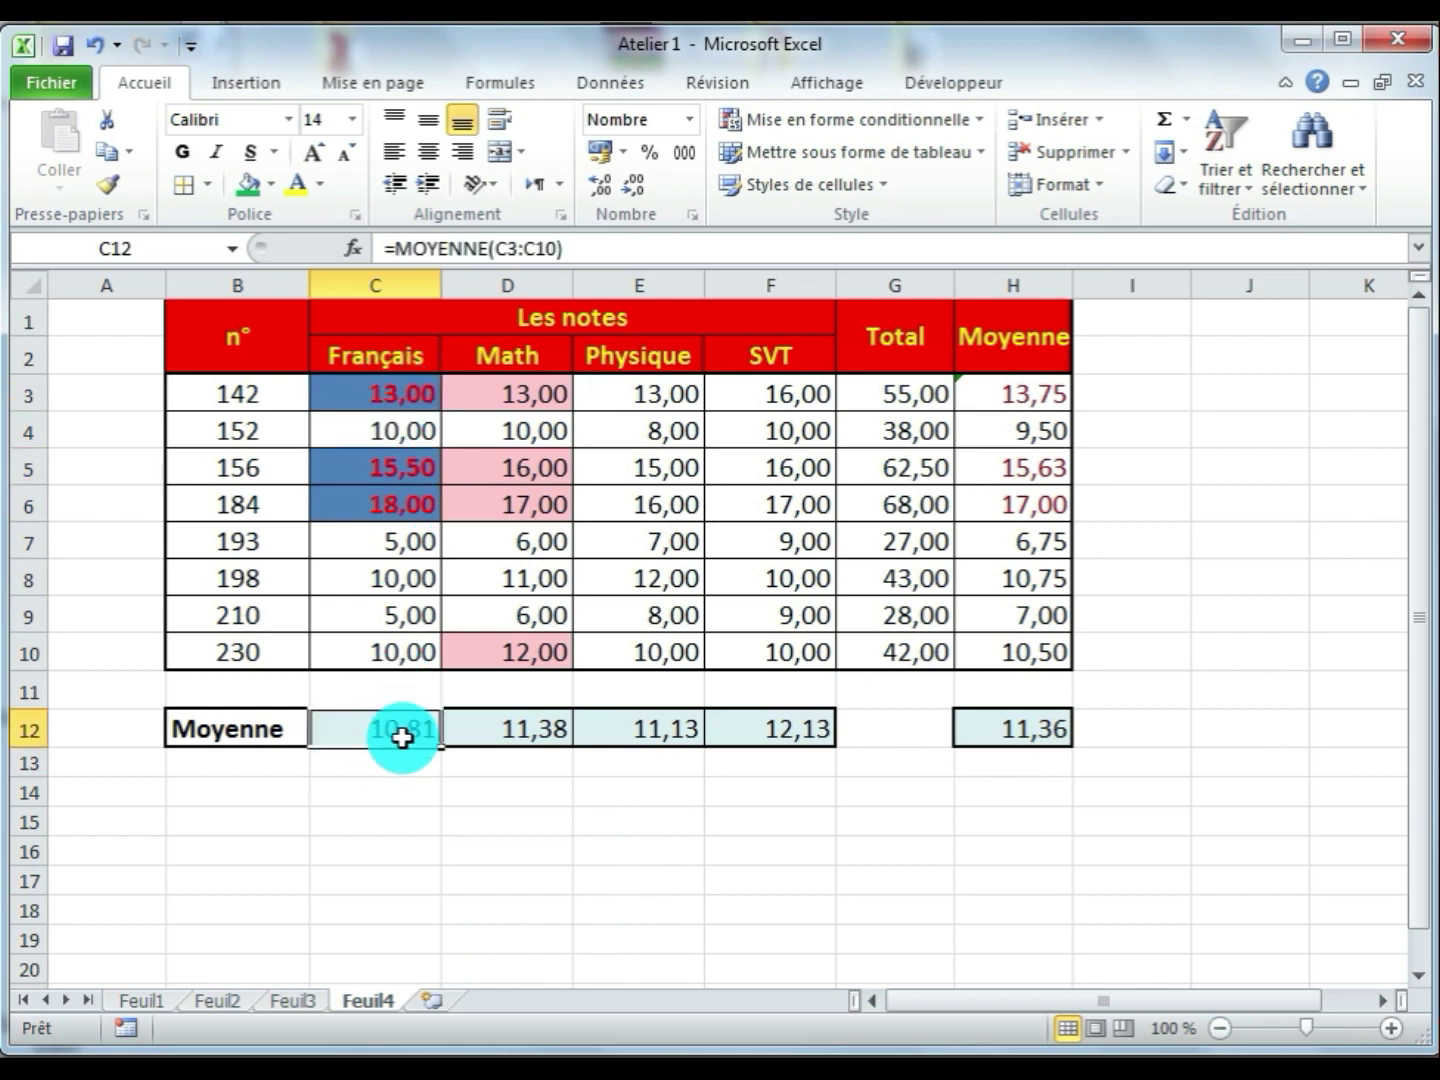
Review the three student averages highlighted in red in H3, H5 and H6
left_click(1031, 398)
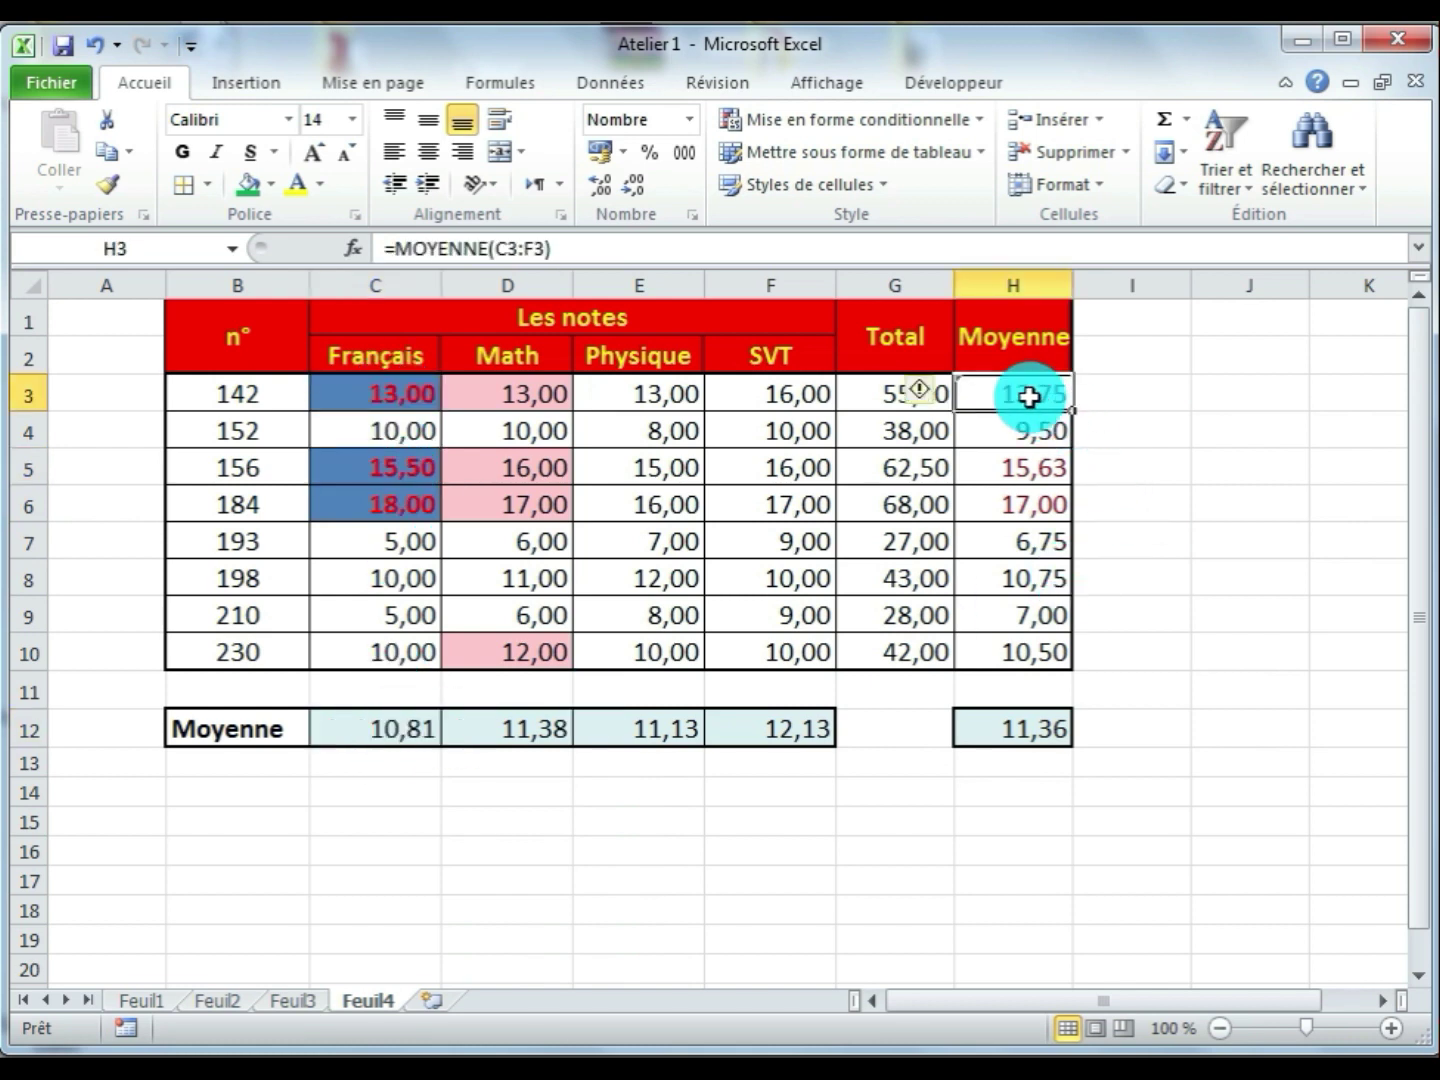
left_click(1025, 470)
left_click(1020, 508)
left_click(1018, 472)
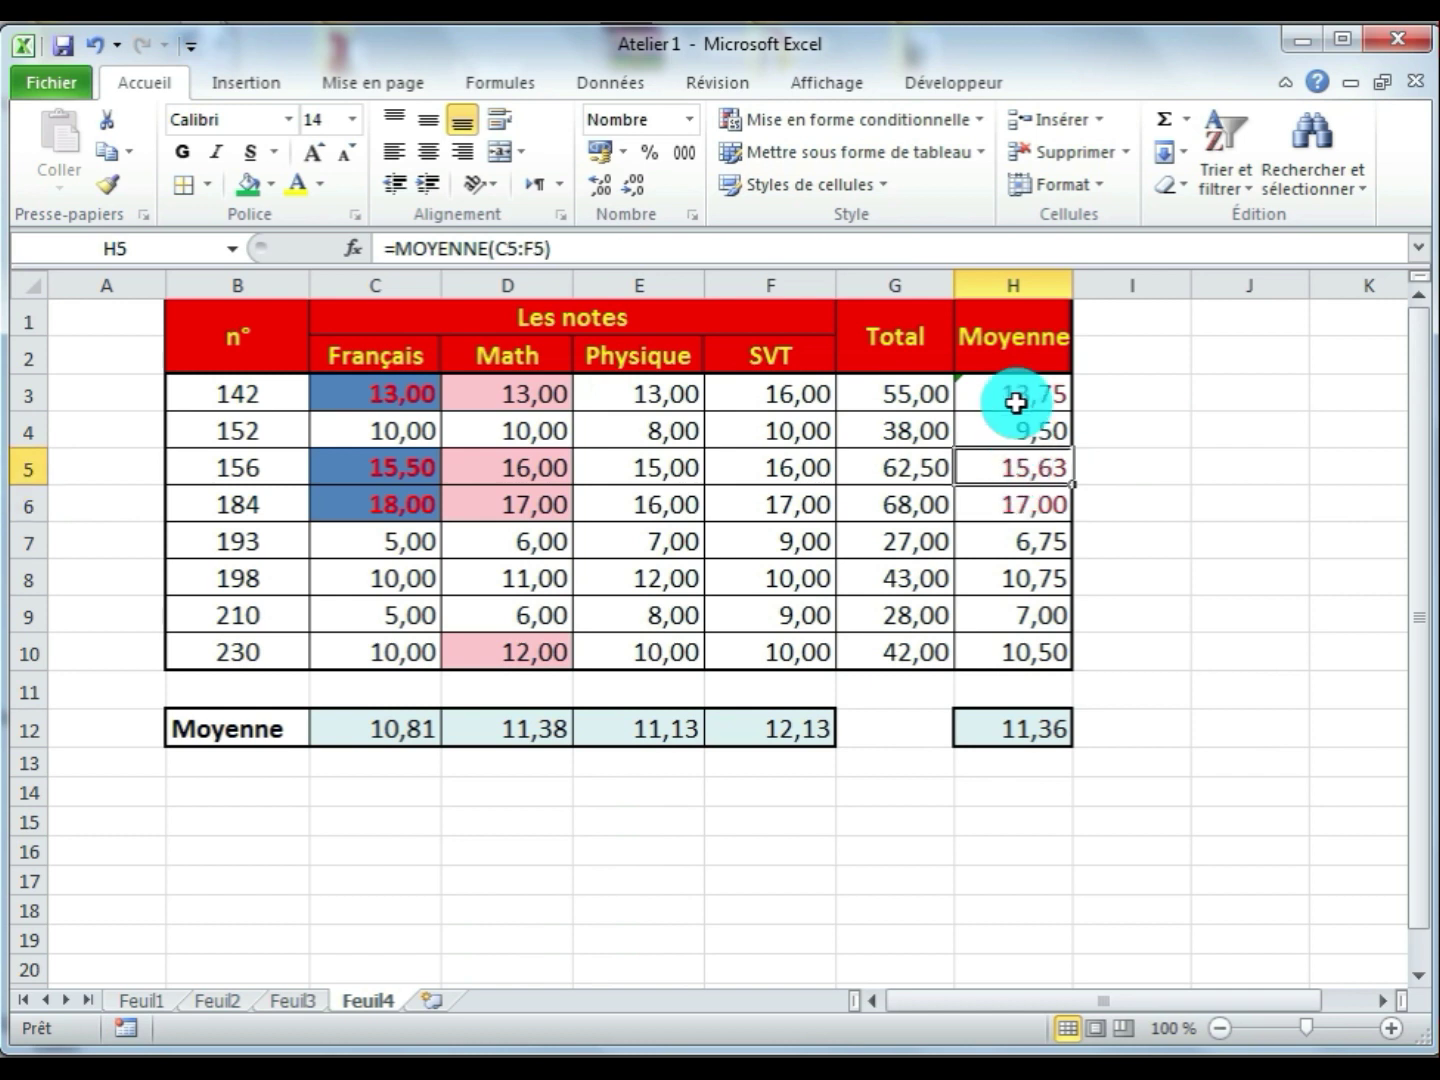
left_click(1016, 401)
left_click(1017, 457)
left_click(1019, 509)
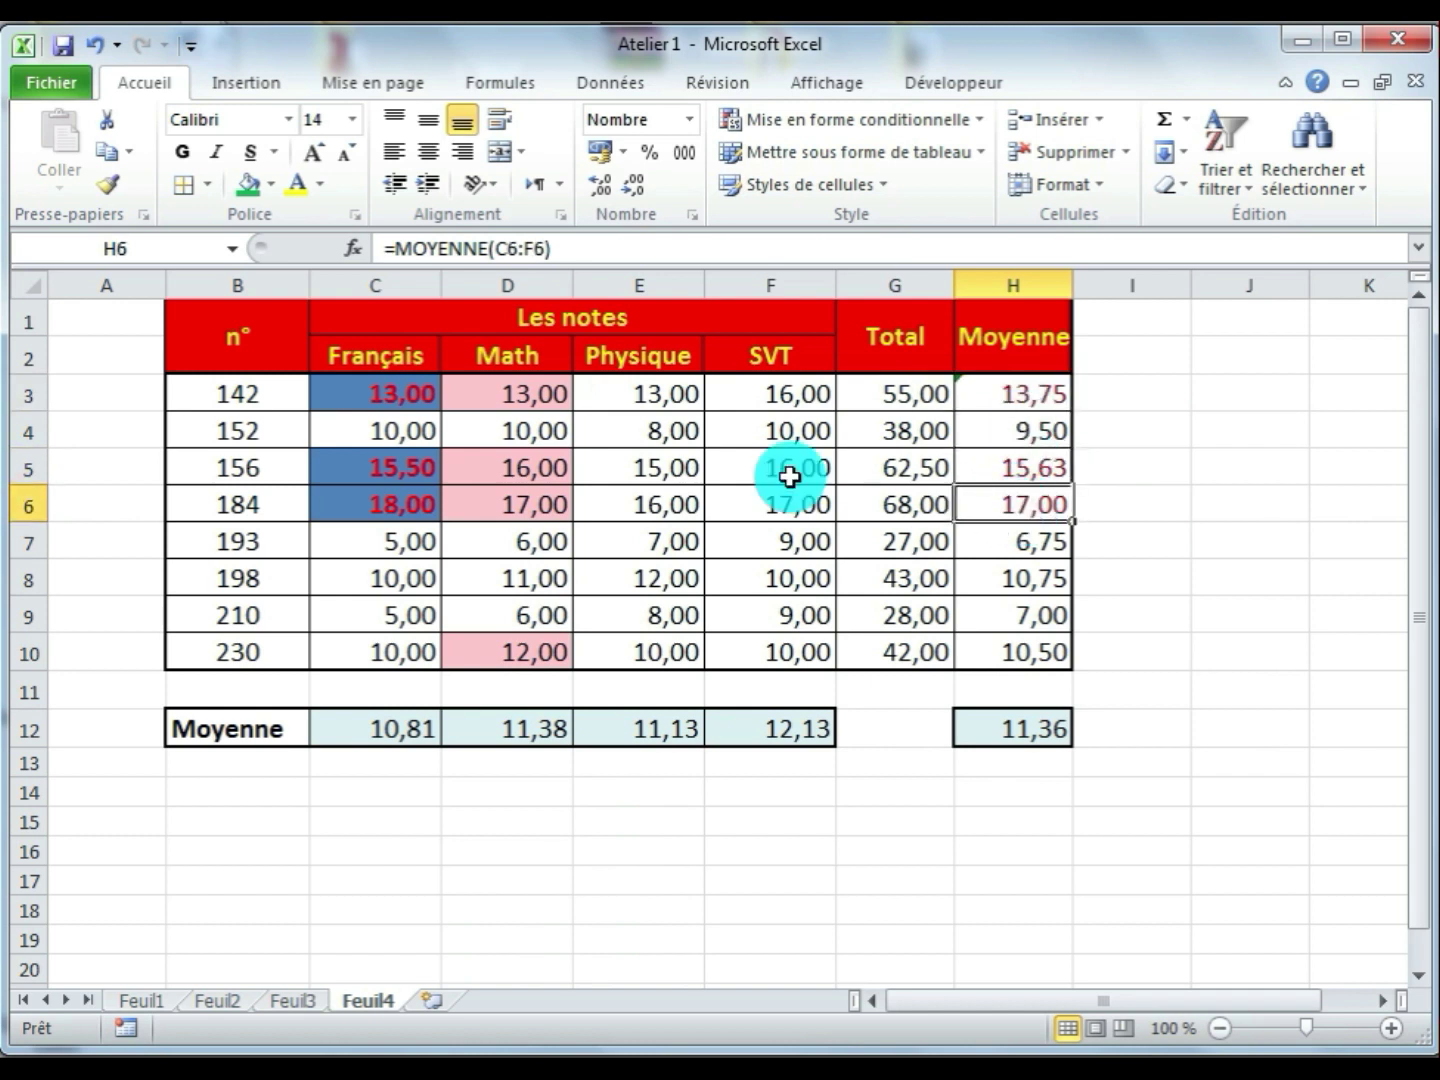
Set the Français grade in C3 to 2, then check the highlighted Français grades against C12 and the student averages in H3 and H5
left_click(400, 398)
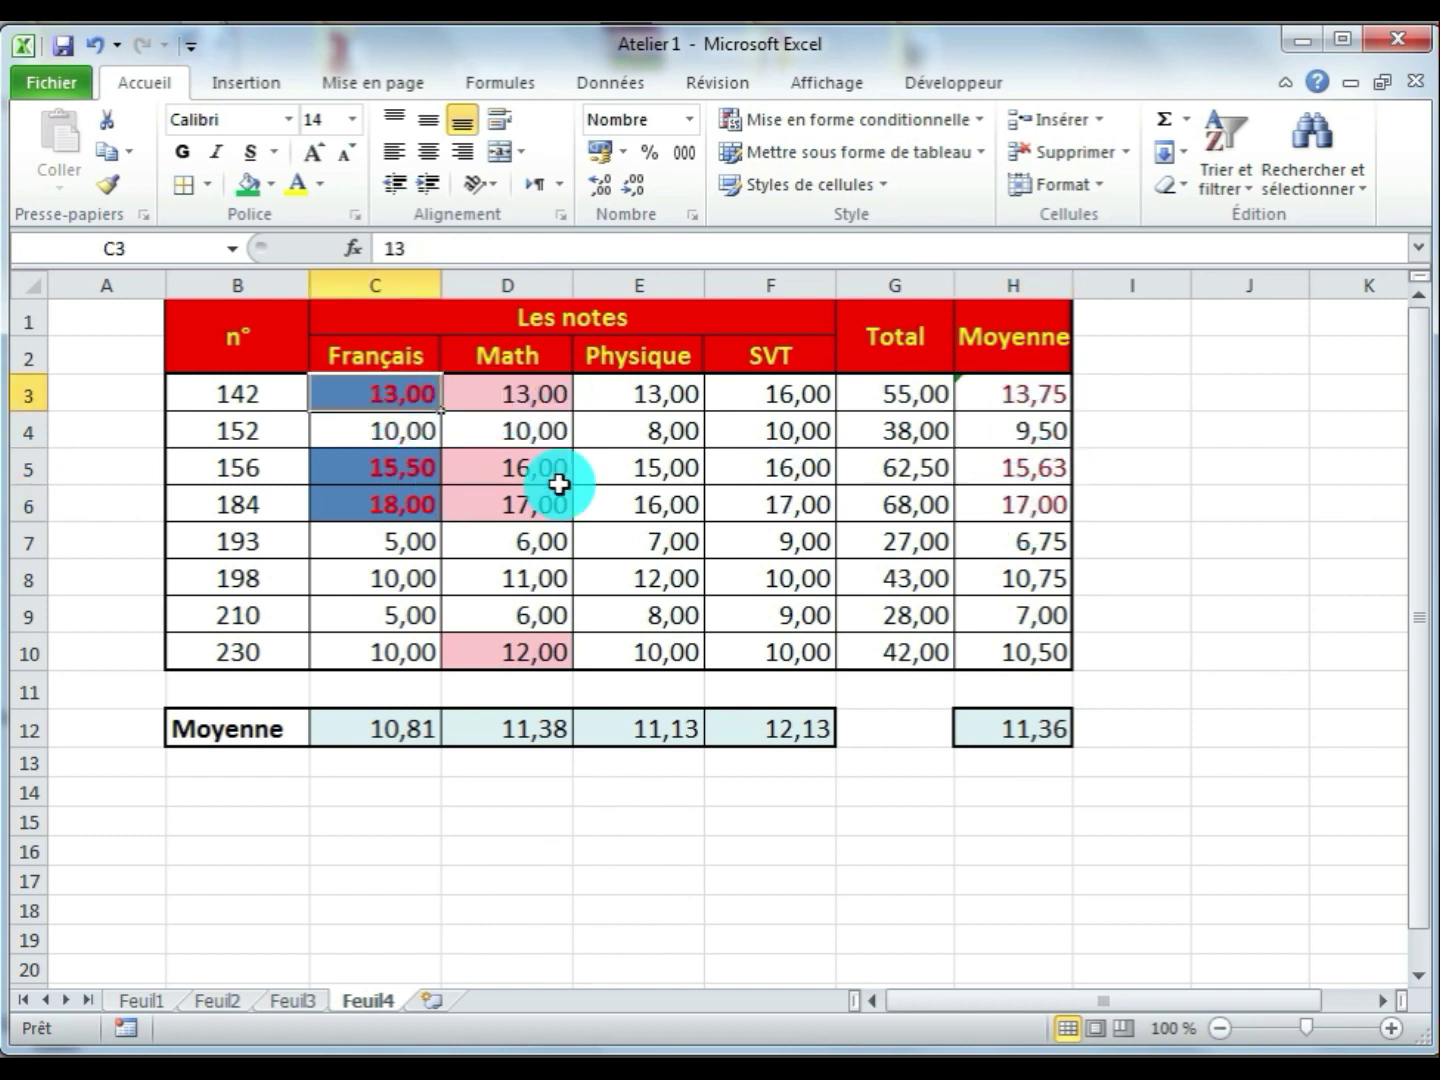
type("2")
key("Return")
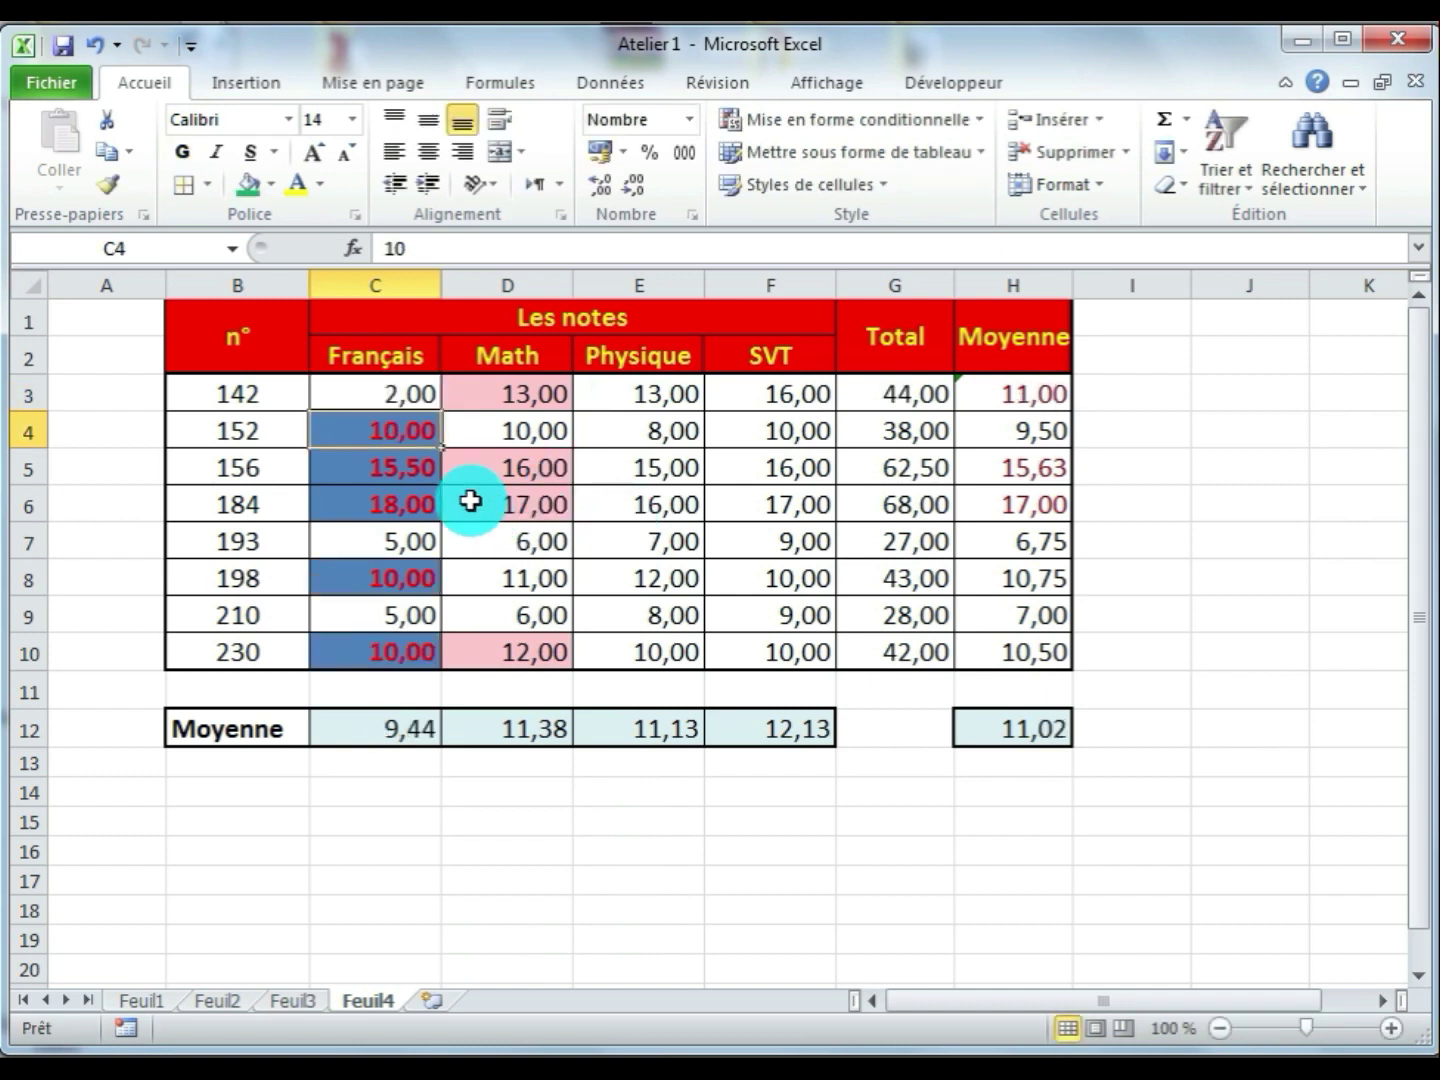
left_click_drag(411, 440, 405, 505)
left_click(400, 582)
left_click(400, 660)
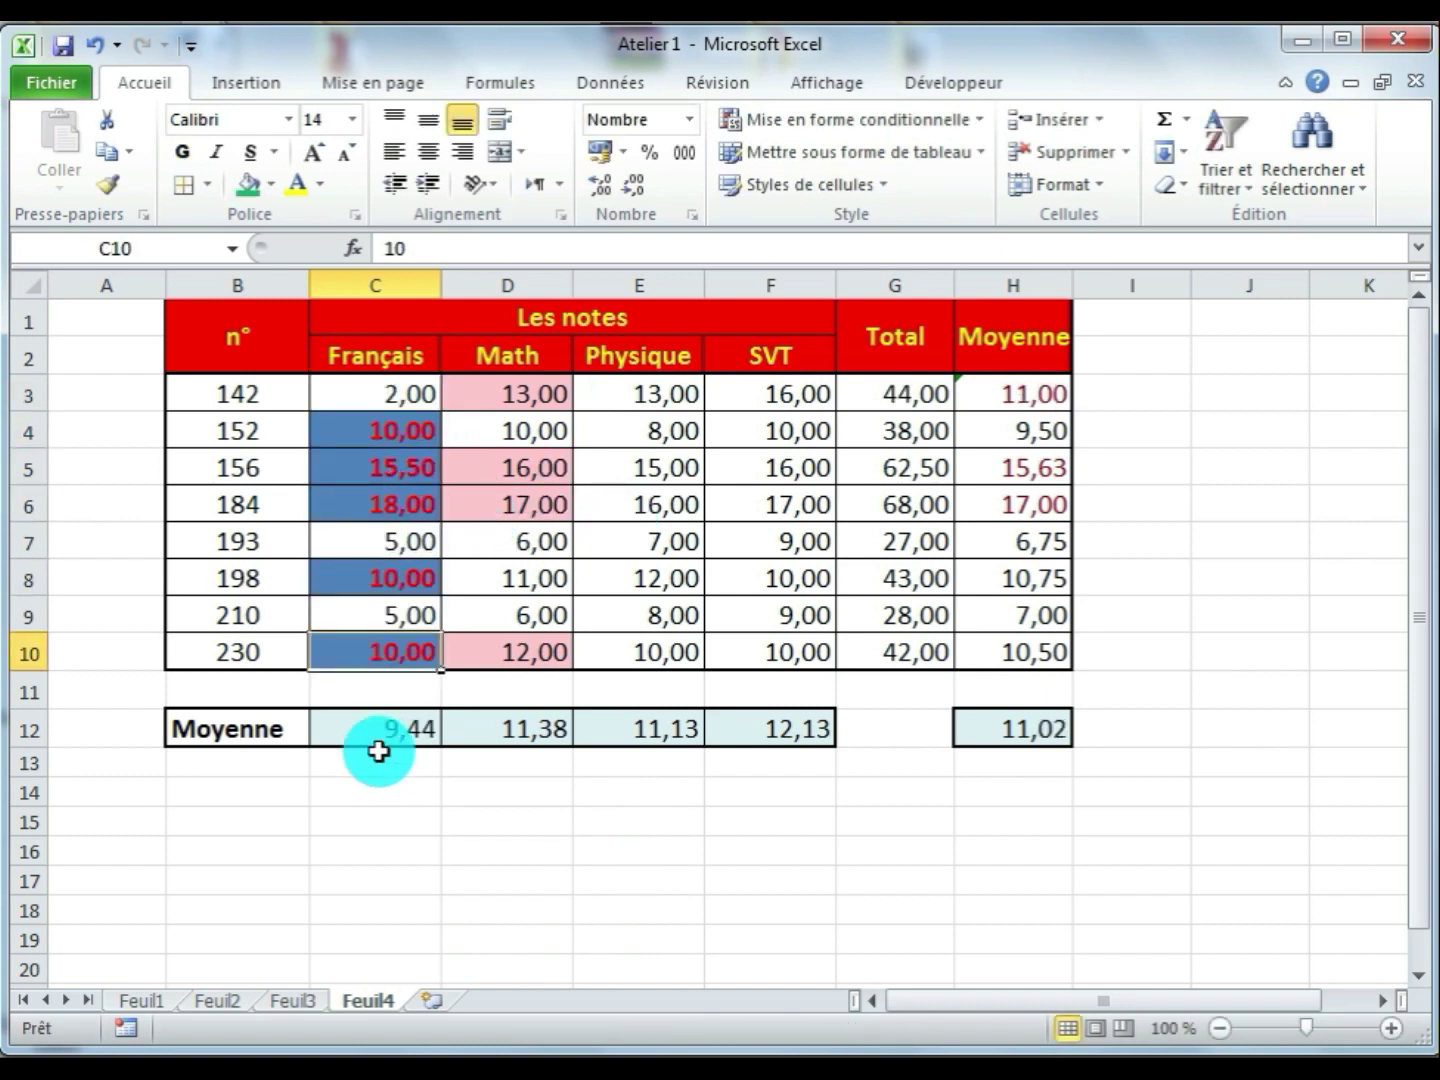
left_click(388, 729)
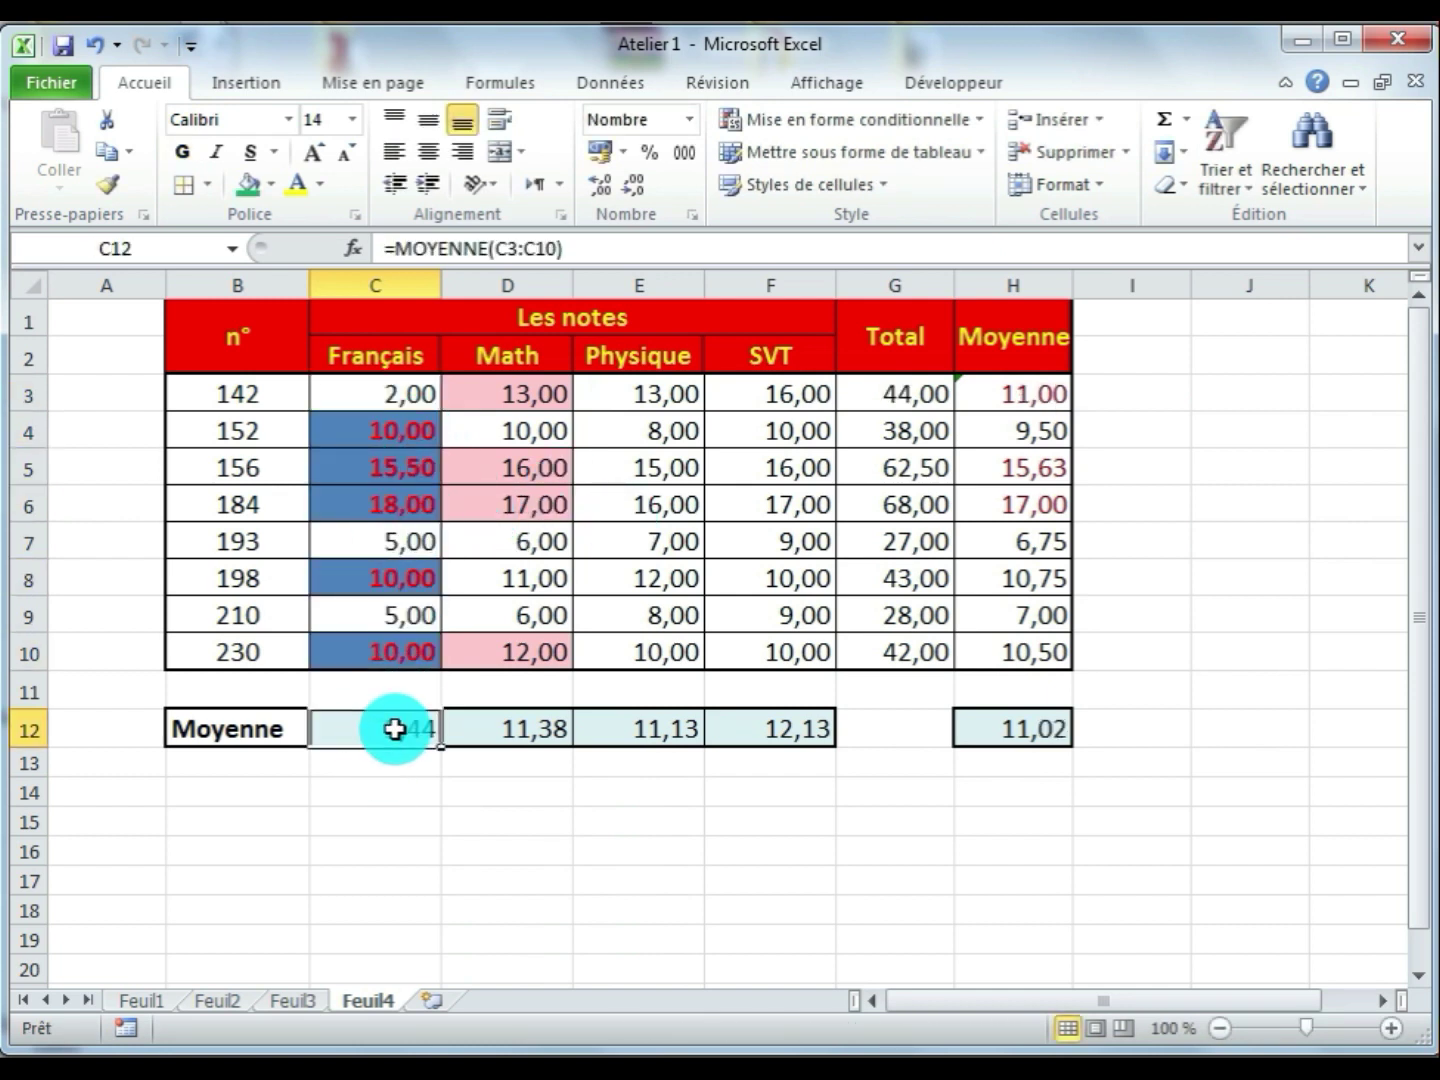
left_click(1033, 394)
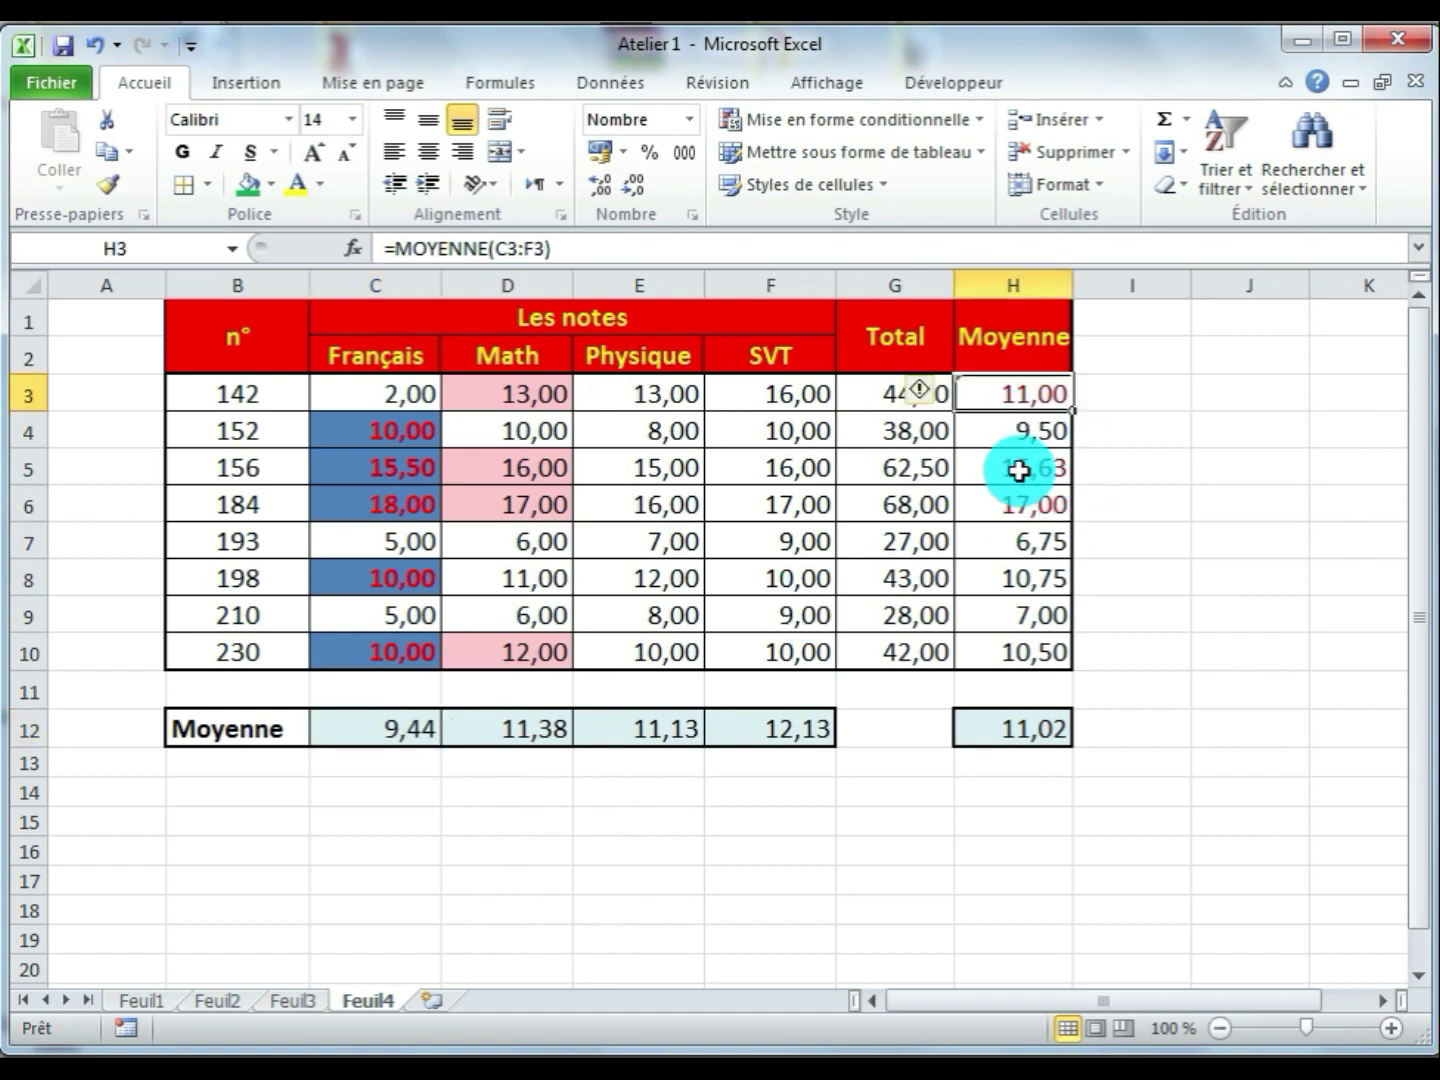
left_click(1019, 469)
left_click(1022, 392)
Set the Français grade in C3 to 0 and check the top student averages in H5, H6 and H8
left_click(380, 392)
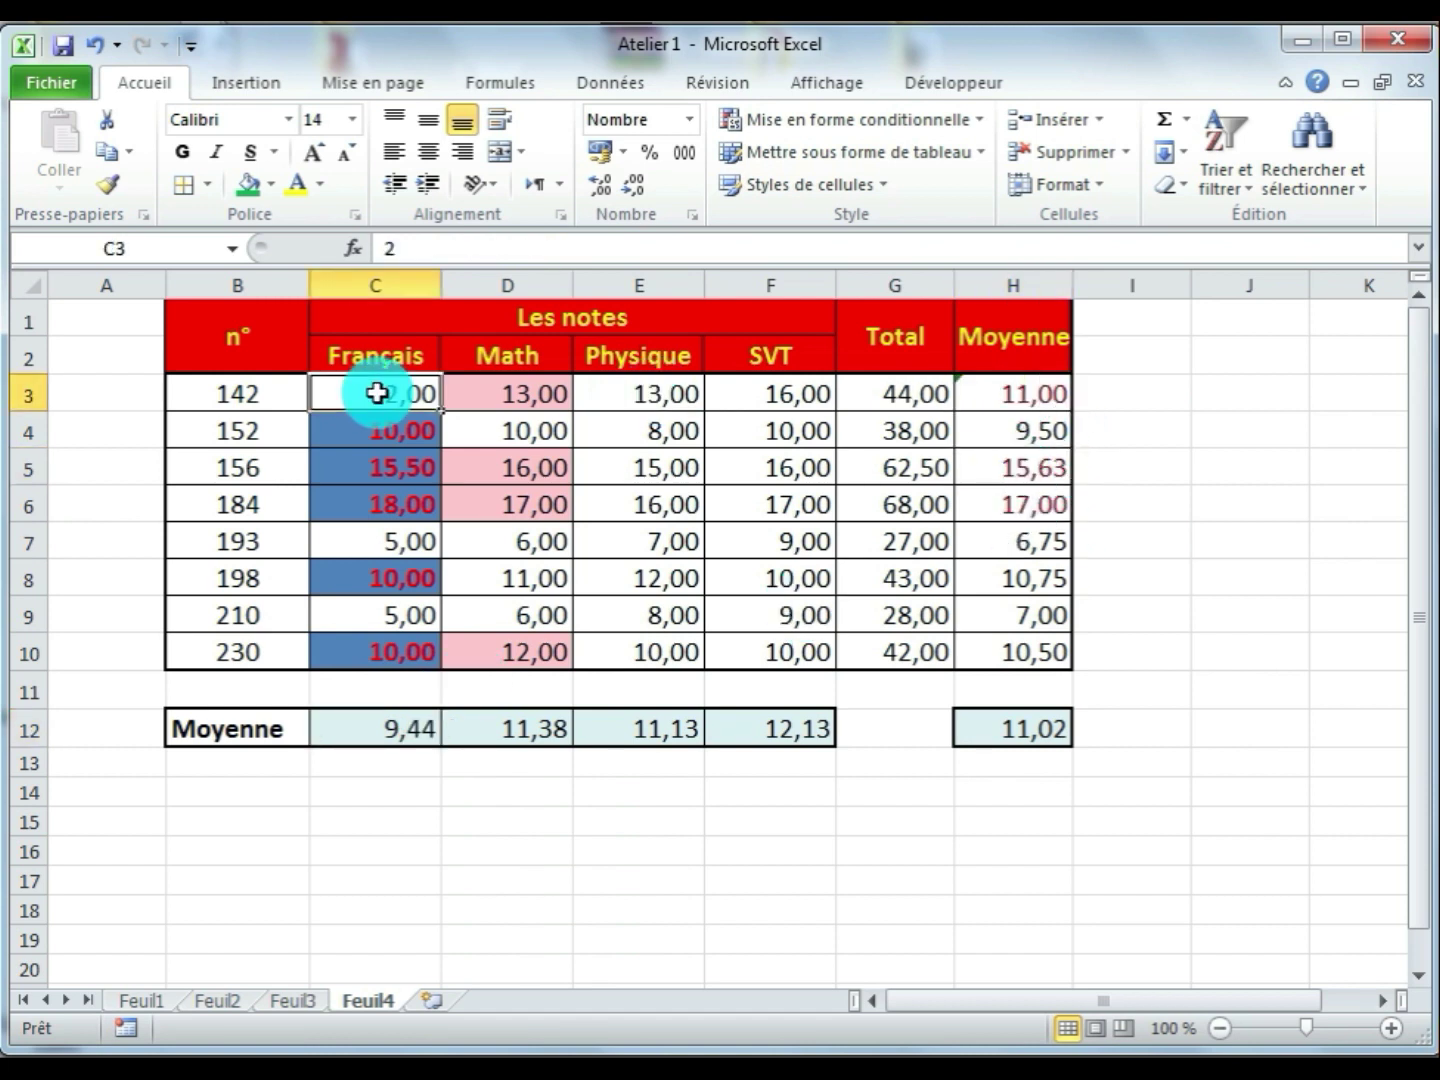
type("0")
key("Return")
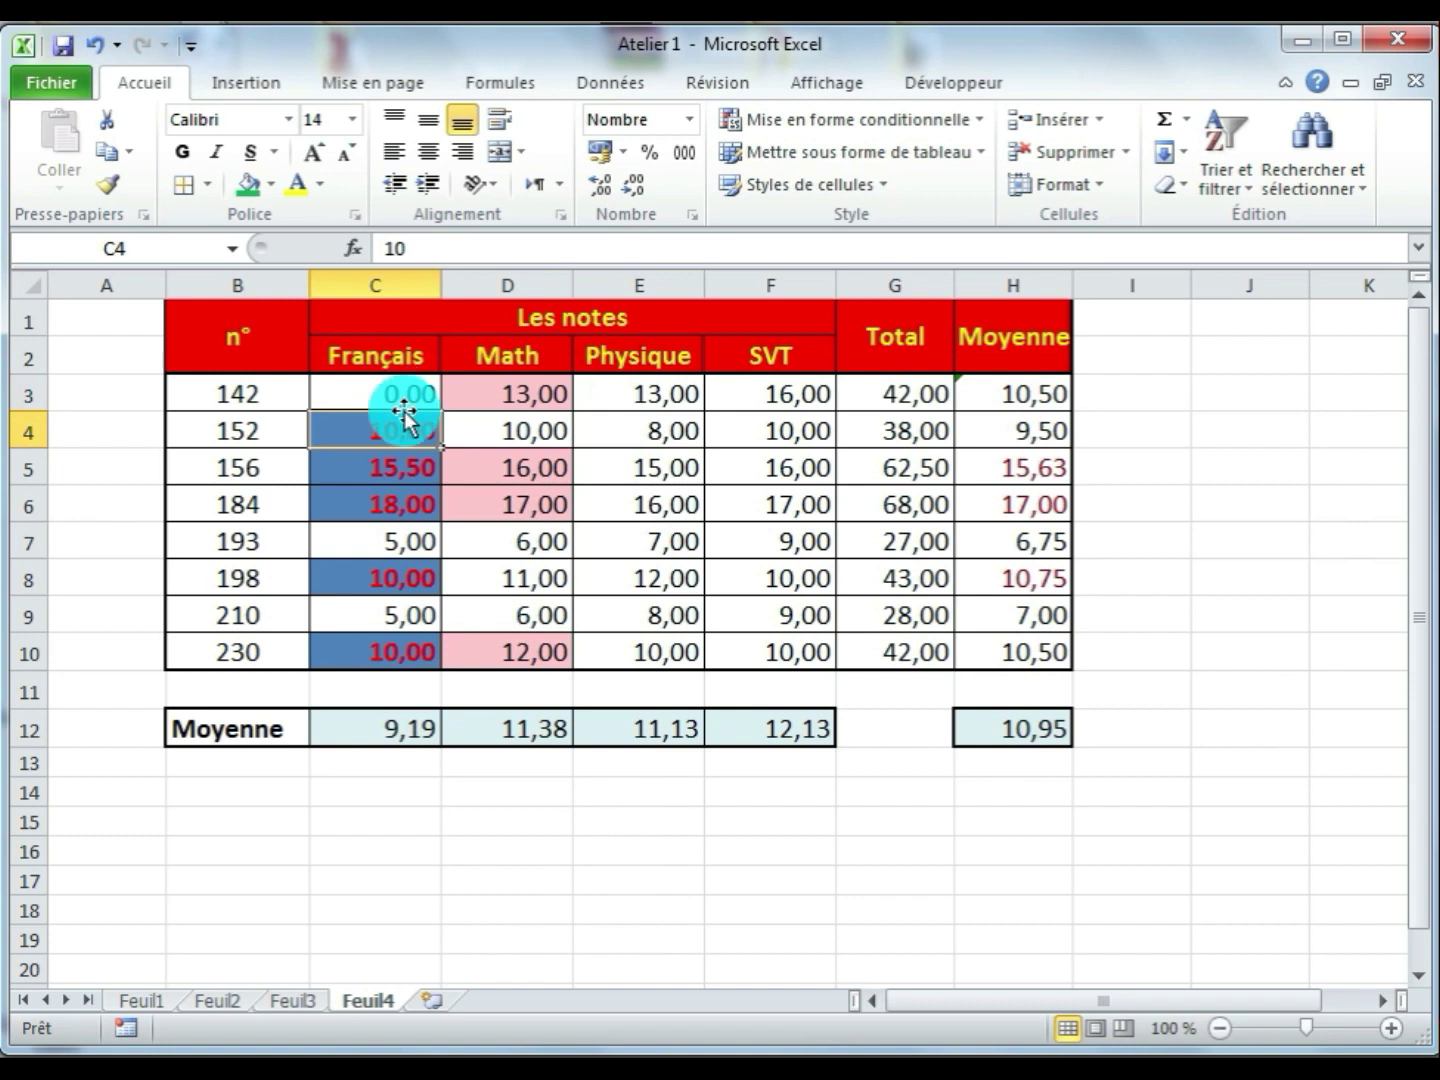
left_click(997, 480)
left_click(1000, 501)
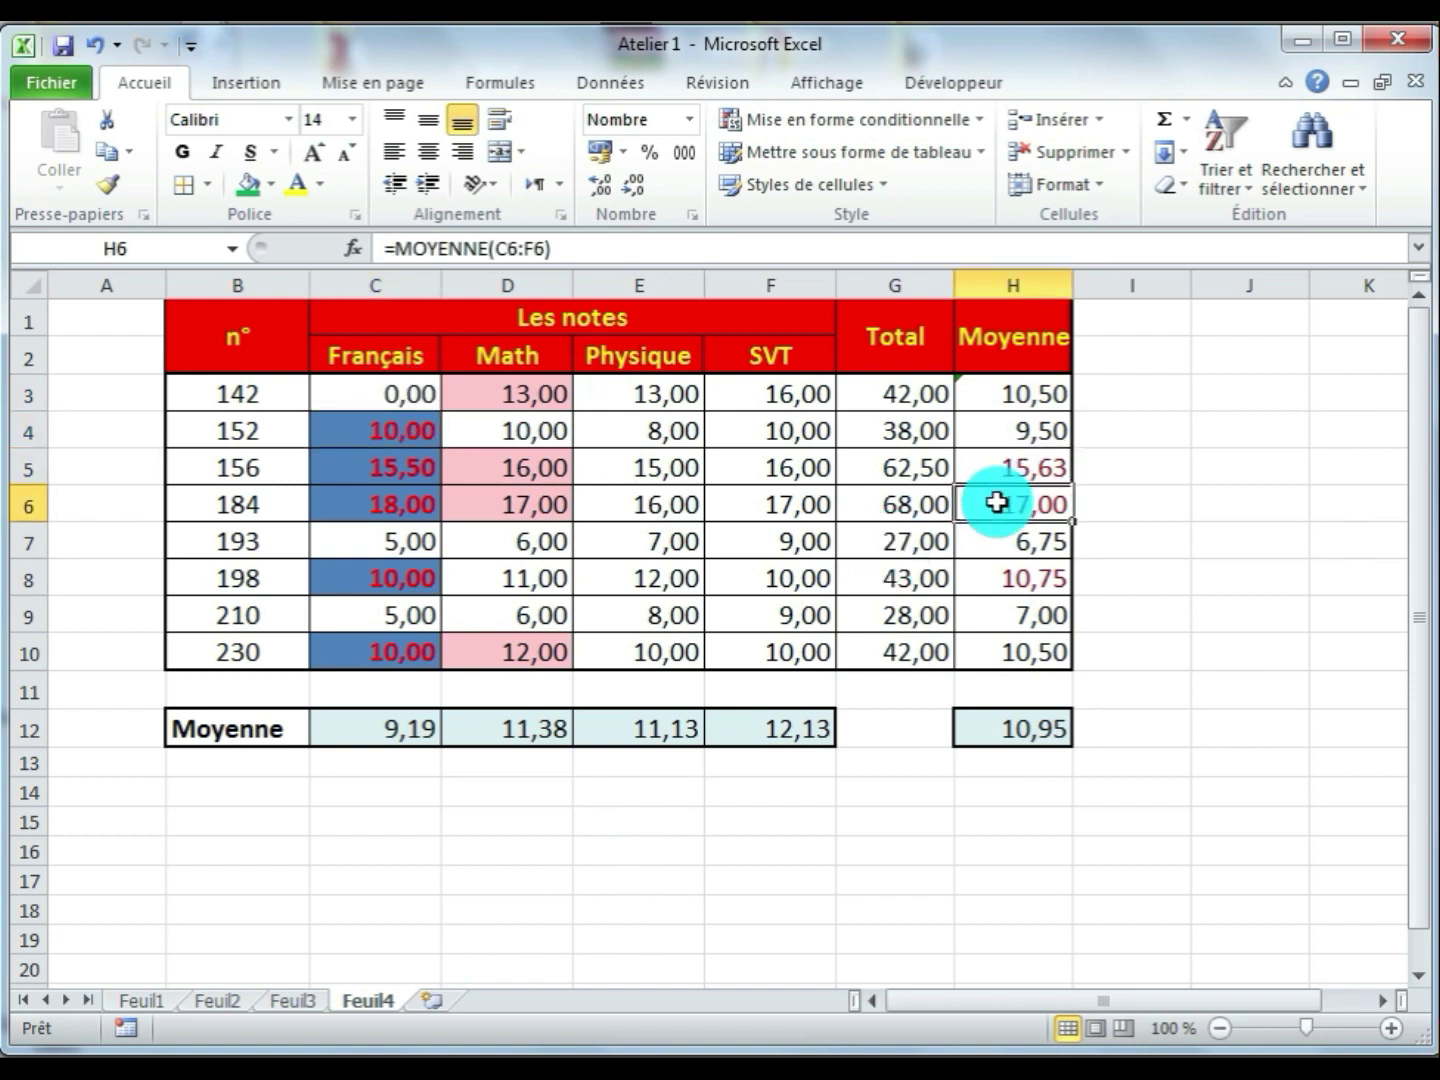
left_click(1001, 581)
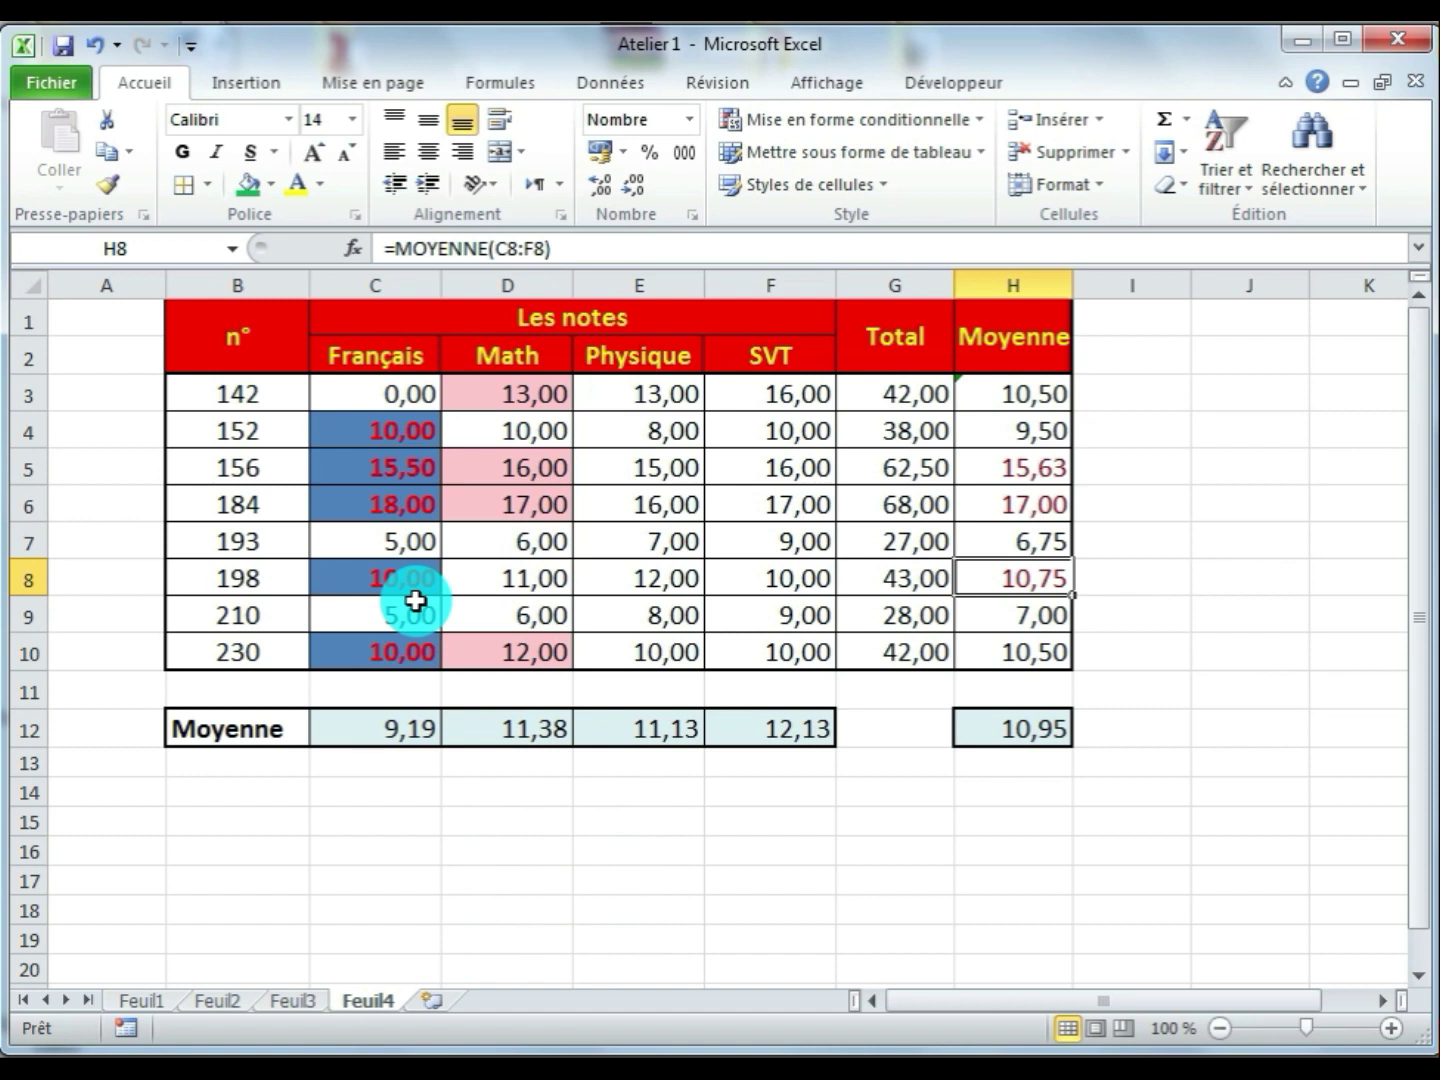
left_click(687, 832)
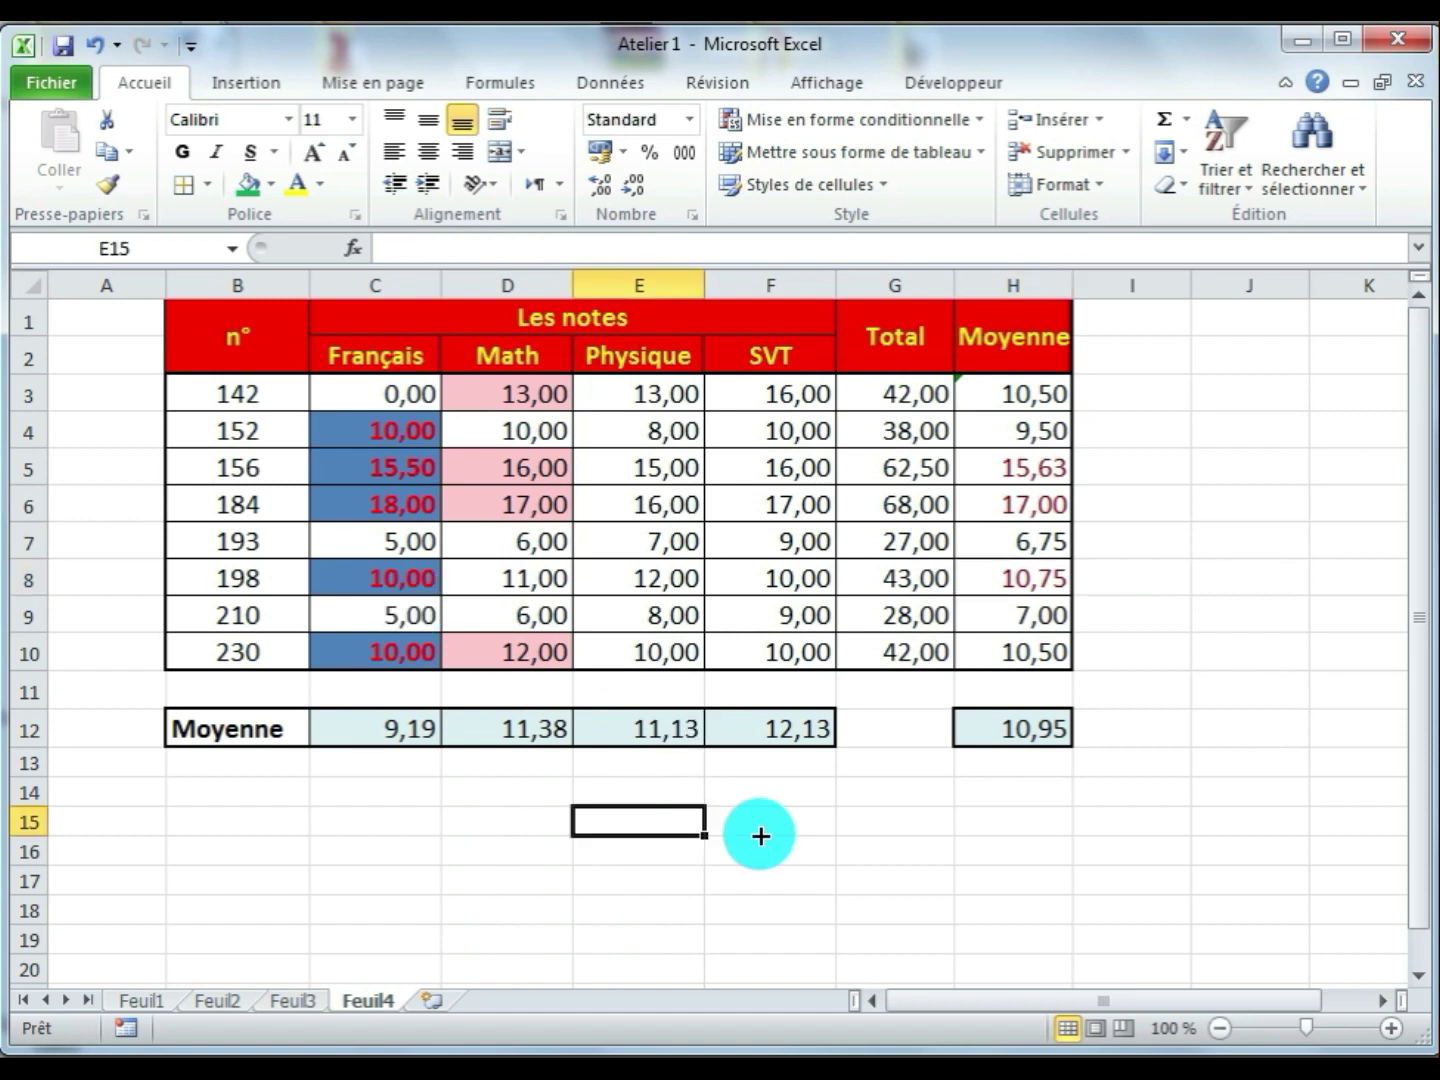
left_click(853, 827)
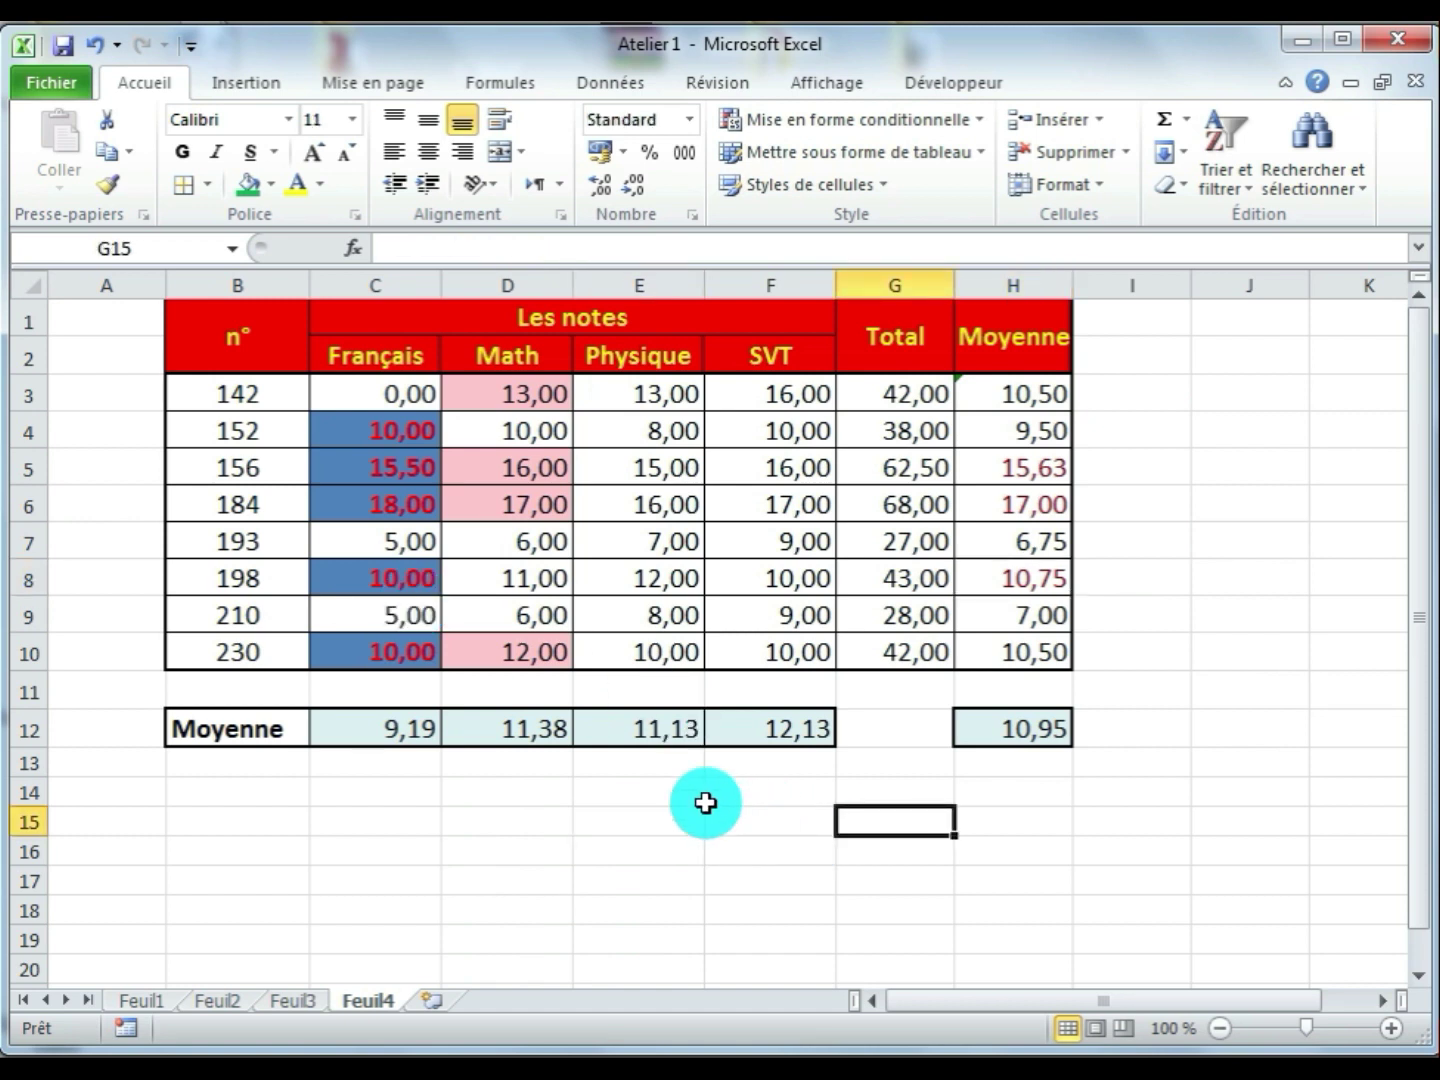